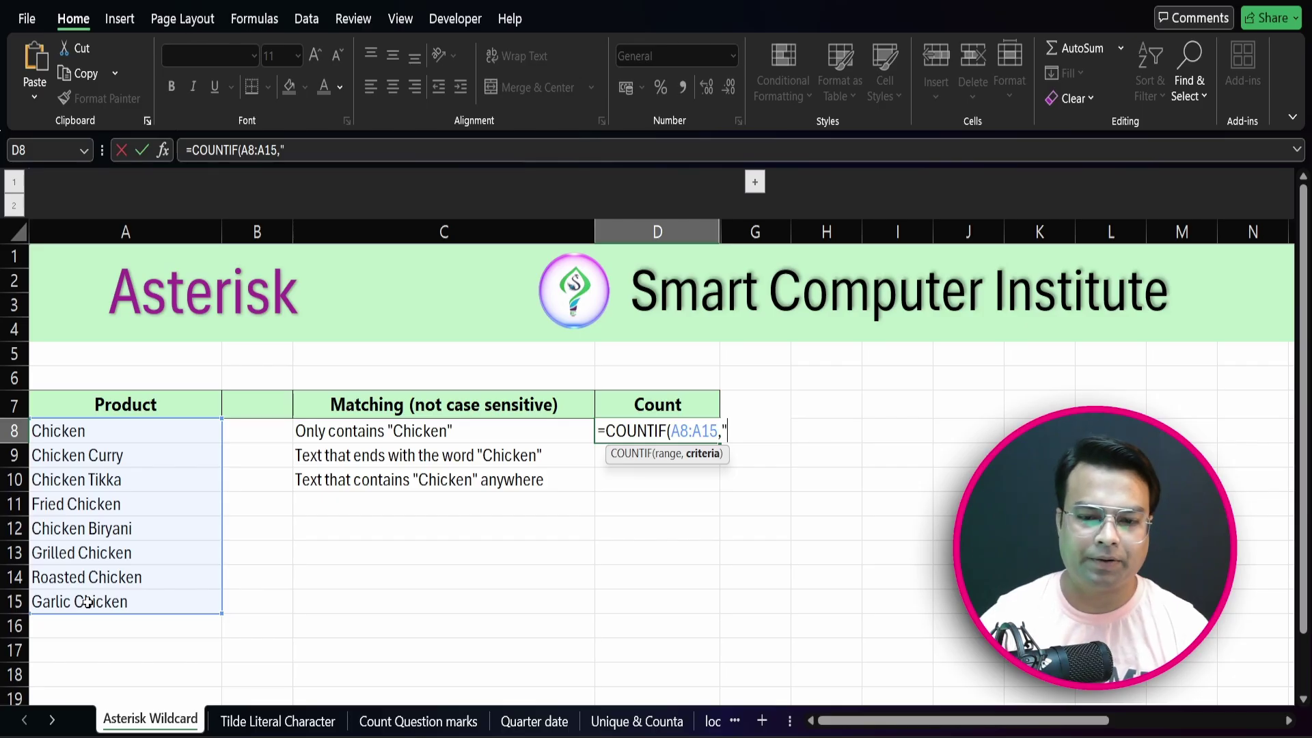
Complete the COUNTIF formula in D8 over A8:A15 with the criterion "Chicken" for exact matches.
text(C)
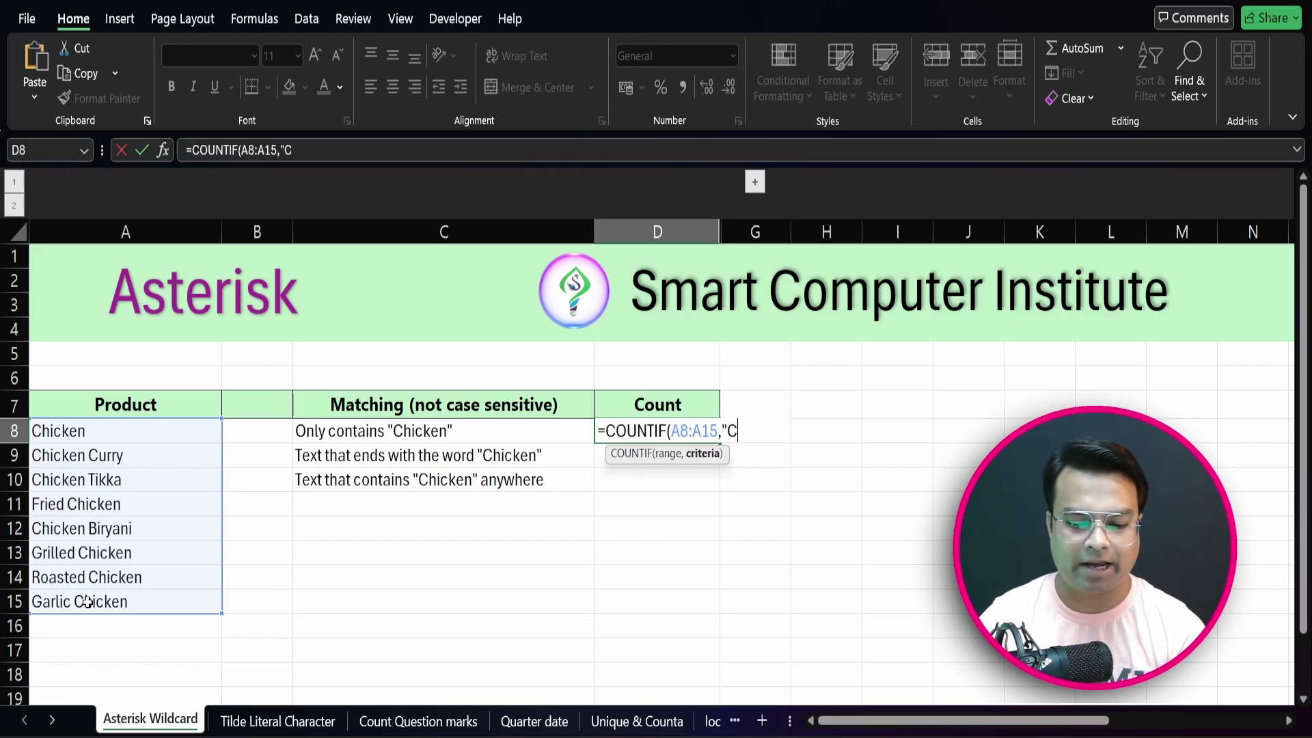
text(hicke)
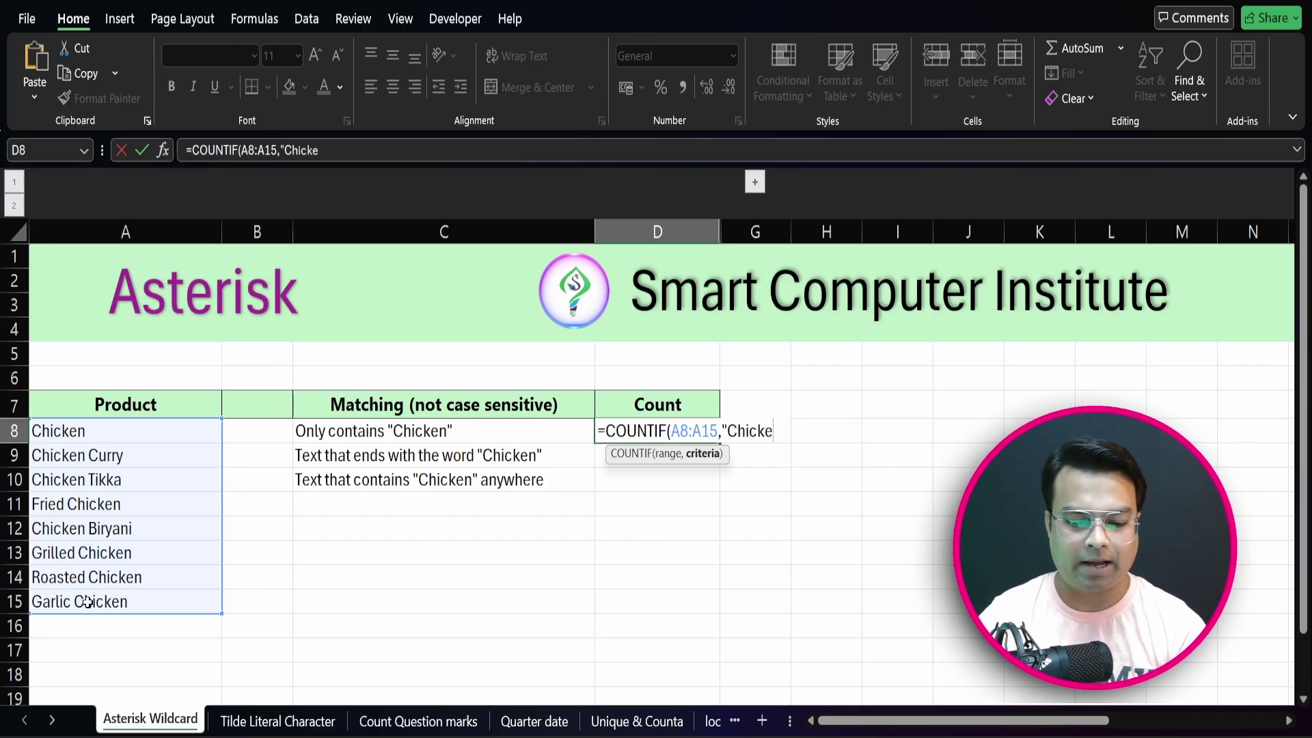
text(n")
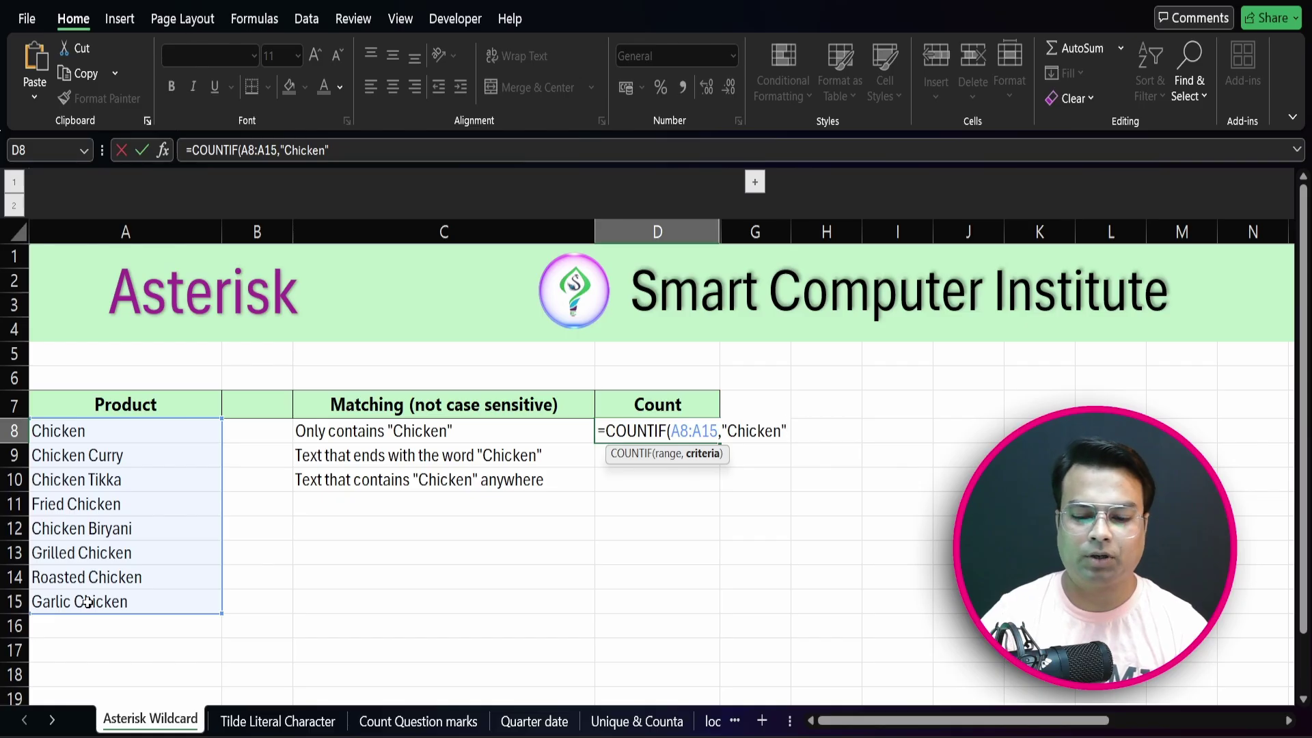
text())
key(Return)
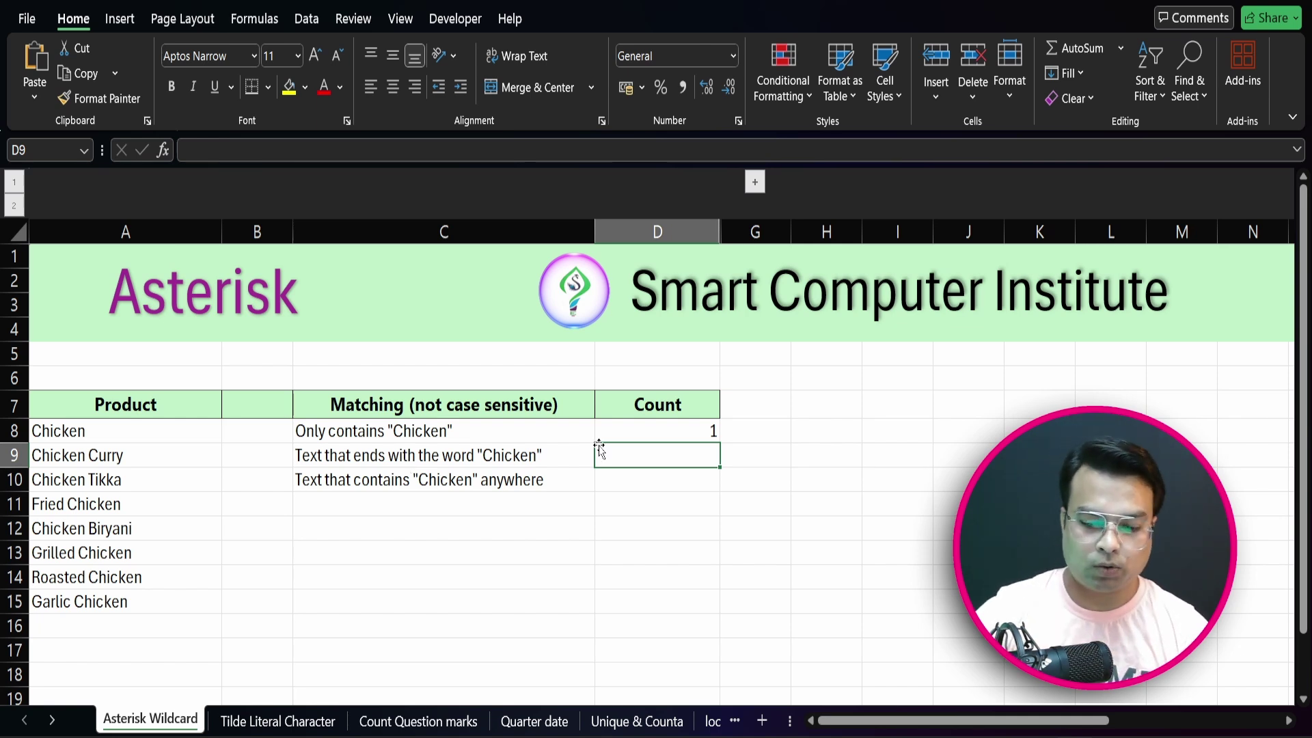
Enter =COUNTIF(A8:A15,"*Chicken") in D9 to count products ending with the word Chicken.
text(=cou)
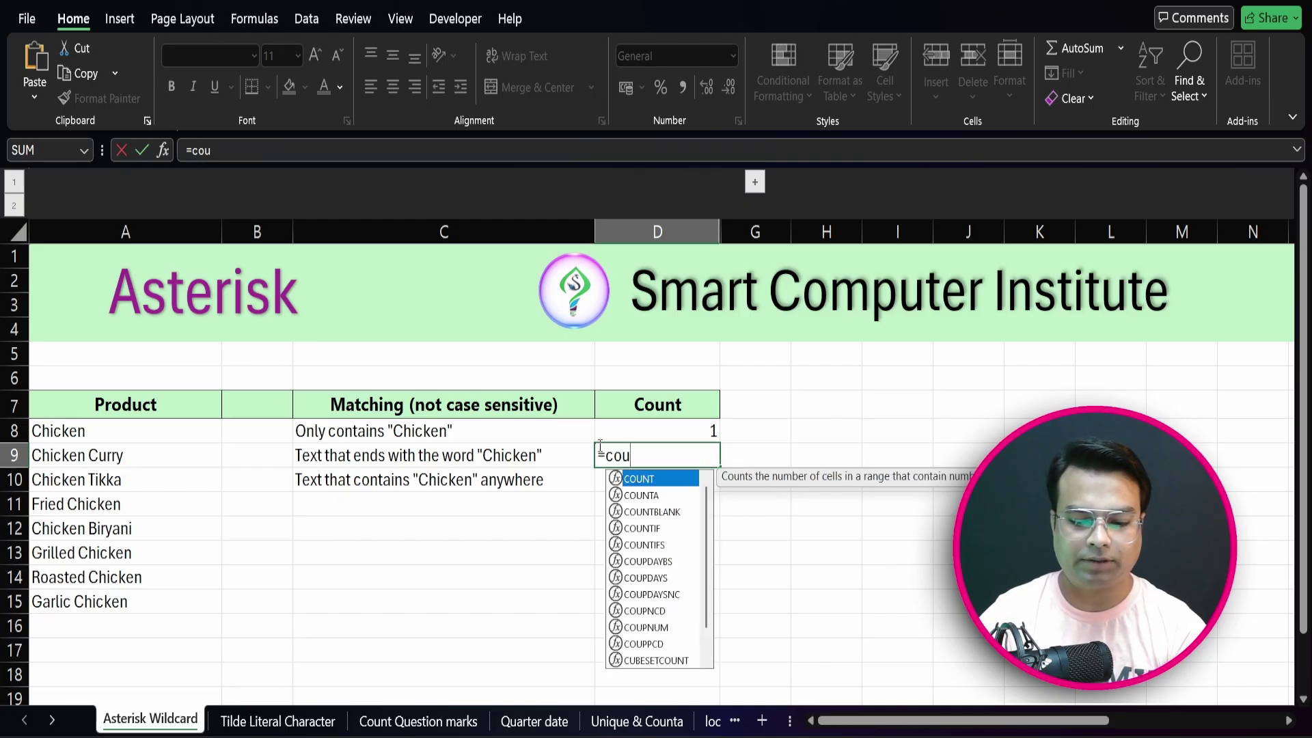
text(ntif)
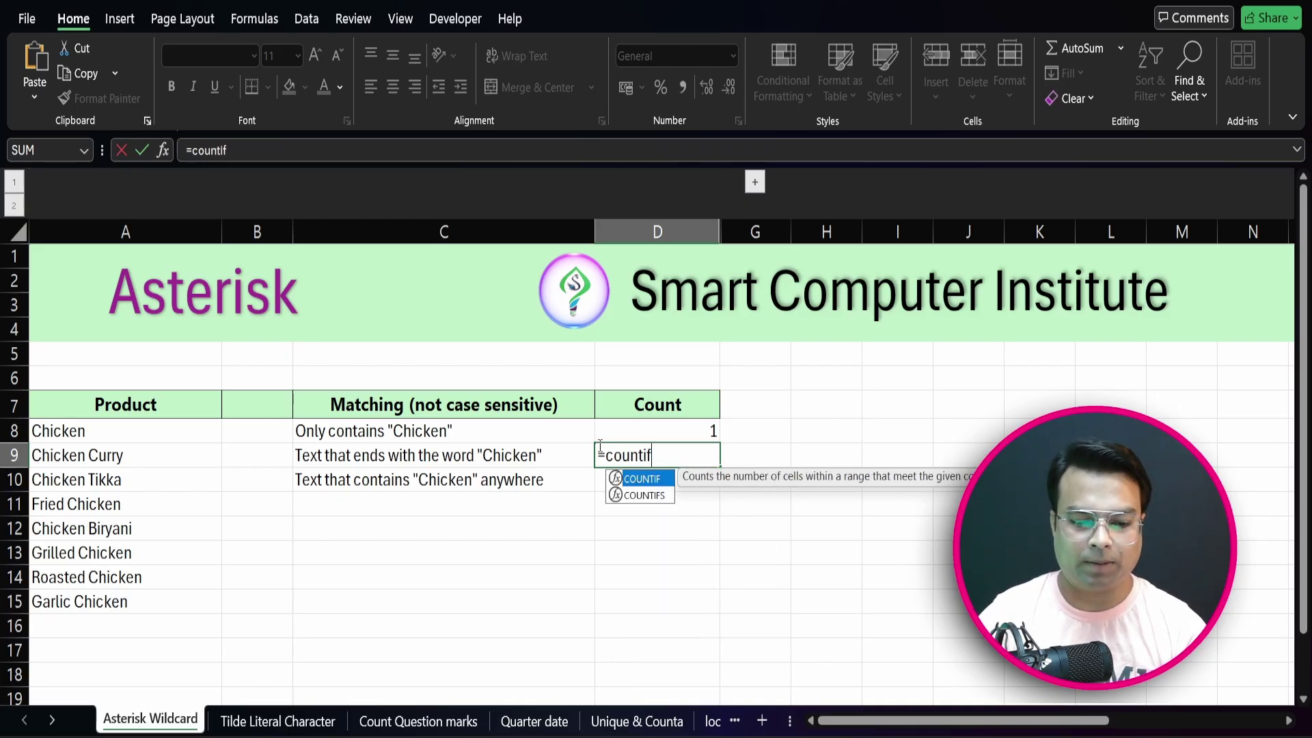
key(Tab)
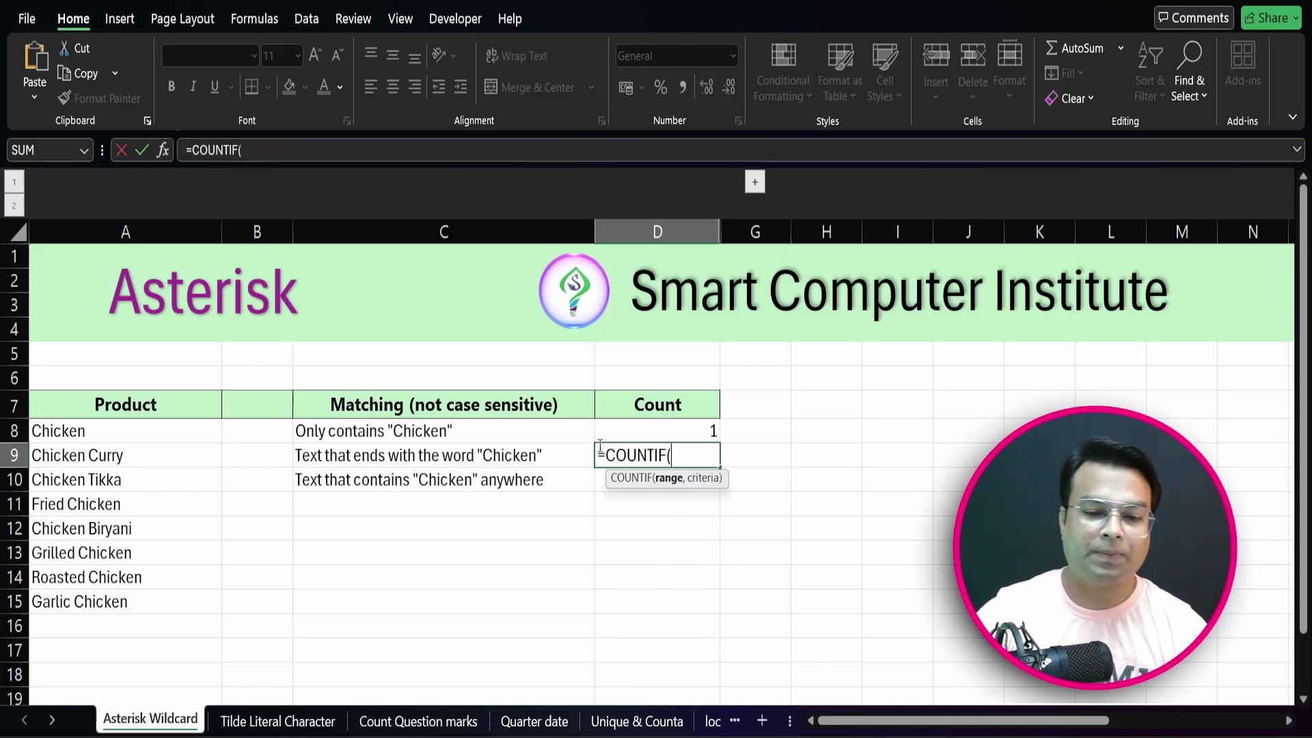
drag(194, 432, 186, 601)
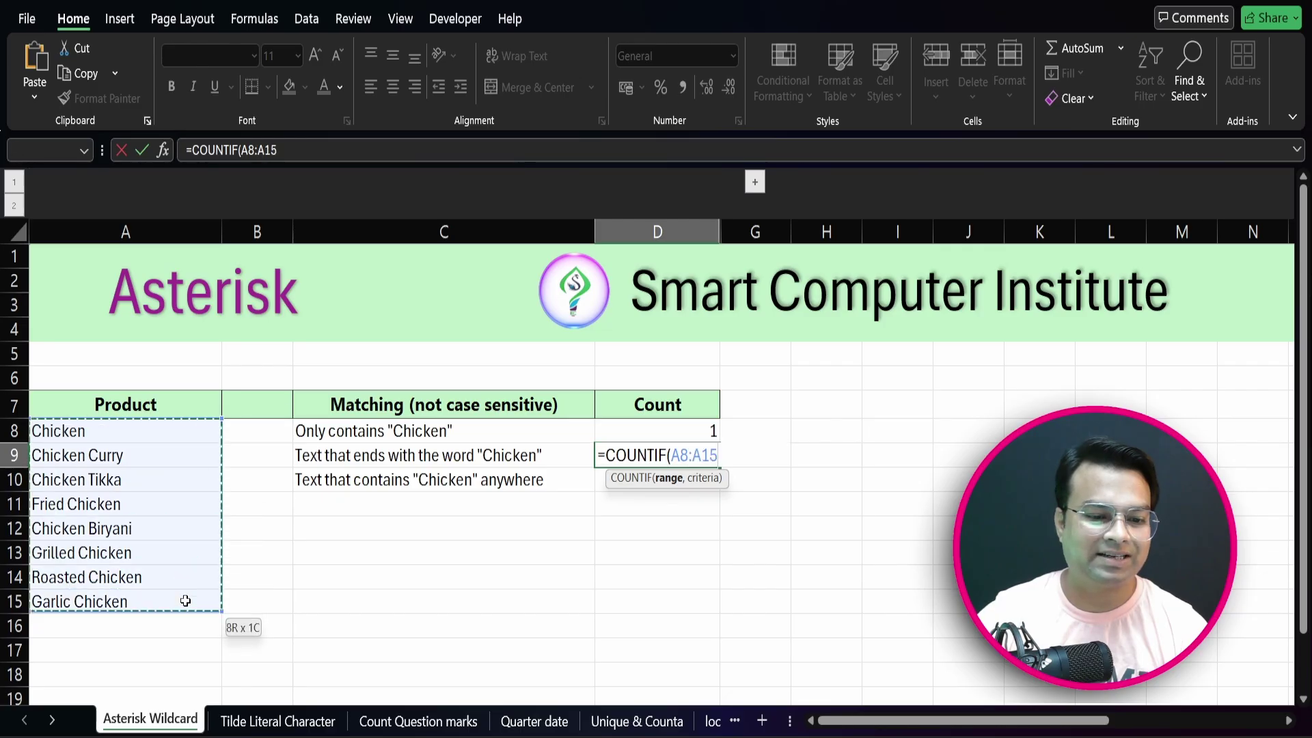
text(,)
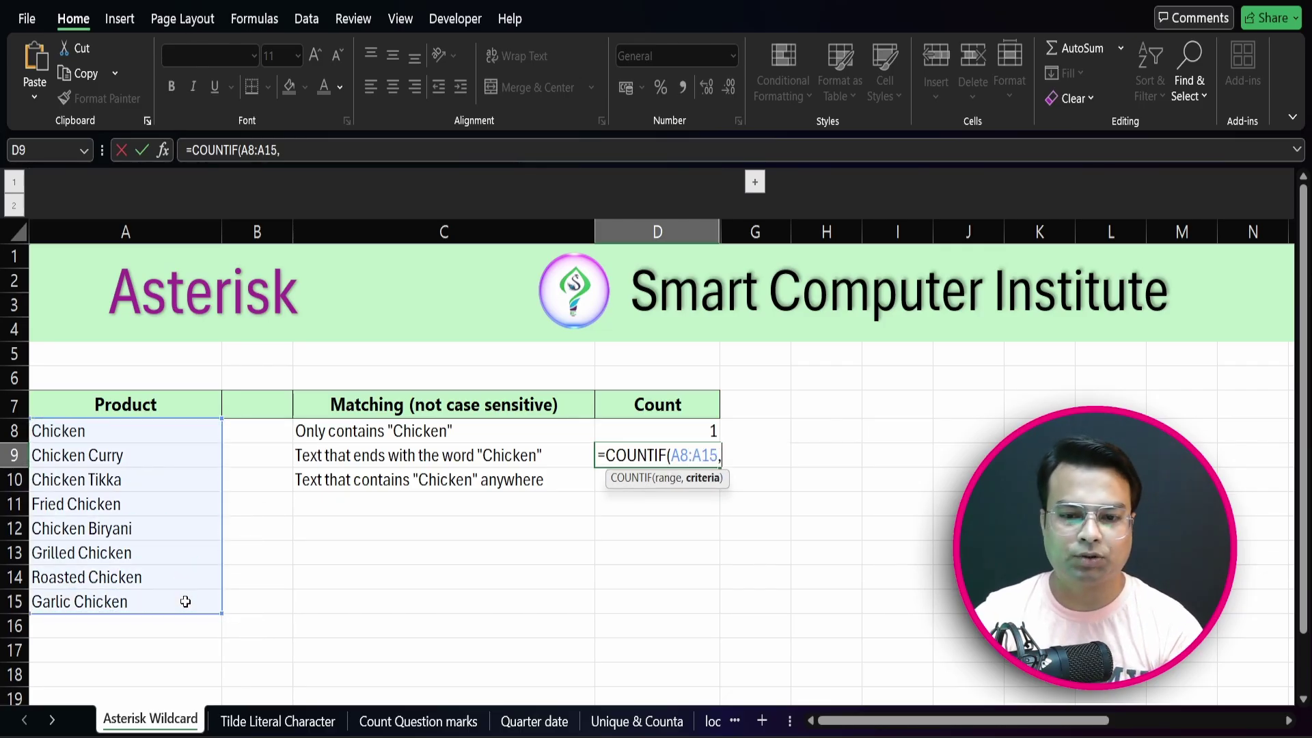
text(")
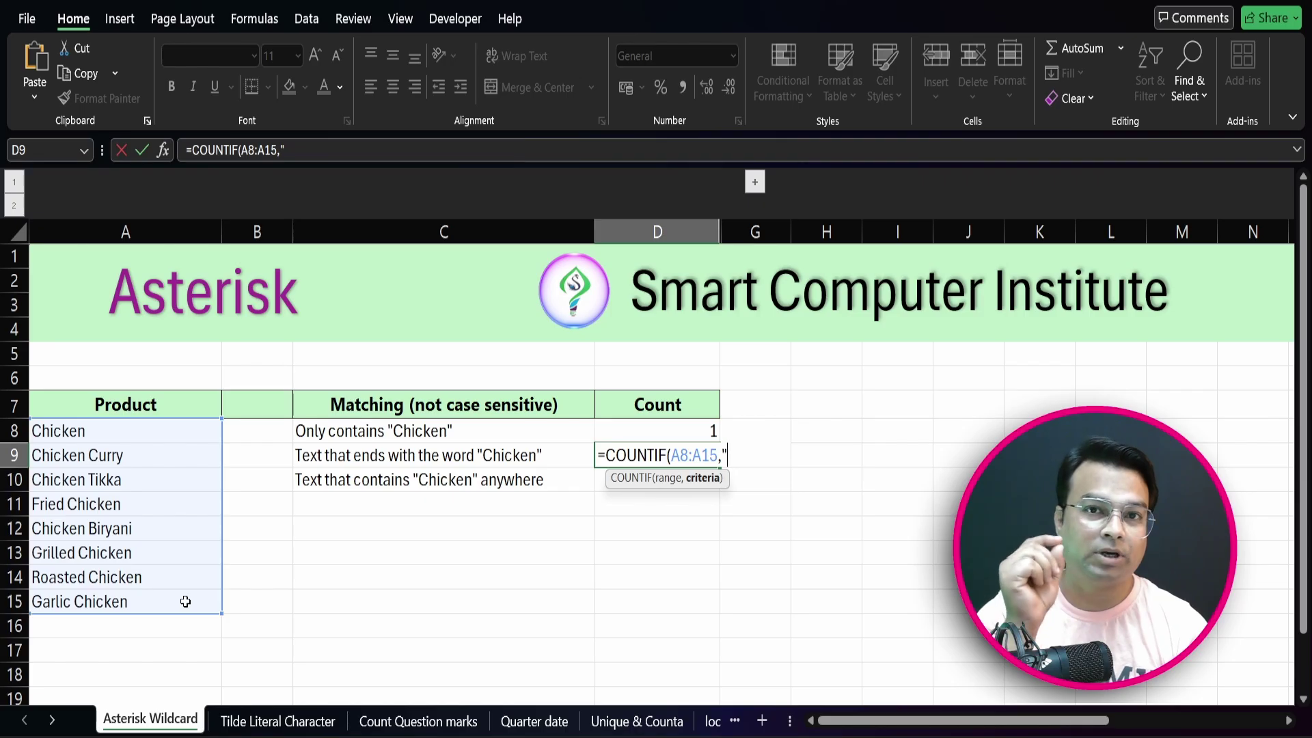
text(*)
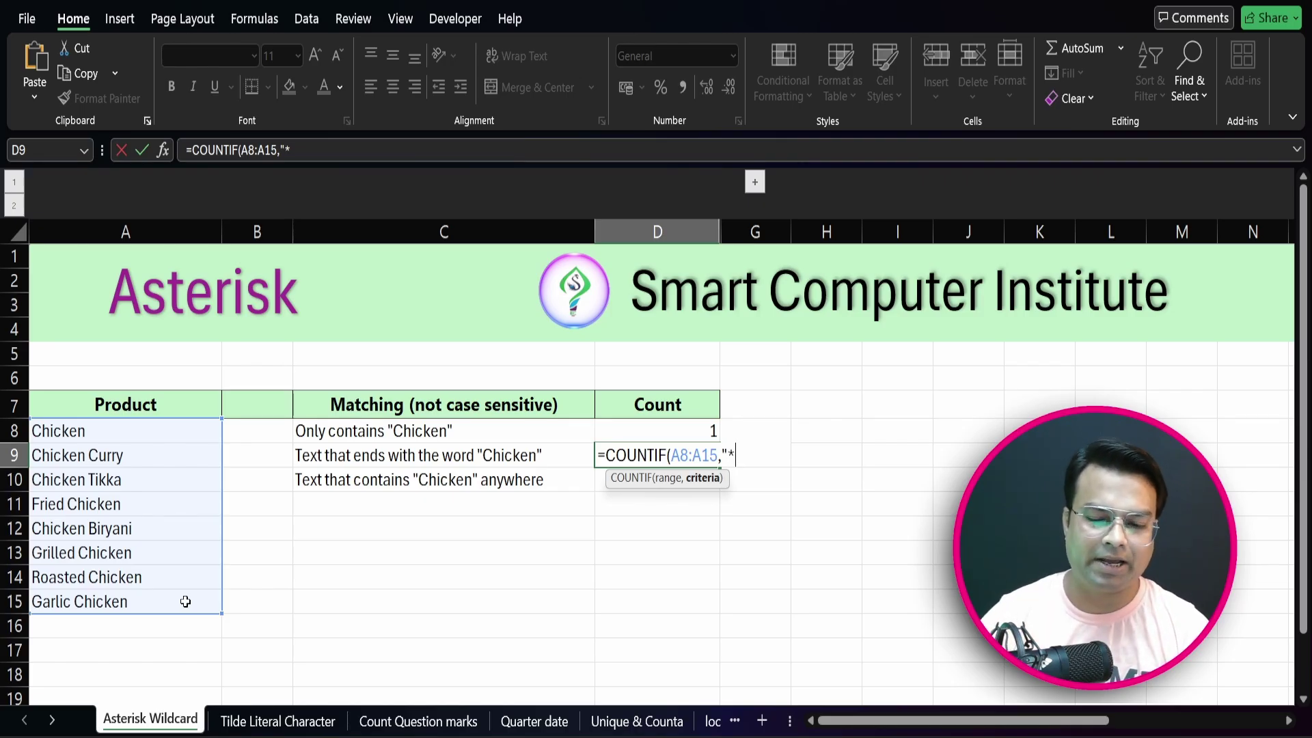
text(C)
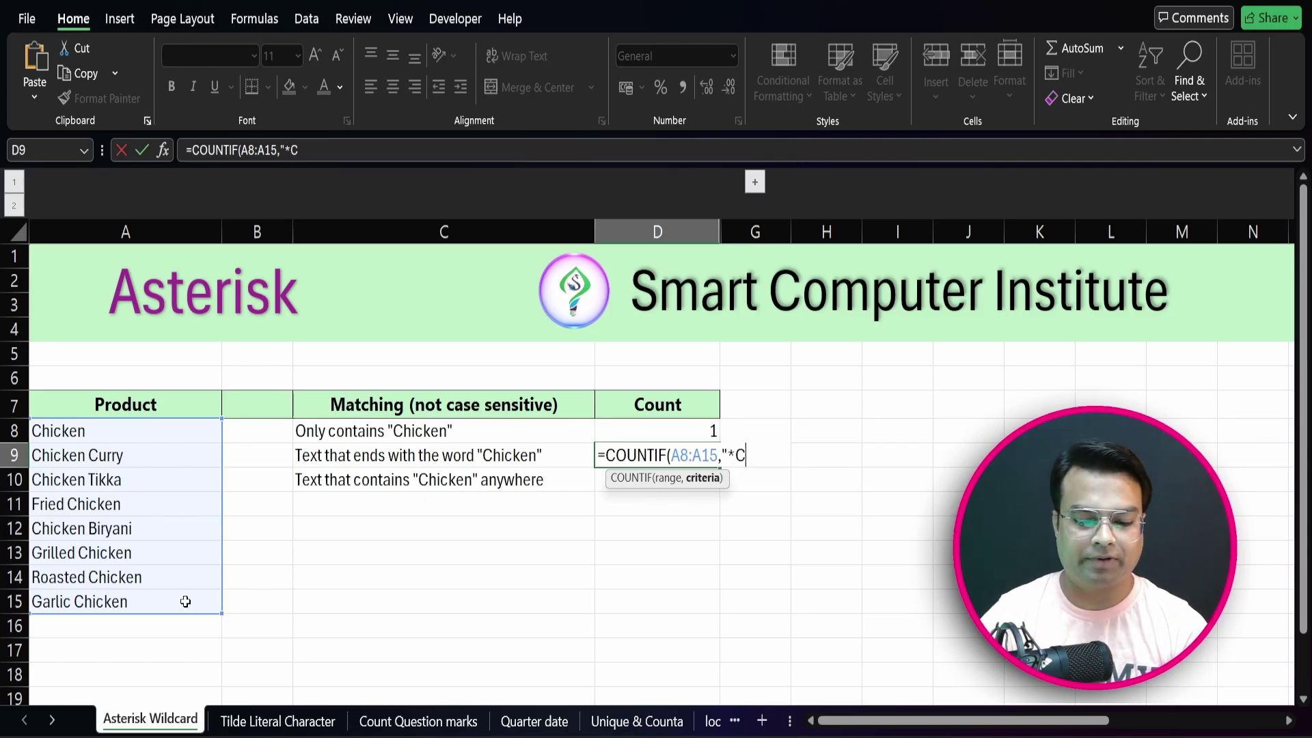
text(hic)
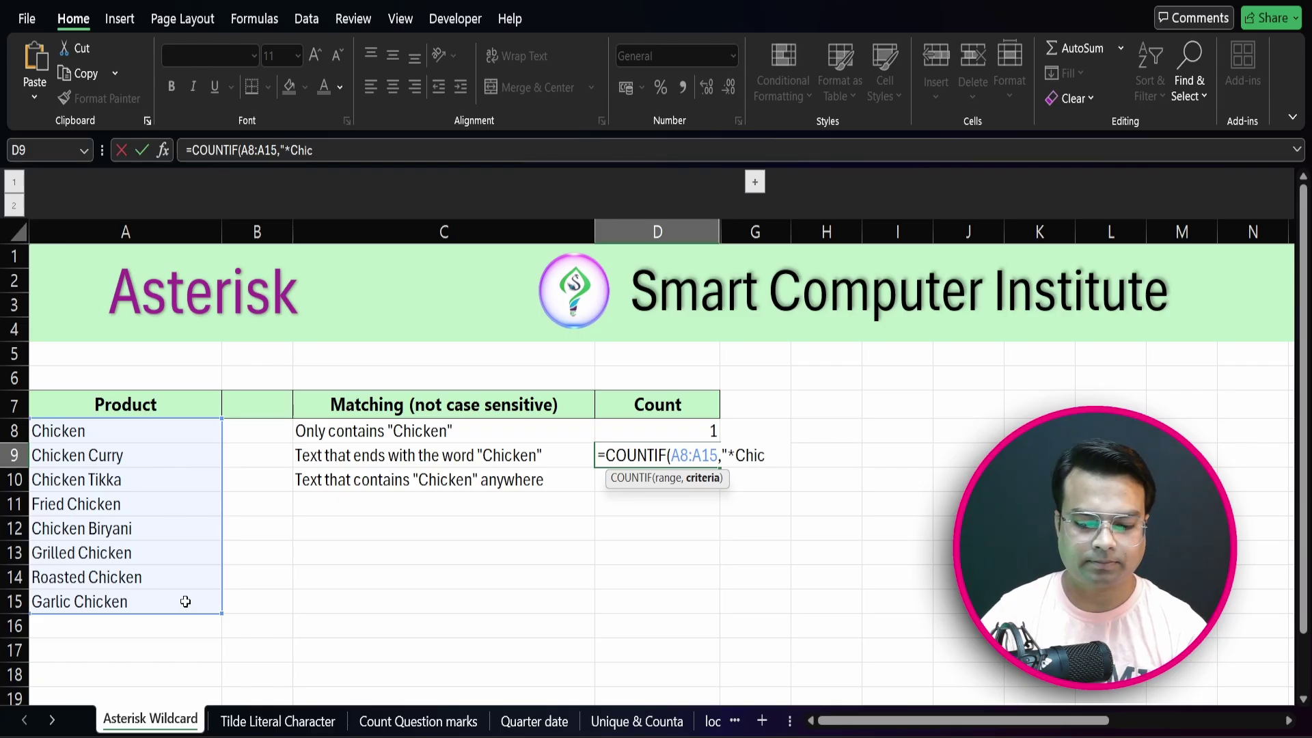
text(ken")
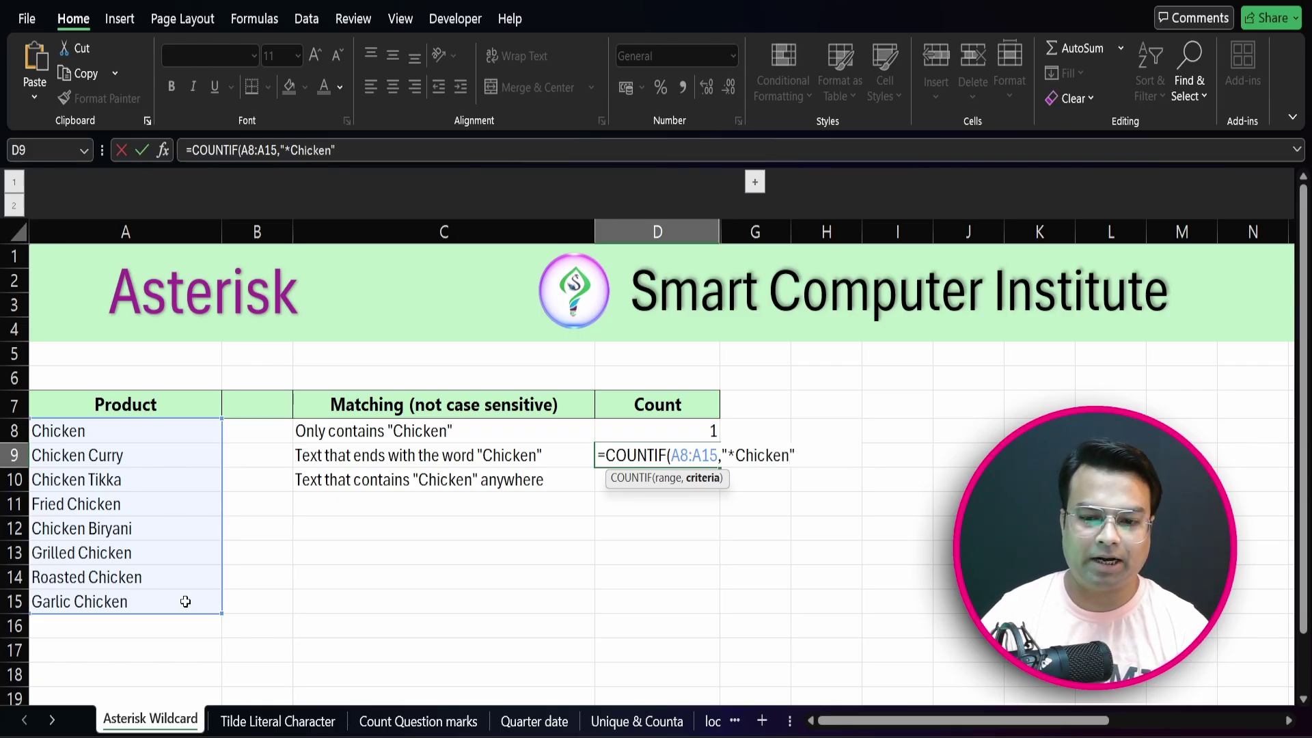
text())
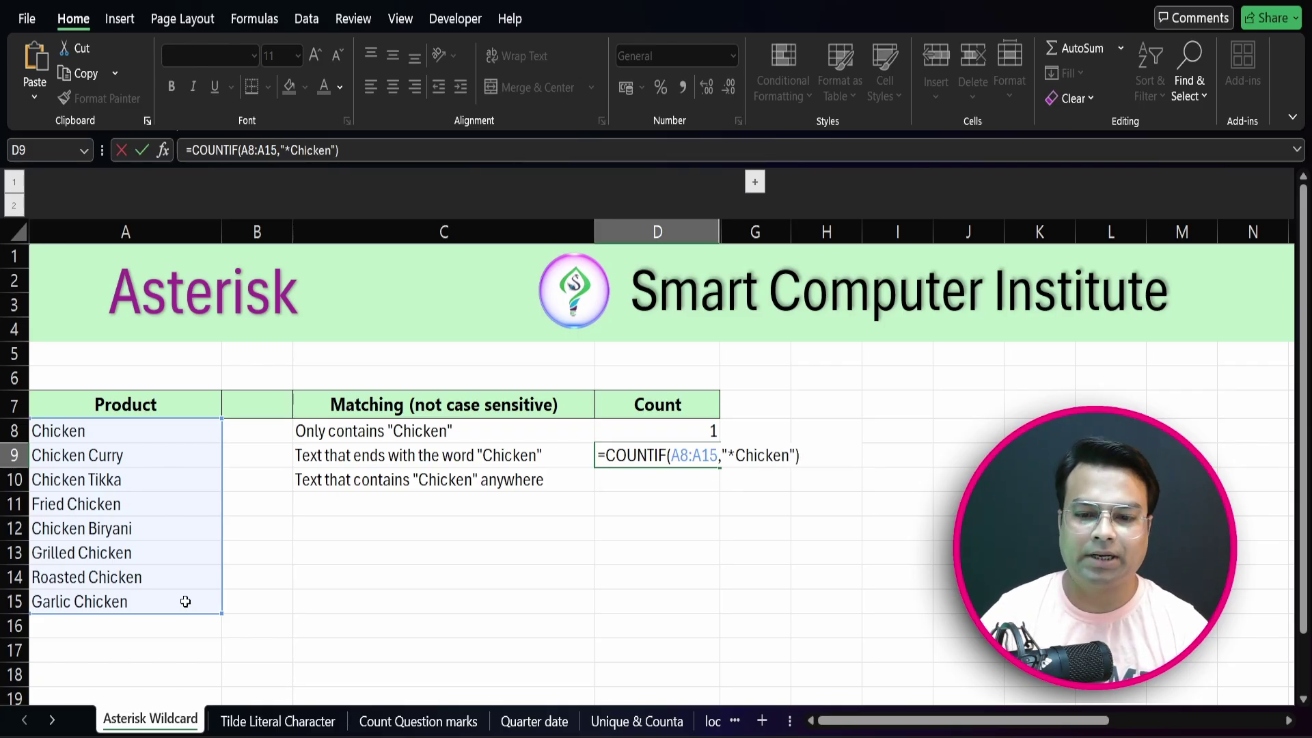
key(Return)
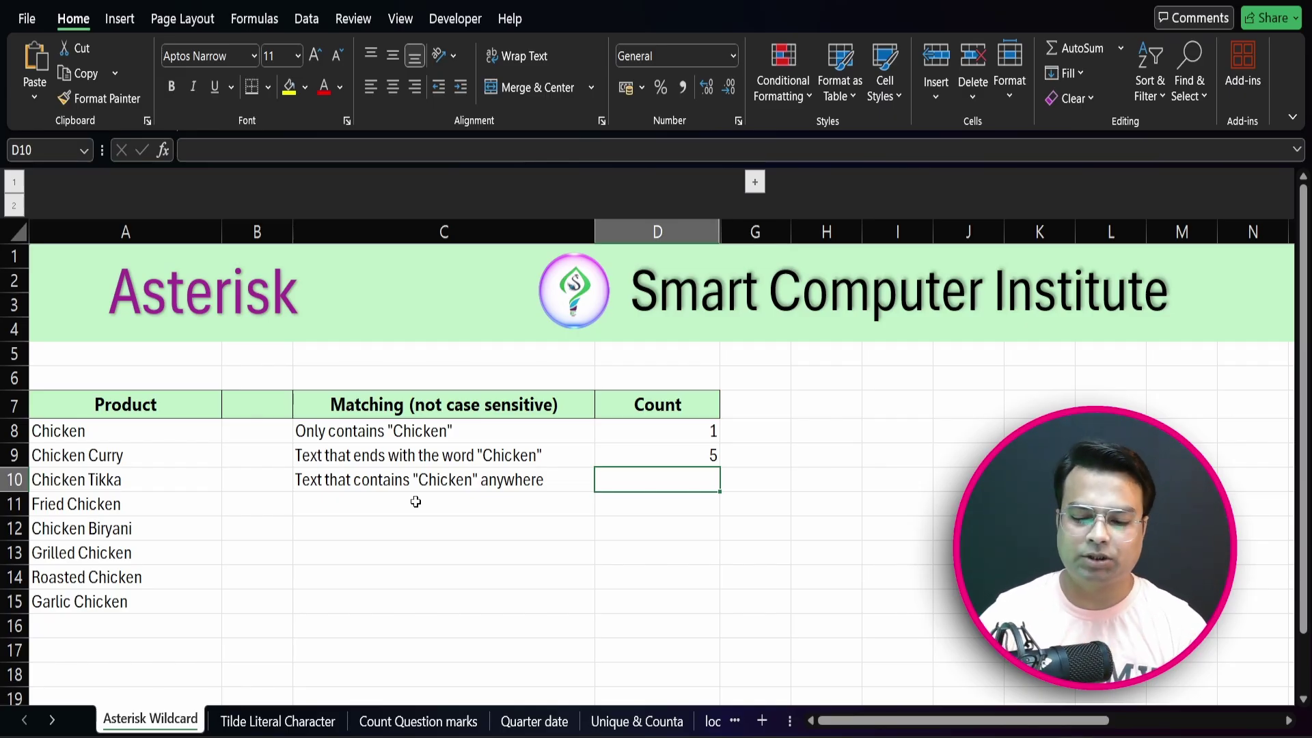
Enter =COUNTIF(A8:A15,"*Chicken*") in D10 to count products containing Chicken anywhere.
text(=cou)
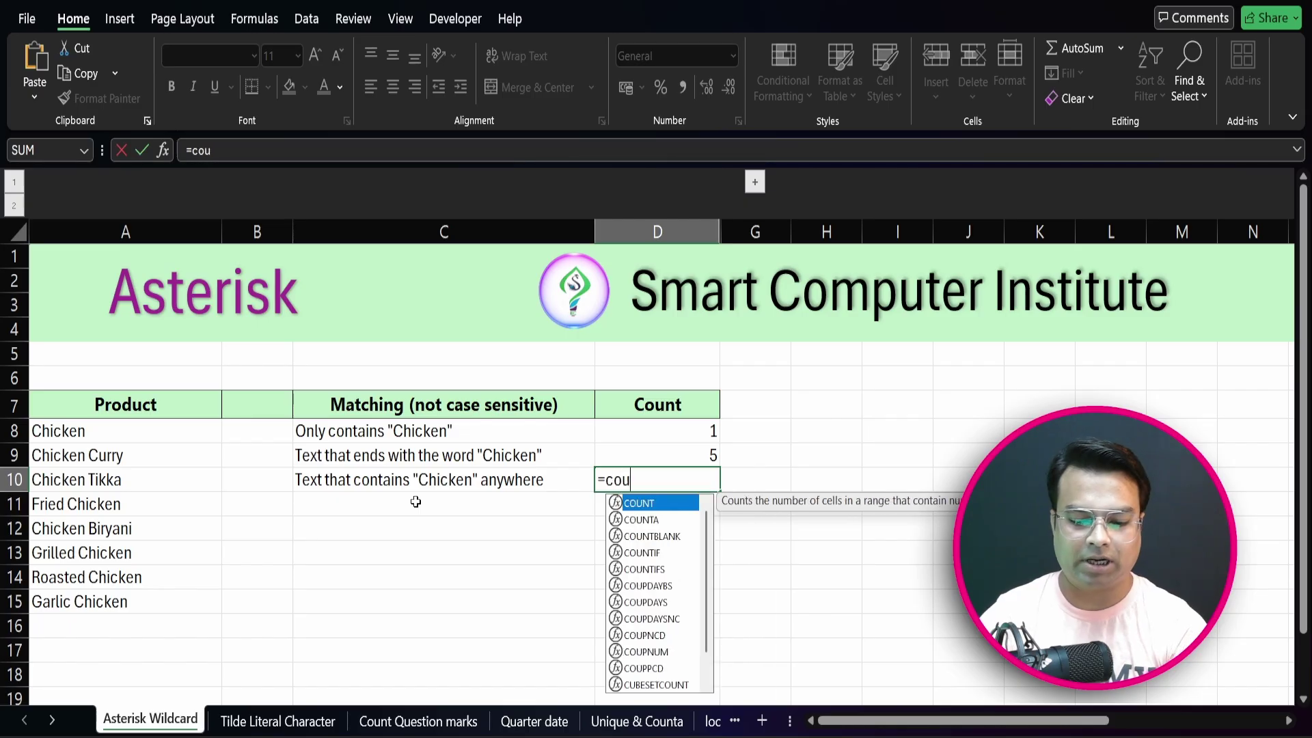
text(ntif)
key(Tab)
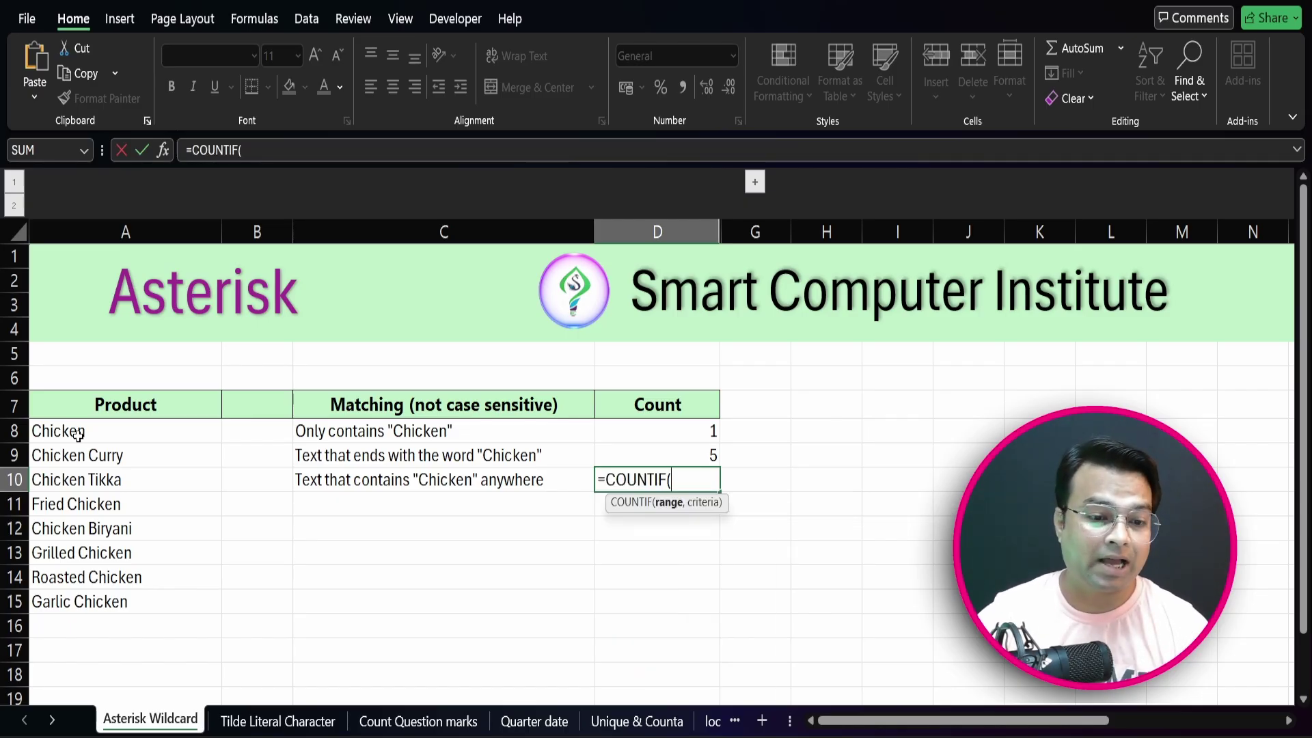
drag(76, 434, 79, 598)
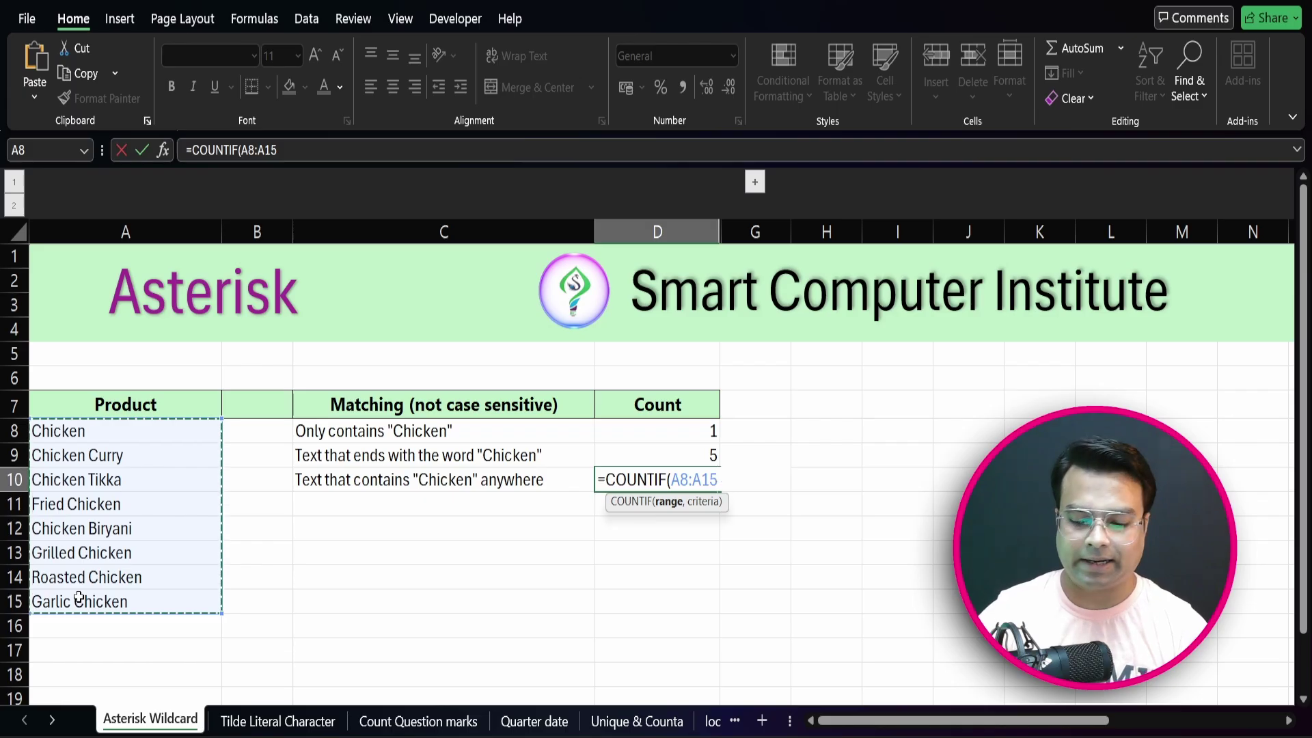
text(,")
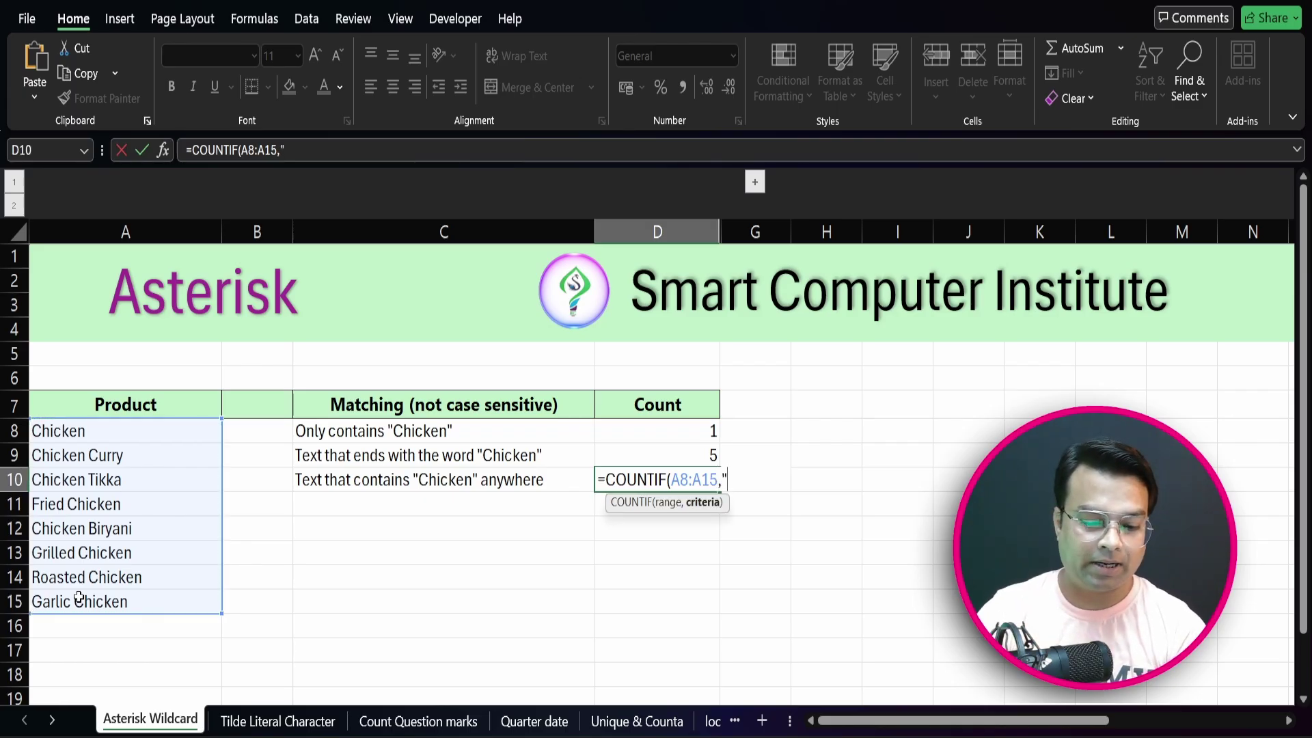
text(*)
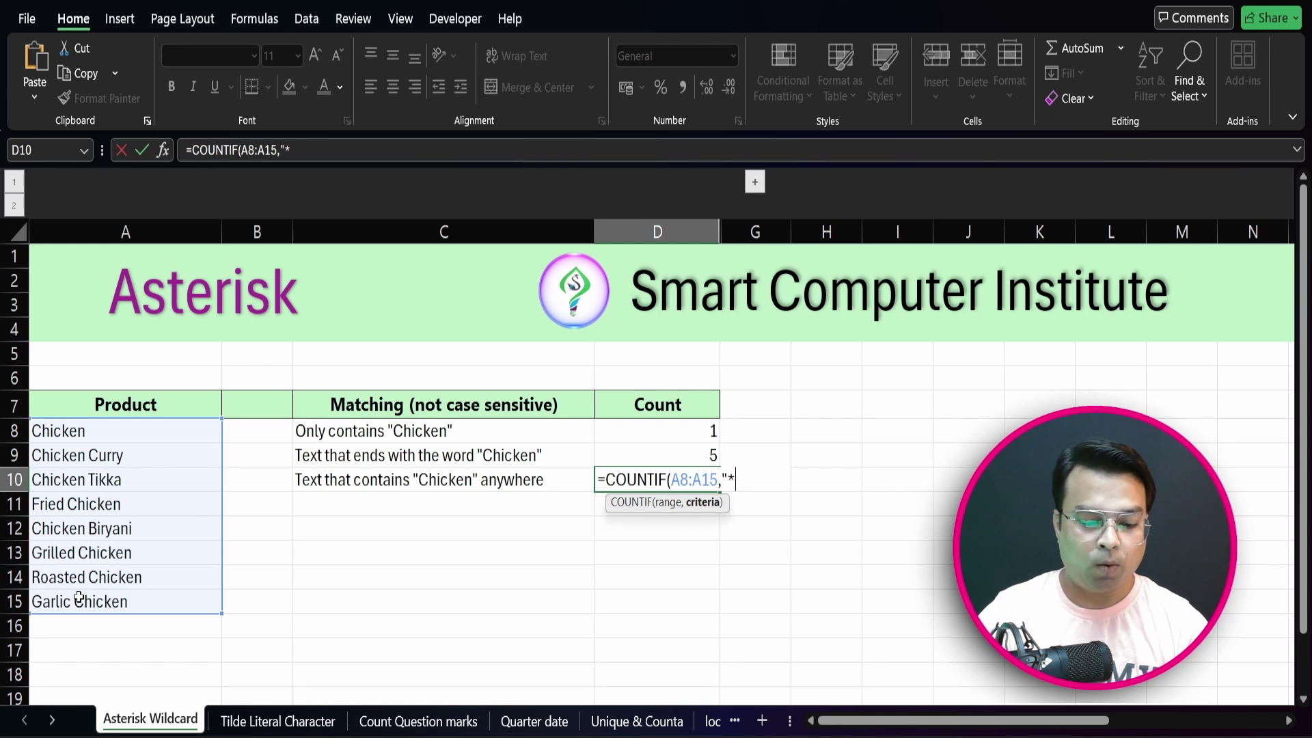
text(Ch)
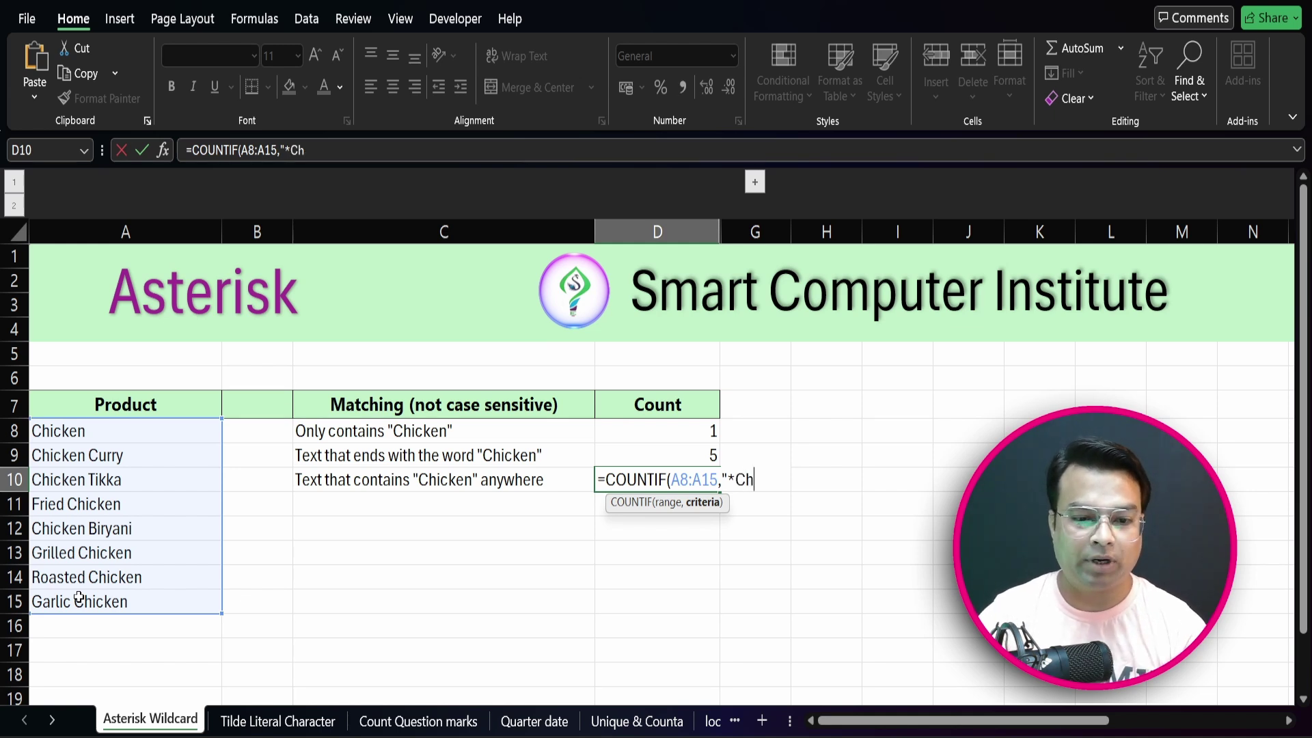
text(ickem)
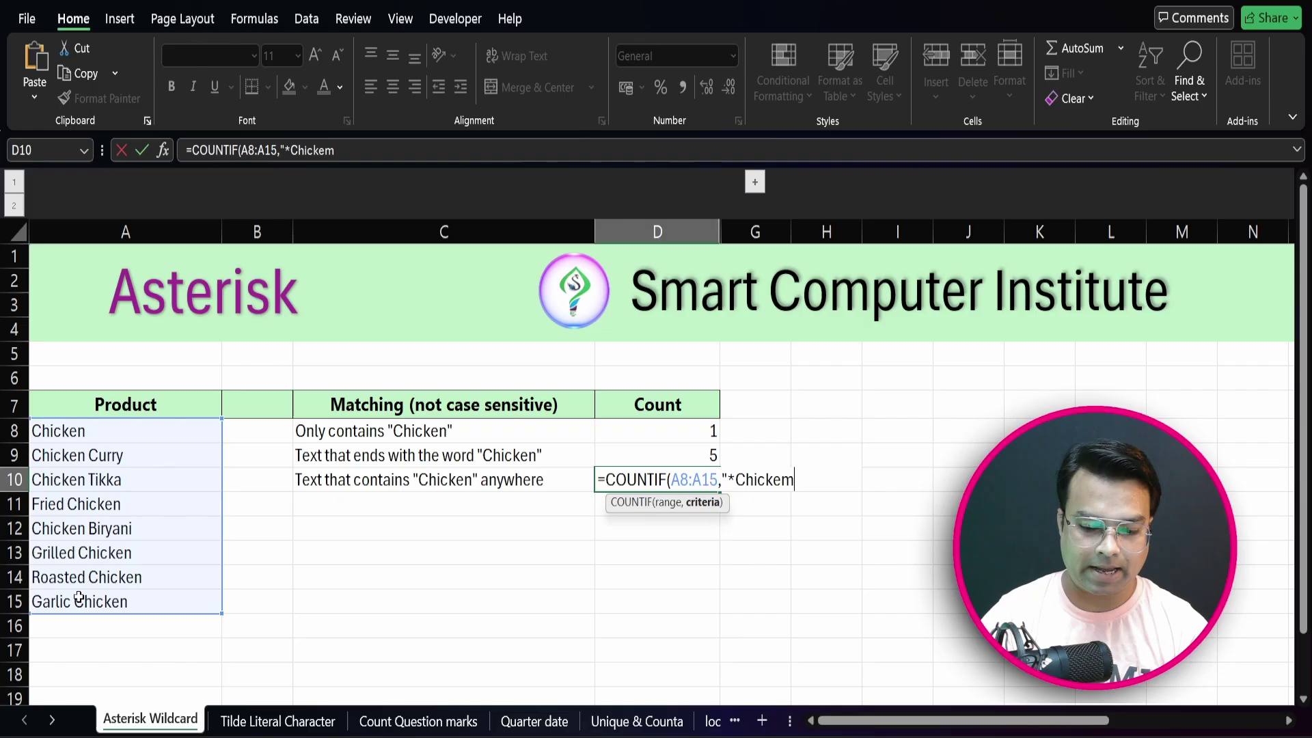
key(BackSpace)
text(n)
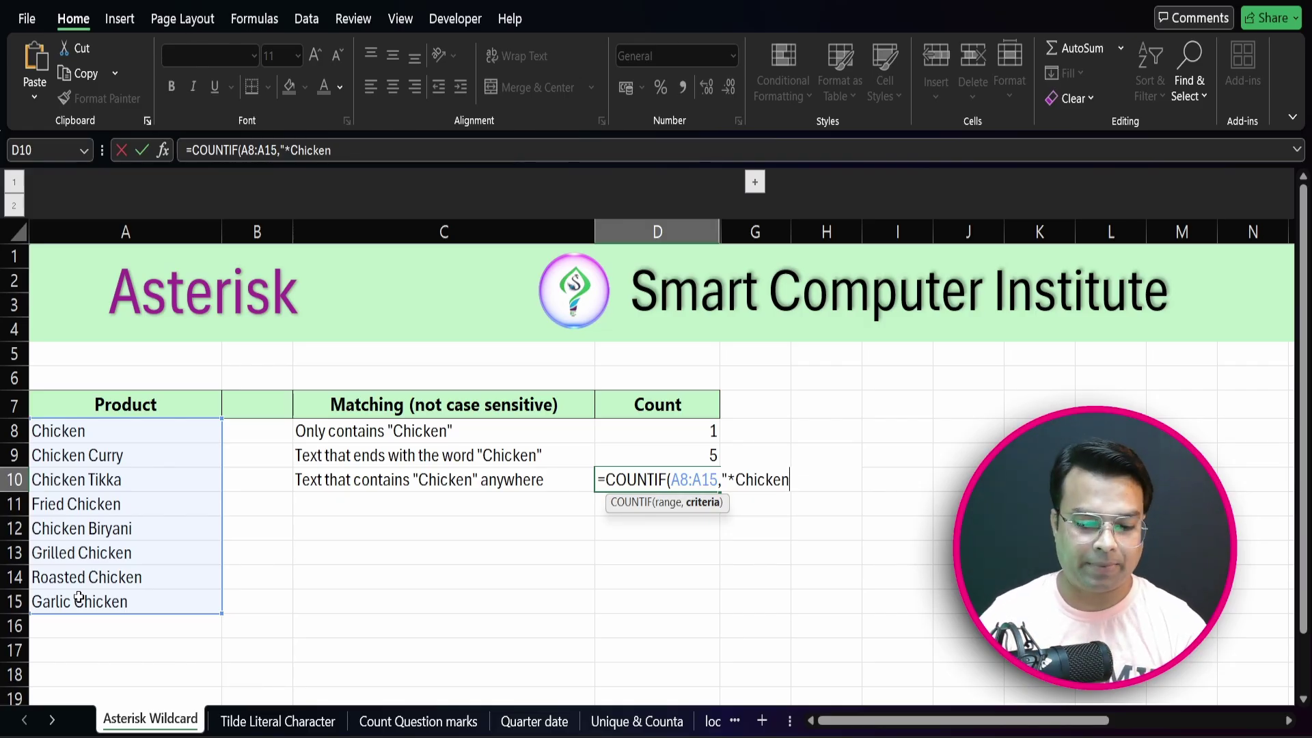
text(*")
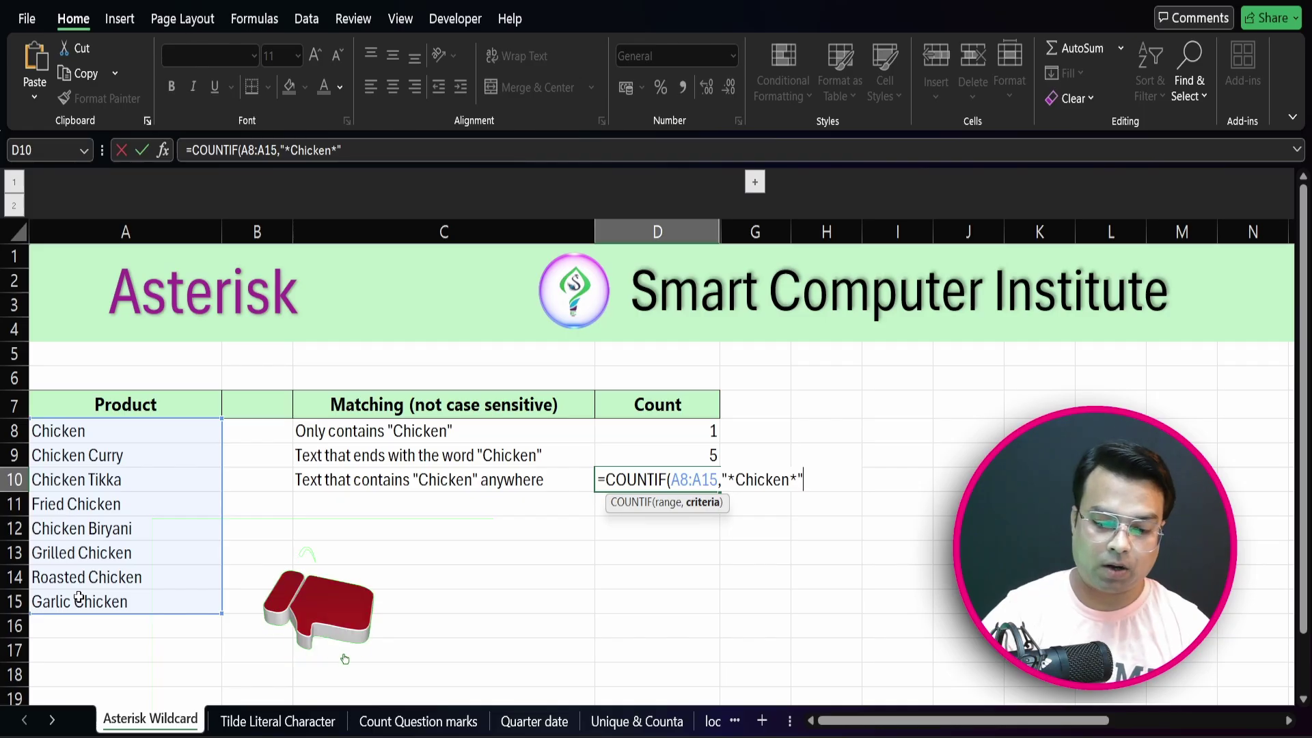
text())
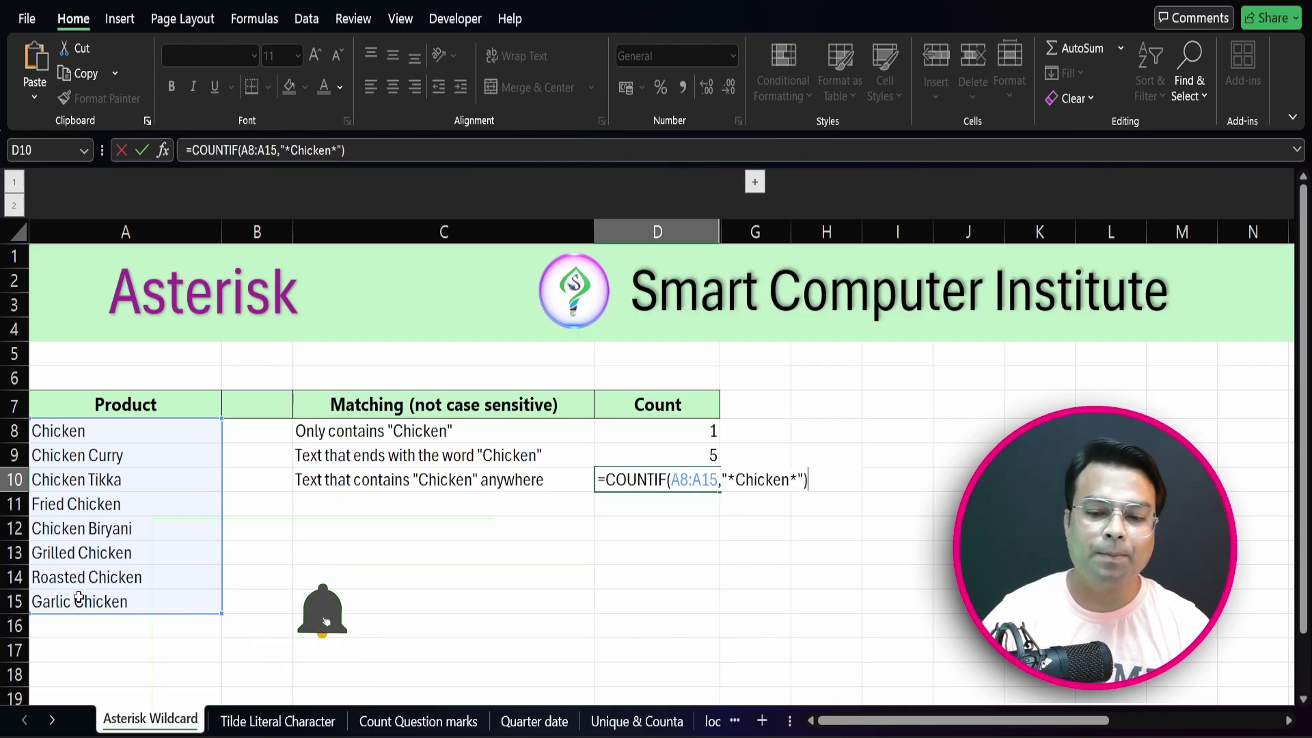
key(Return)
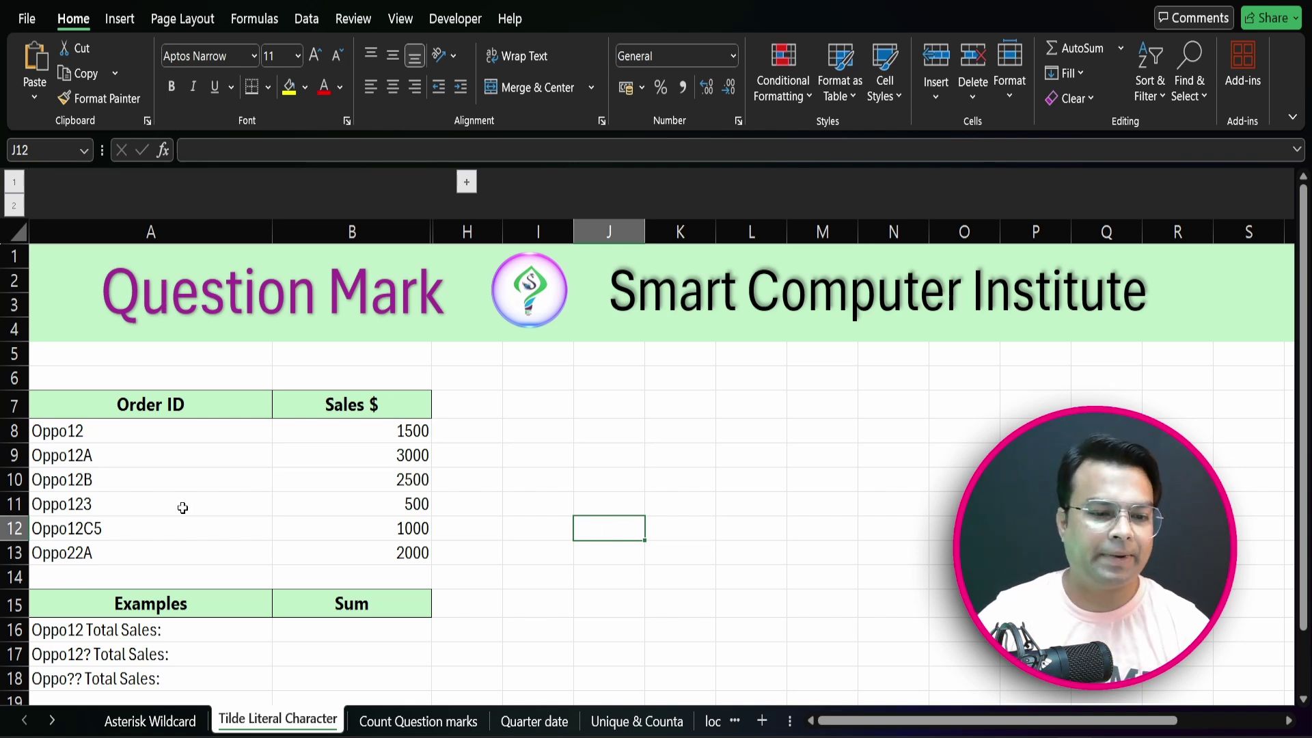
drag(185, 429, 173, 554)
drag(346, 441, 340, 554)
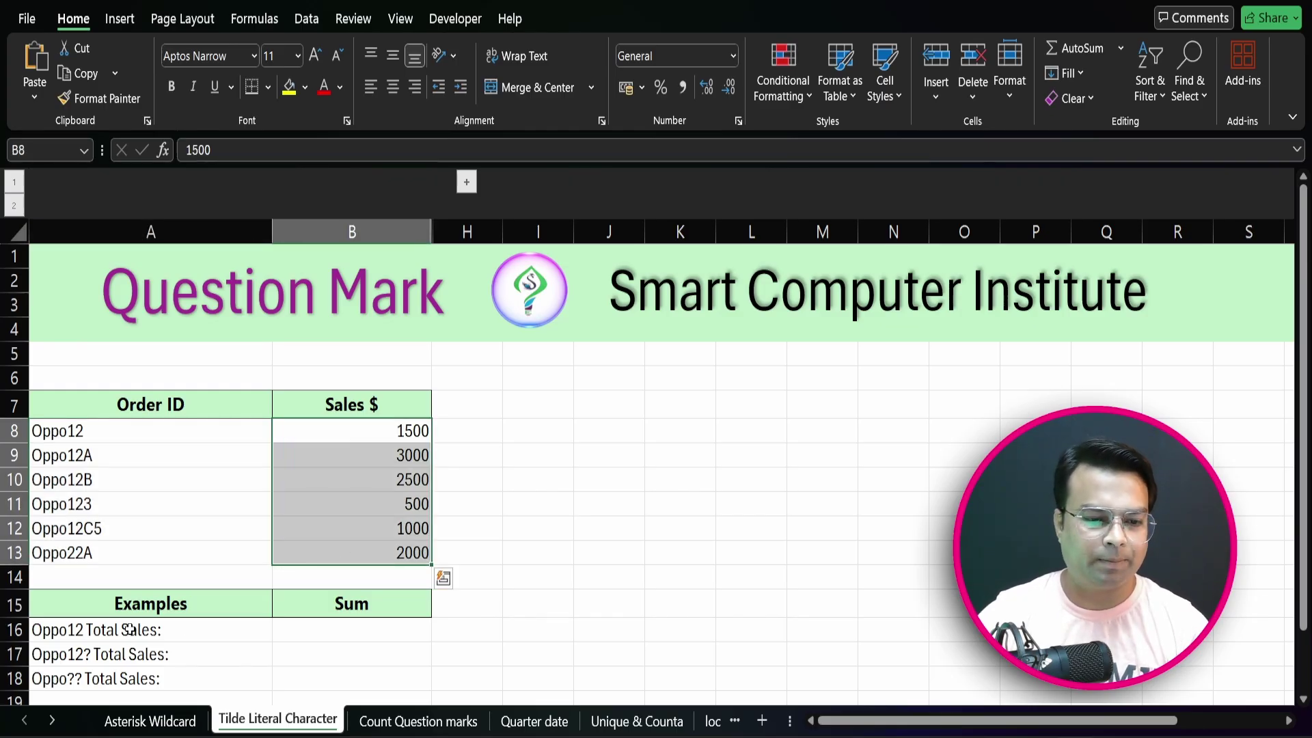
click(107, 629)
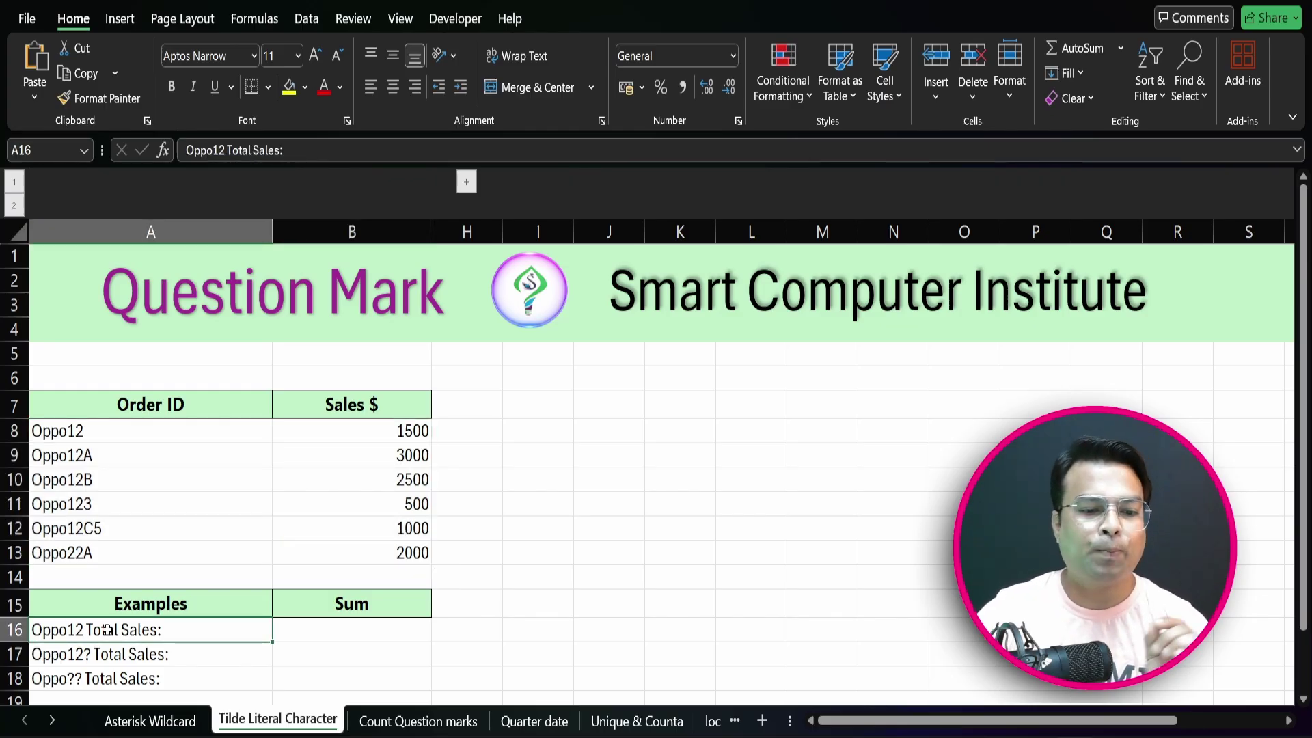
Enter =SUMIF(A8:A13,"oppo12",B8:B13) in B16 to total sales for the exact order ID Oppo12.
click(322, 630)
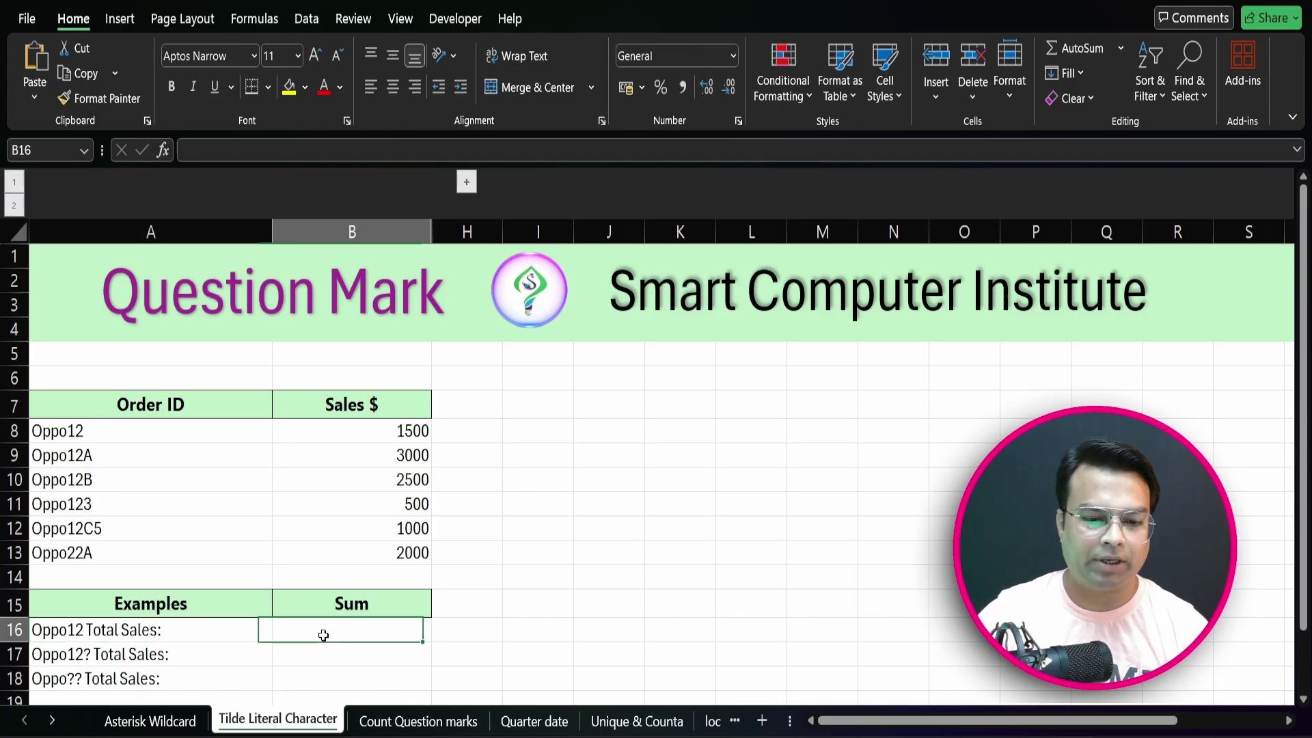
text(=)
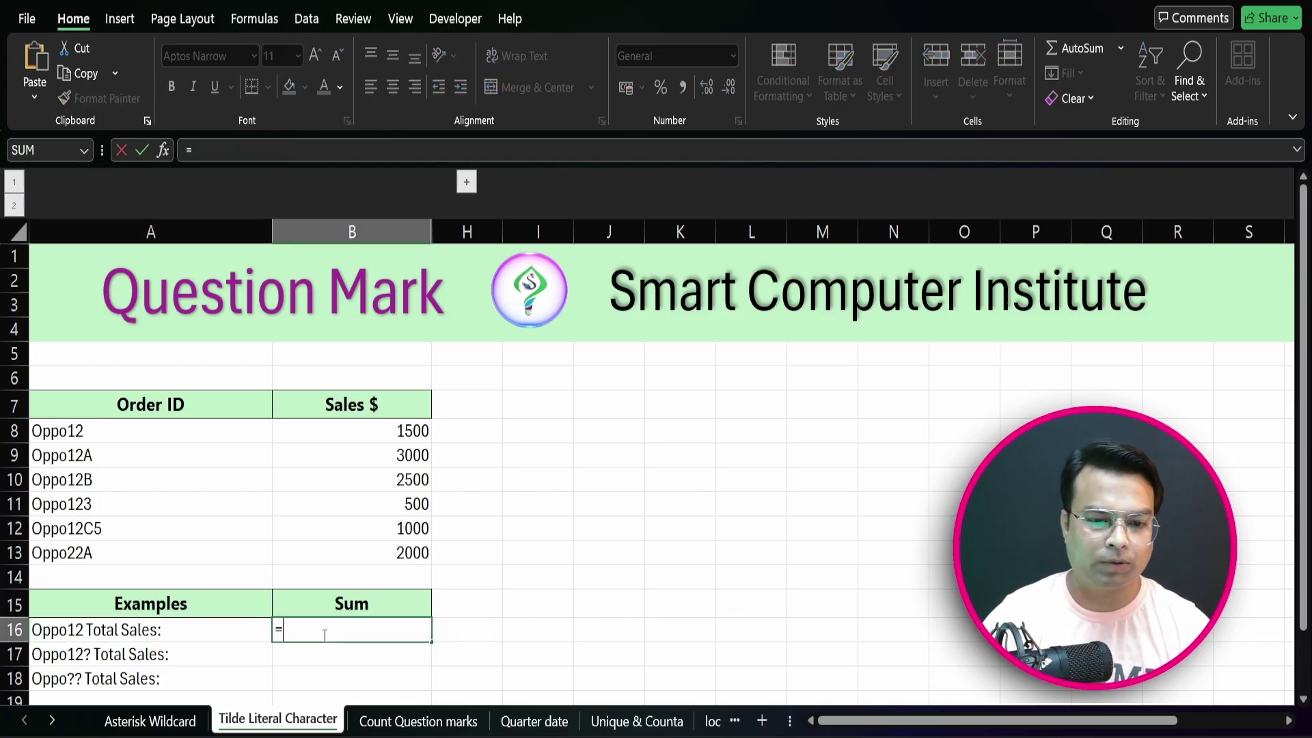
text(sum)
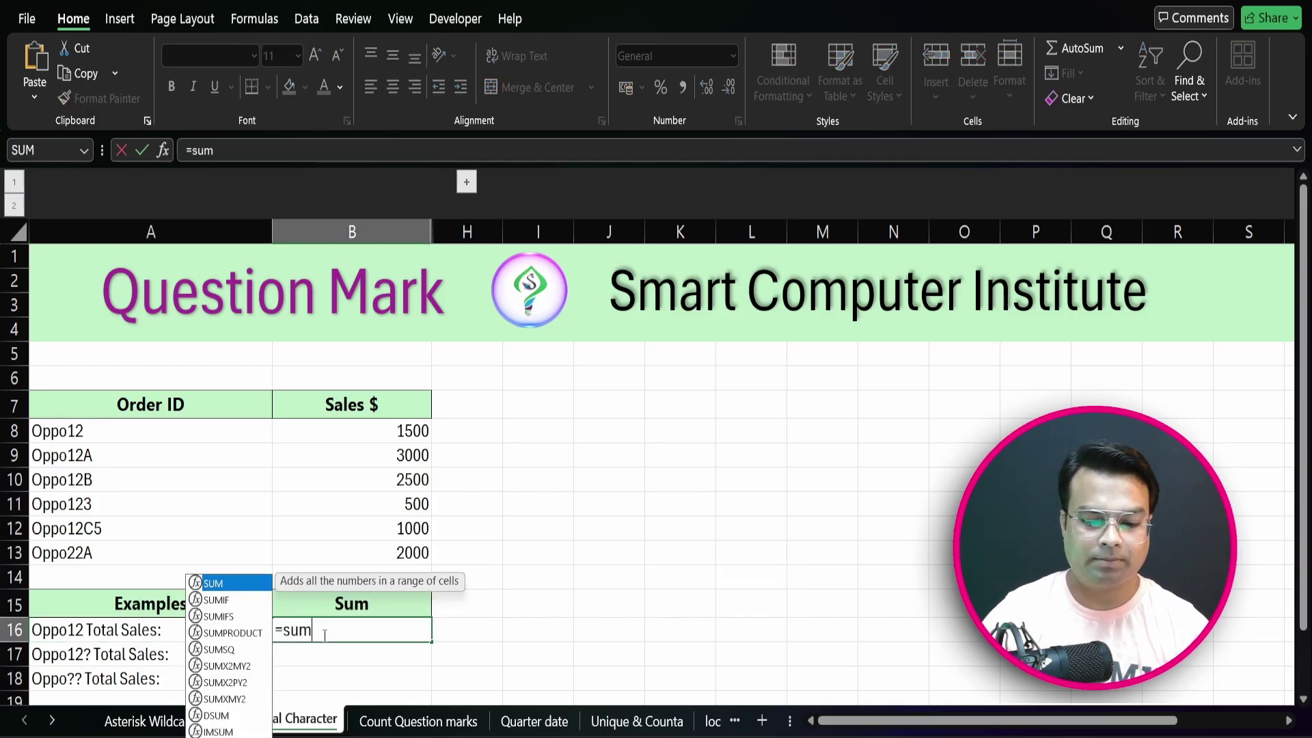
text(if()
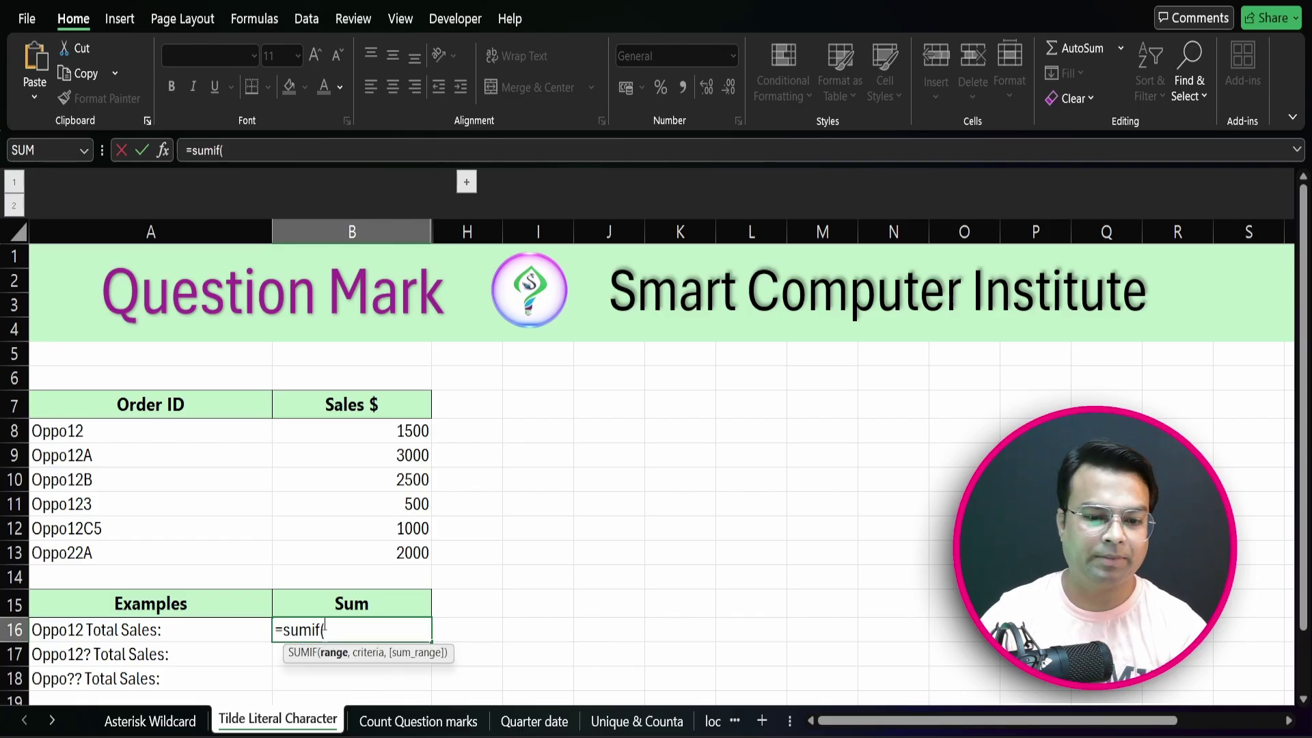
click(141, 433)
drag(141, 433, 133, 551)
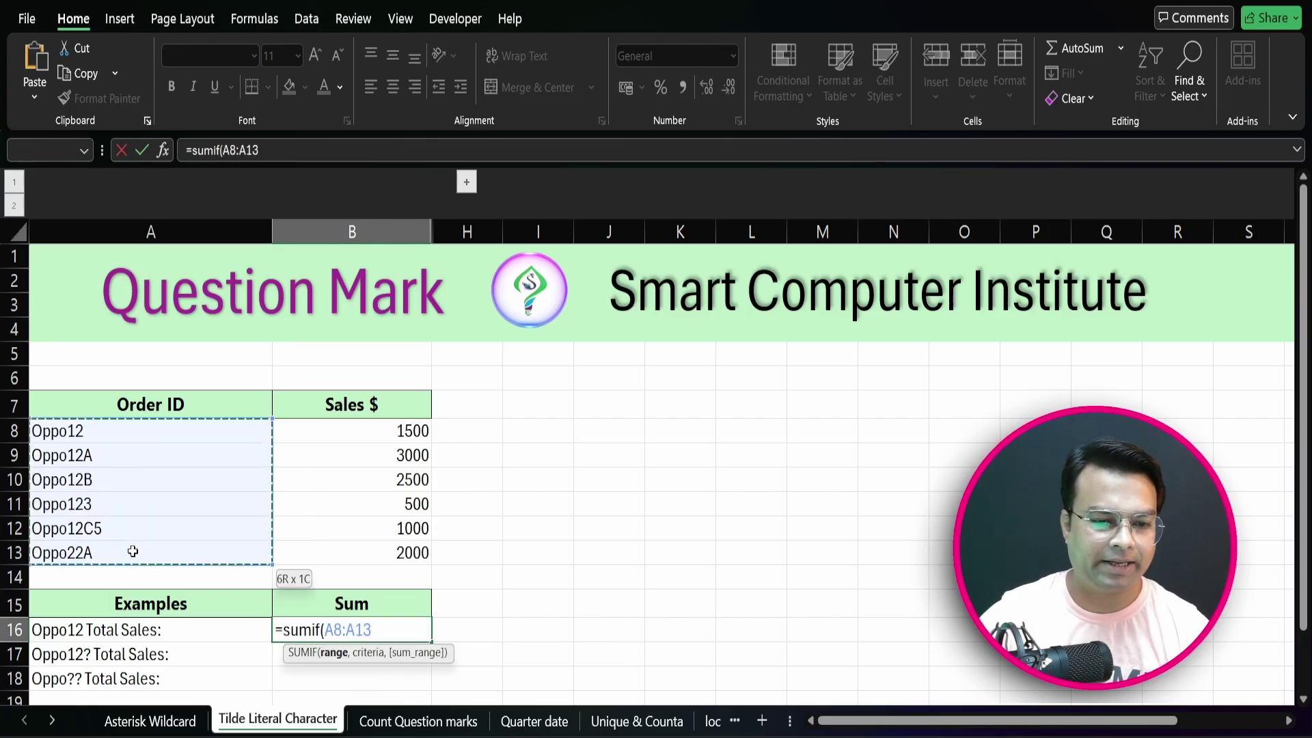
text(,)
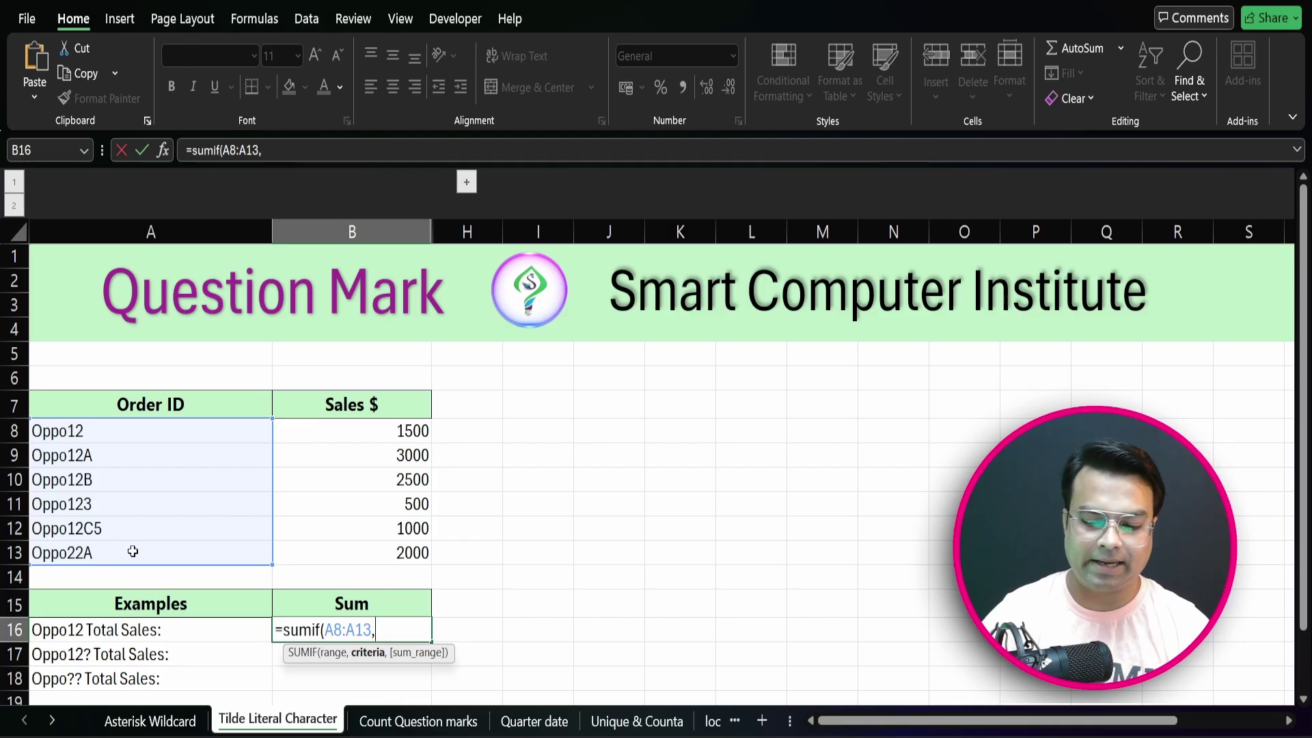
text("opp)
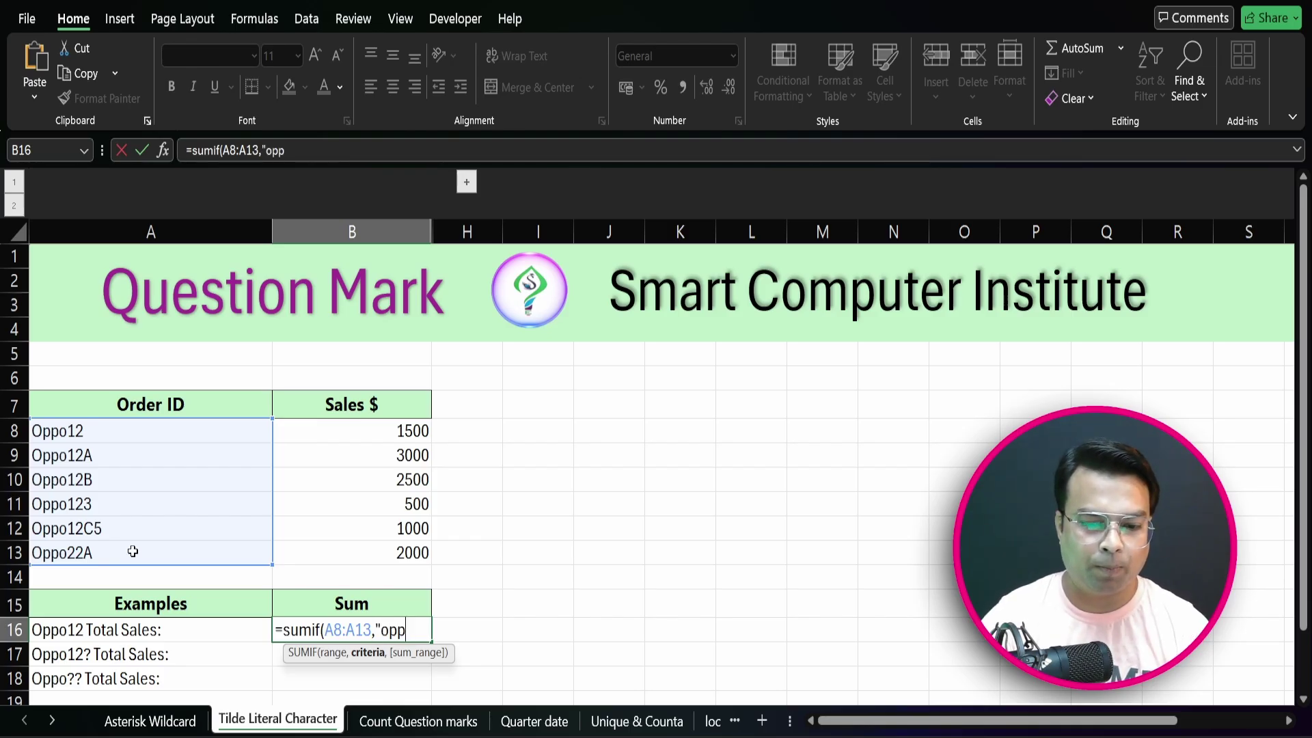
text(o12)
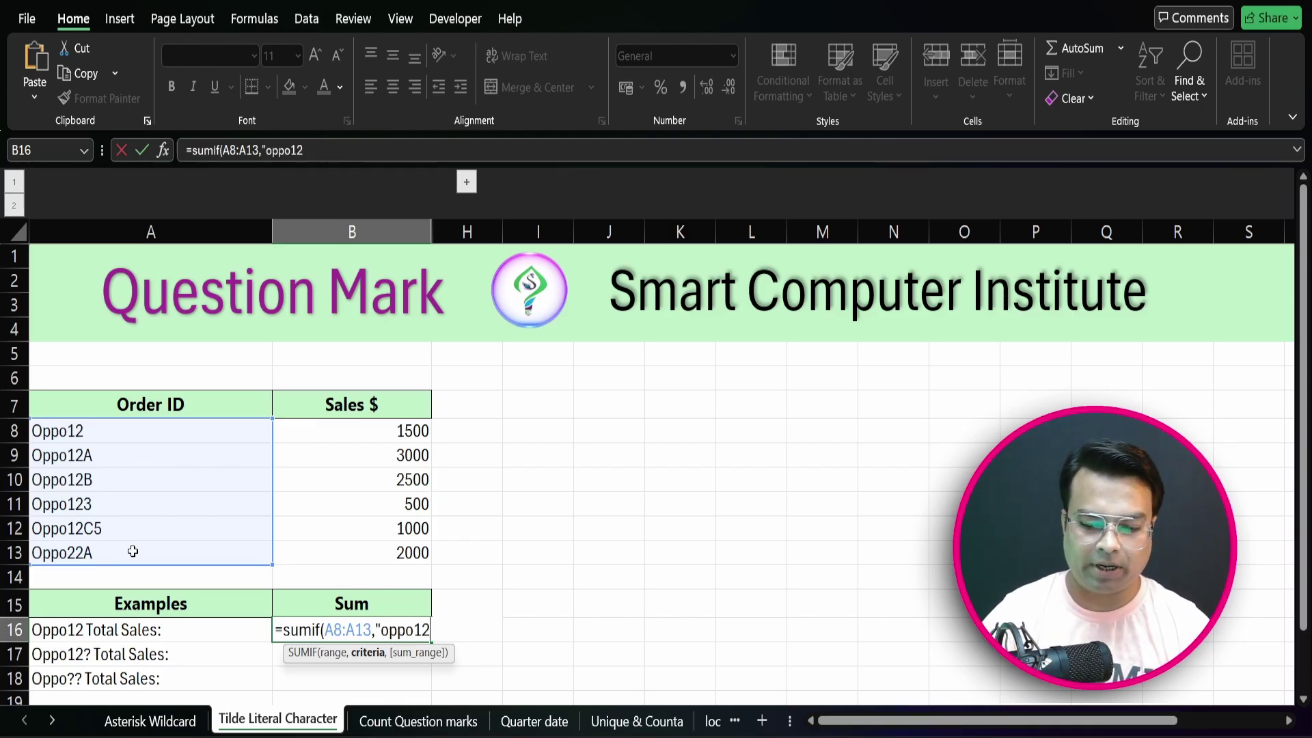
text(",)
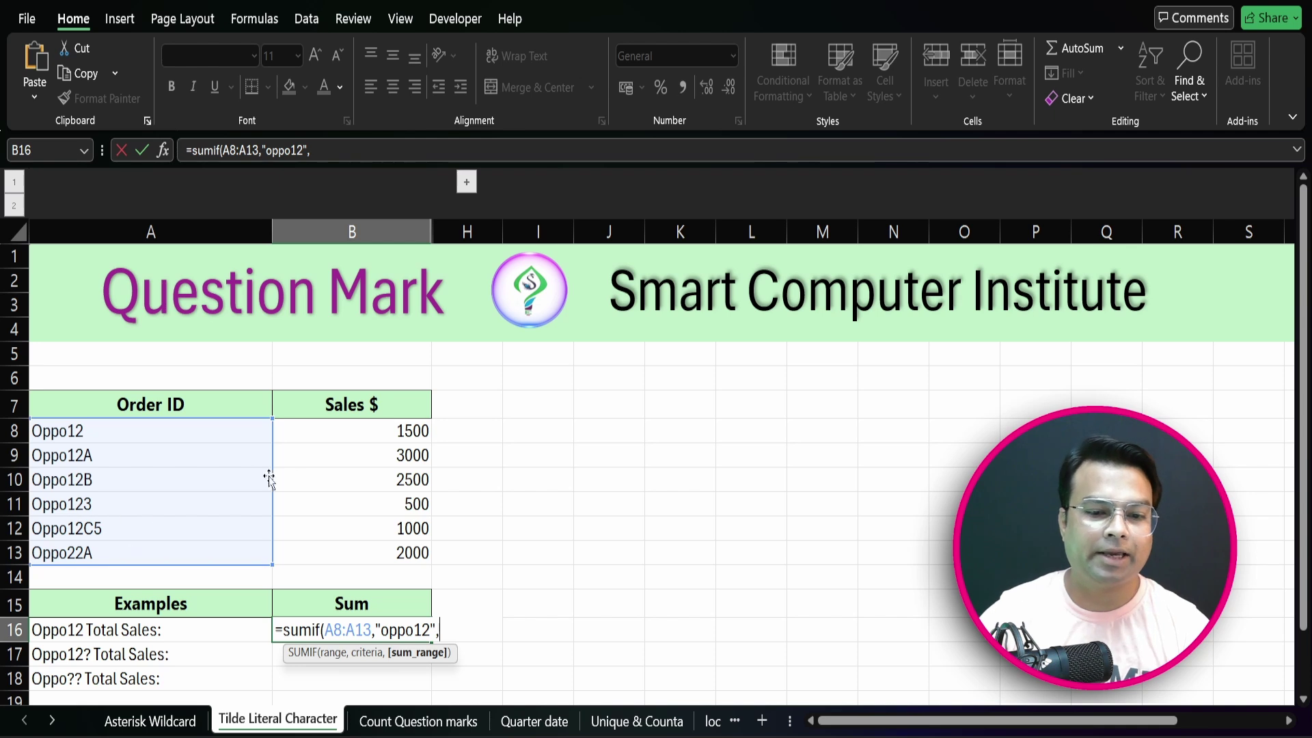
drag(354, 428, 356, 564)
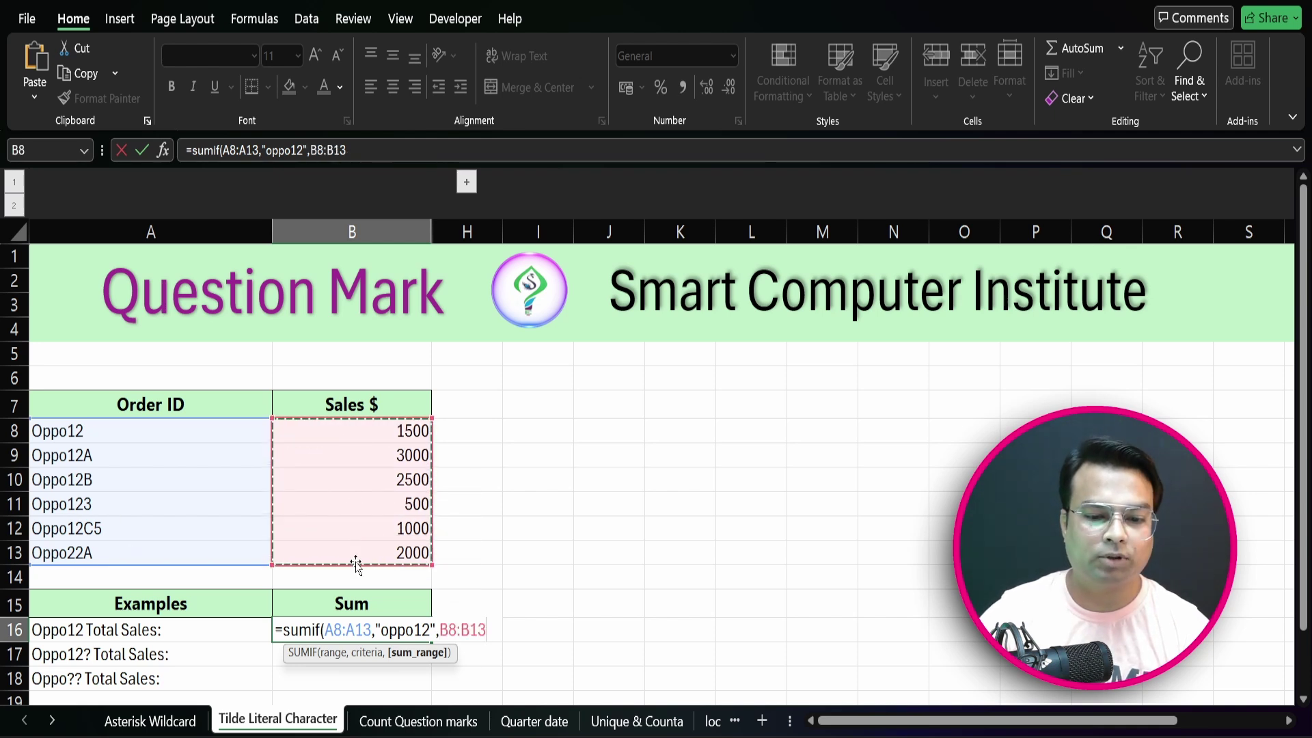
text())
key(ctrl+Return)
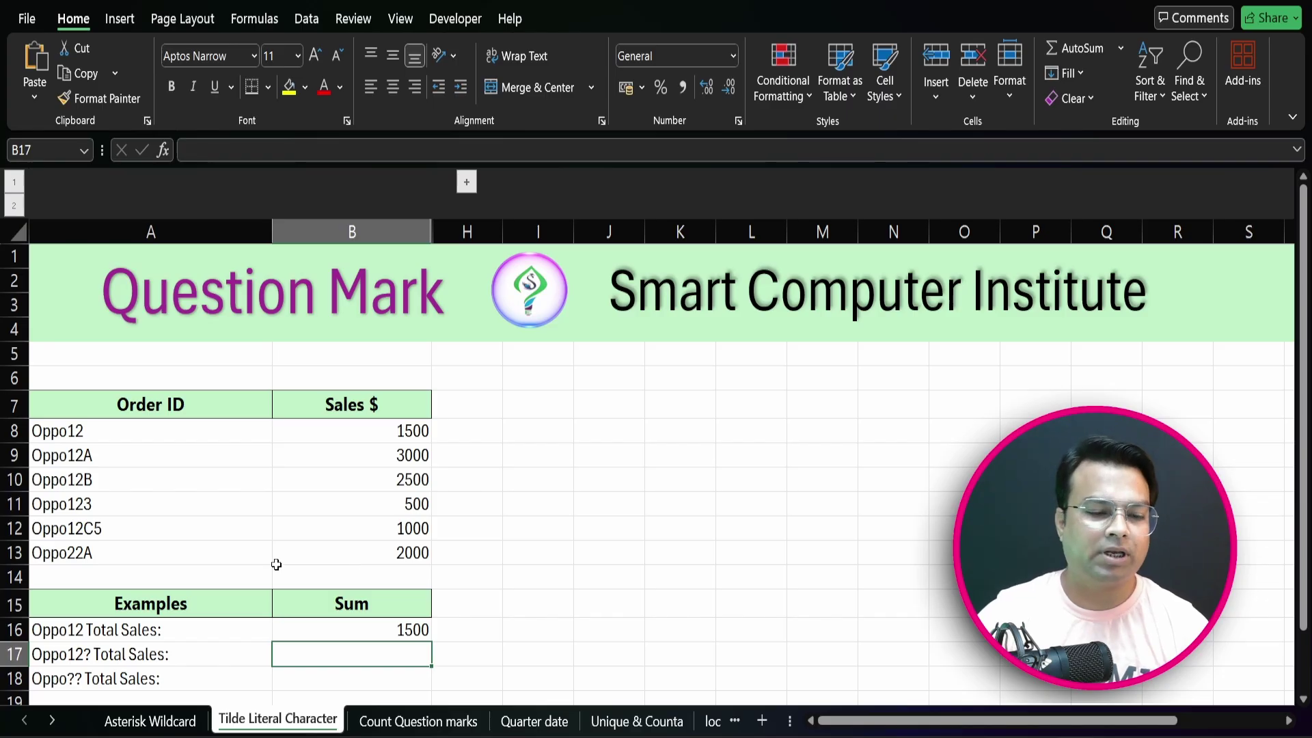
click(99, 460)
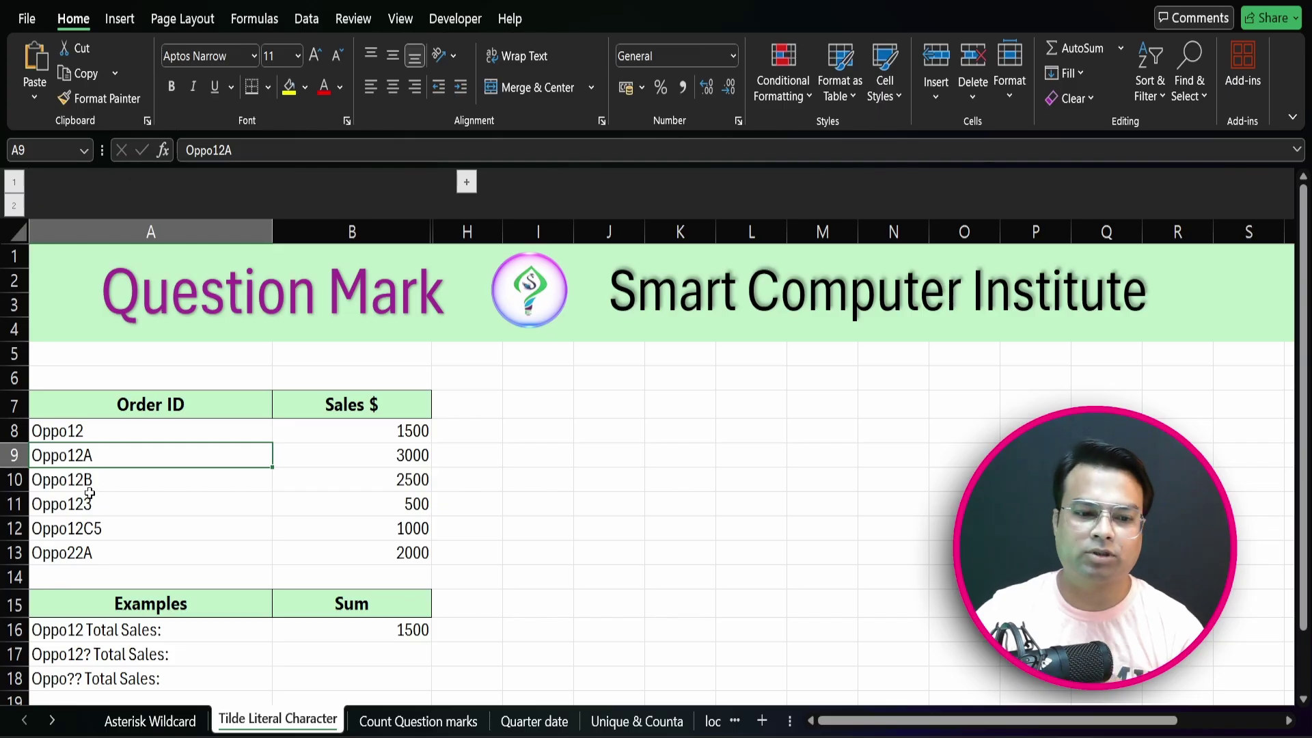
click(90, 484)
click(92, 505)
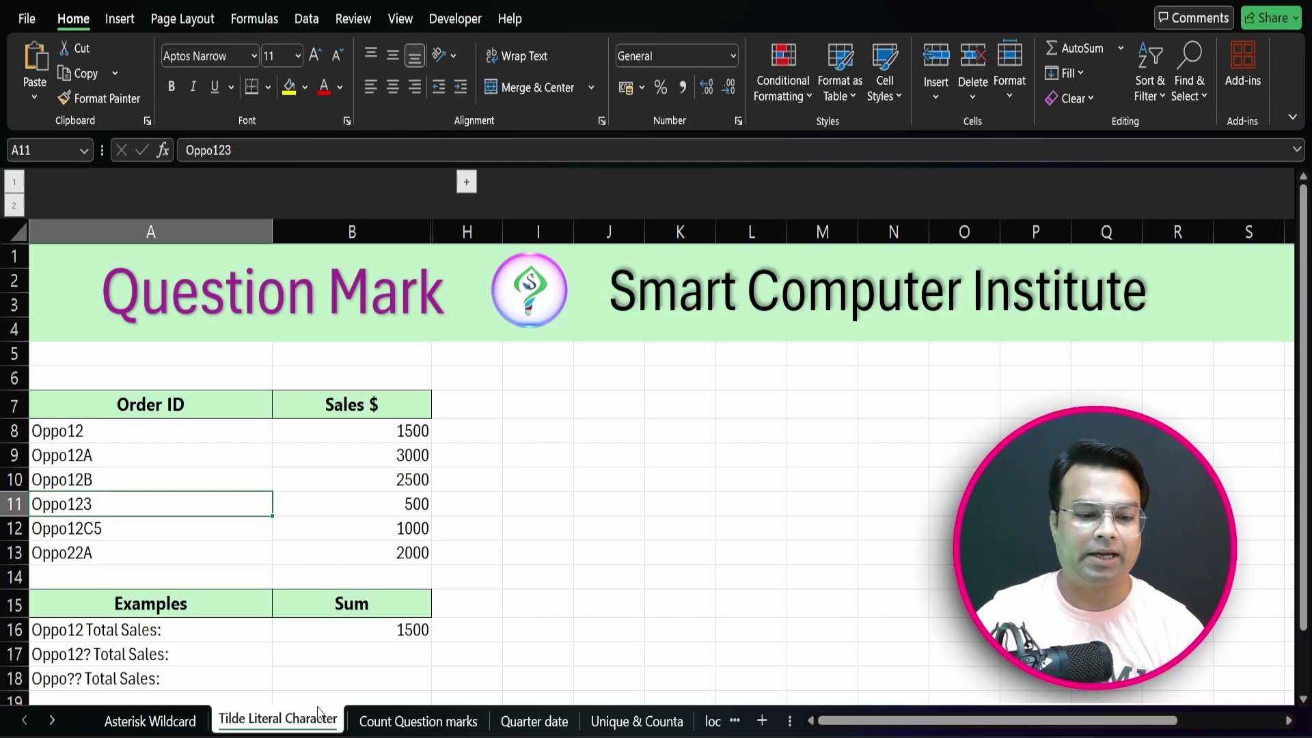
Enter =SUMIF(A8:A13,"oppo12?",B8:B13) in B17 to total sales for order IDs with one character after Oppo12.
click(350, 656)
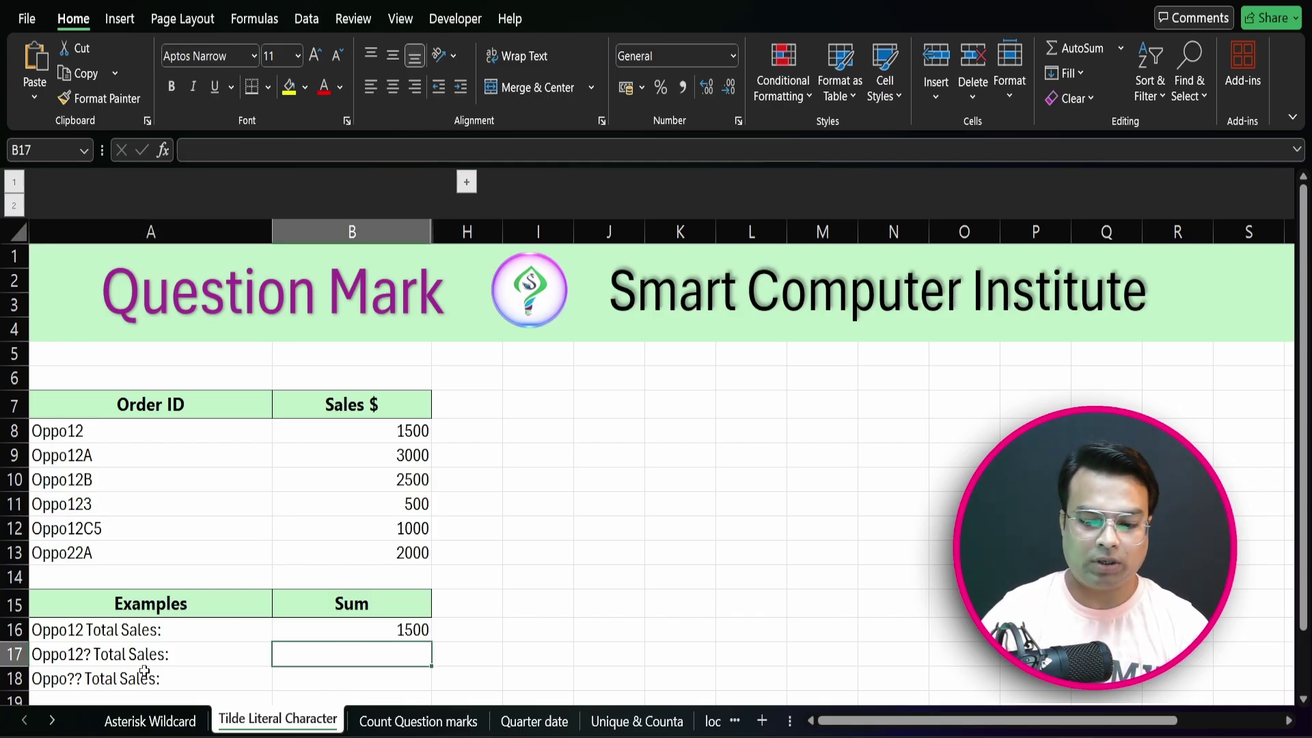
text(=sumif)
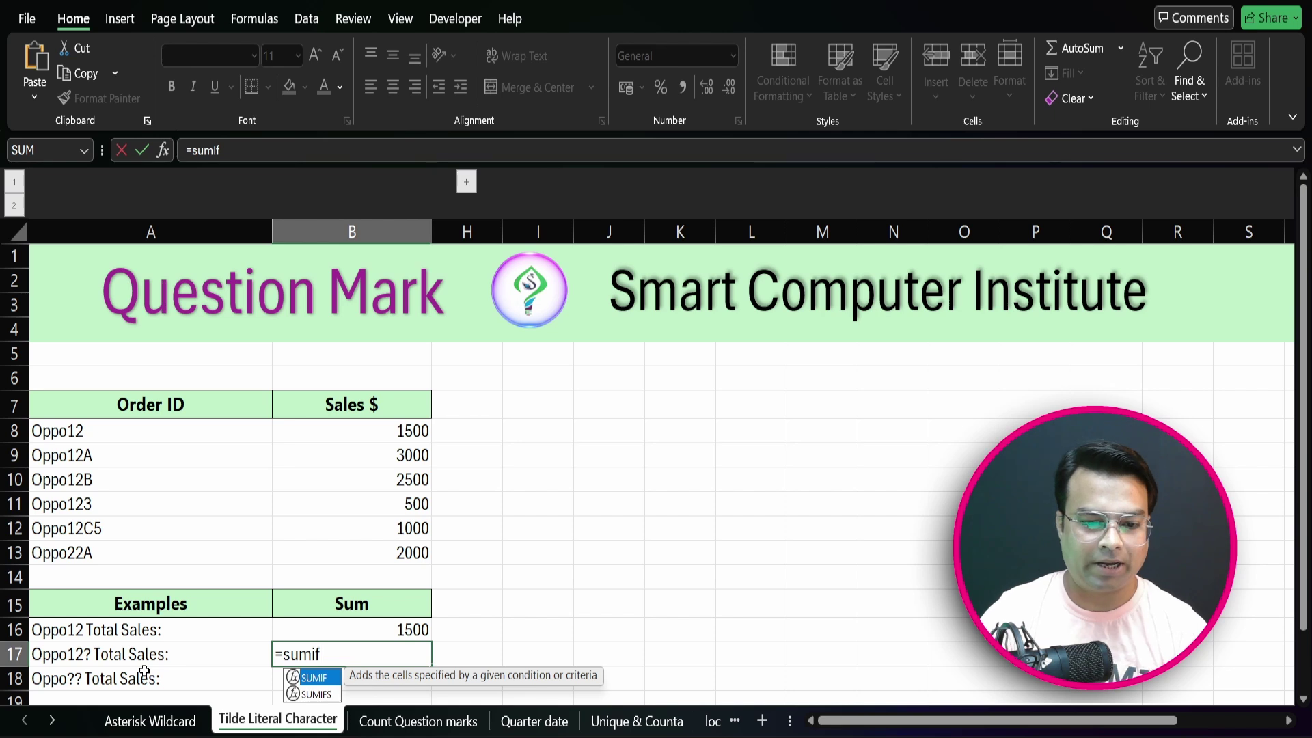
key(Tab)
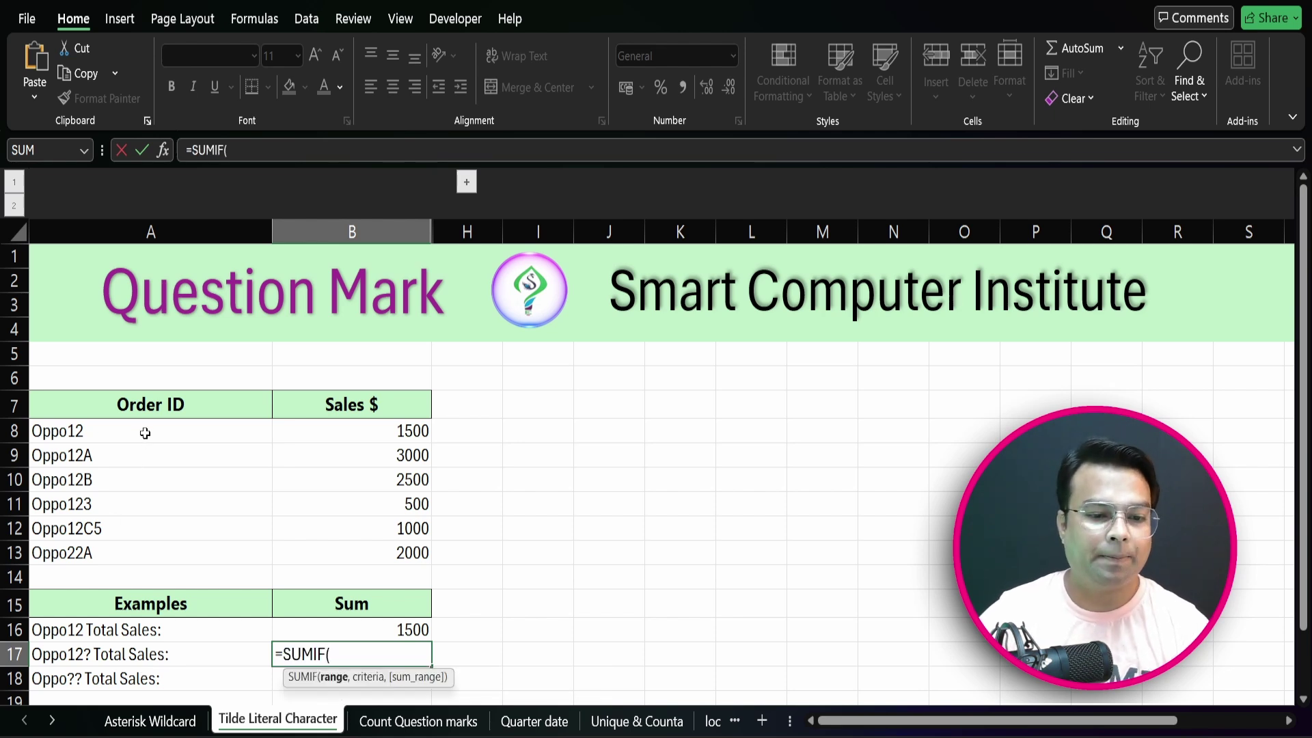
drag(146, 431, 148, 553)
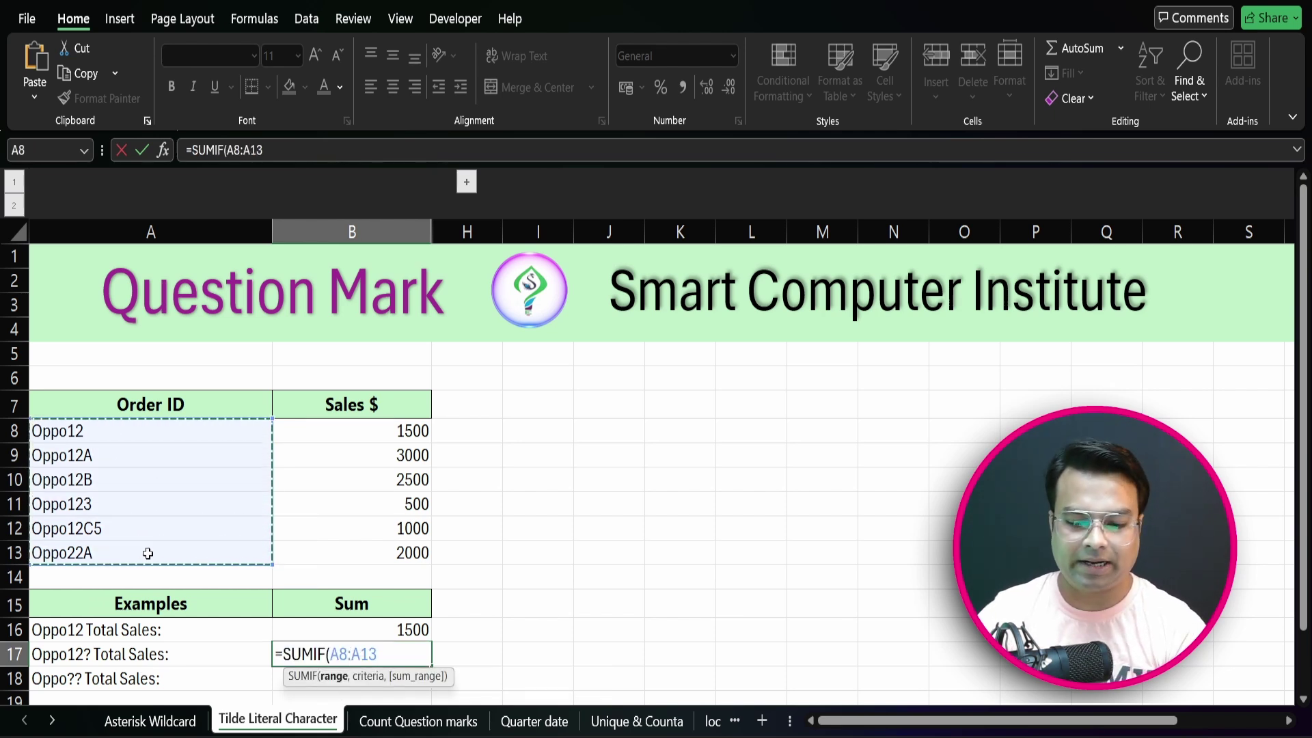
text(,")
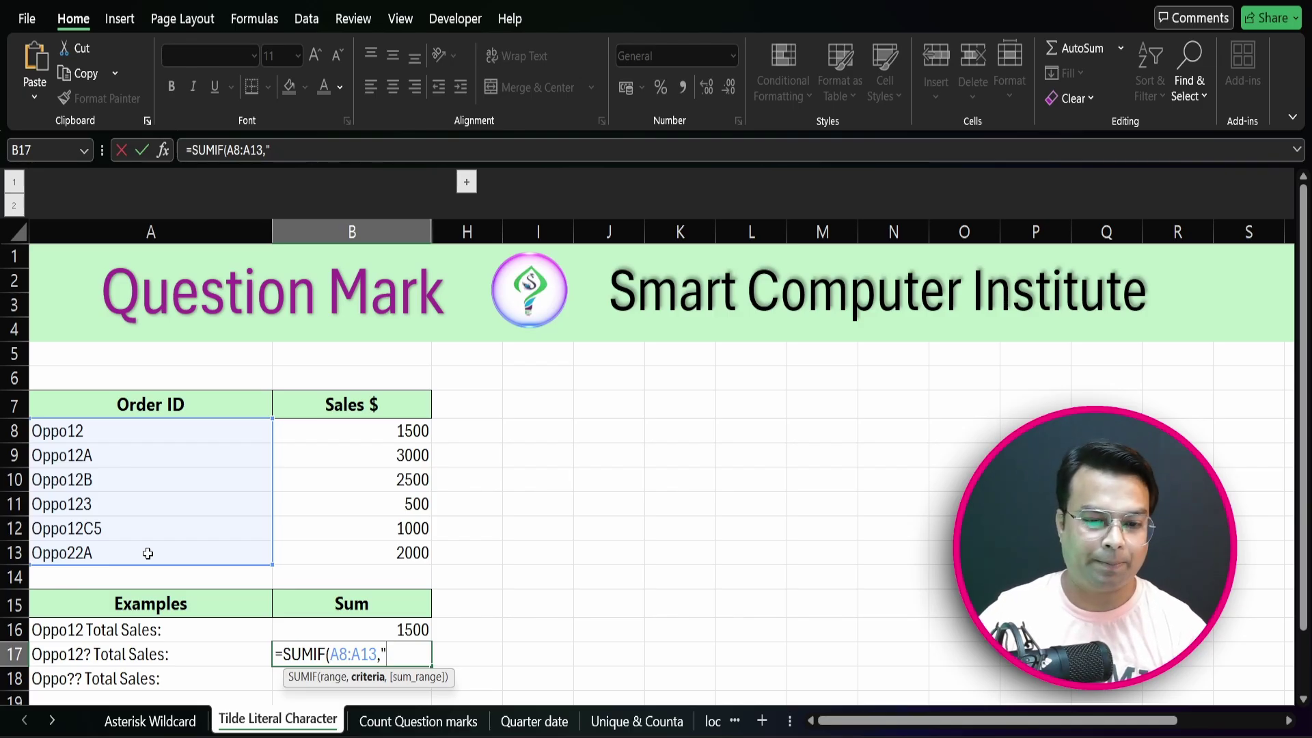
text(opp)
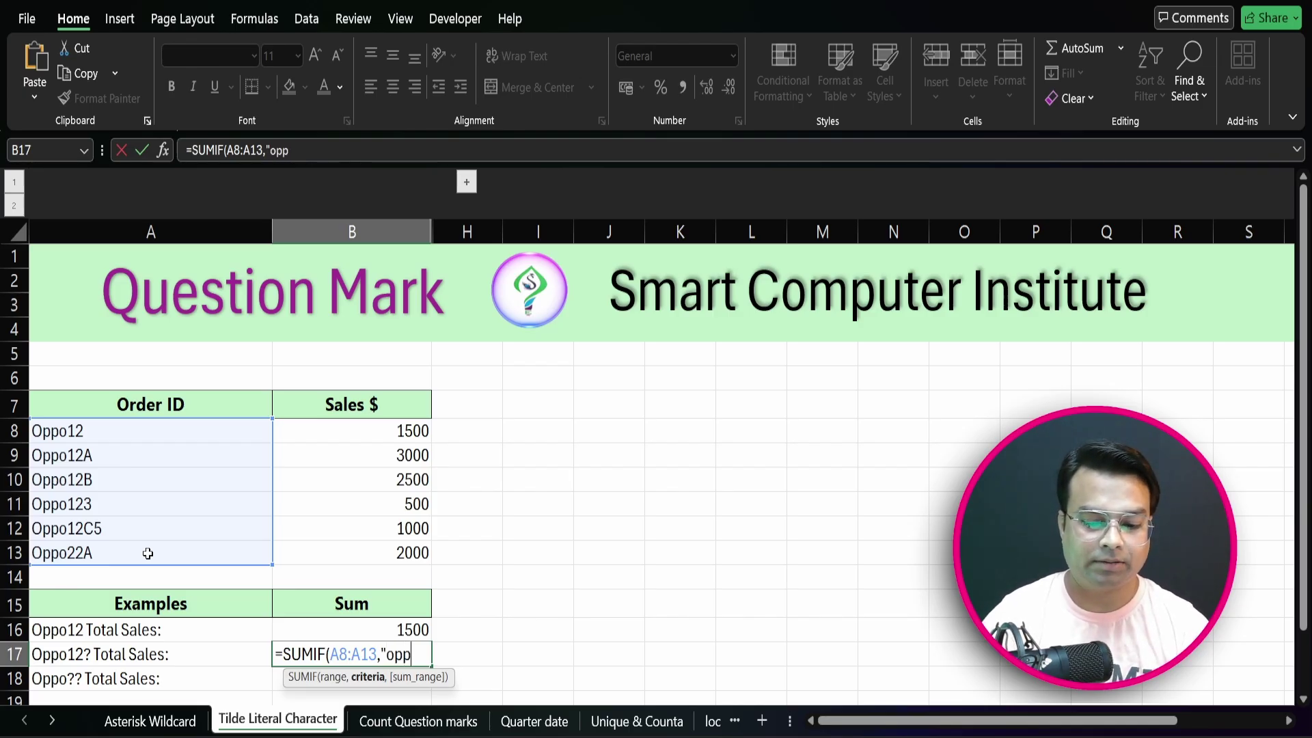
text(o12)
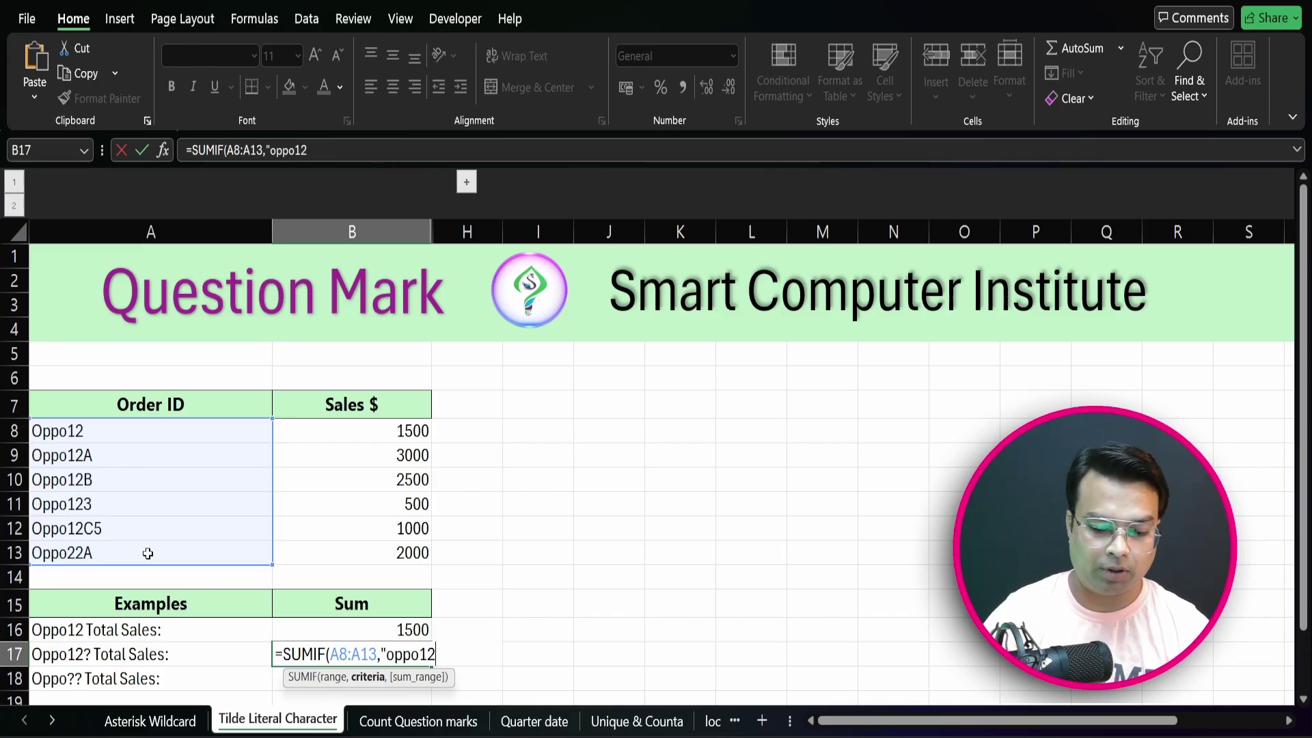
text(?)
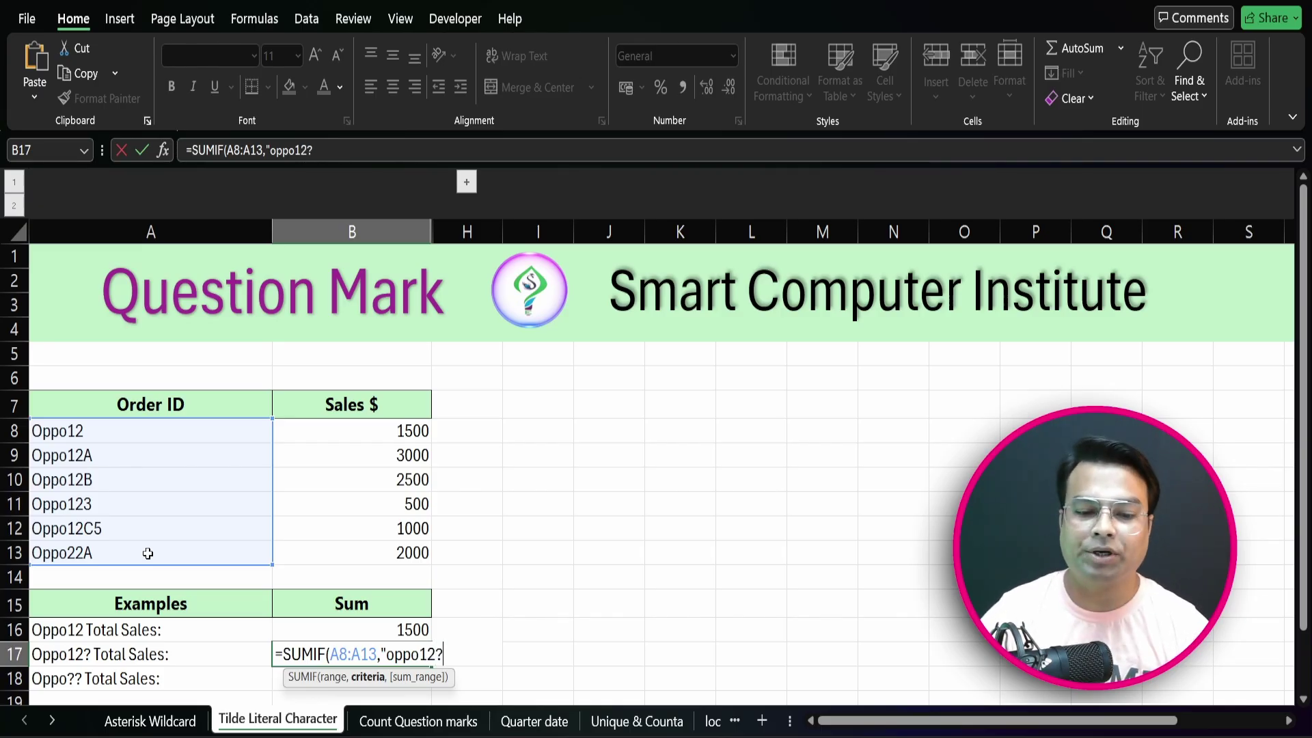
text(")
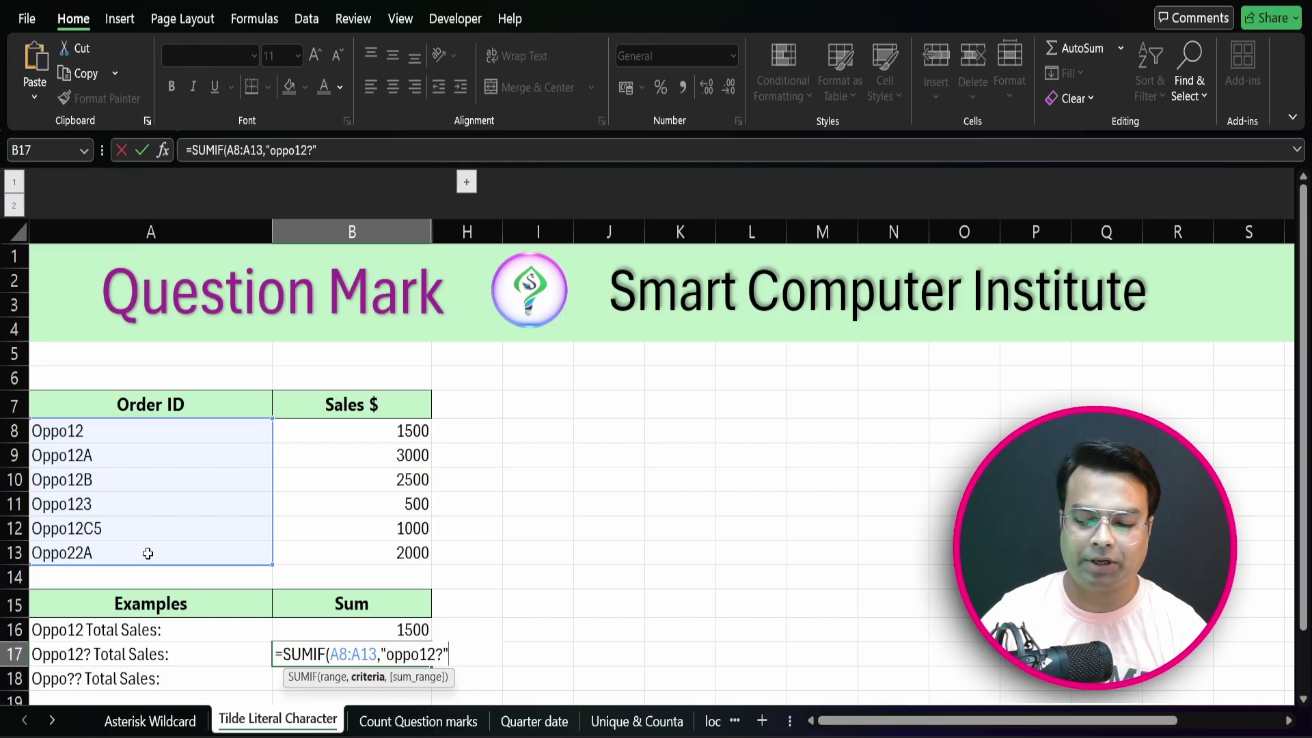
text())
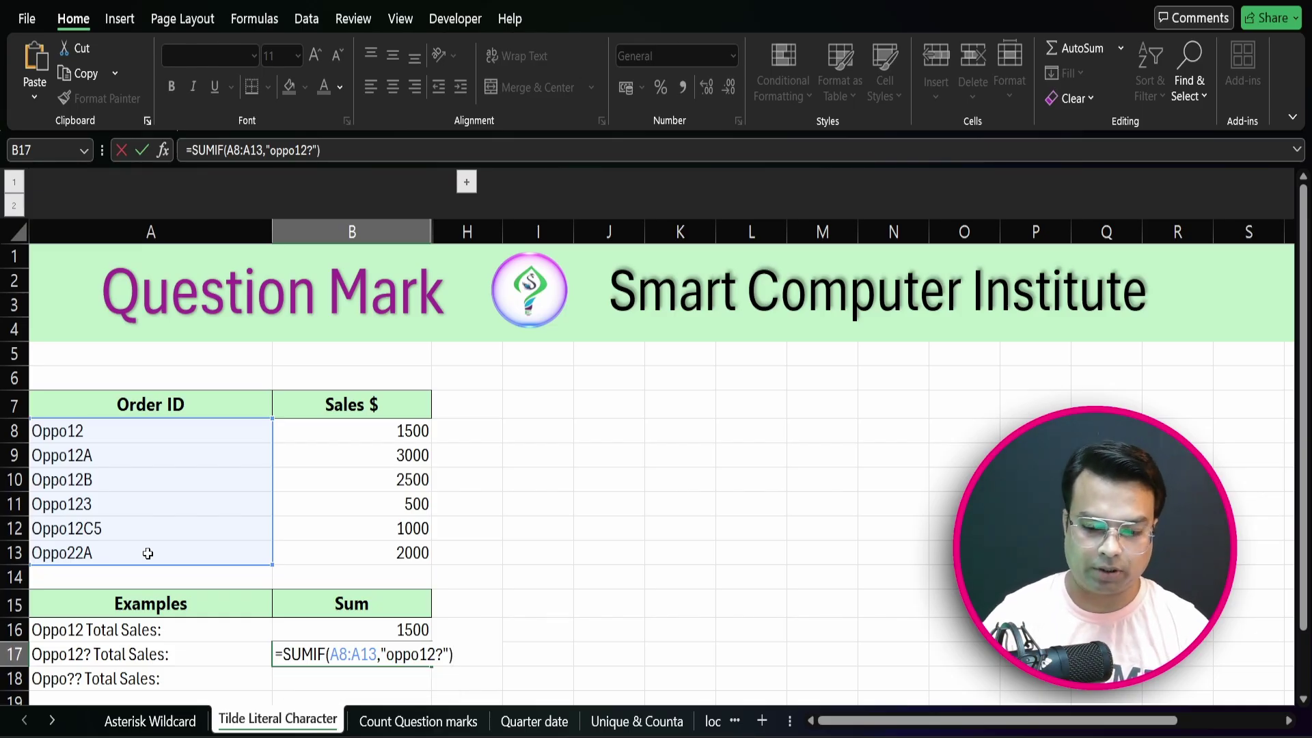
key(BackSpace)
text(,)
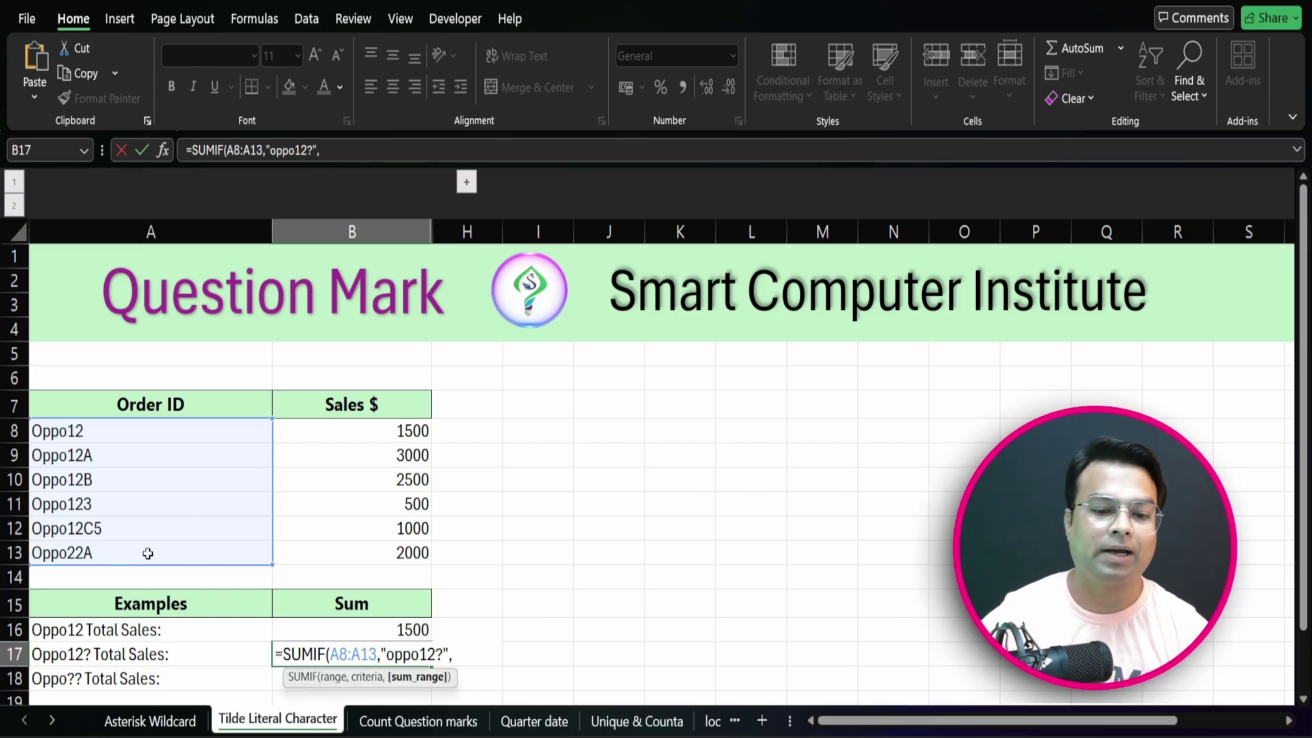
drag(334, 434, 344, 562)
text())
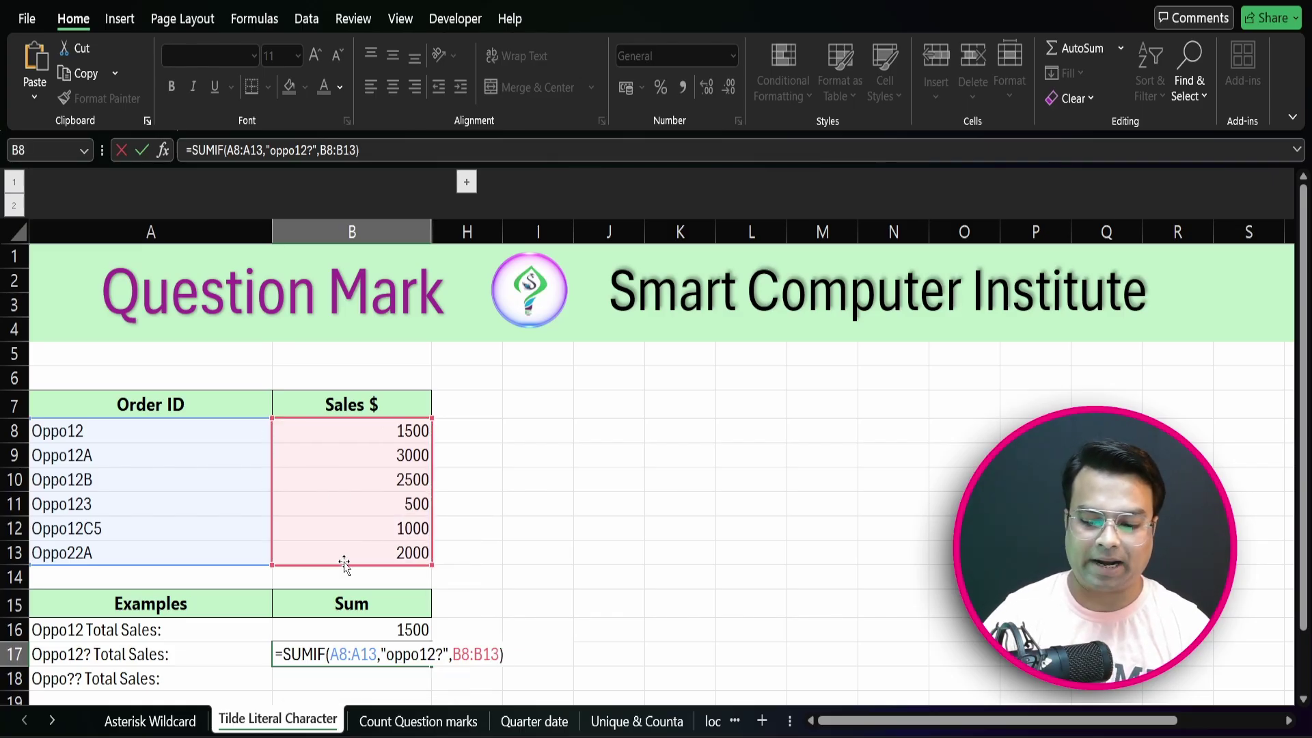
key(Return)
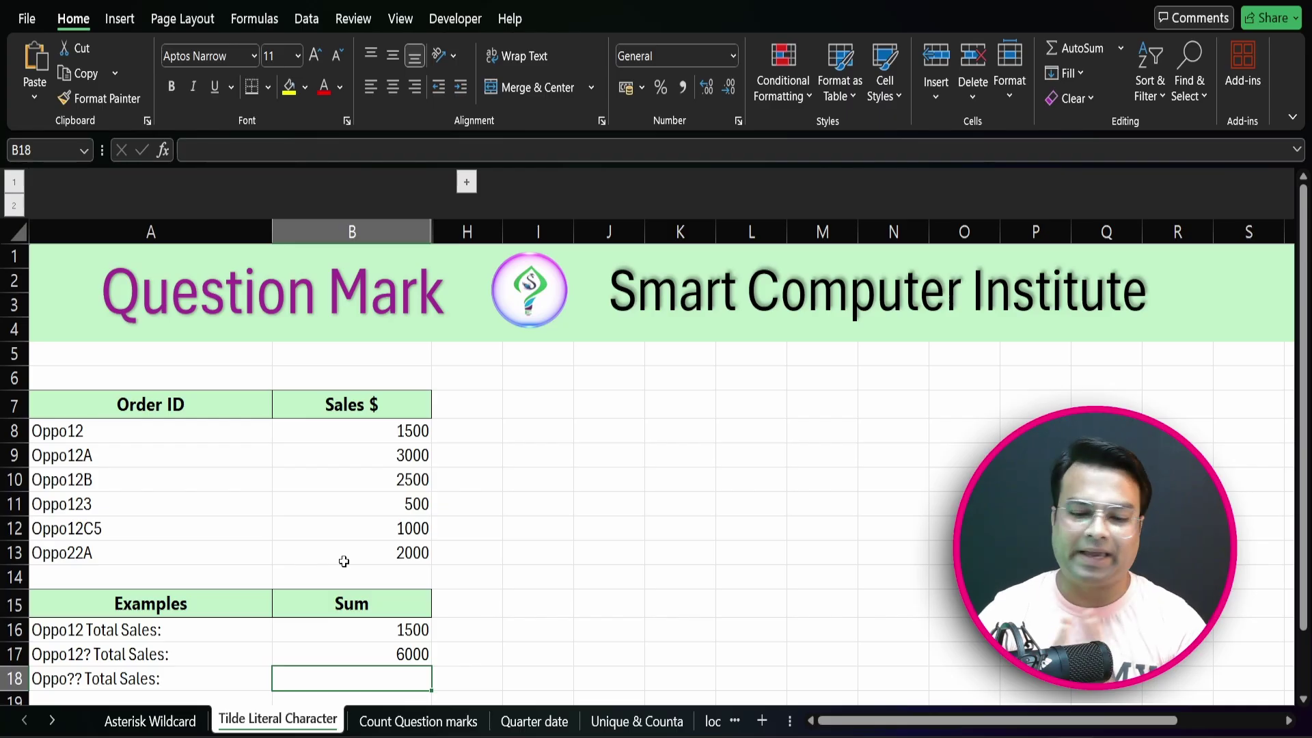
Enter =SUMIF(A8:A13,"oppo12??",B8:B13) in B18 to total sales for order IDs with two characters after Oppo12, and review the Sum formulas.
text(=)
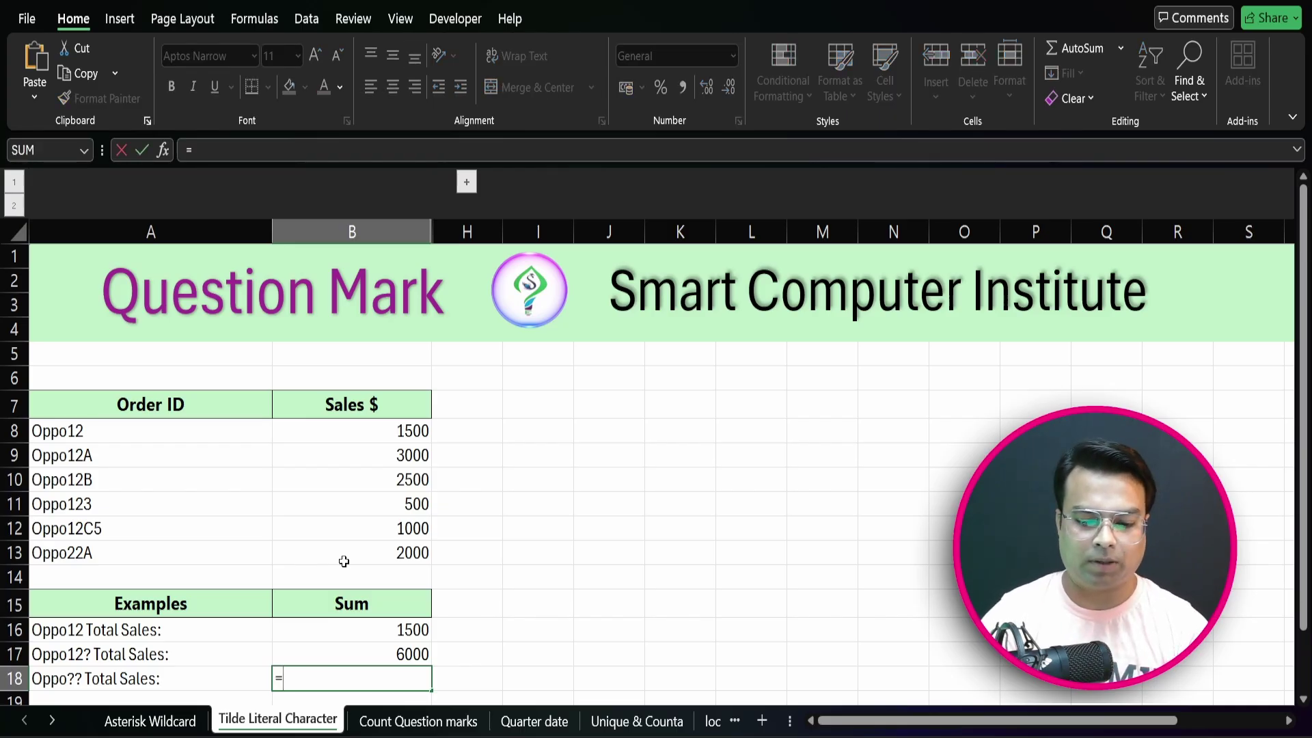
text(sumif)
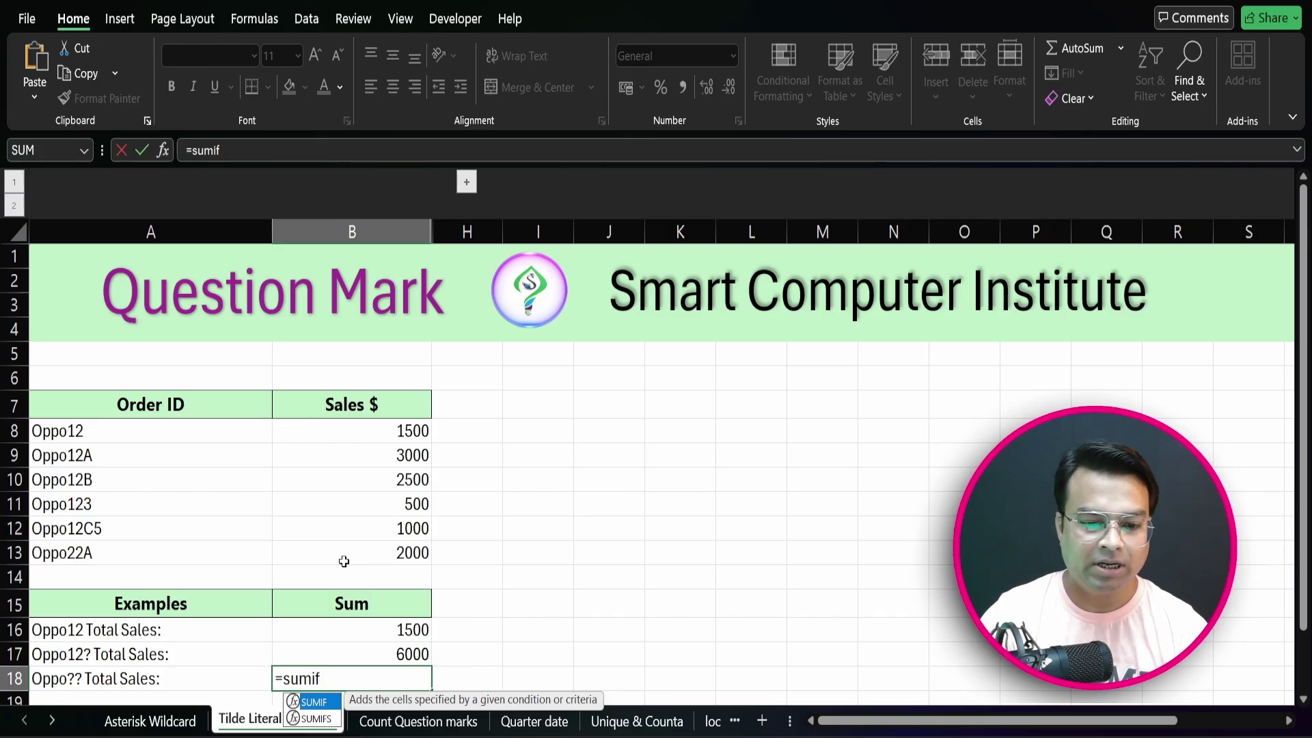
key(Tab)
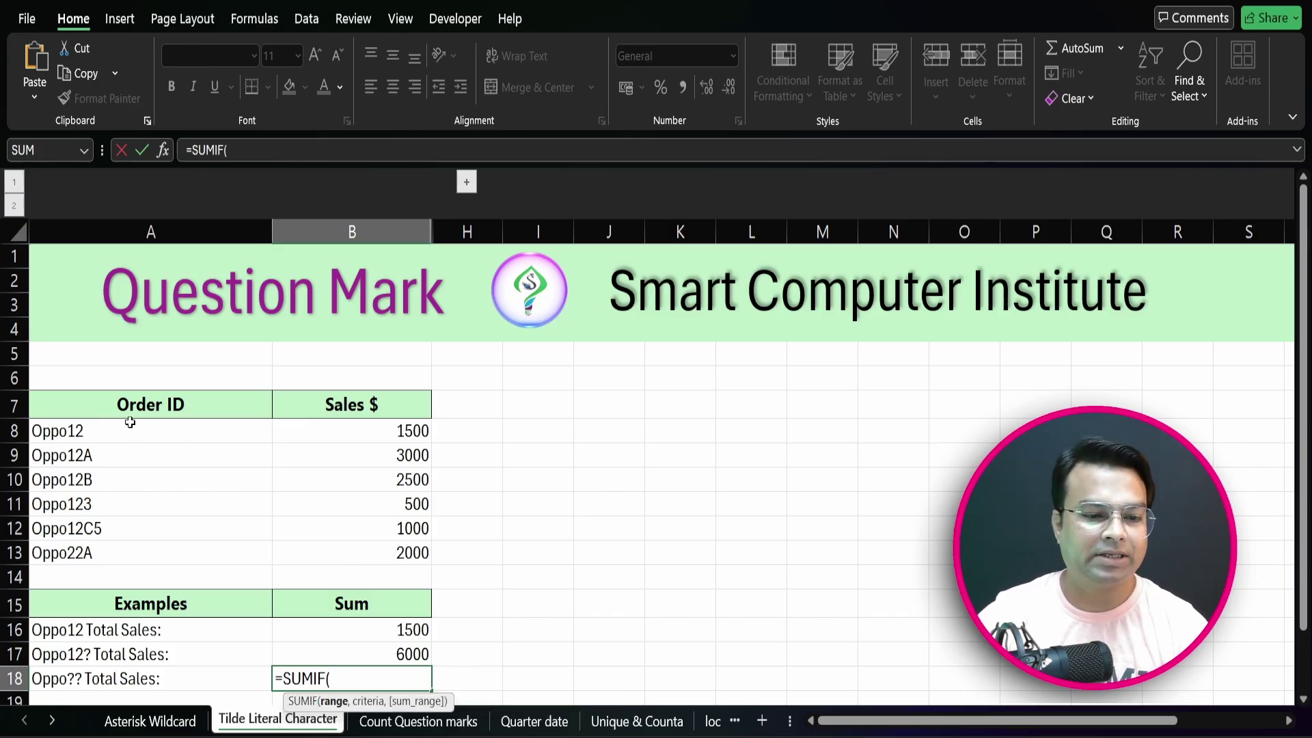
drag(130, 423, 134, 556)
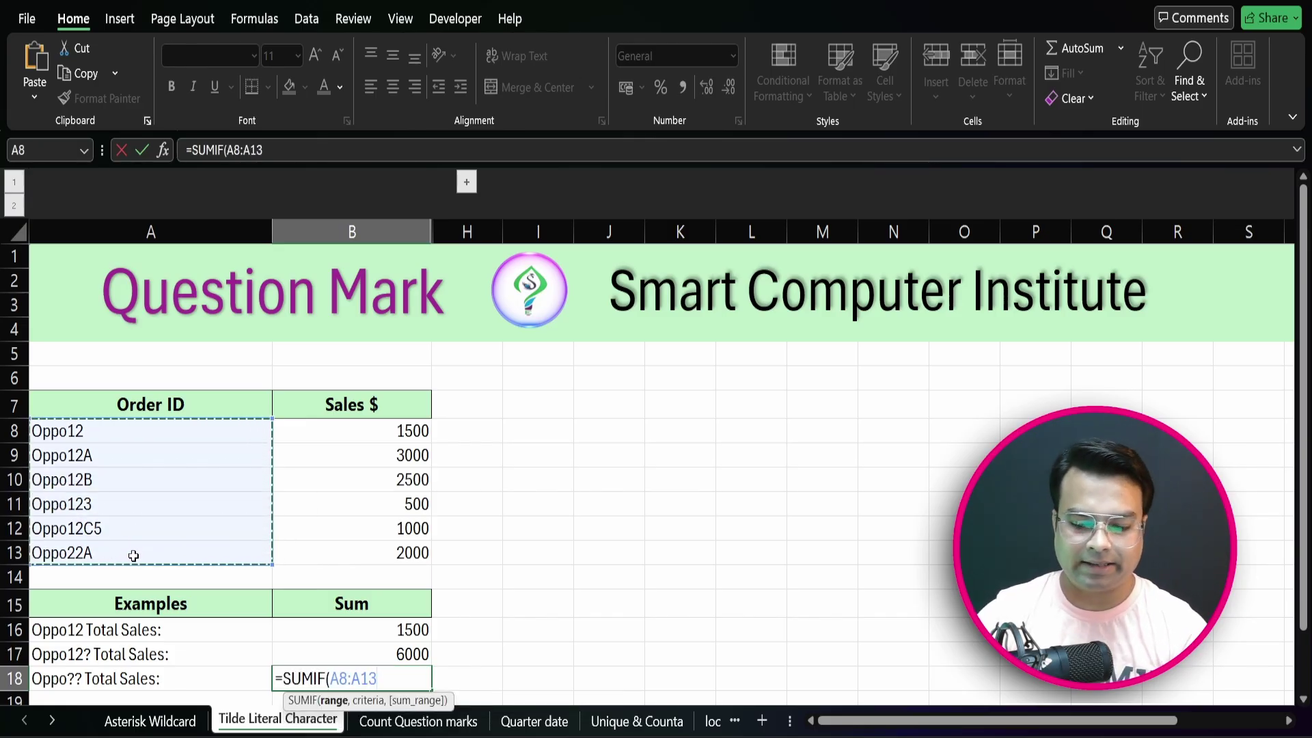
text(,)
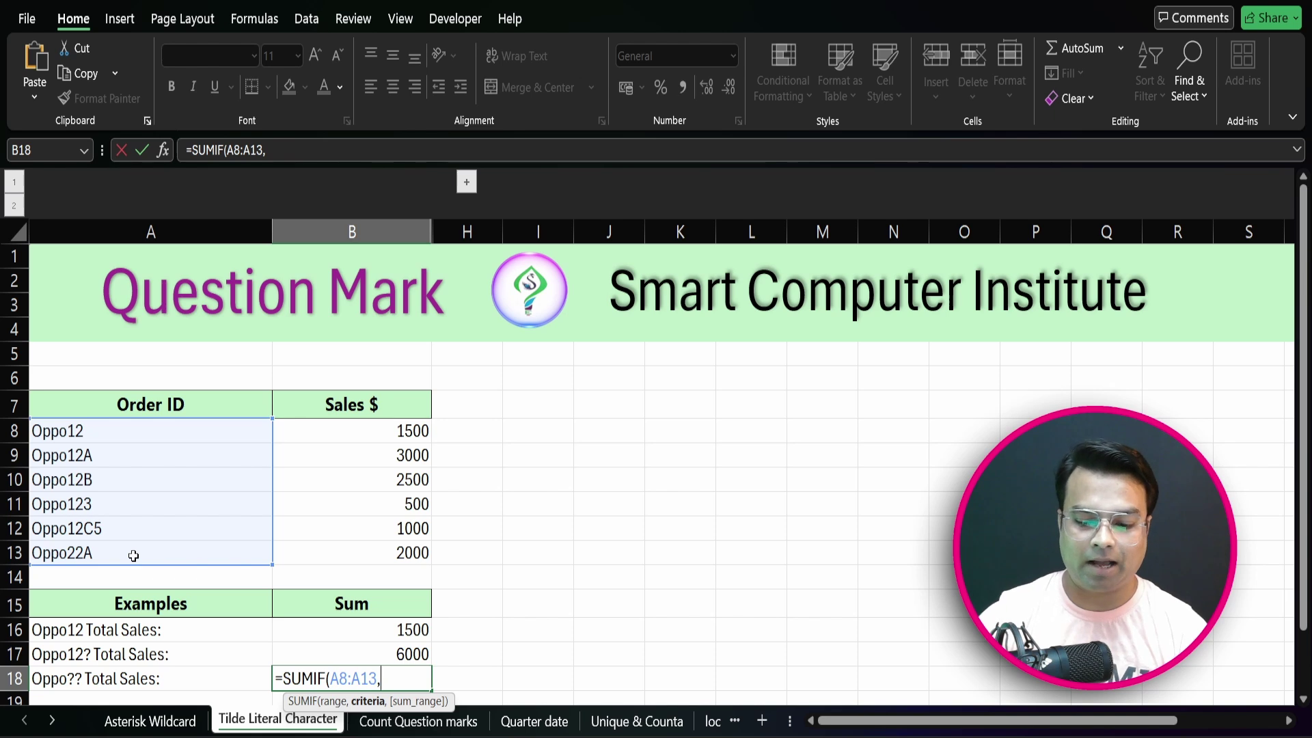
text("o)
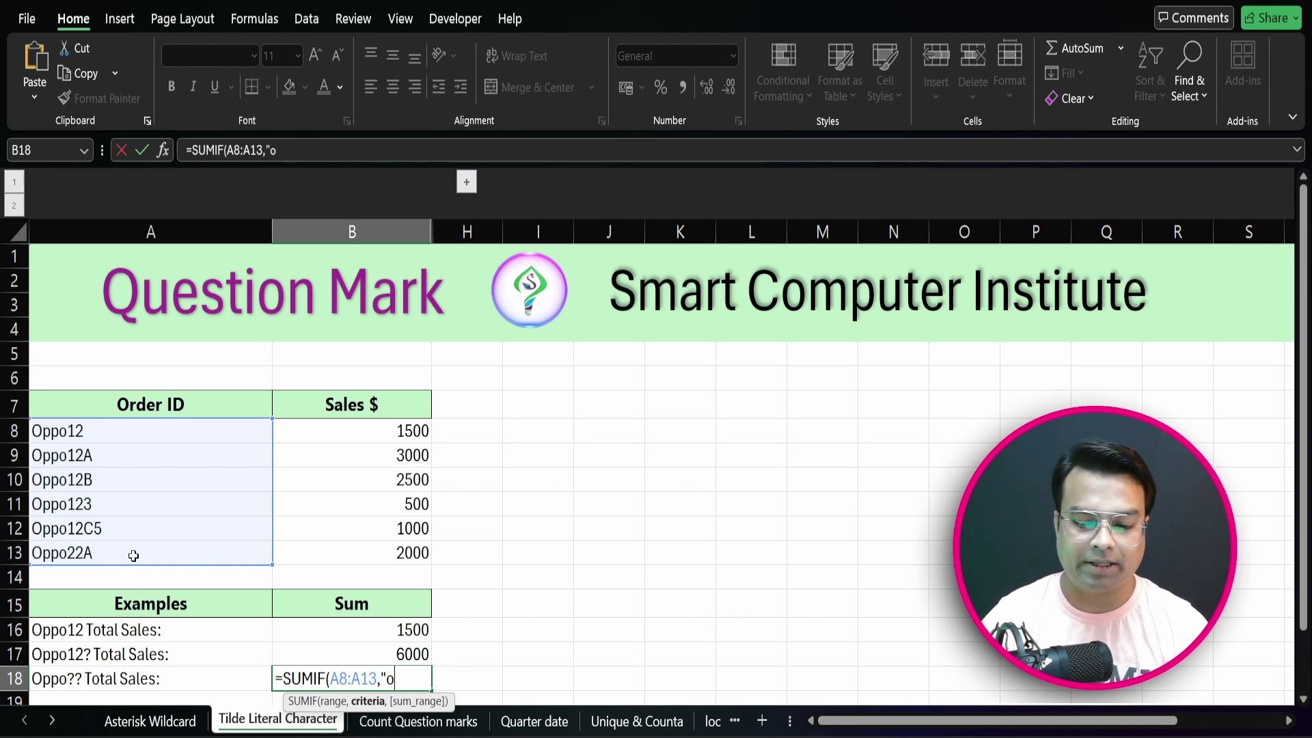
text(ppo12)
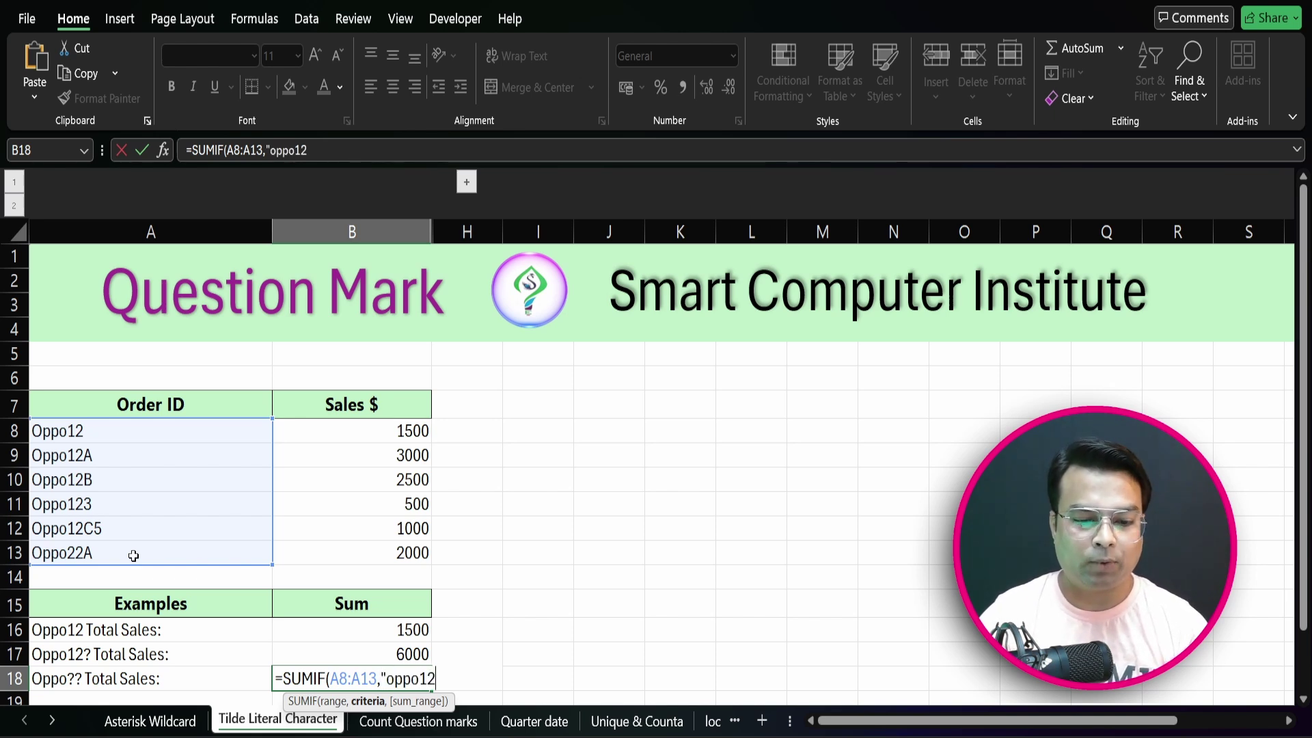
text(??)
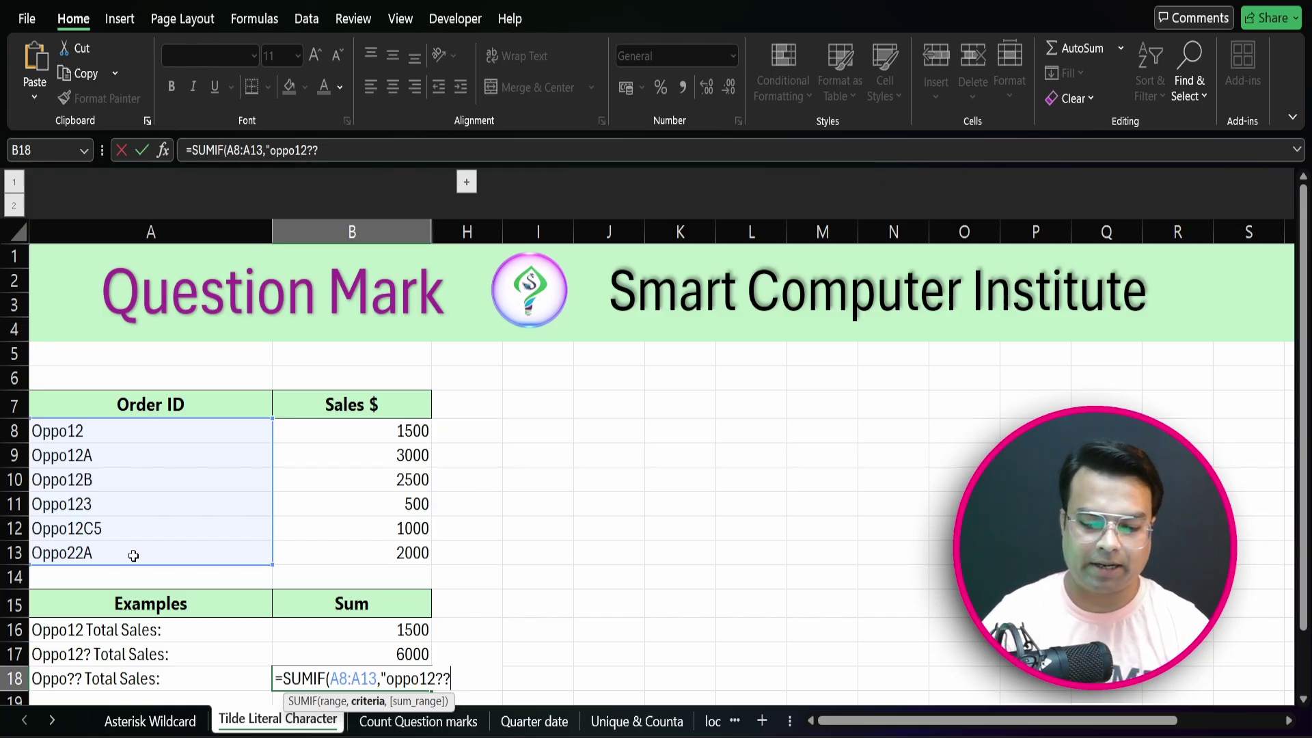
text(",)
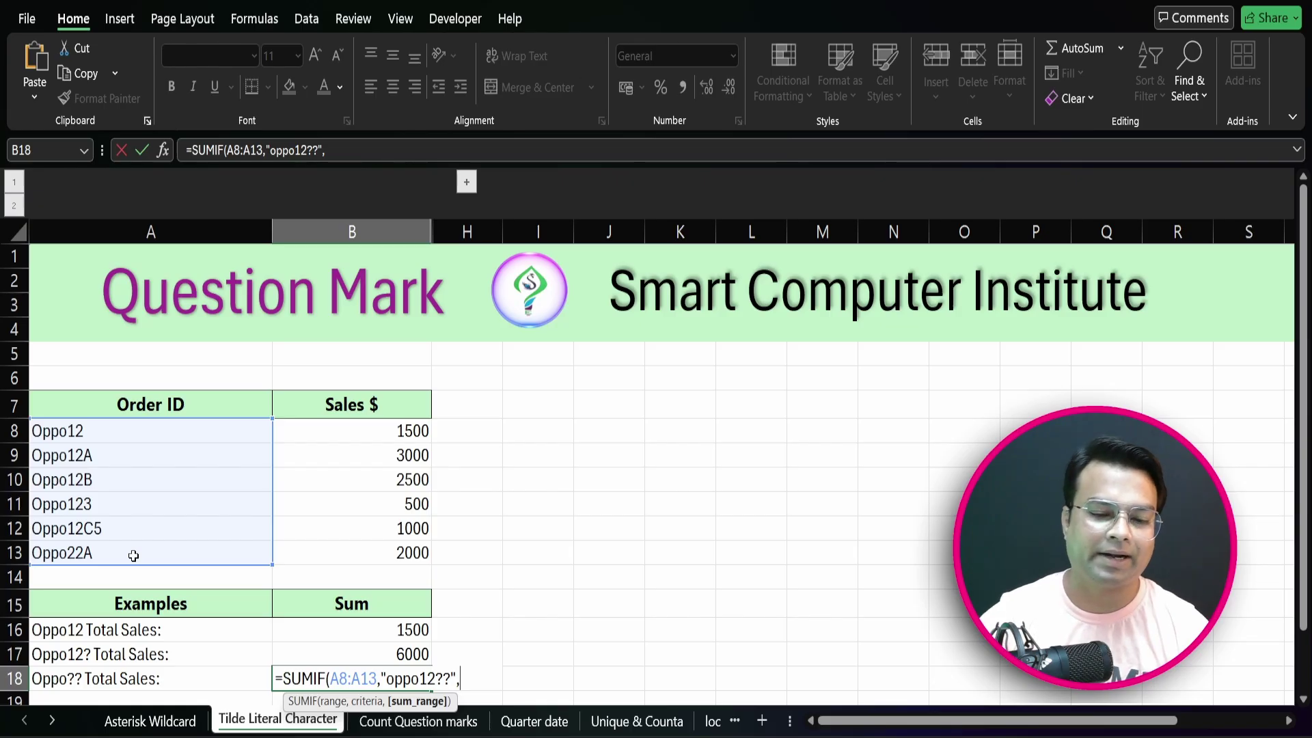
drag(348, 430, 349, 545)
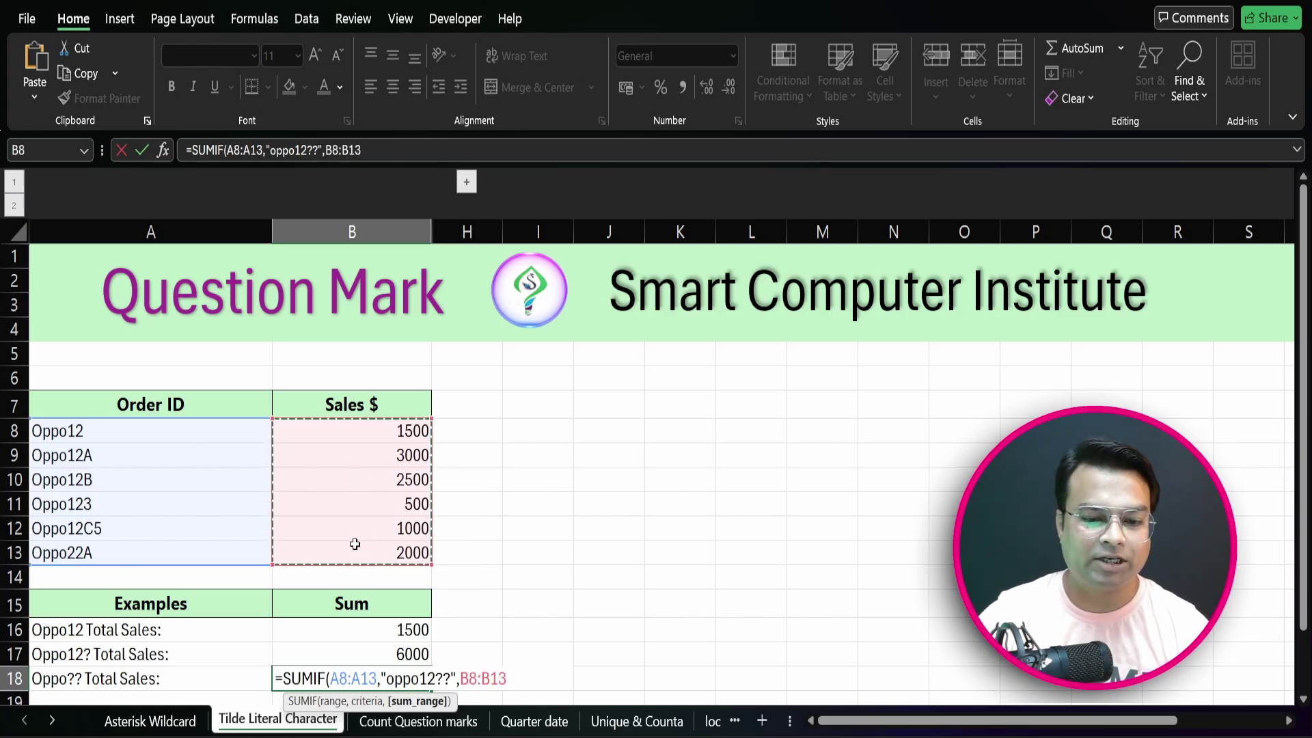
text())
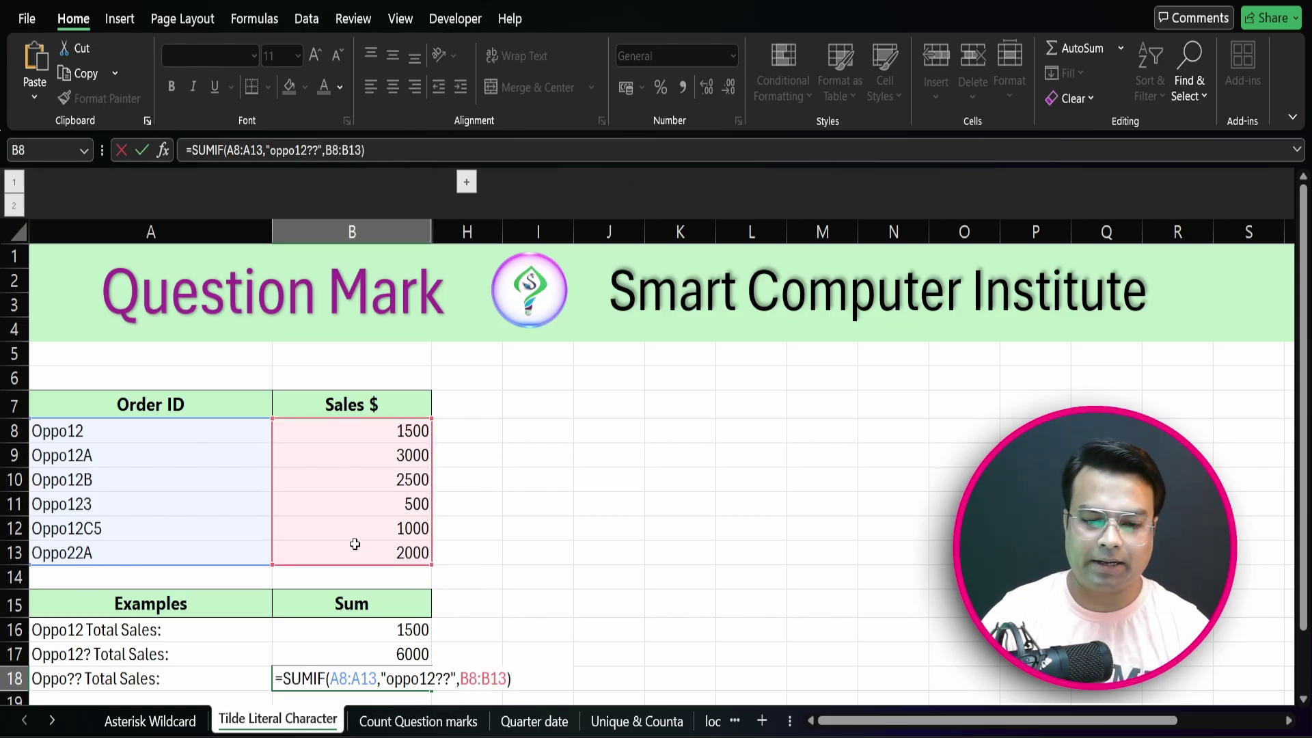
key(Return)
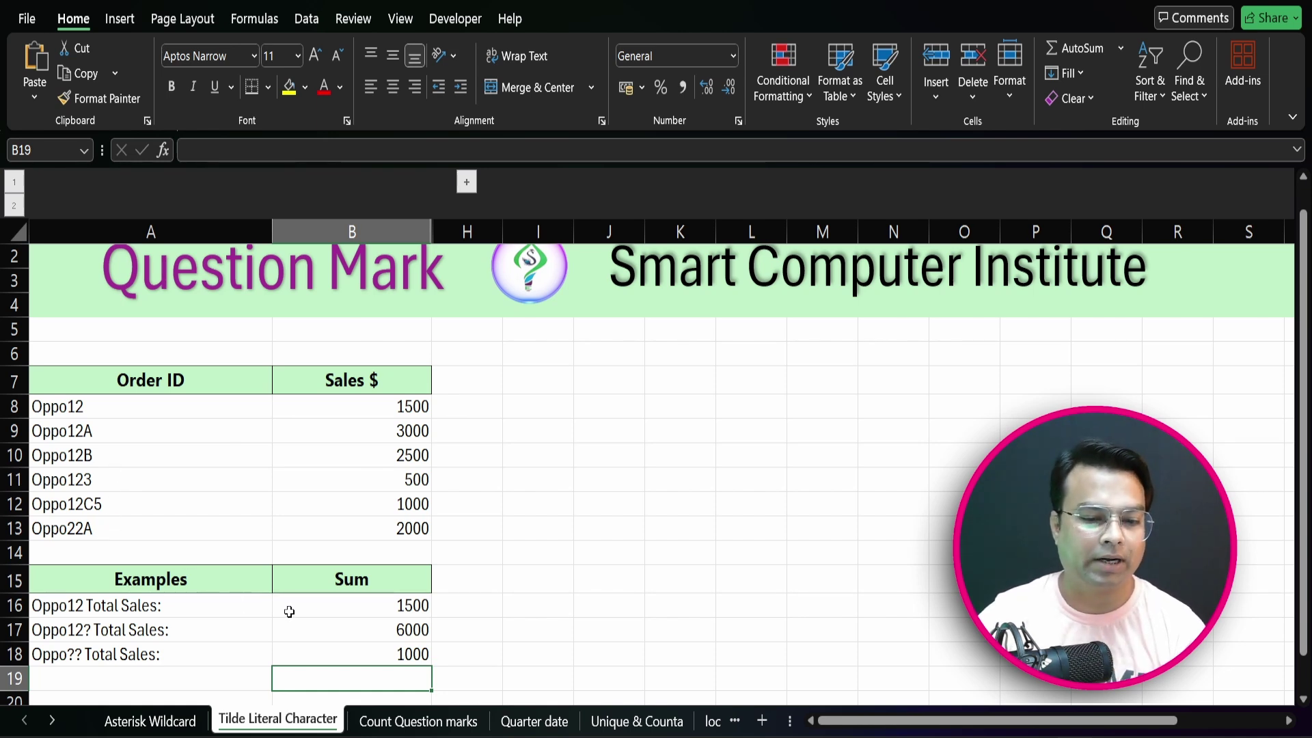
click(348, 626)
click(366, 601)
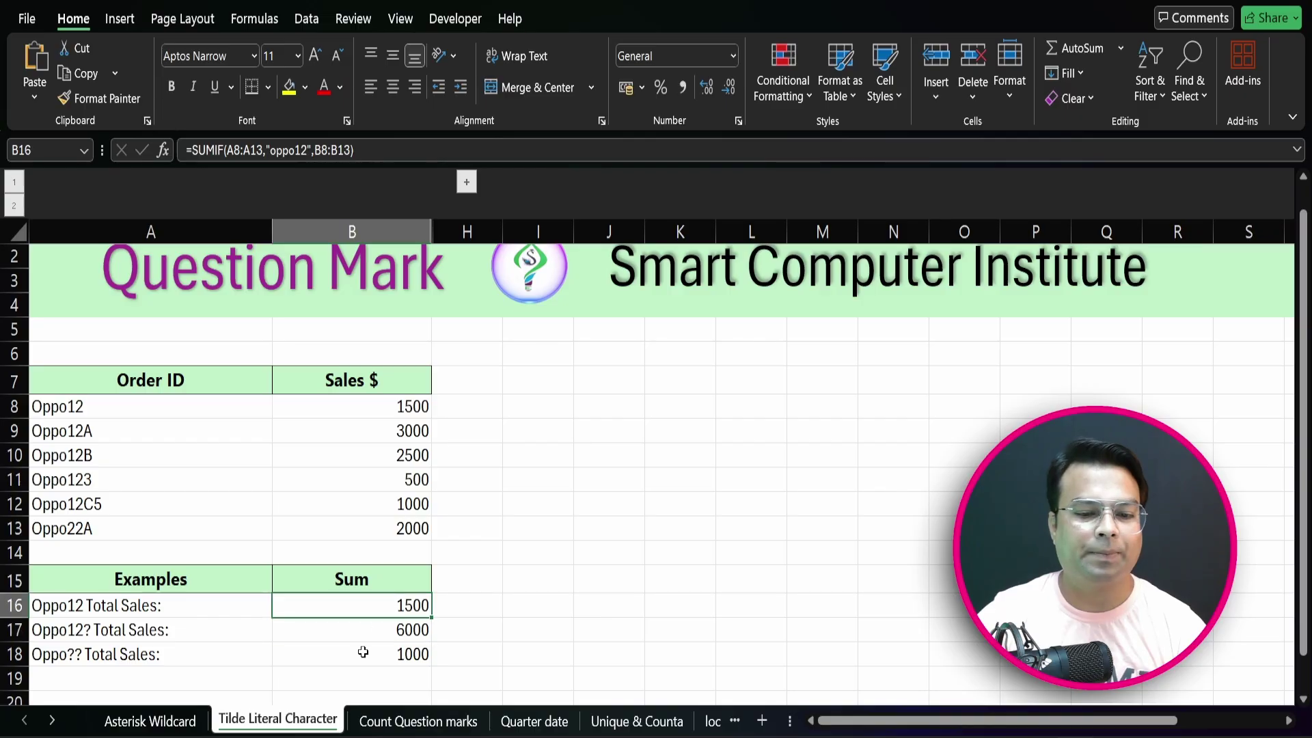
click(363, 652)
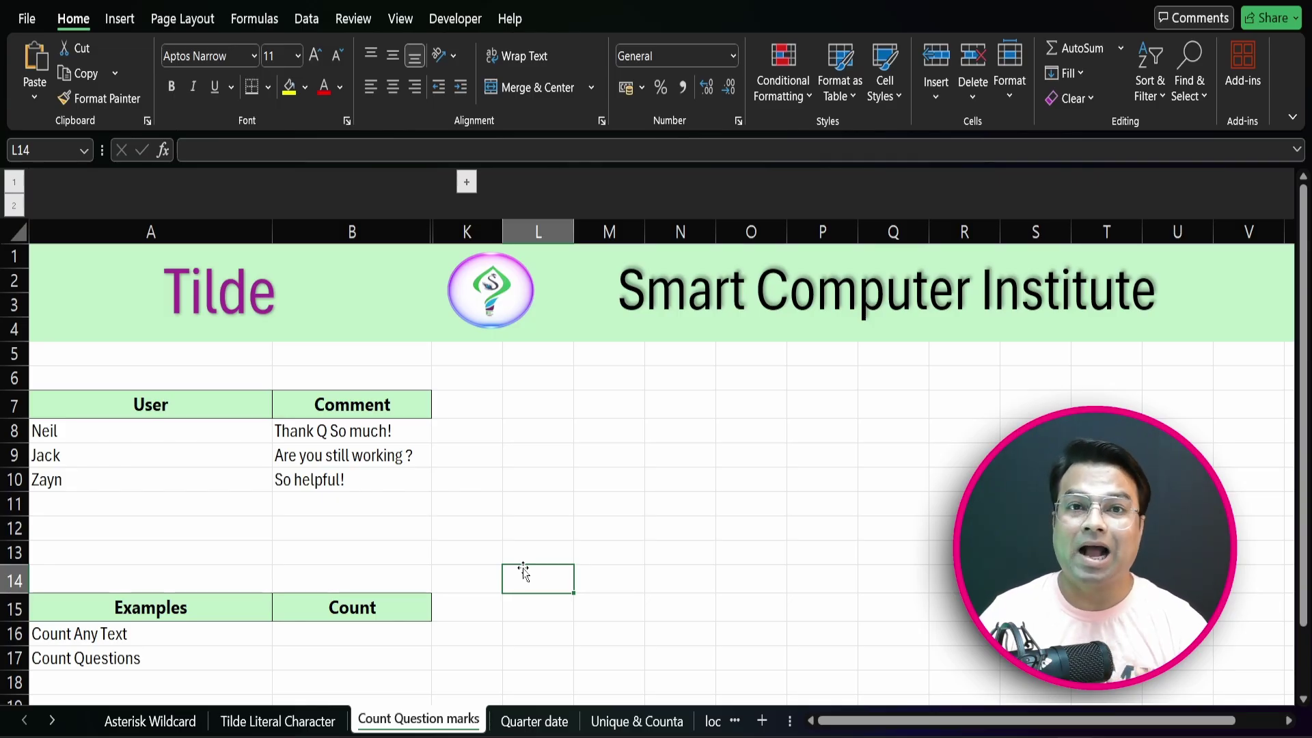
On the Count Question marks sheet, enter =COUNTIF(B8:B10,"*?") in B16 to count comments containing any text.
click(401, 636)
text(=c)
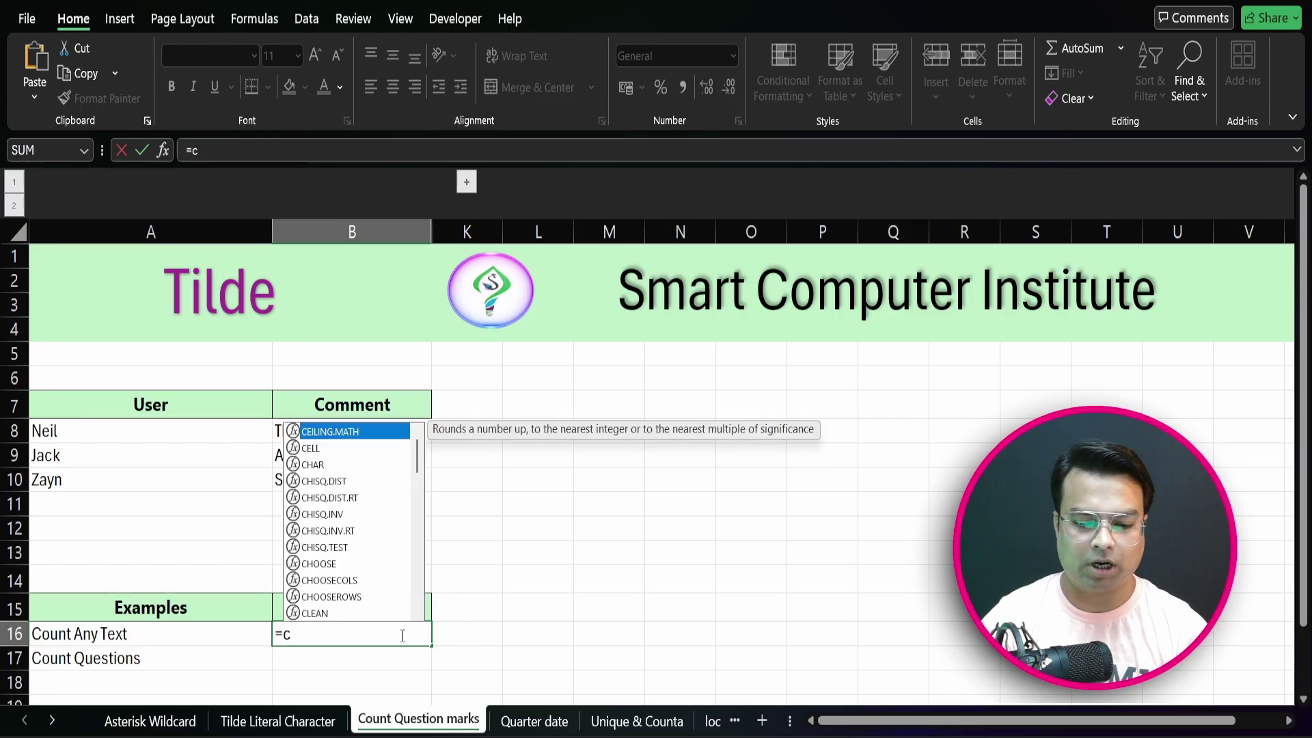
text(ountif)
key(Tab)
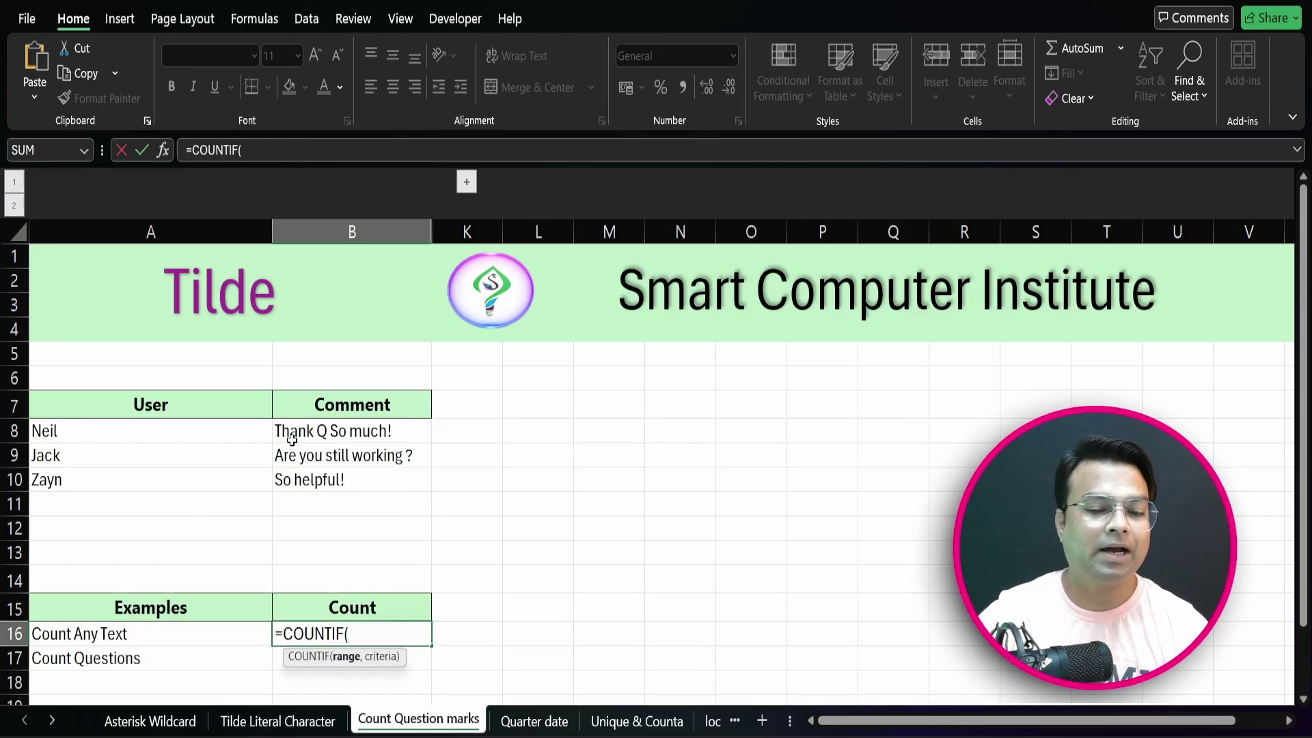
drag(304, 431, 304, 478)
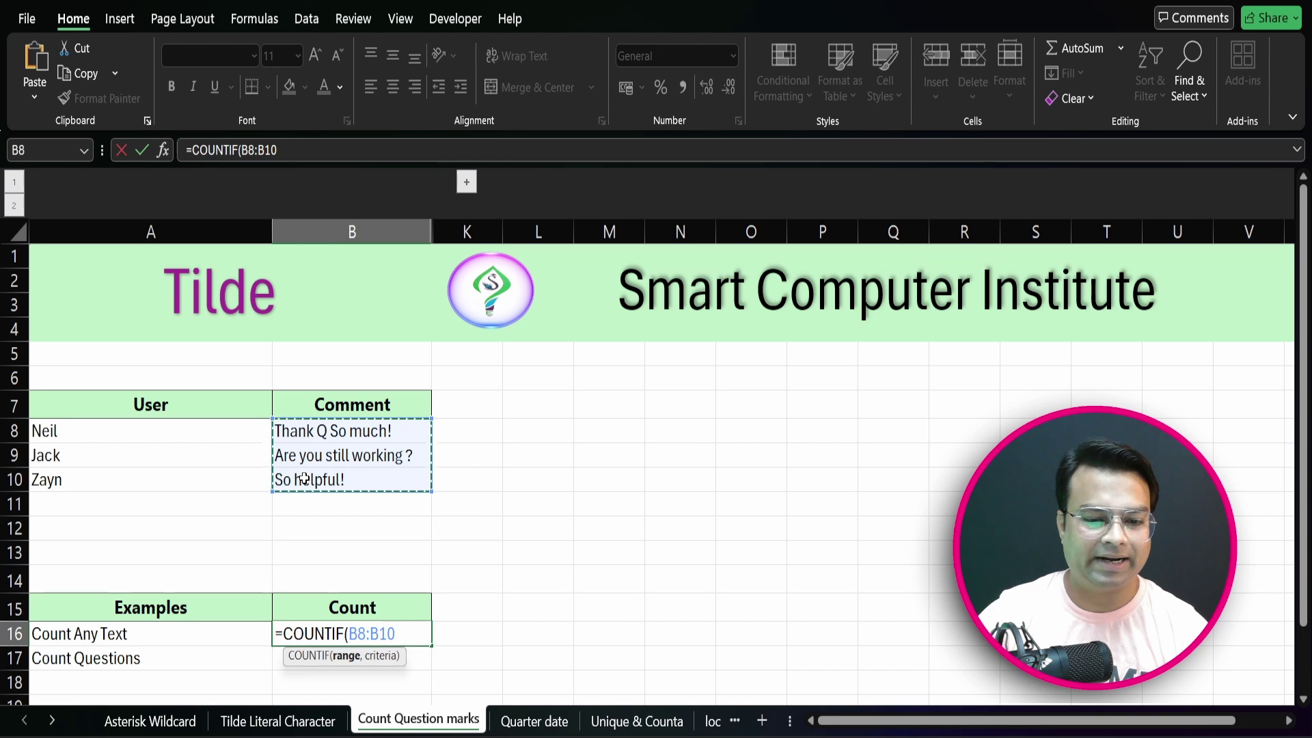
text(,)
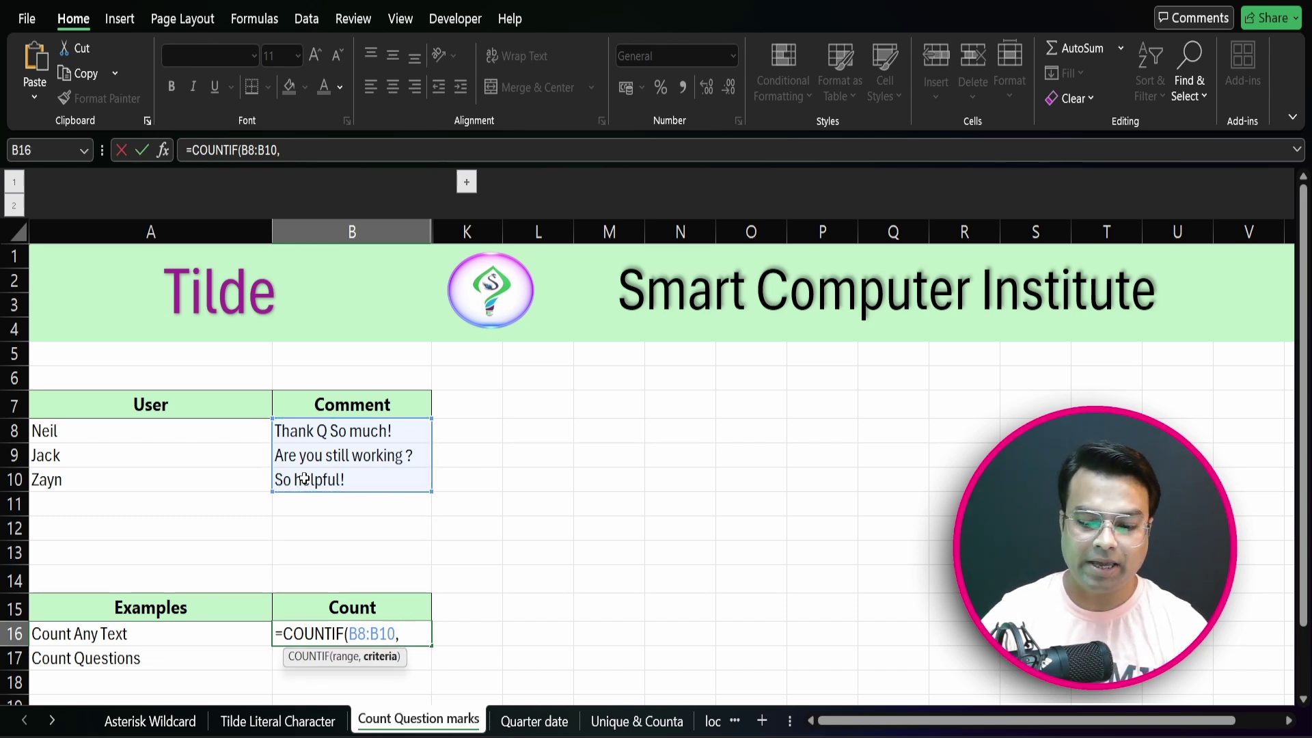
text(")
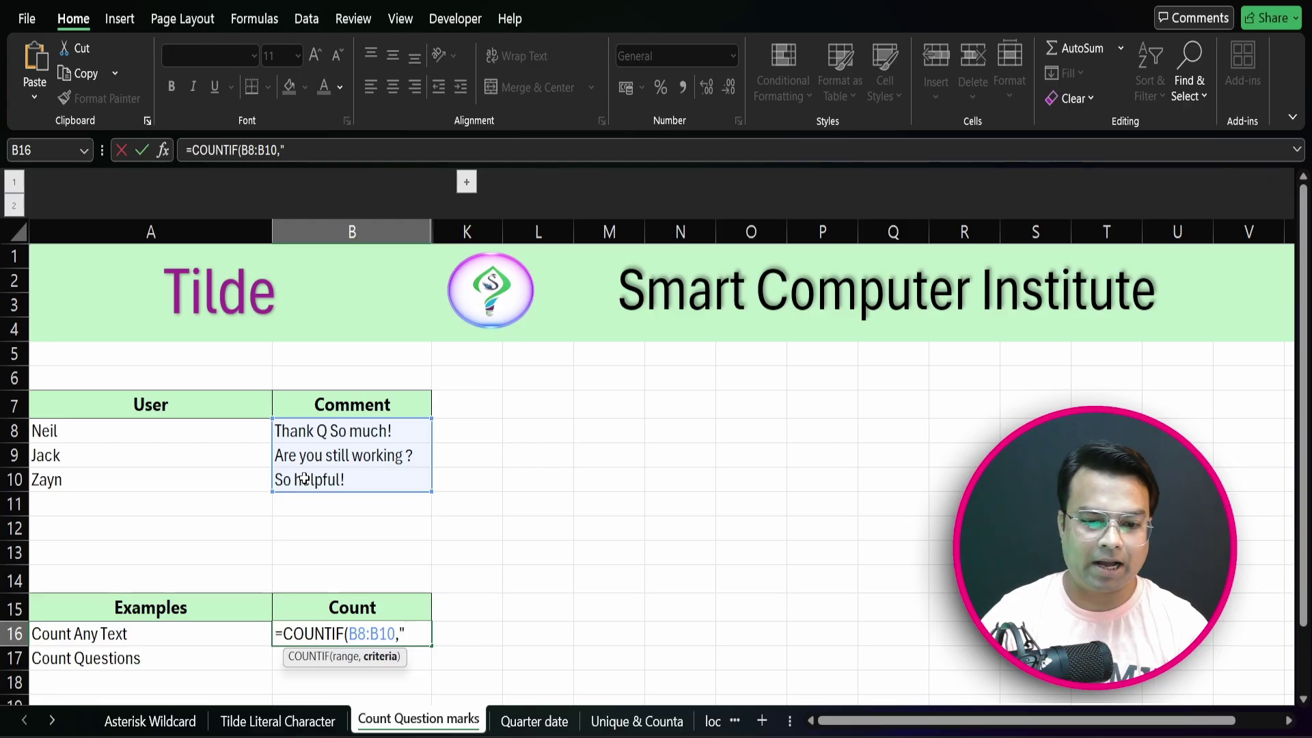
text(*)
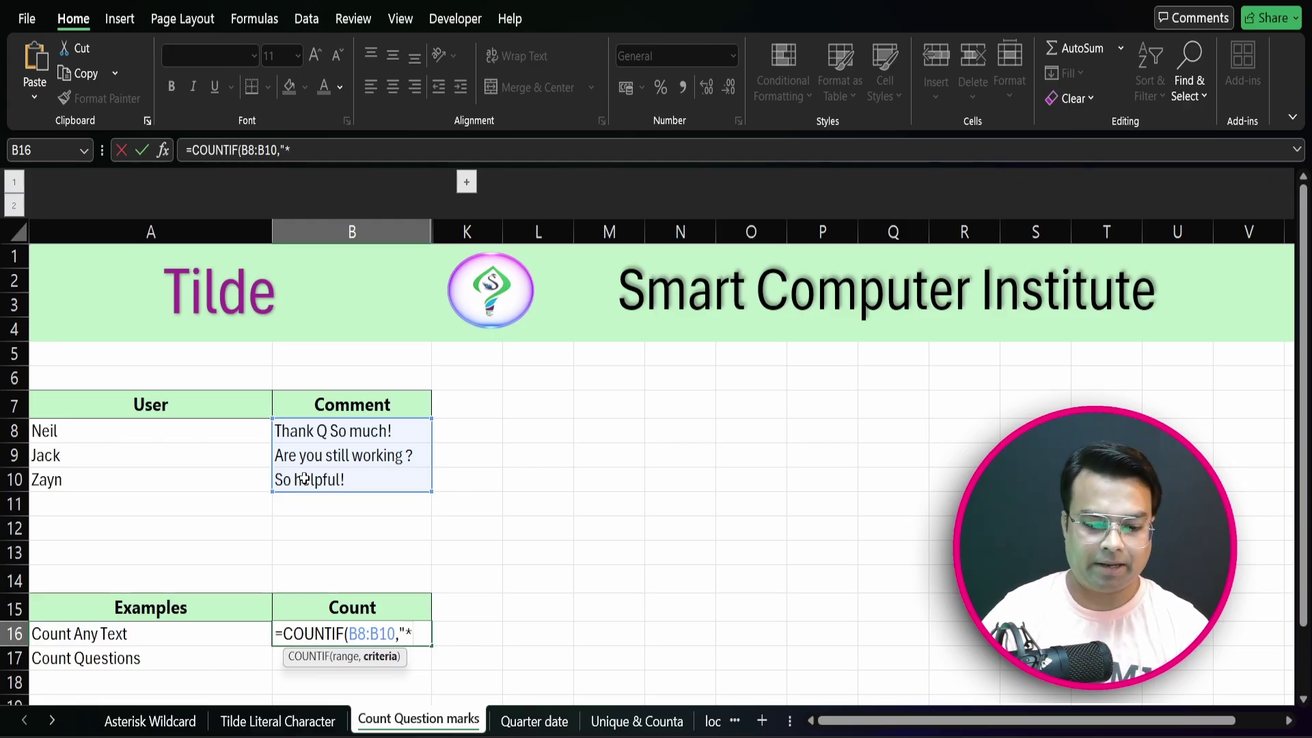
text(?)
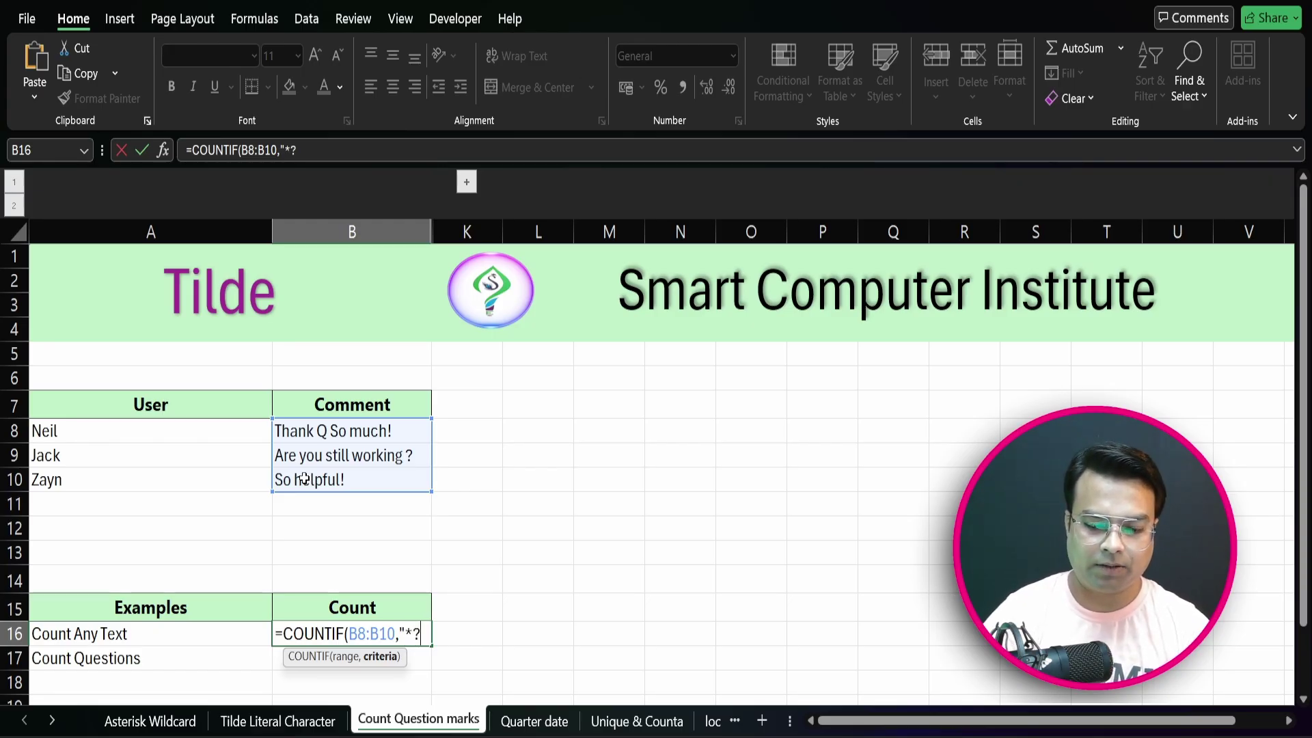
text(")
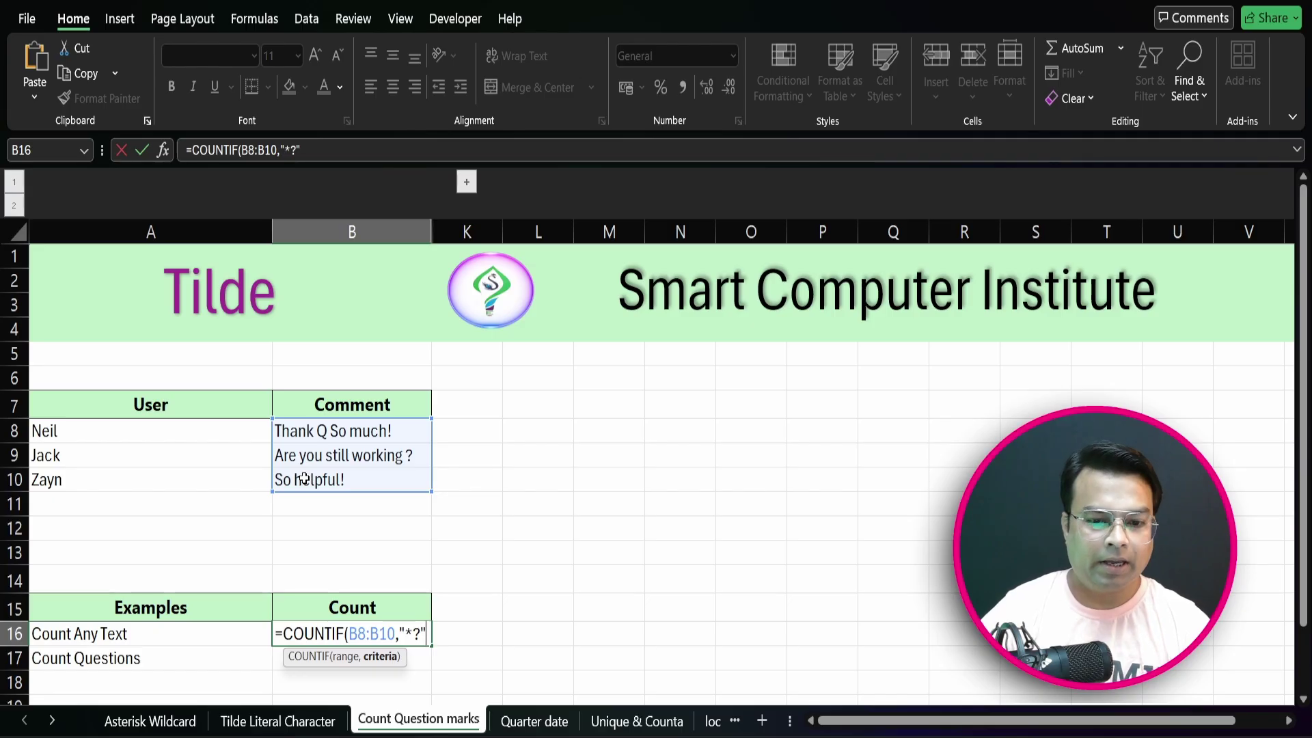
text())
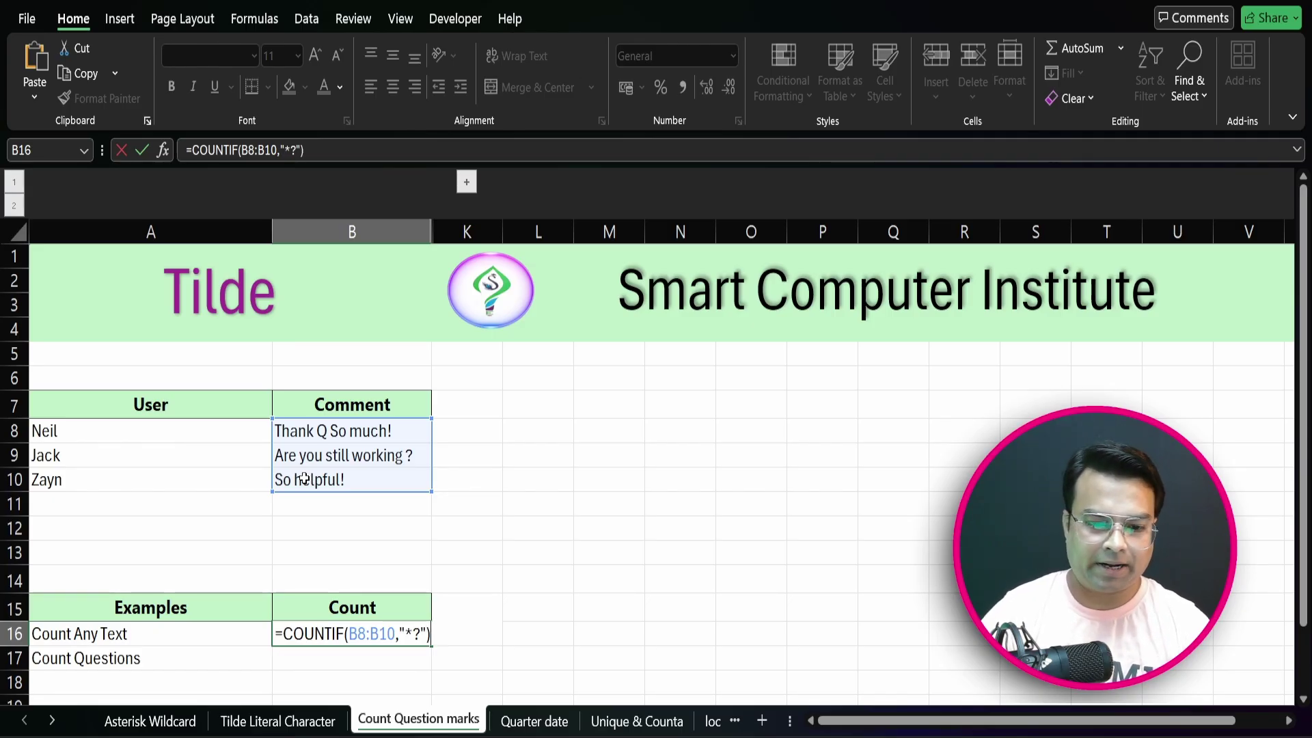
key(Return)
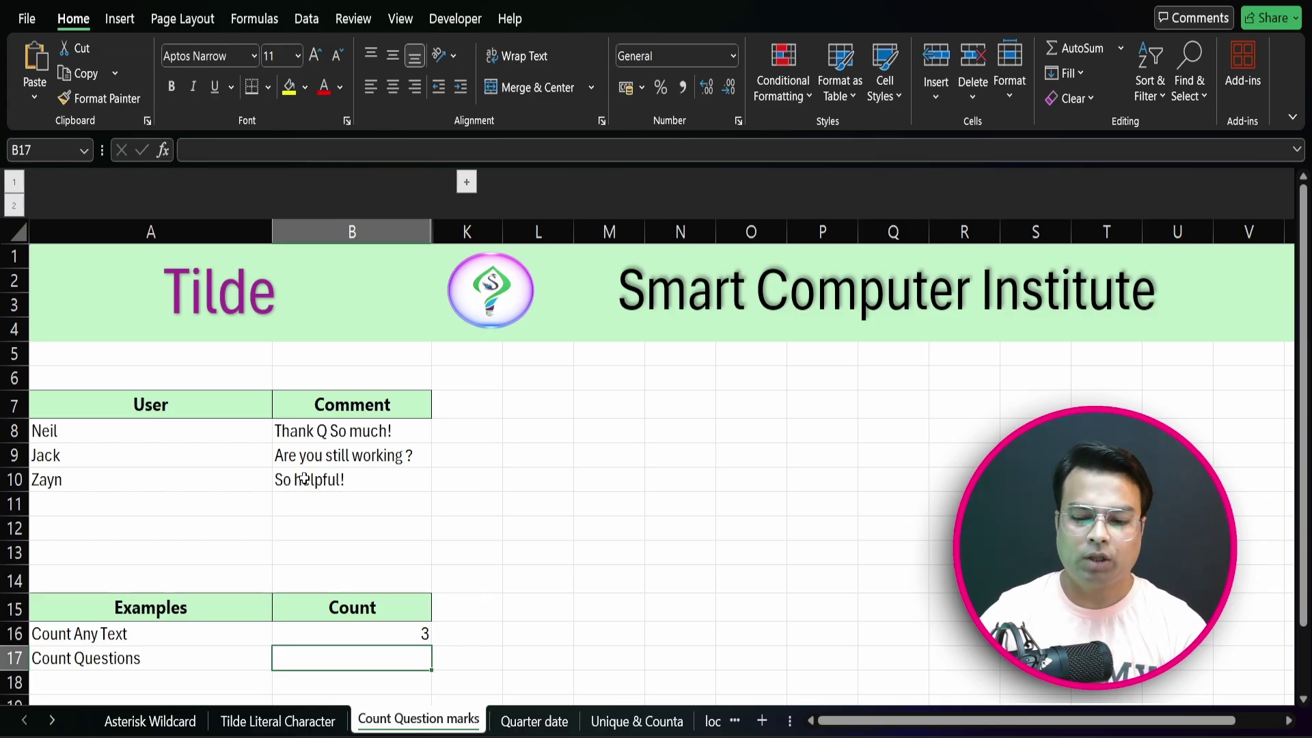
Enter =COUNTIF(B8:B10,"*~?") in B17 to count comments ending with a literal question mark.
text(=countif)
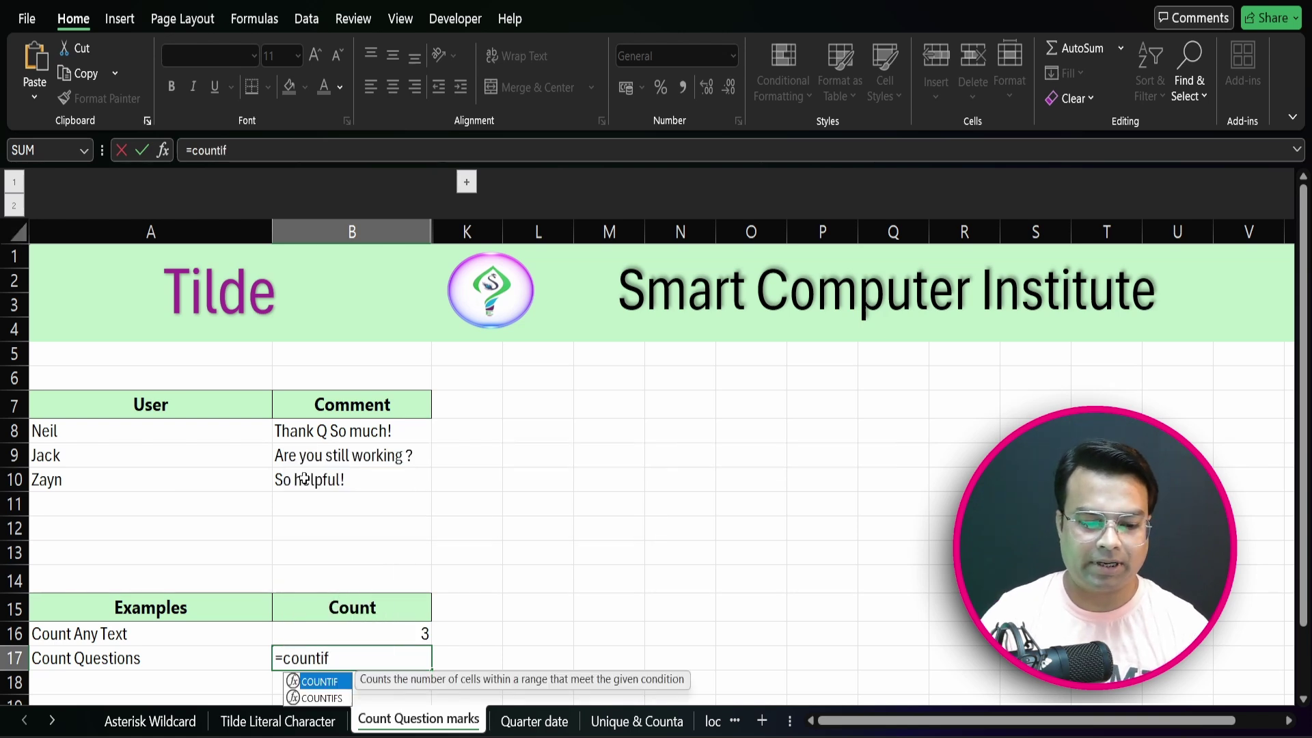
key(Tab)
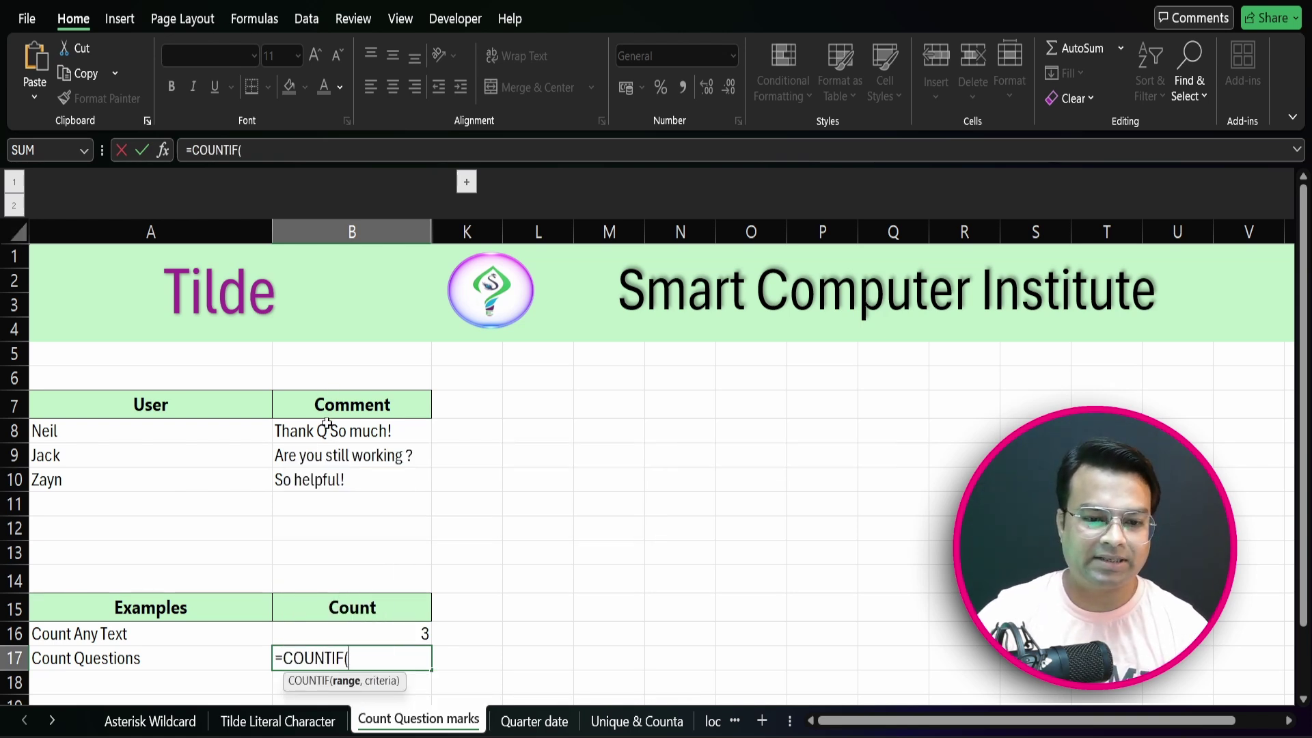
drag(329, 426, 321, 483)
text(,)
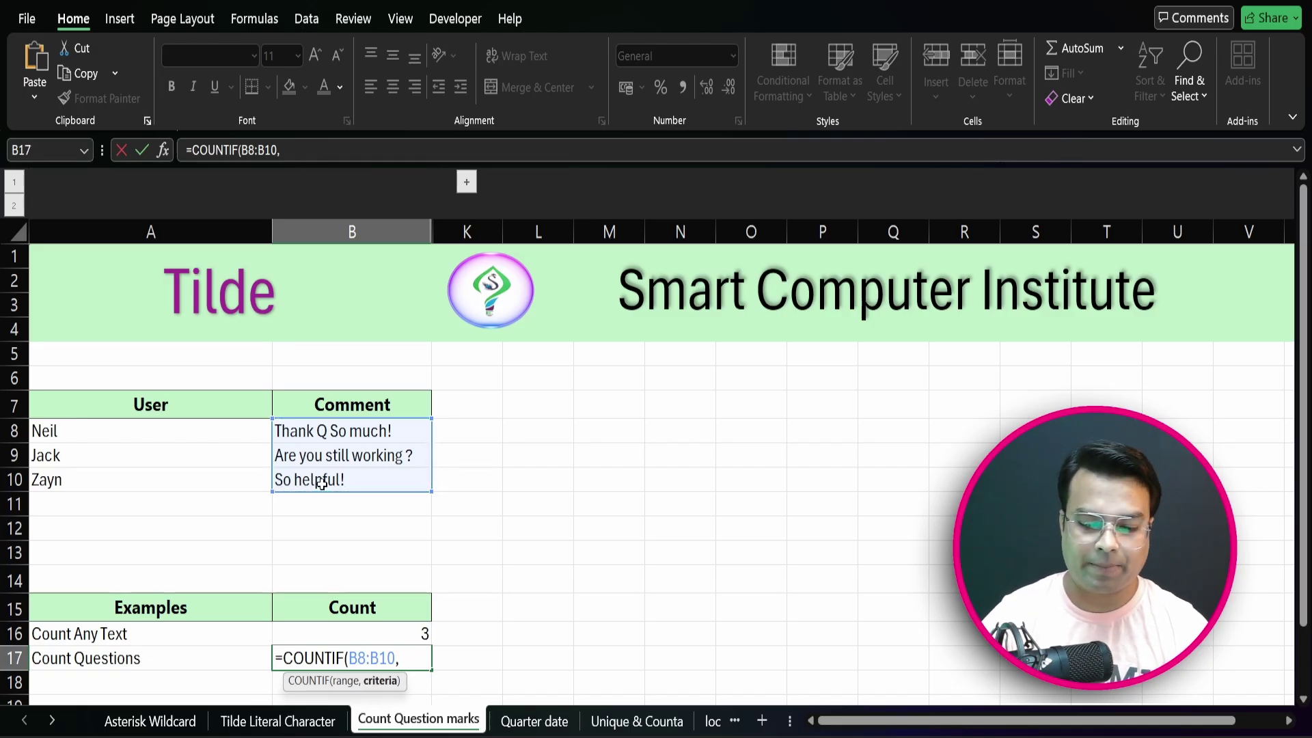
text(")
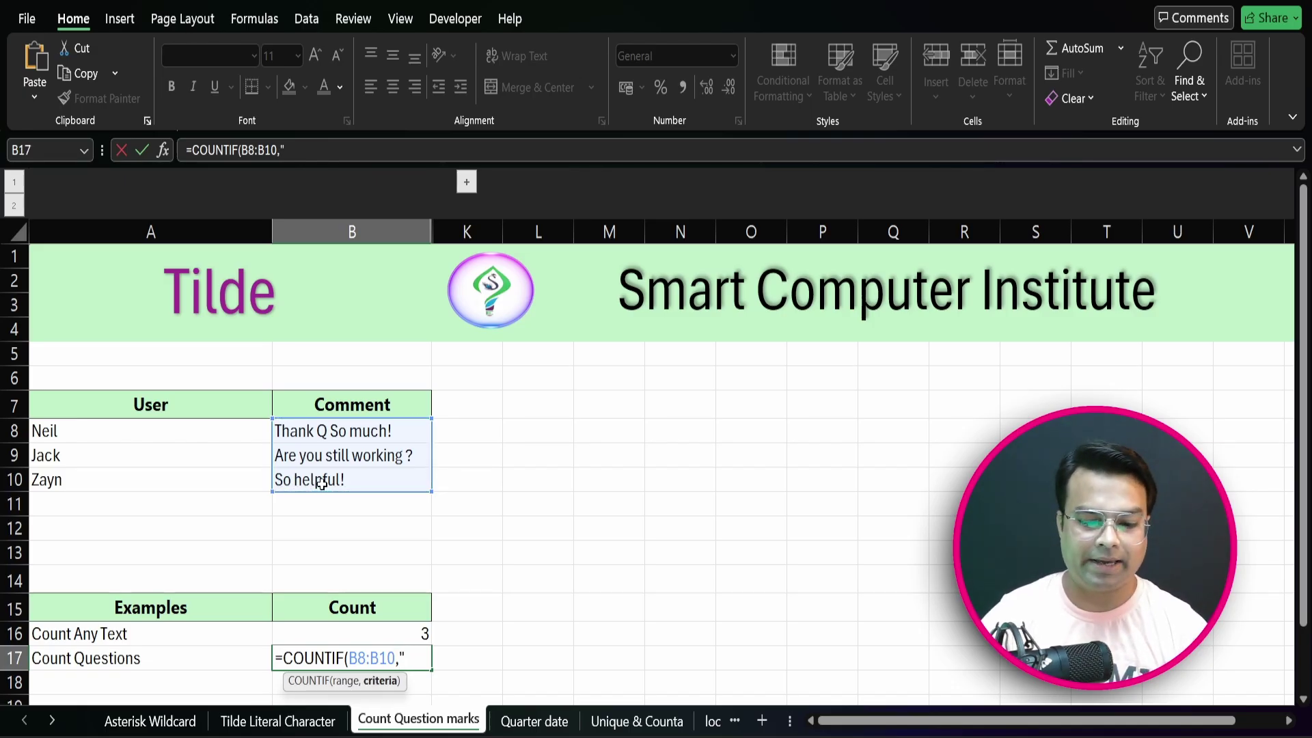
text(*)
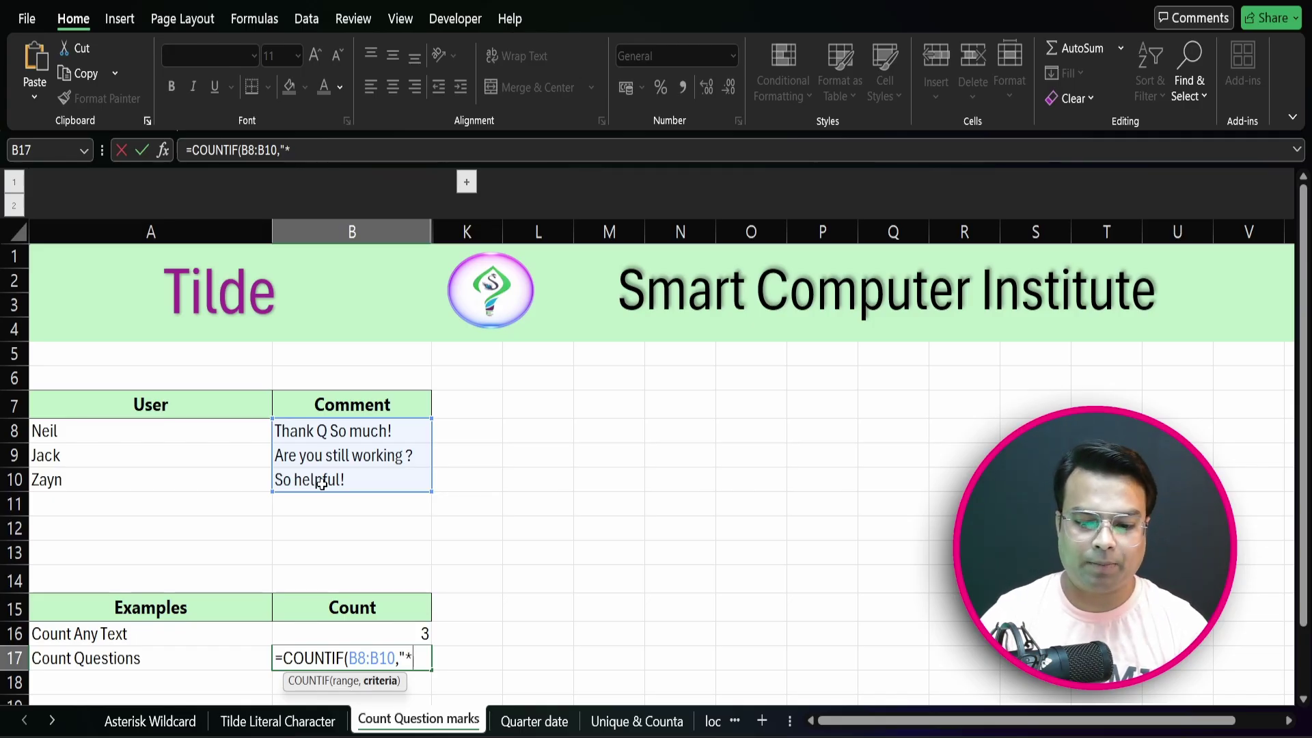
text(~)
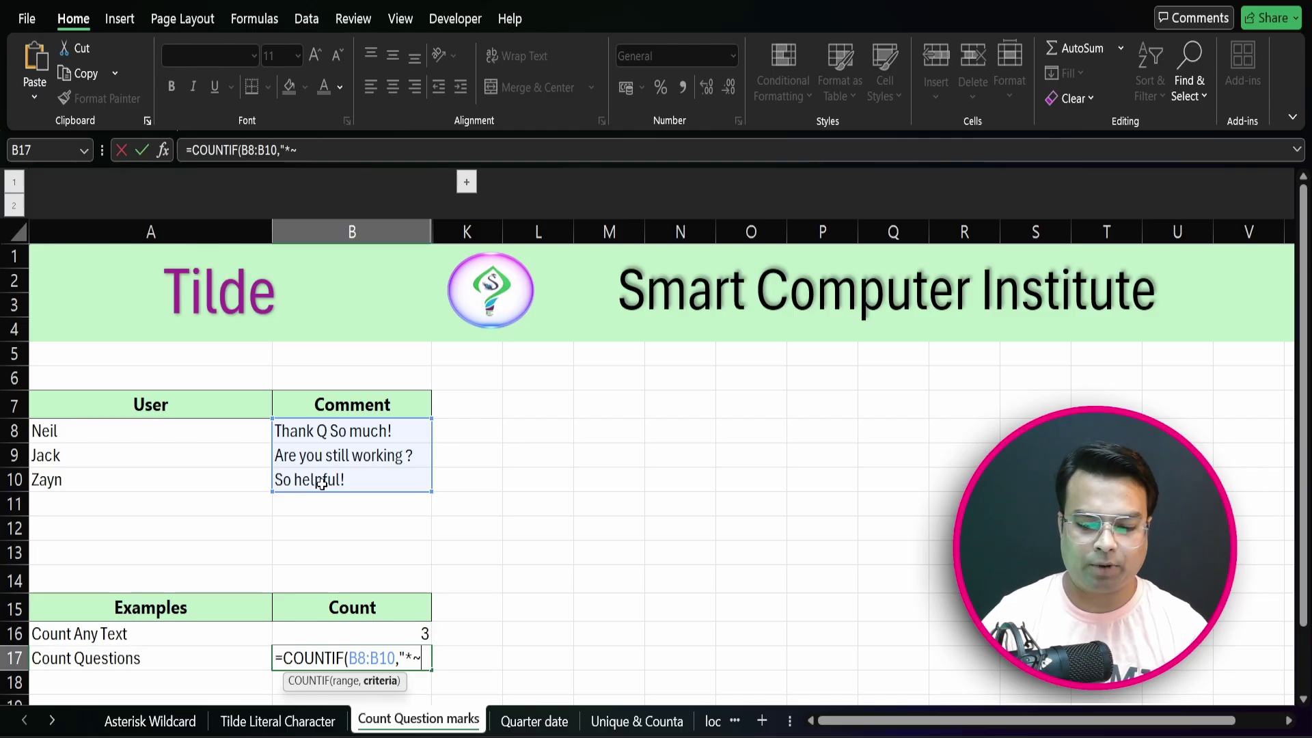
text(?)
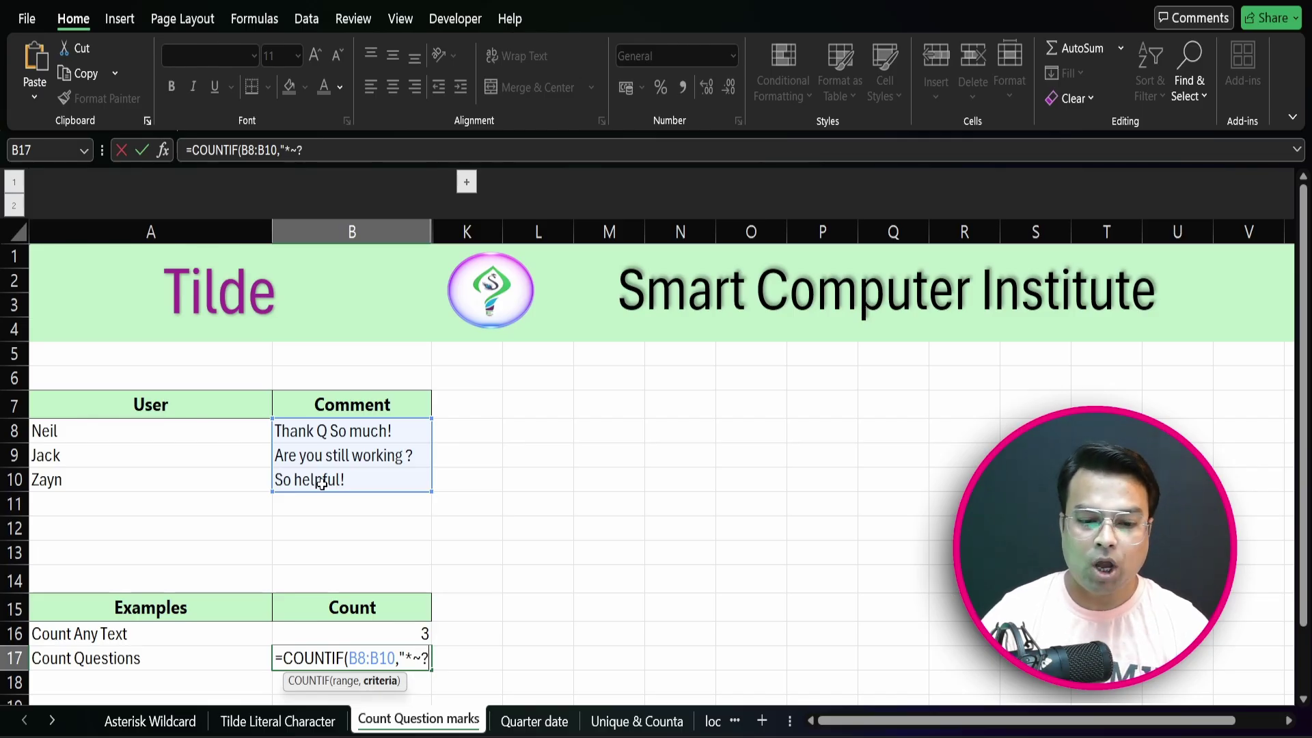
text(")
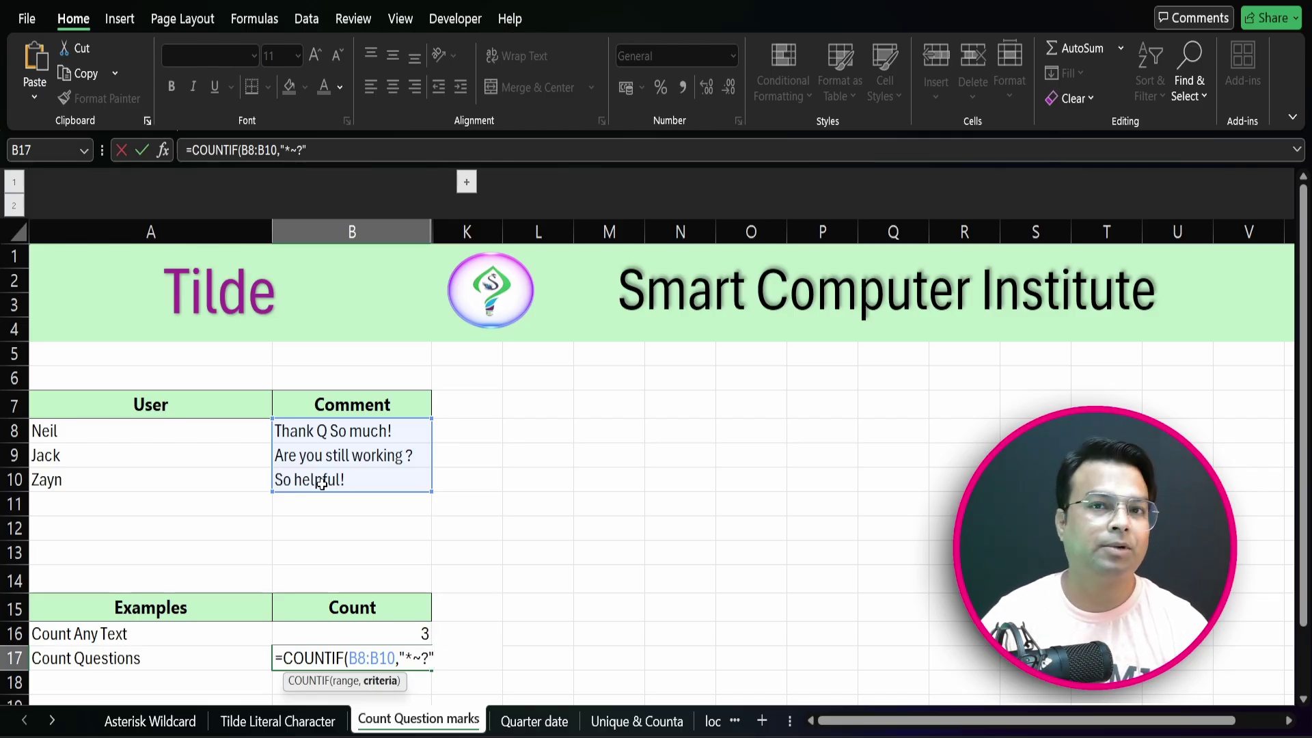
text())
key(Return)
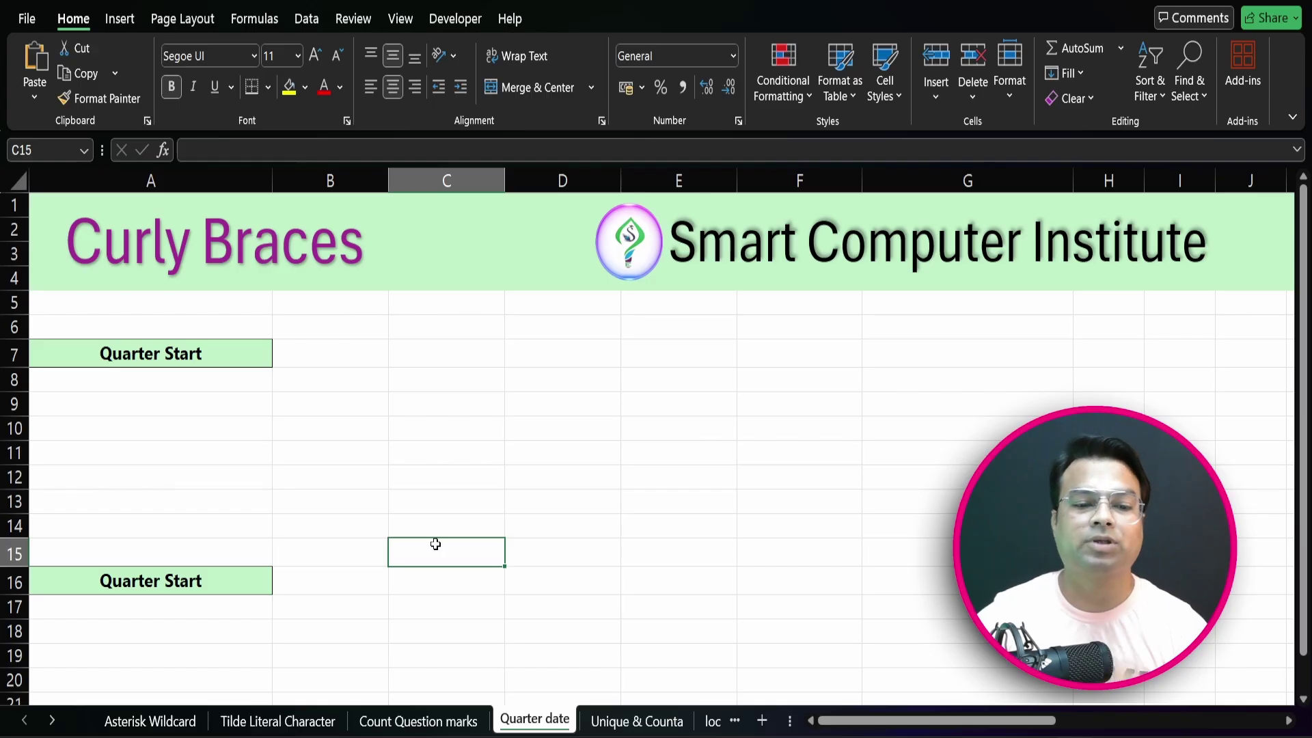
Enter =DATE(2025,{1;4;7;10},1) in A8 to list the 2025 quarter start dates vertically, separating the months with semicolons.
click(220, 385)
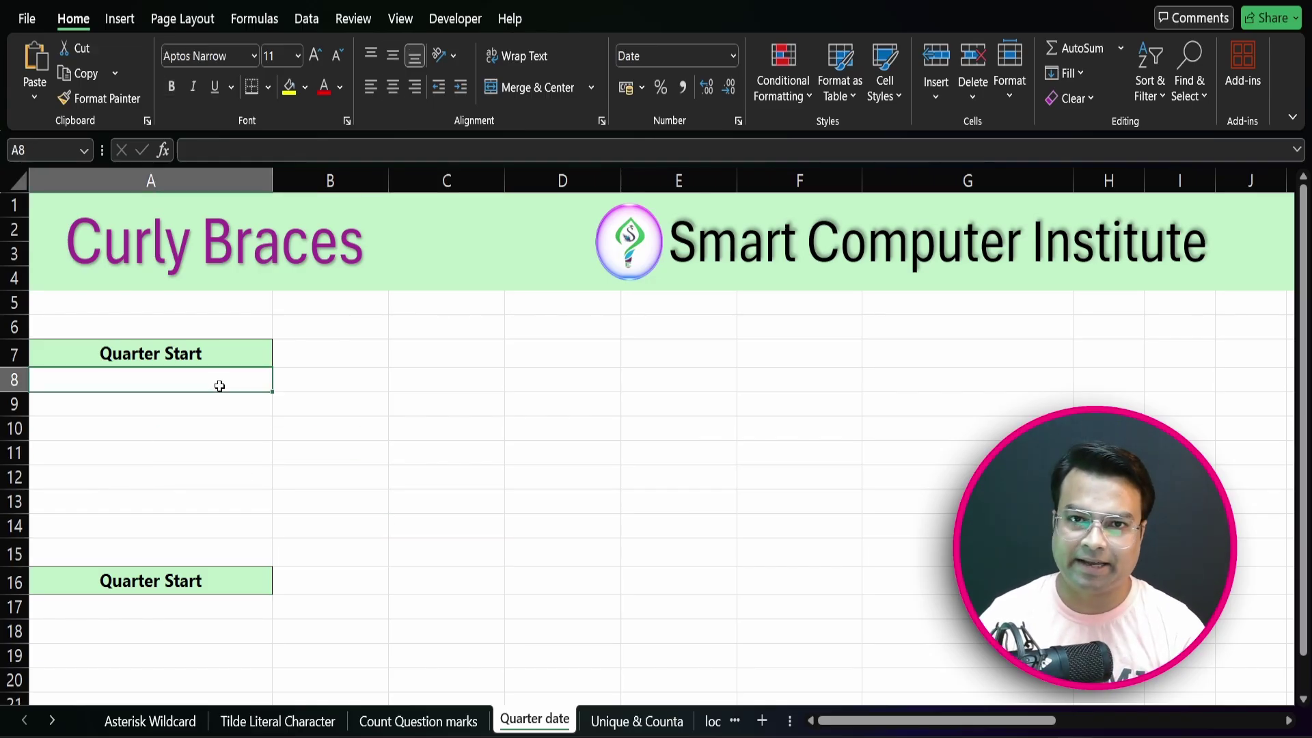
text(=)
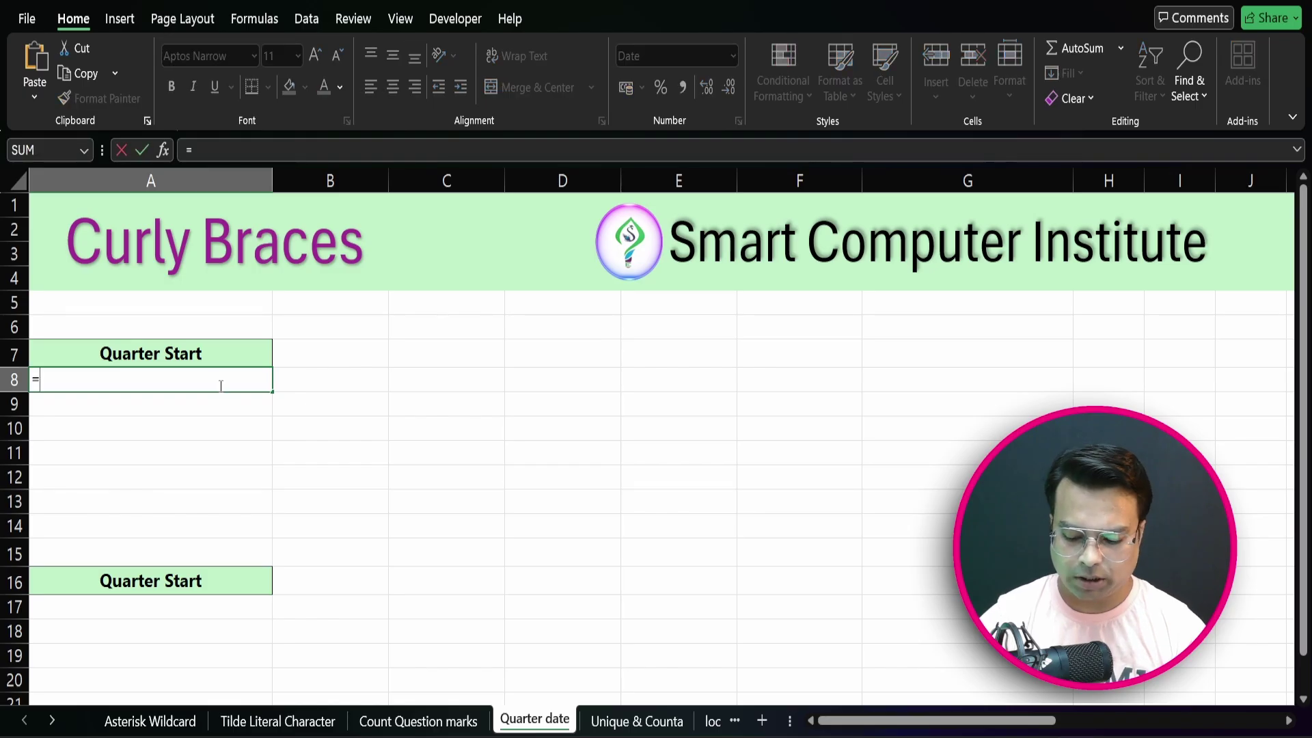
text(date)
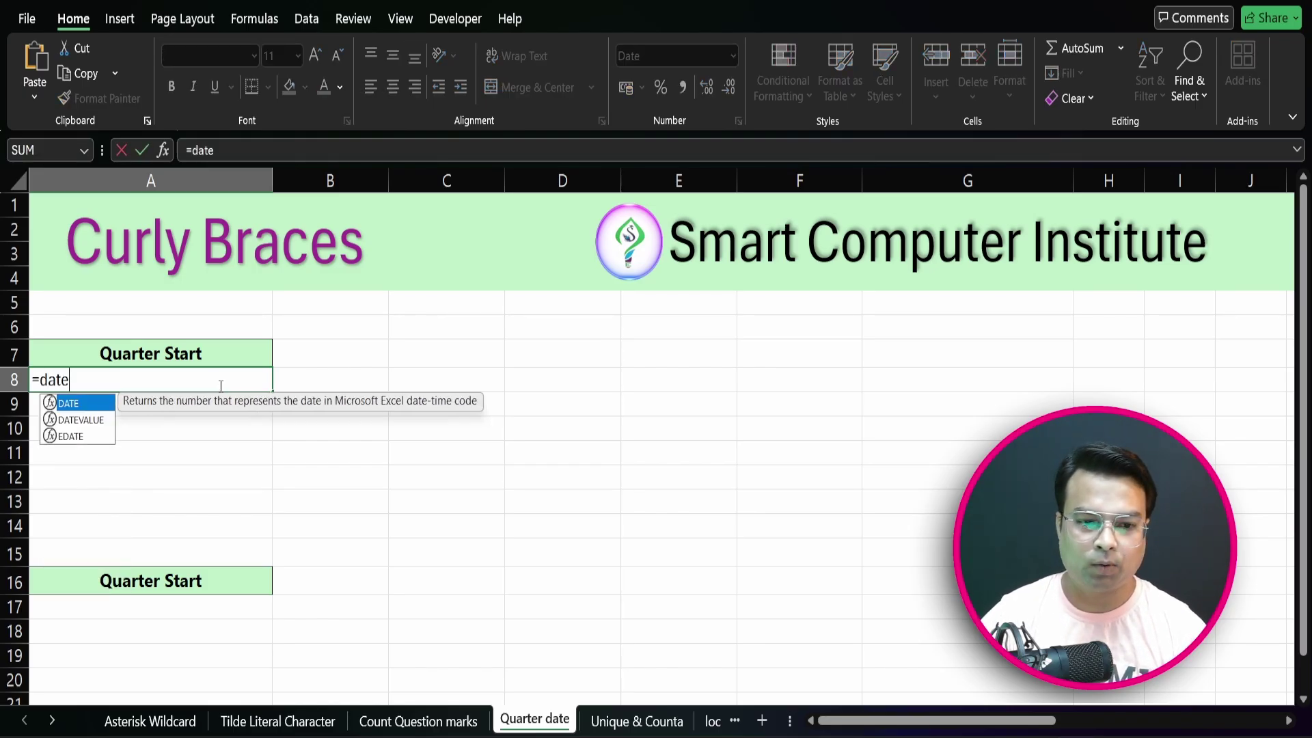
key(Tab)
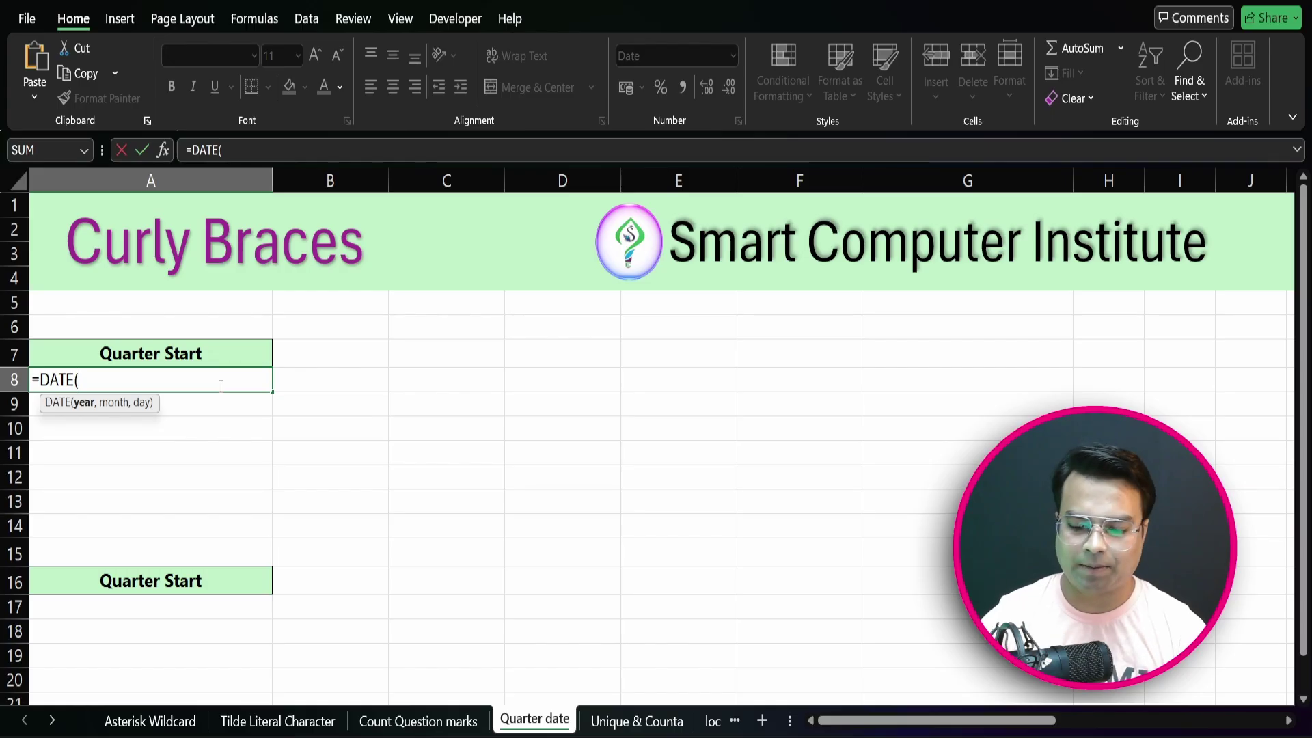
text(20)
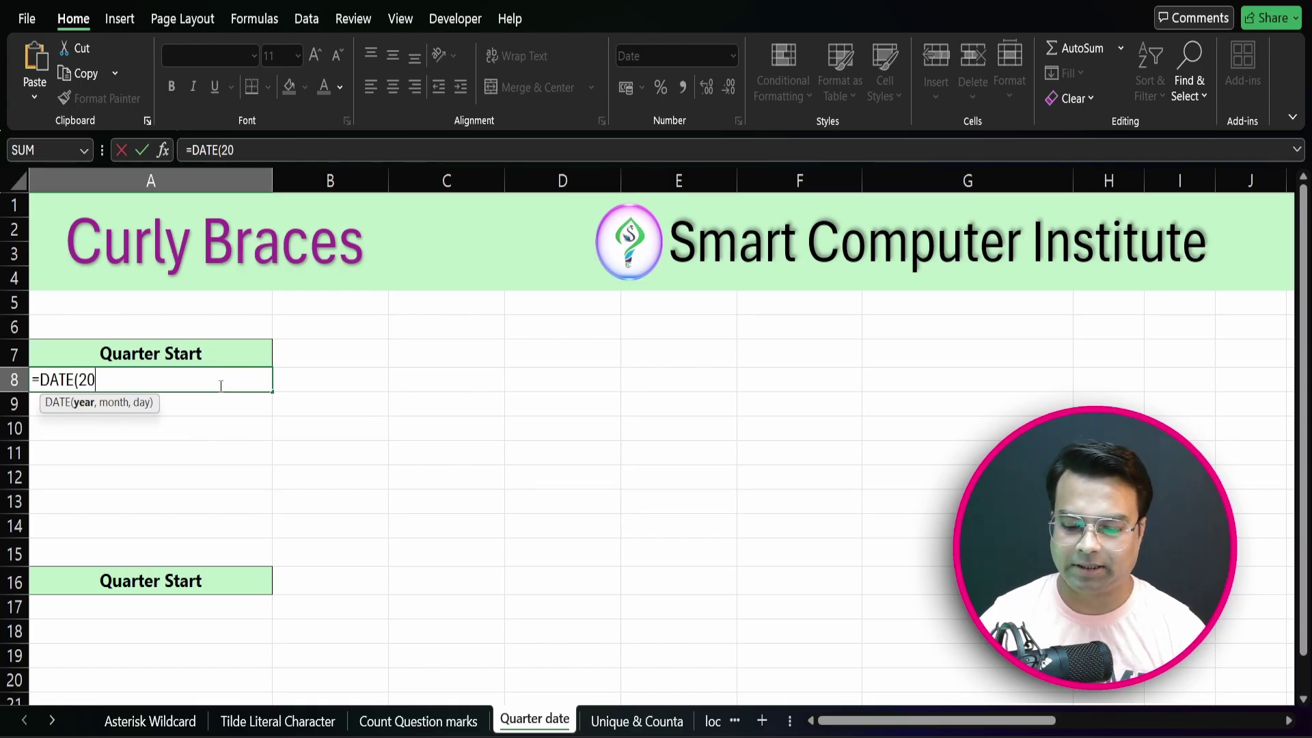
text(25,)
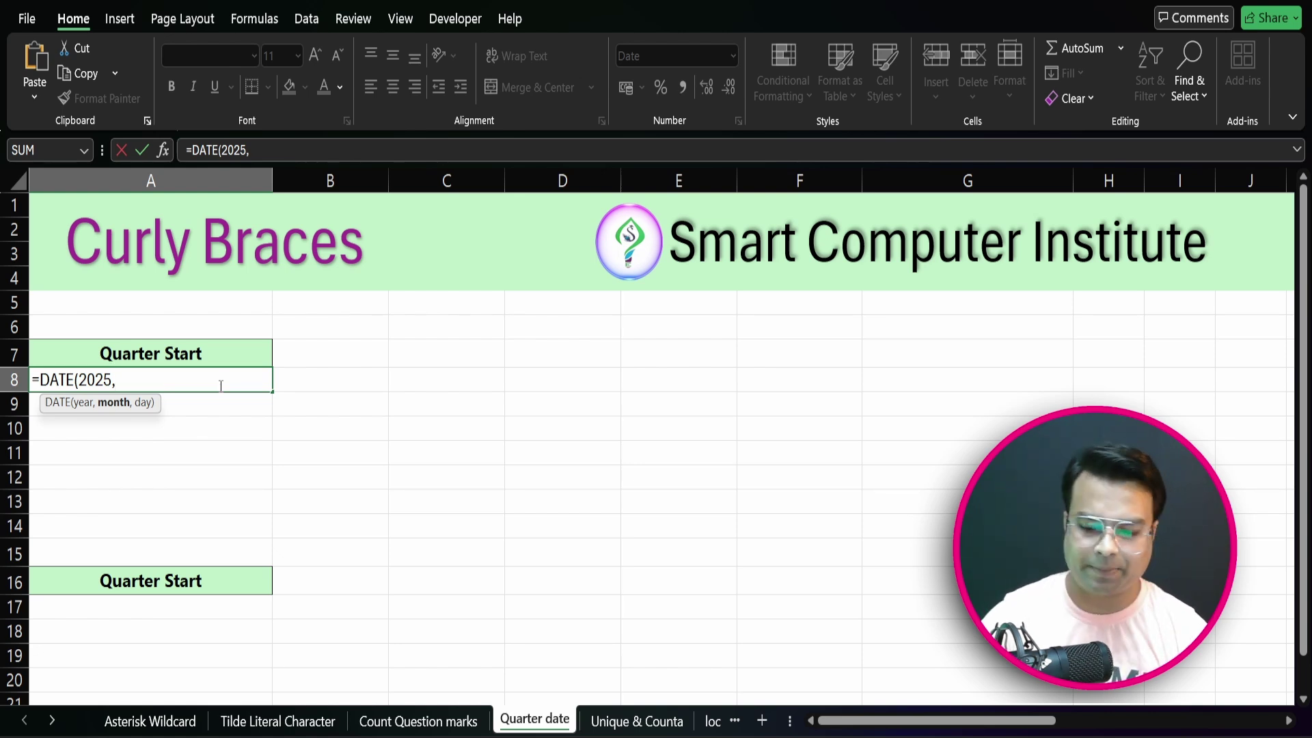
text({)
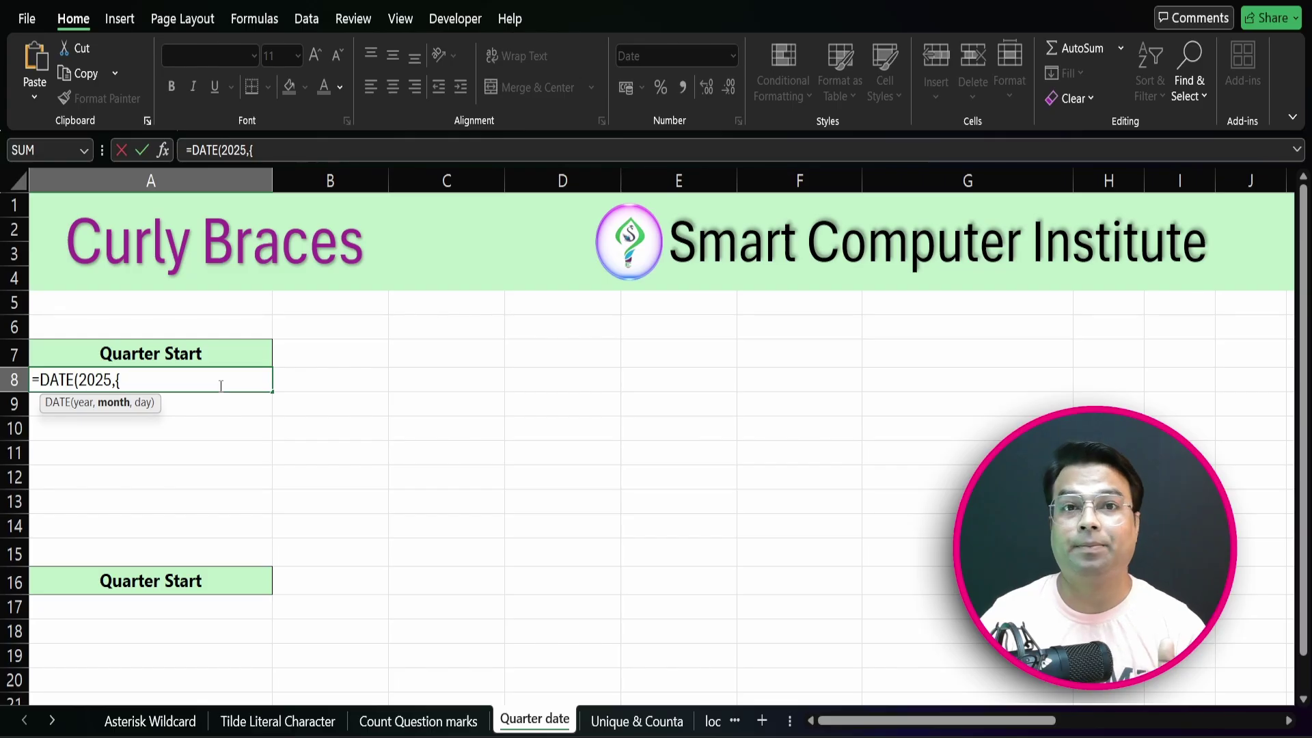
text(1,)
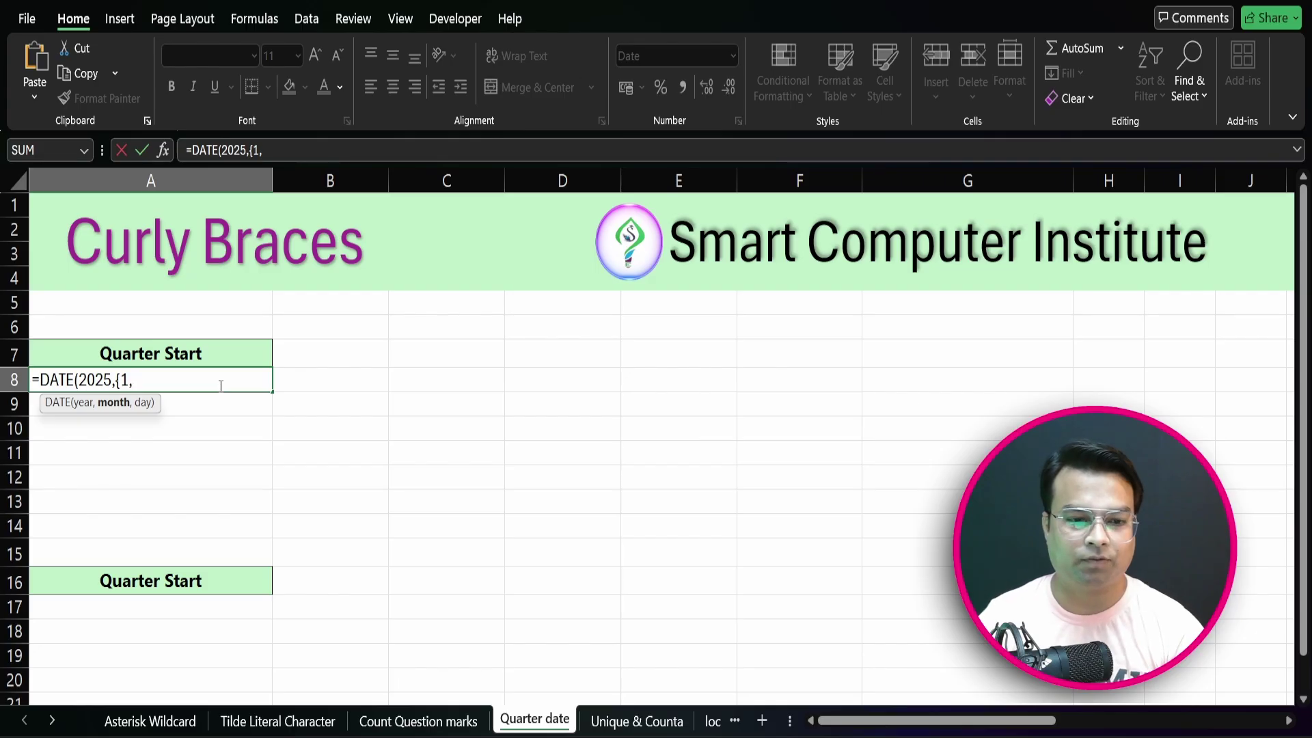
text(4)
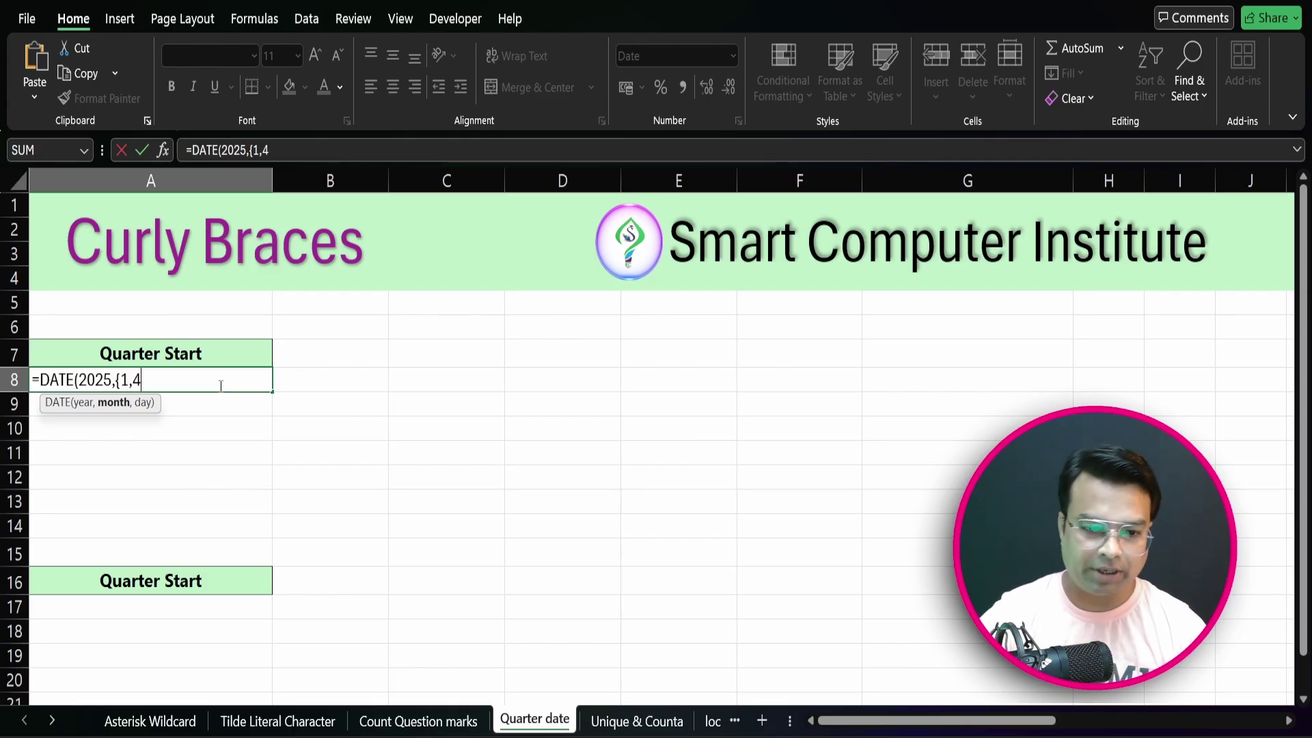
key(BackSpace)
key(BackSpace)
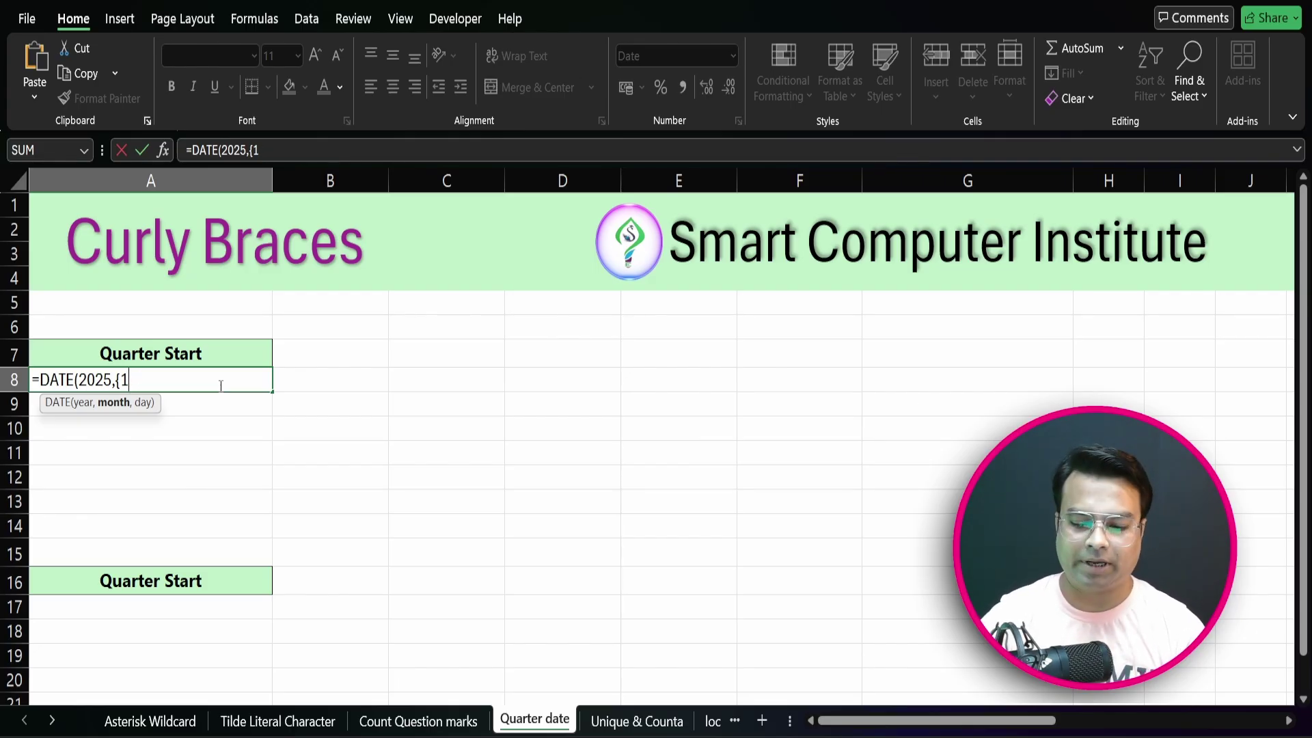
text(:)
key(BackSpace)
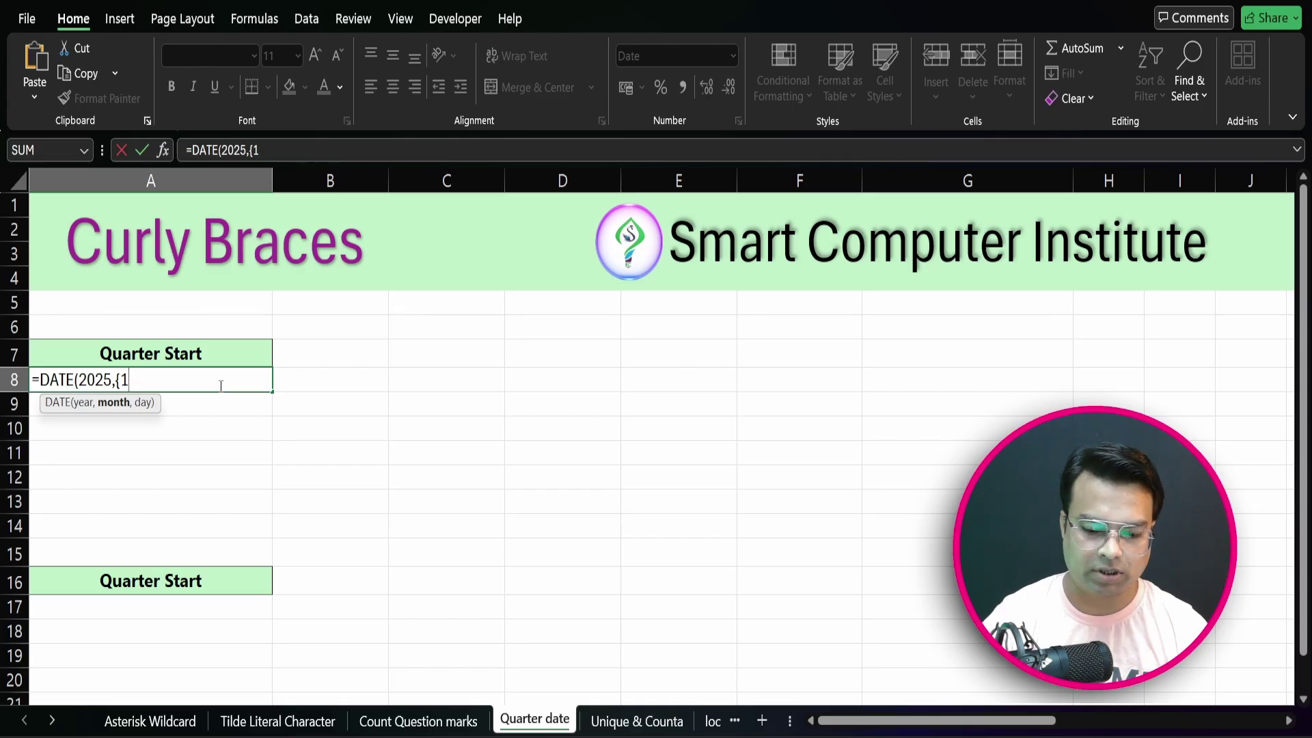
text(;)
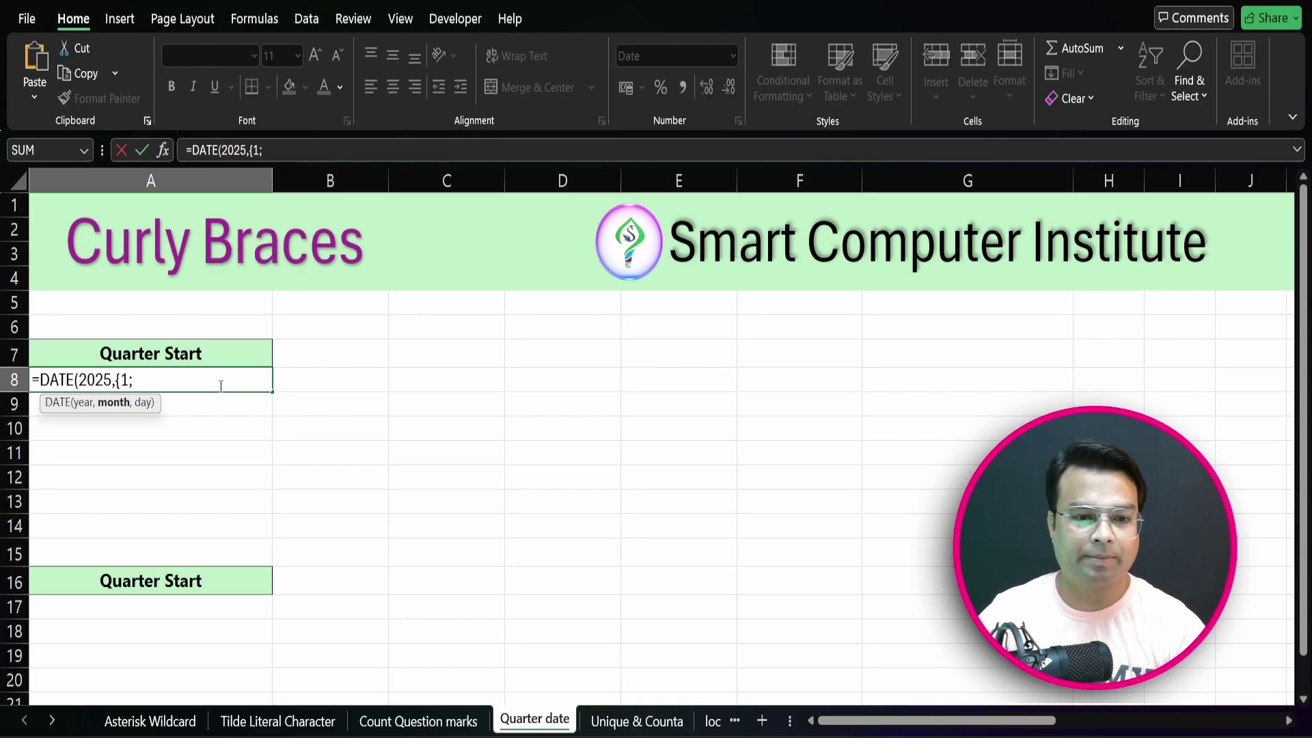
text(4)
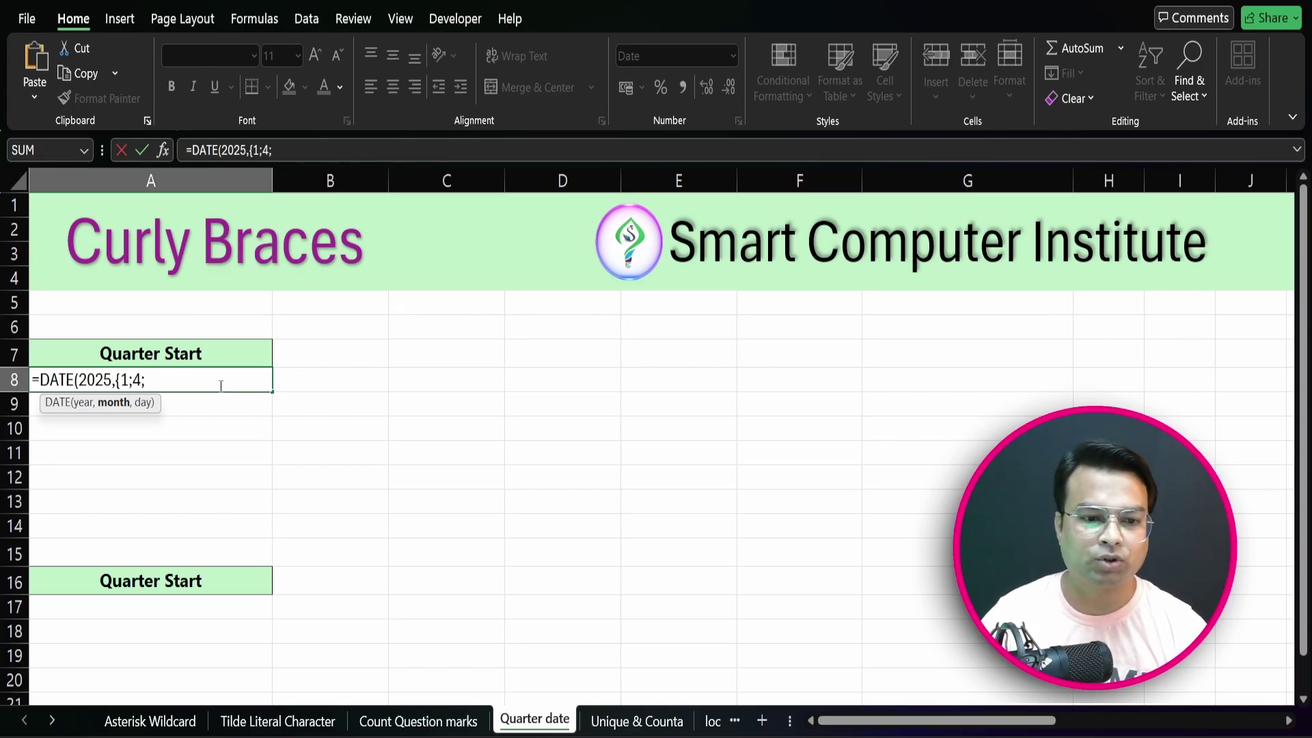
text(7)
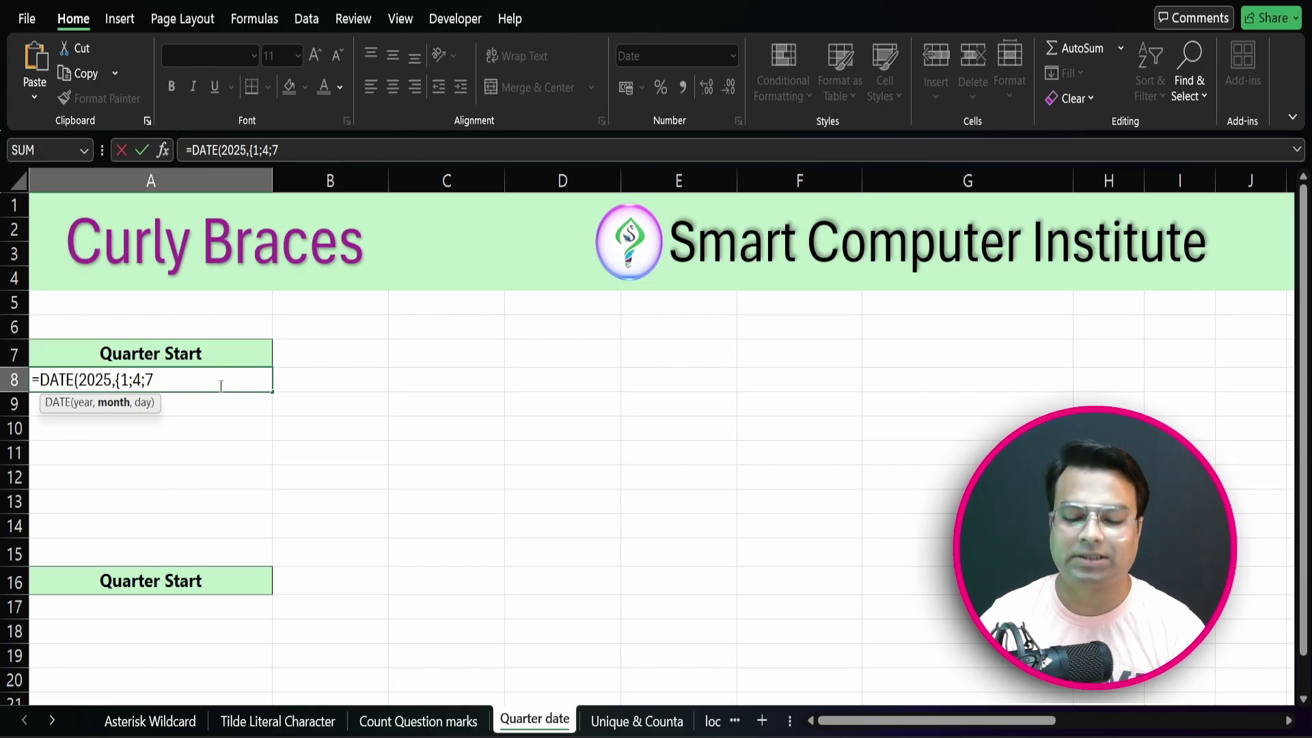
text(;10)
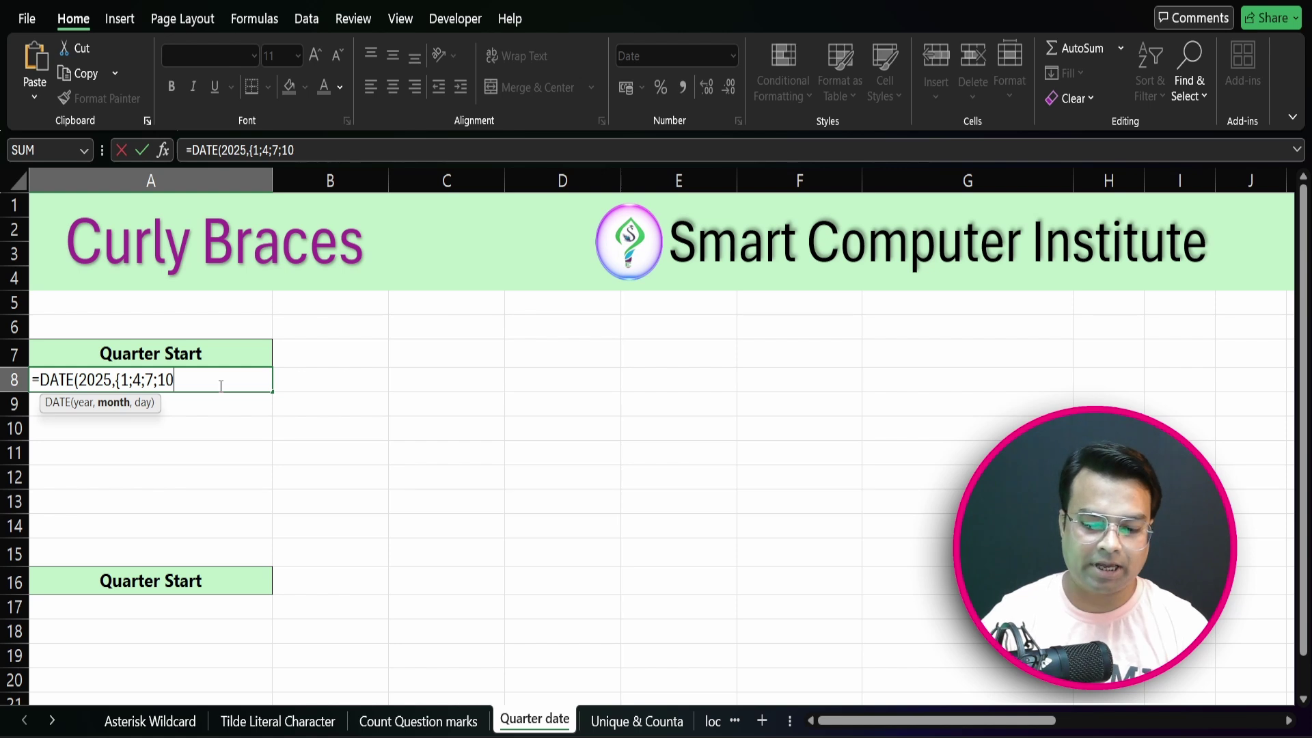
text(})
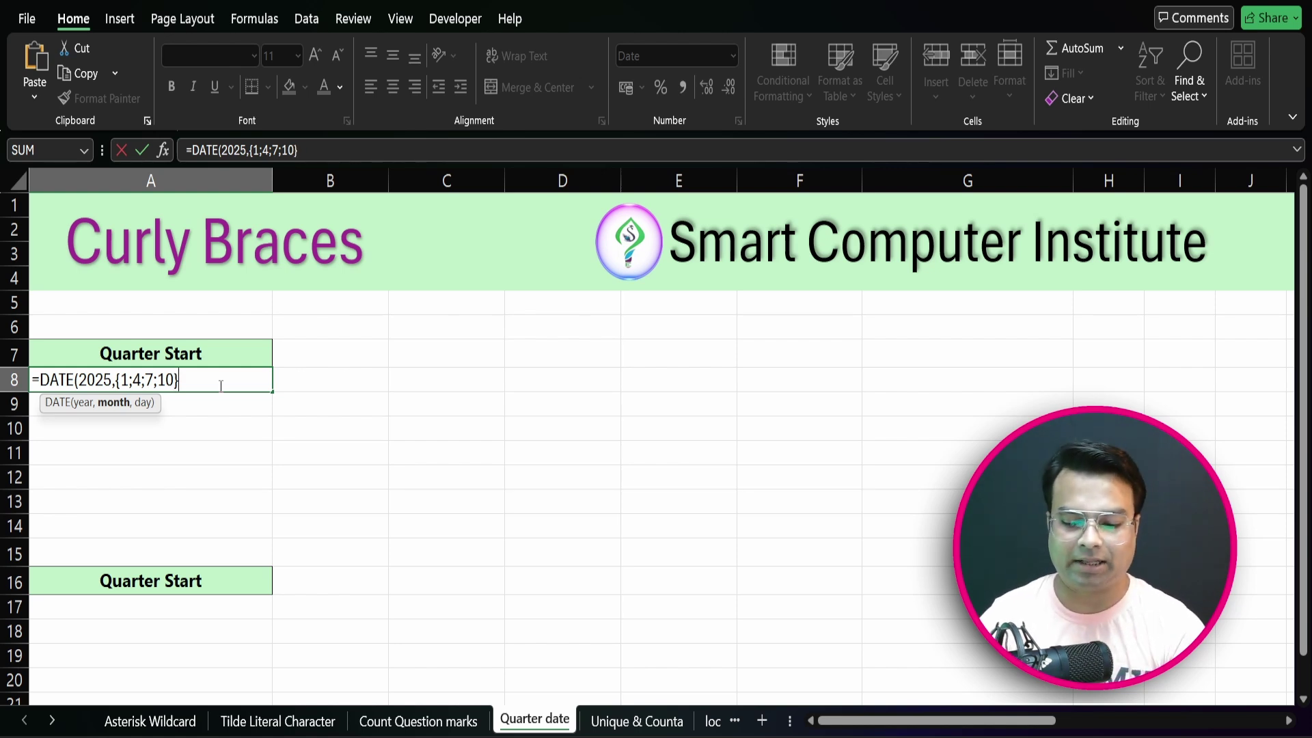
text(,)
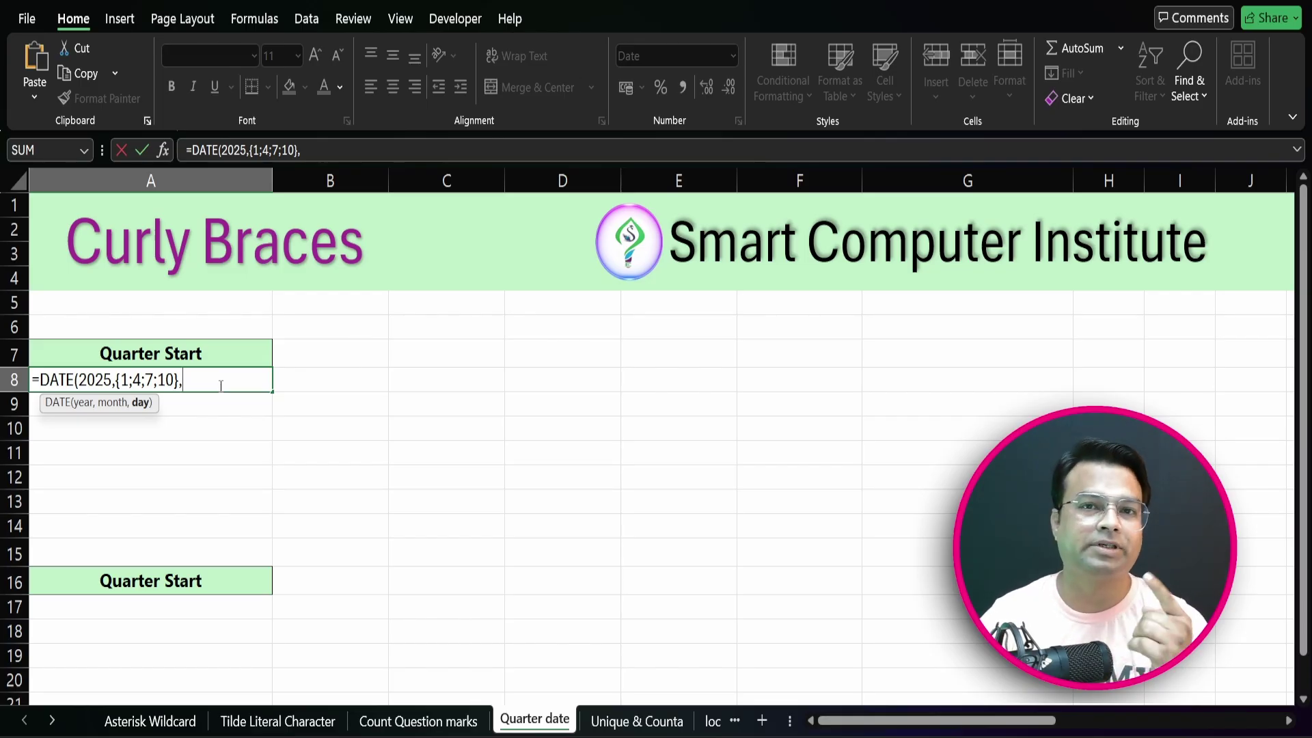
text(1)
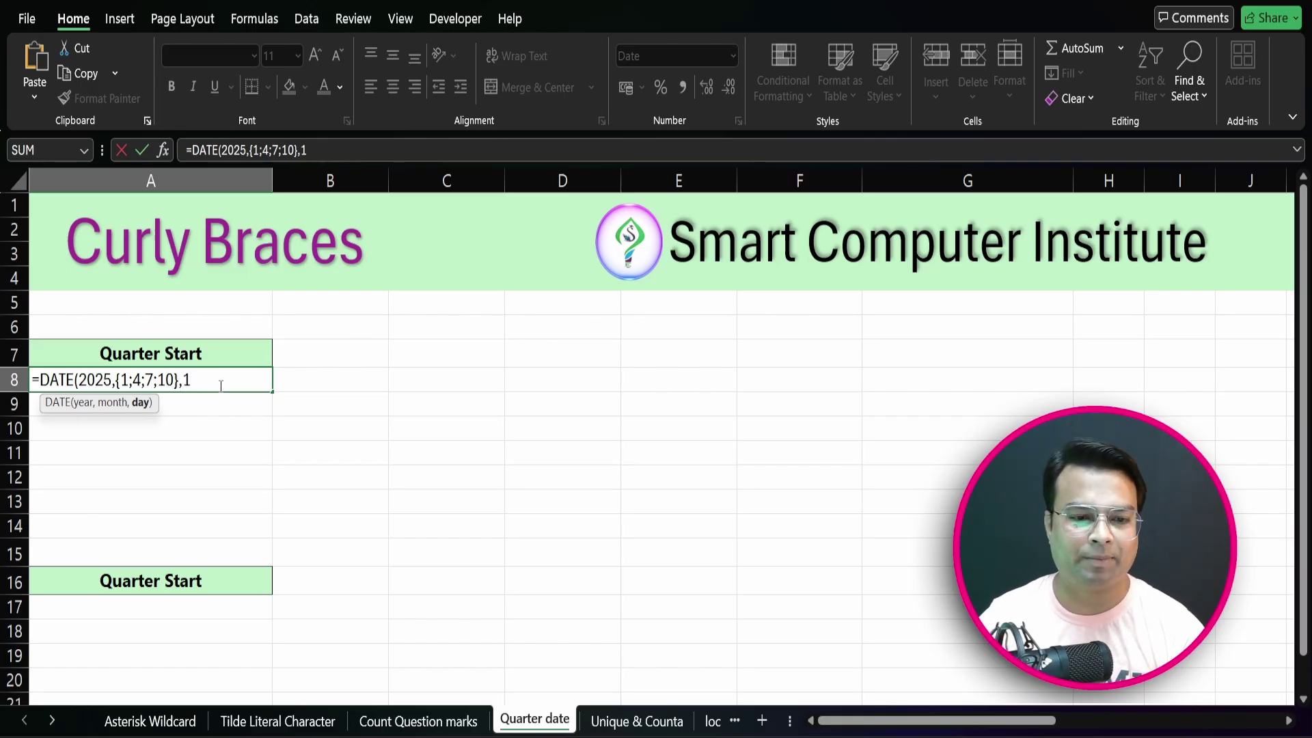
text())
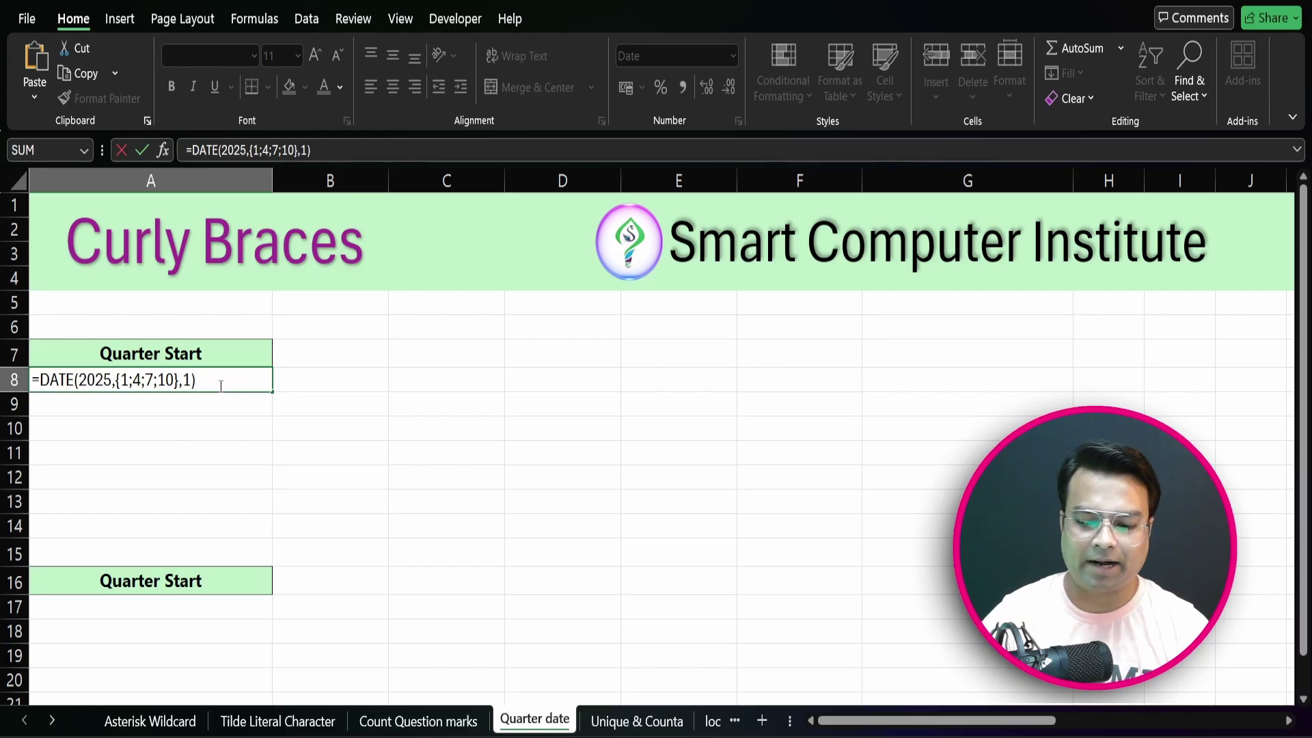
key(Return)
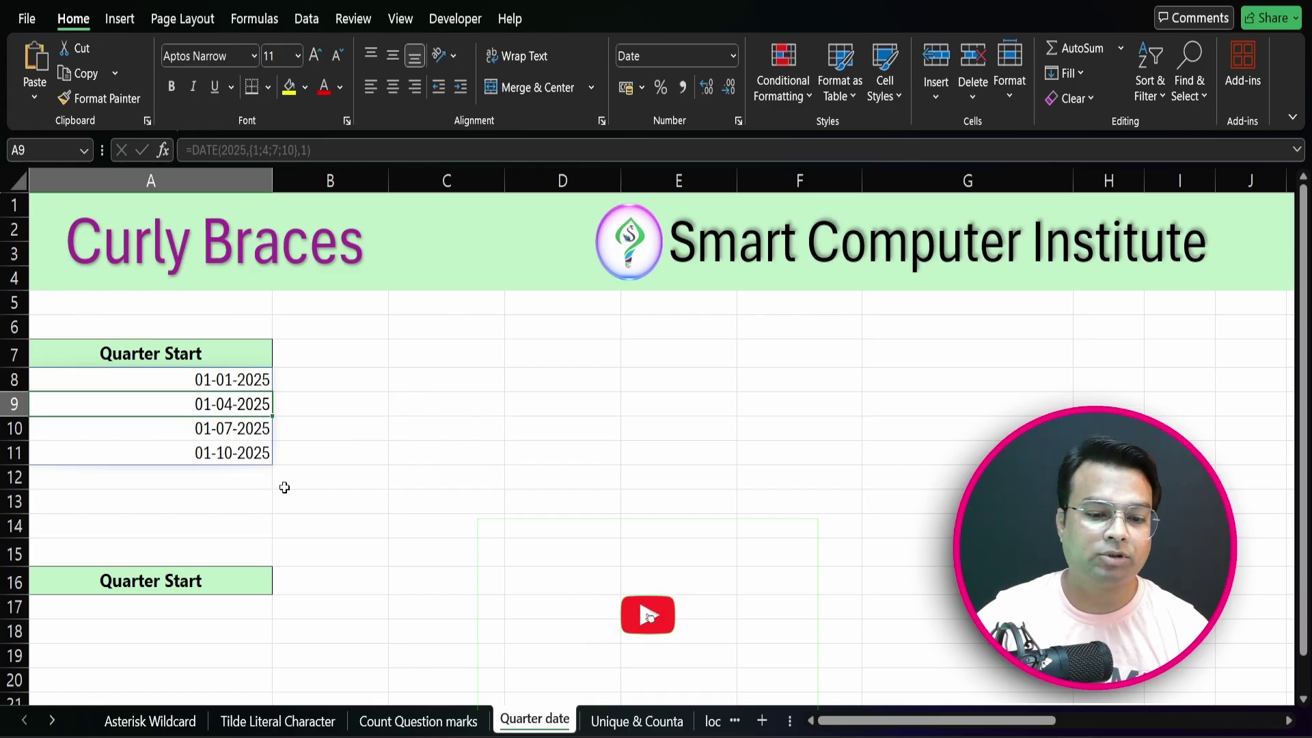
Enter =DATE(2025,{1,4,7,10},1) in B16 to list the 2025 quarter start dates horizontally, separating the months with commas.
drag(349, 580, 754, 590)
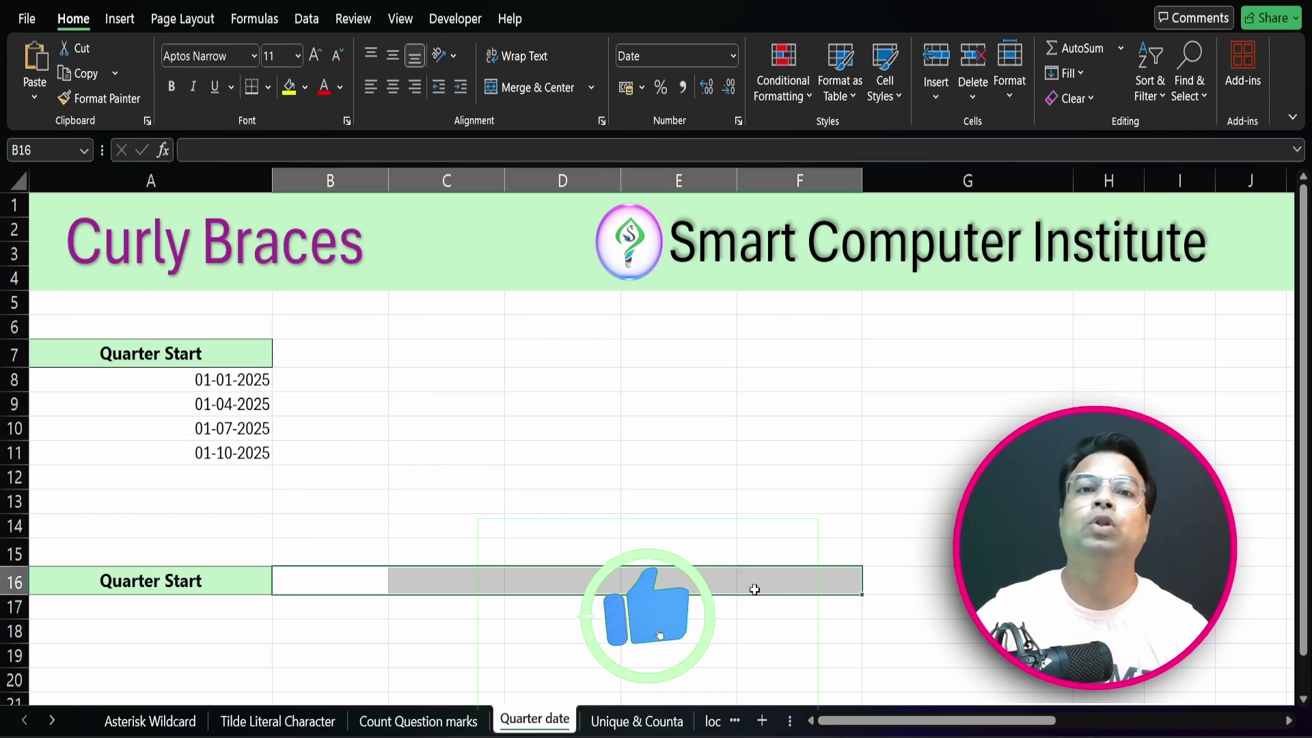
click(342, 579)
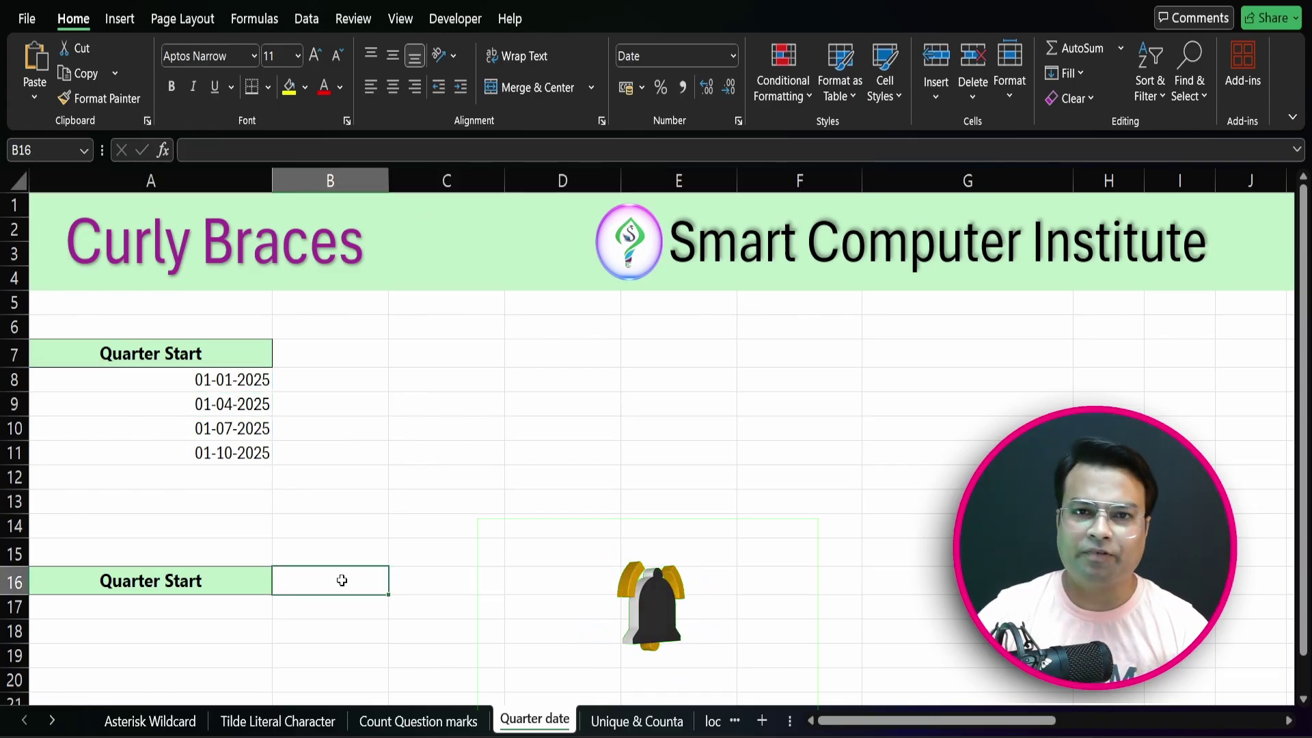
text(=date)
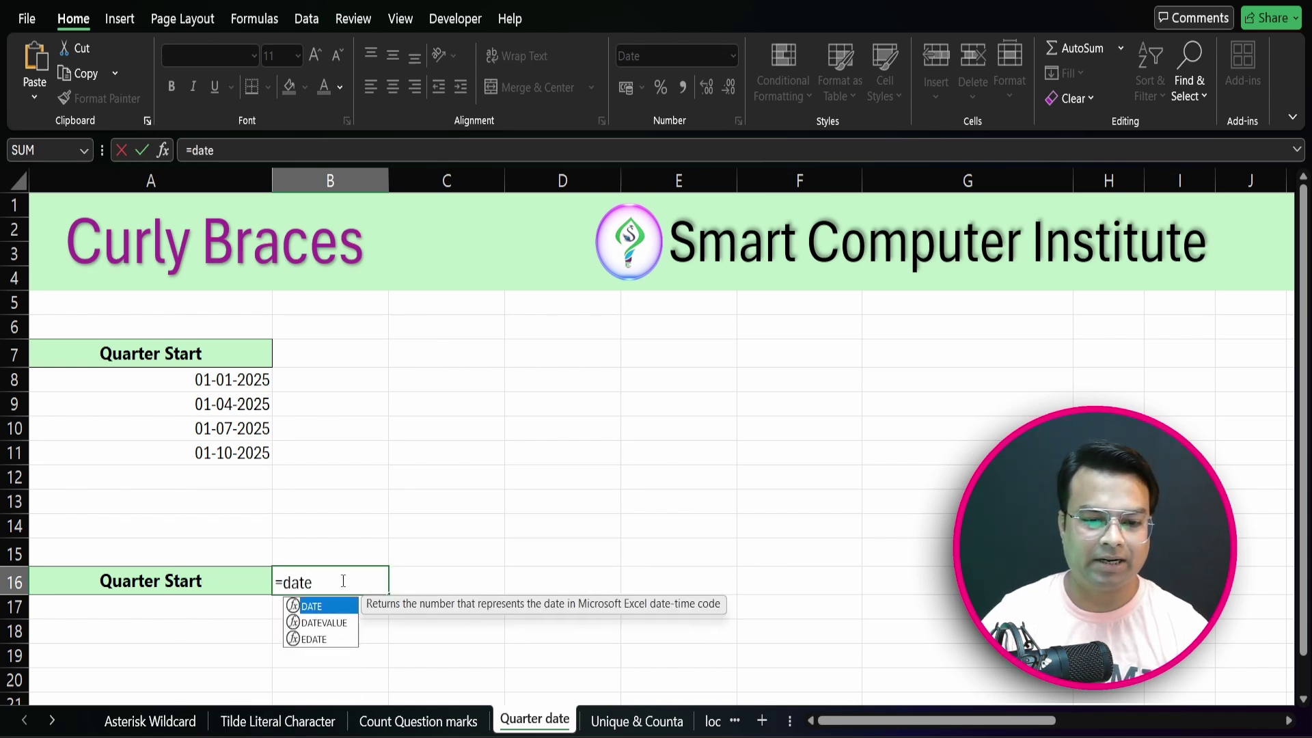
key(Tab)
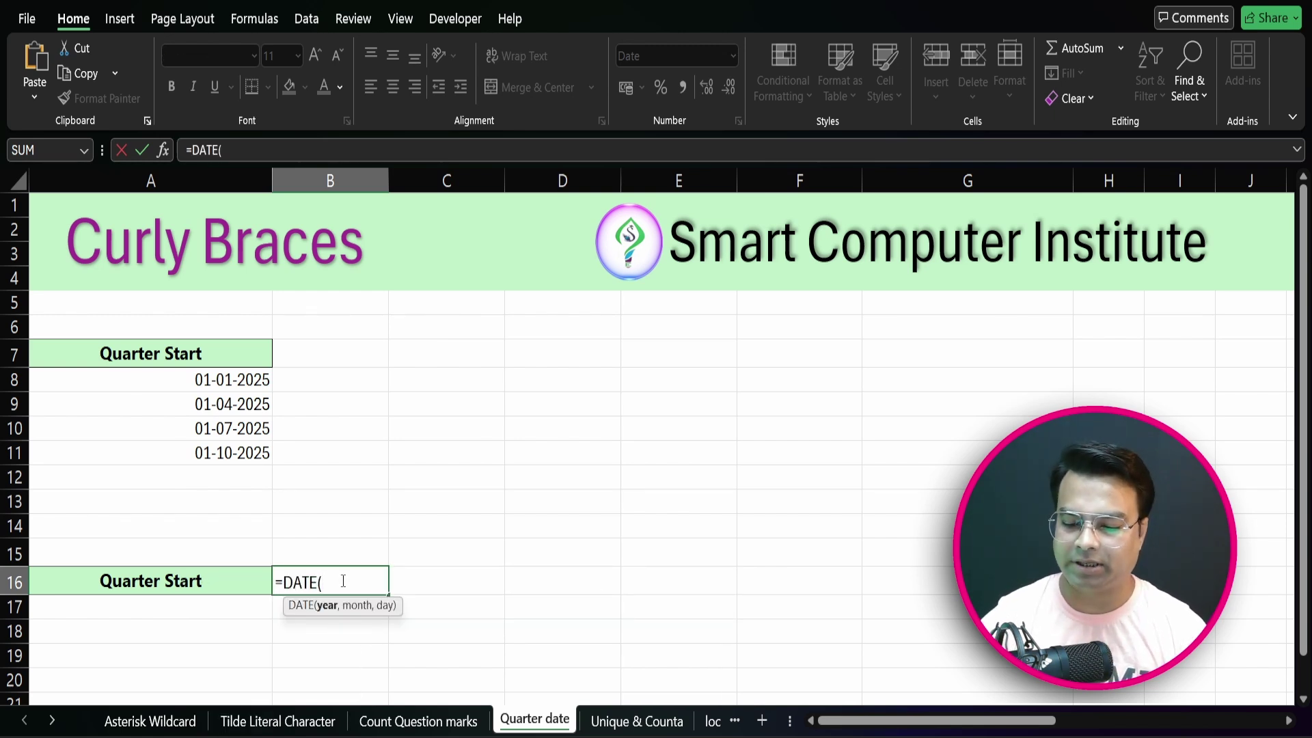
text(2025)
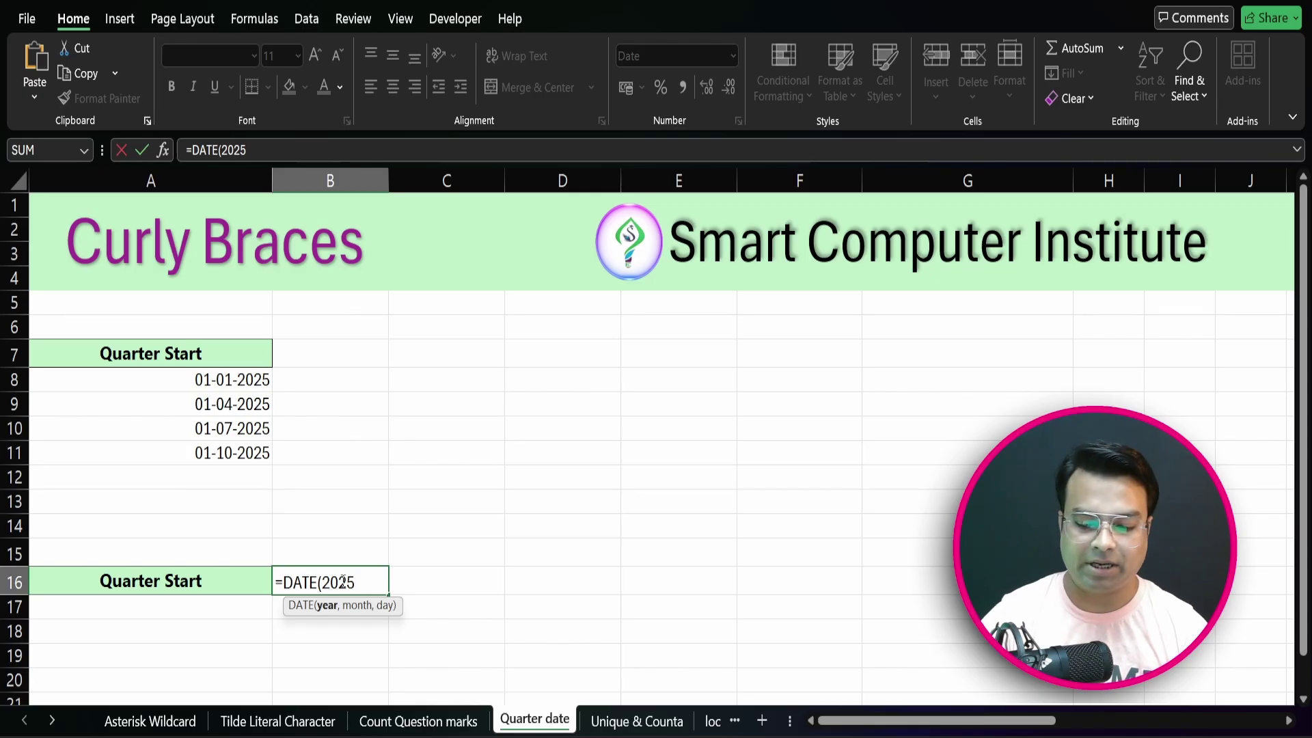
text(,)
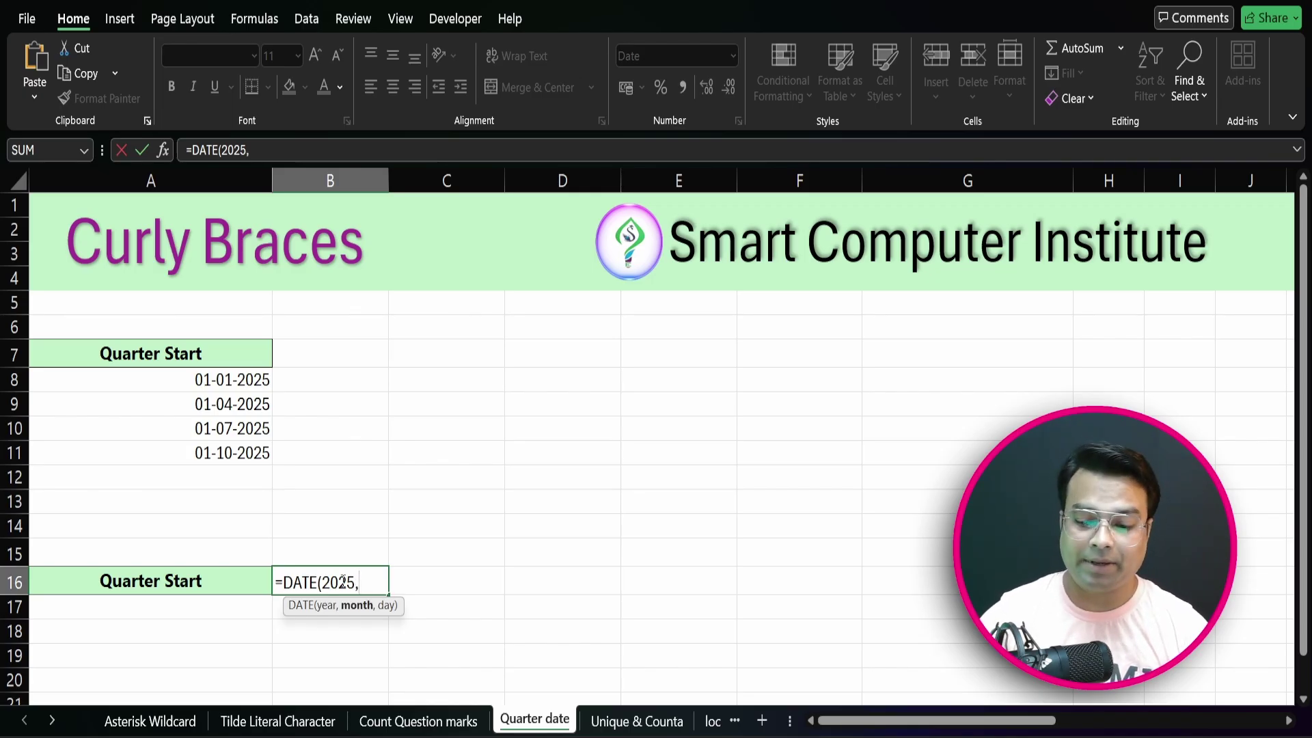
text({)
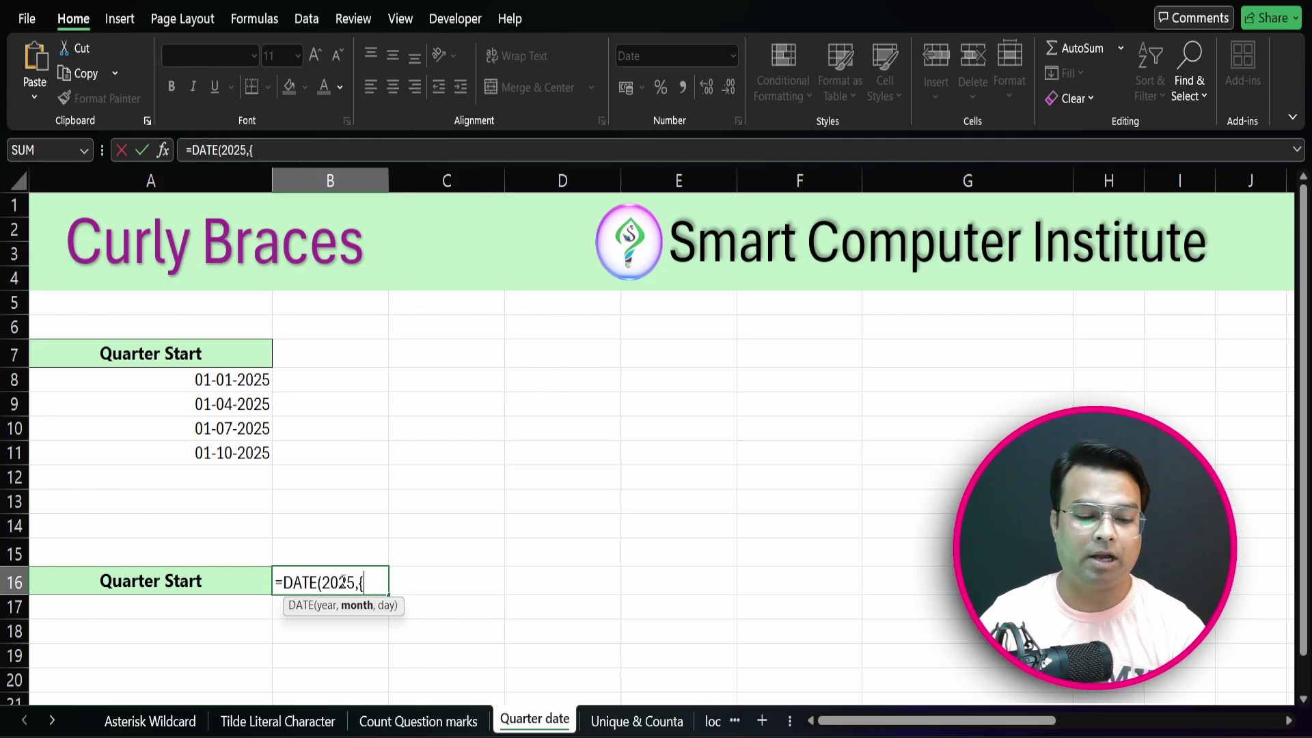
text(1)
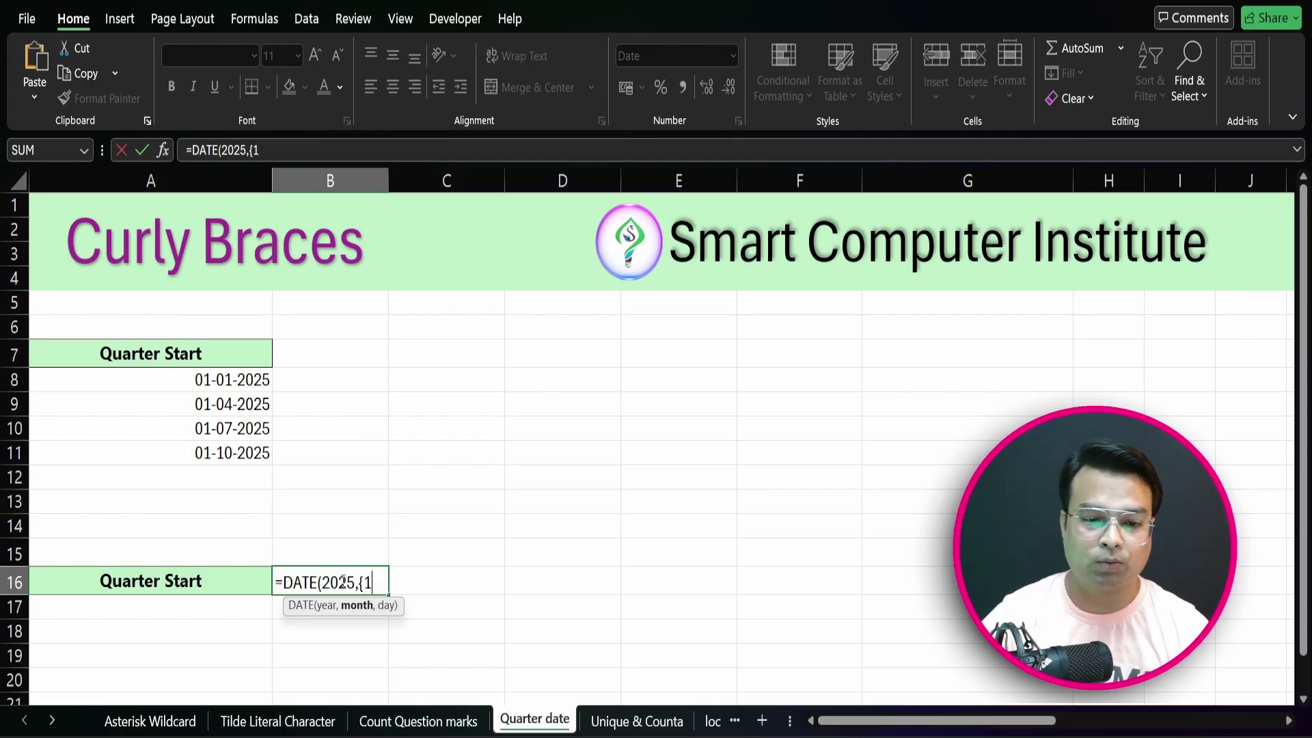
text(,)
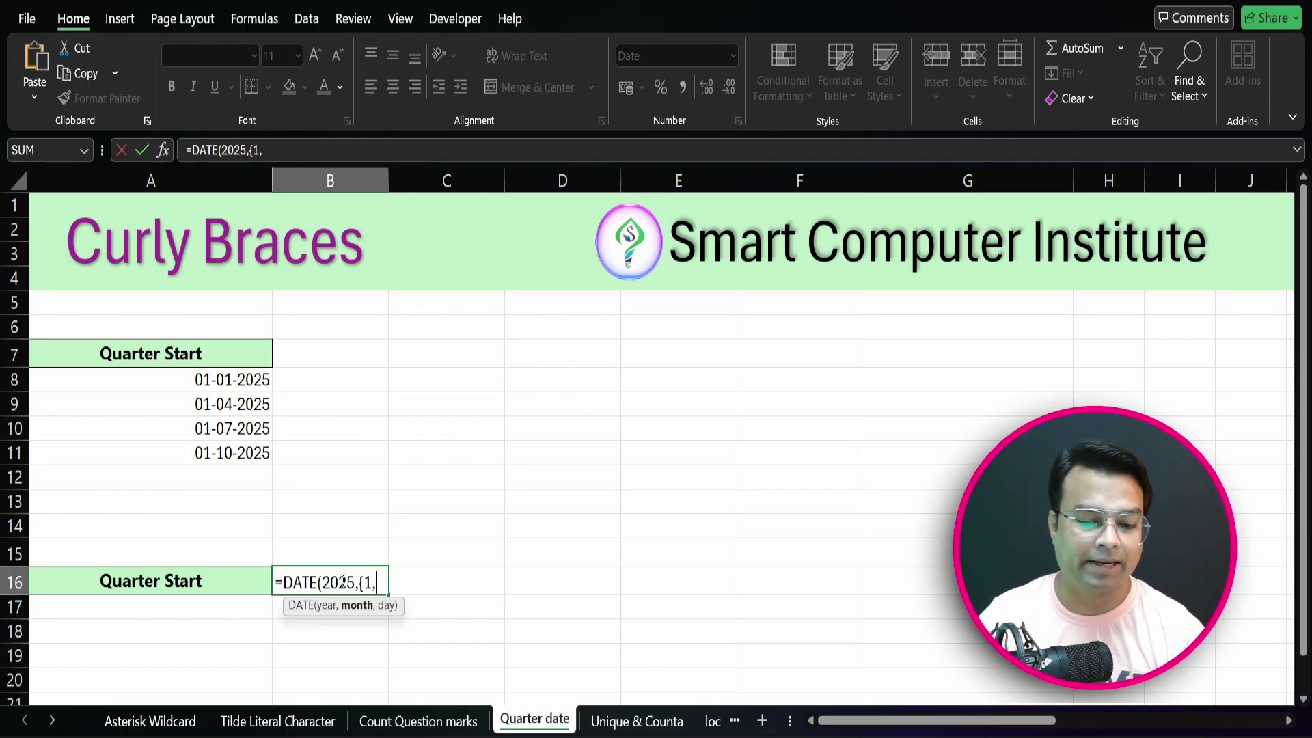
text(4,)
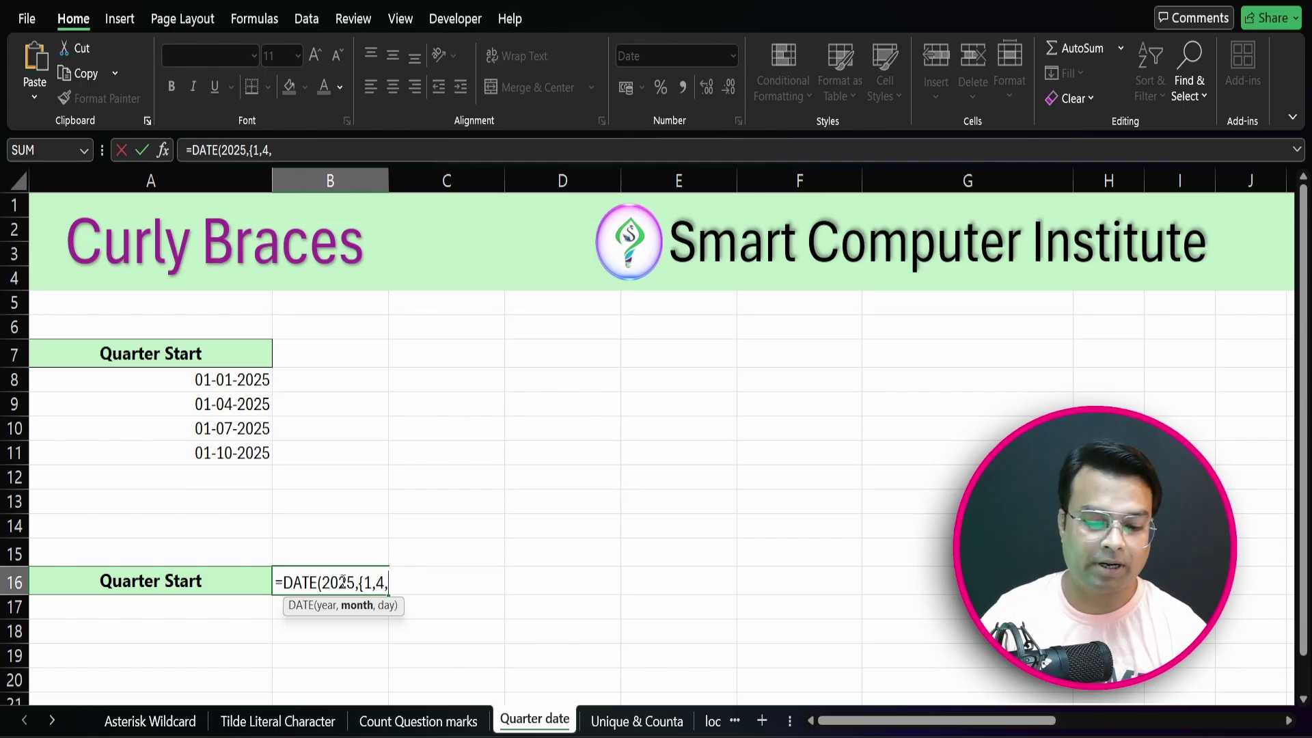
text(7,)
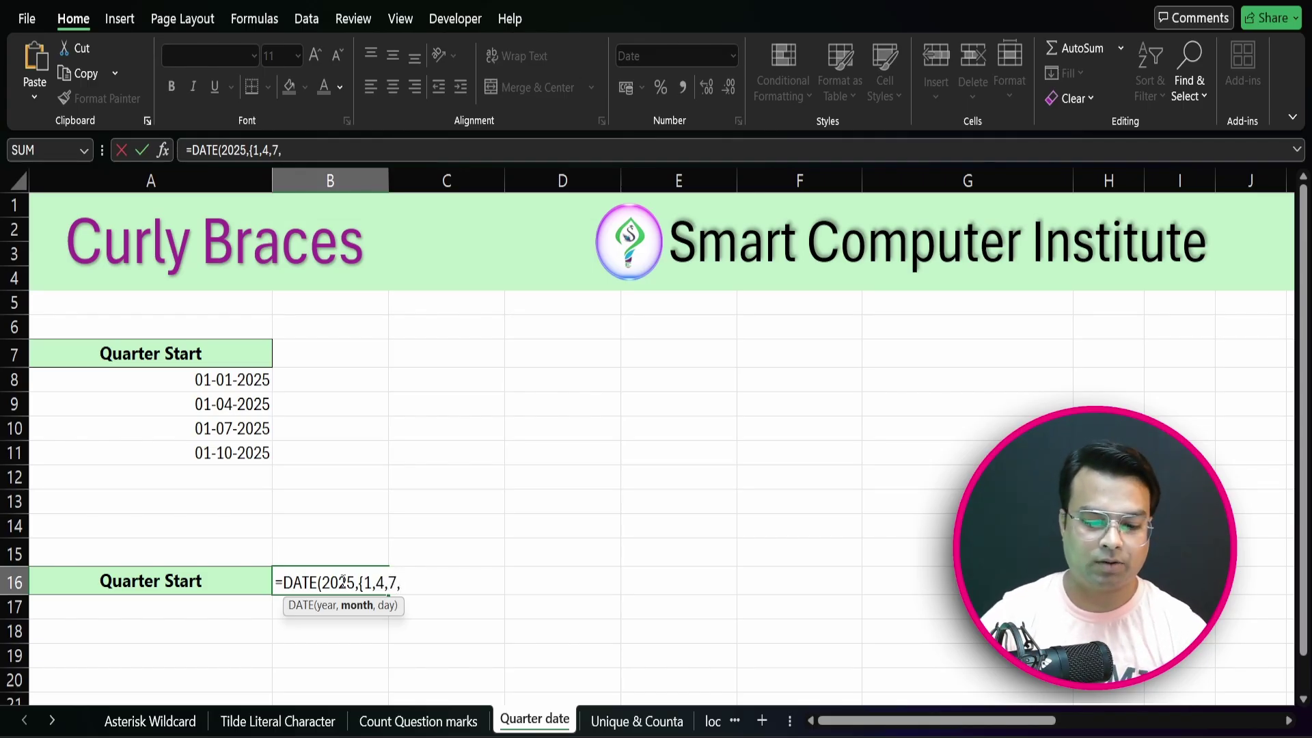
text(10)
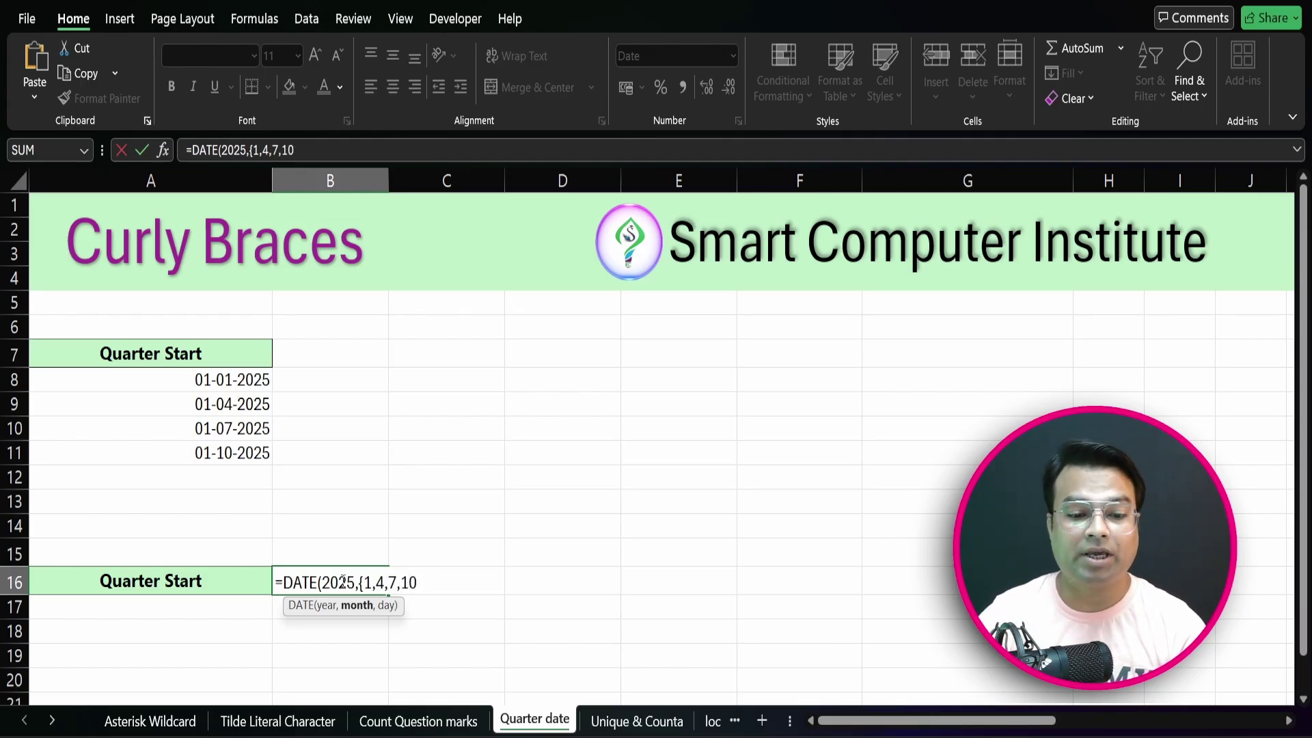
text(})
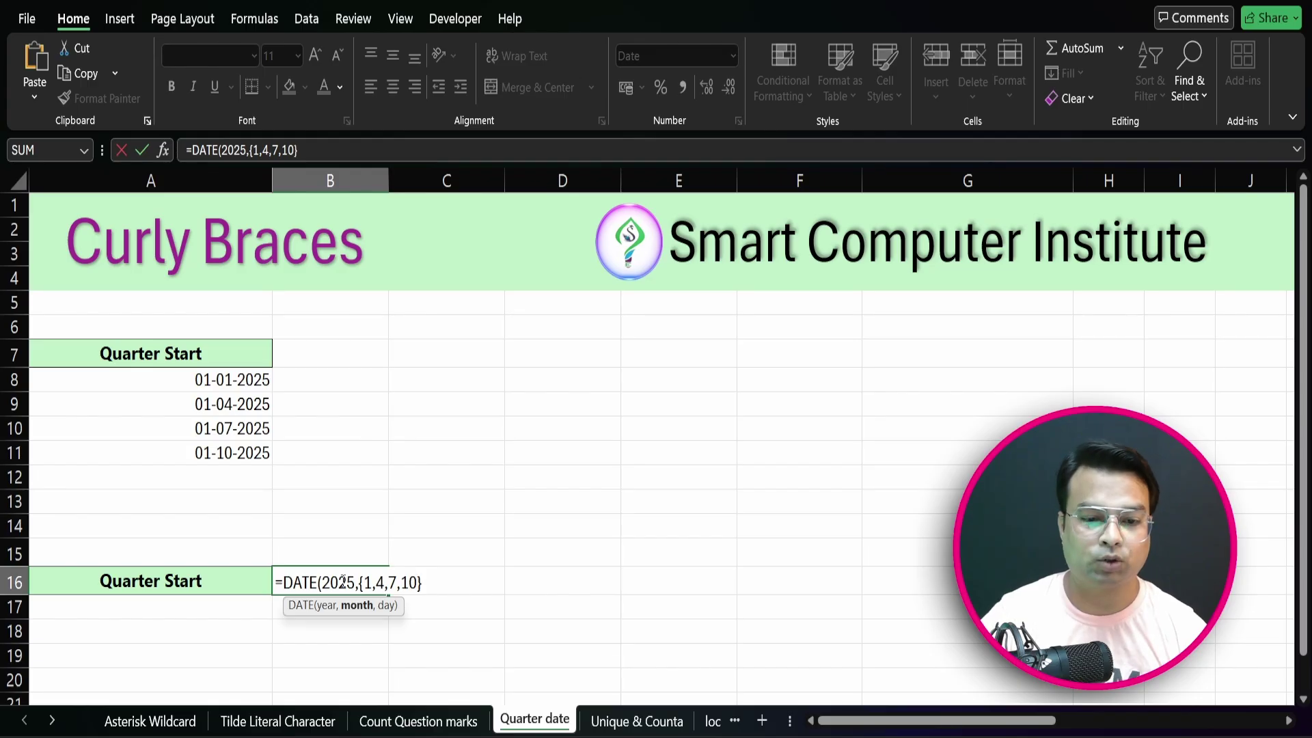
text(,)
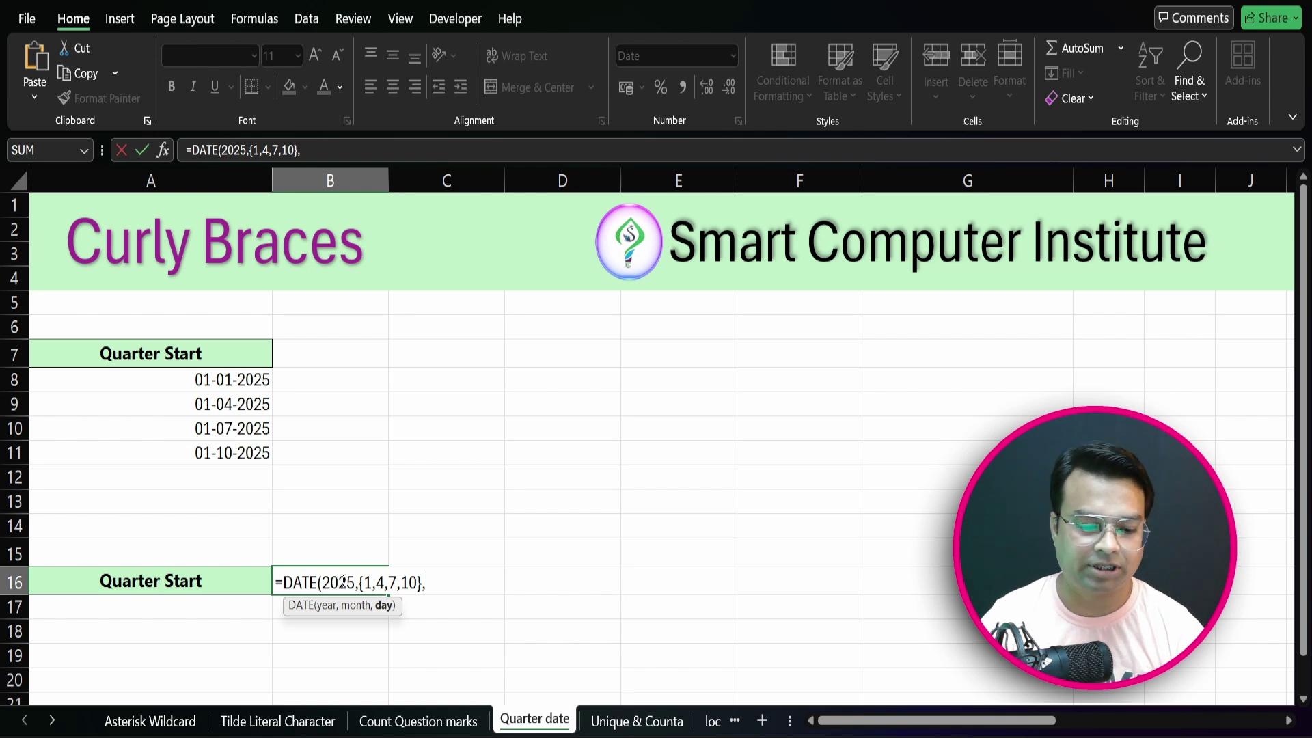
text(1))
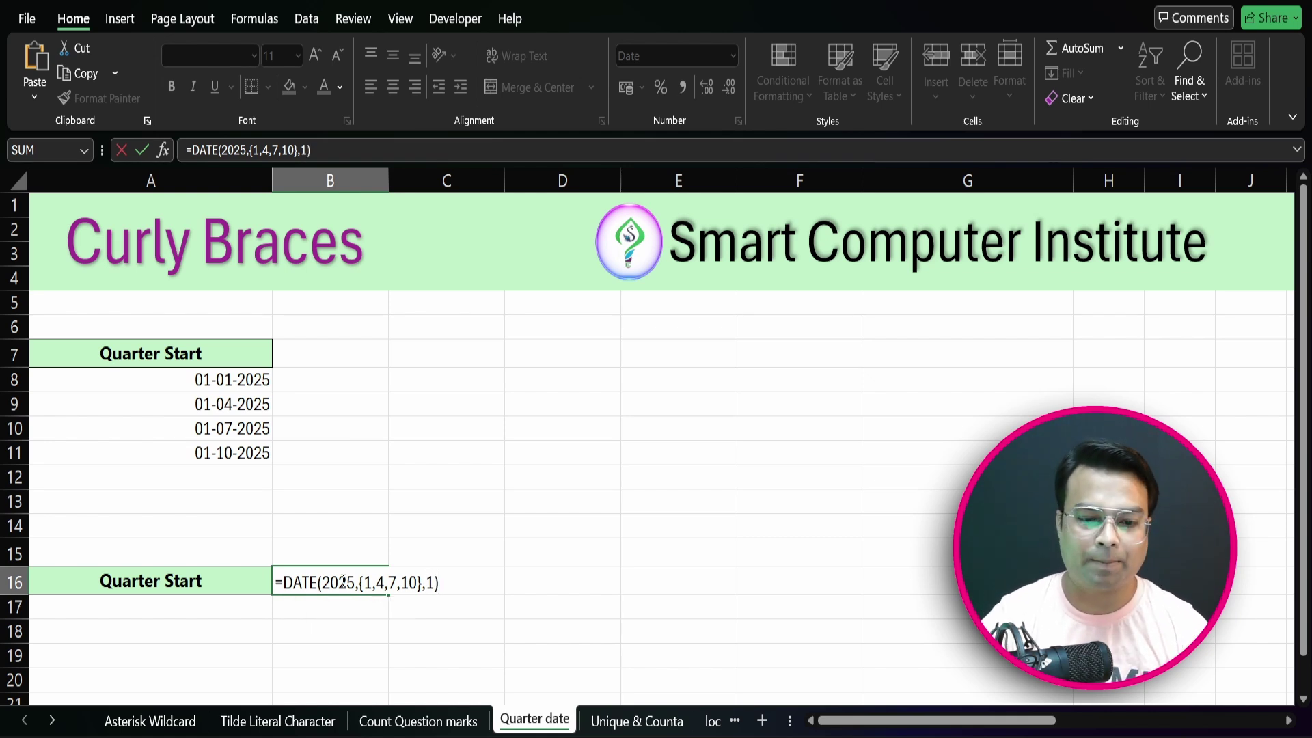
key(Return)
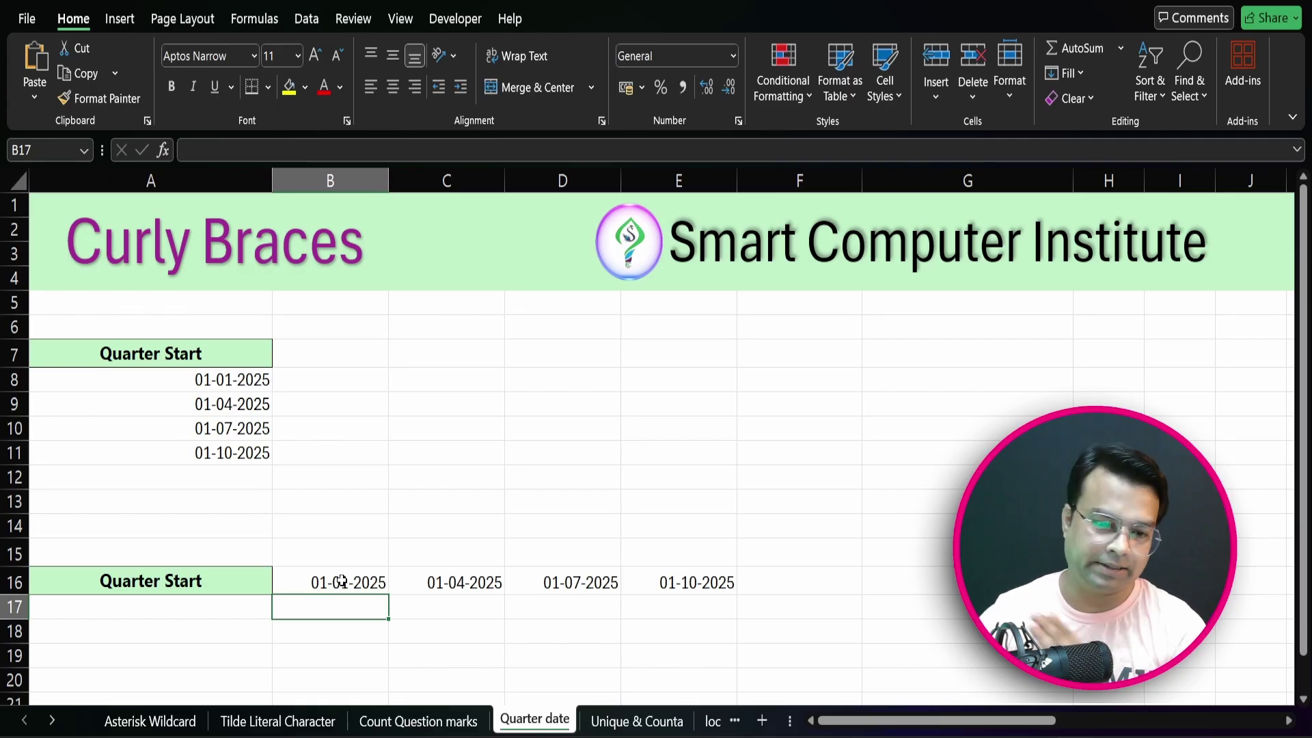
Compare the semicolon-separated months in the A8 formula with the comma-separated months in the B16 formula.
click(264, 386)
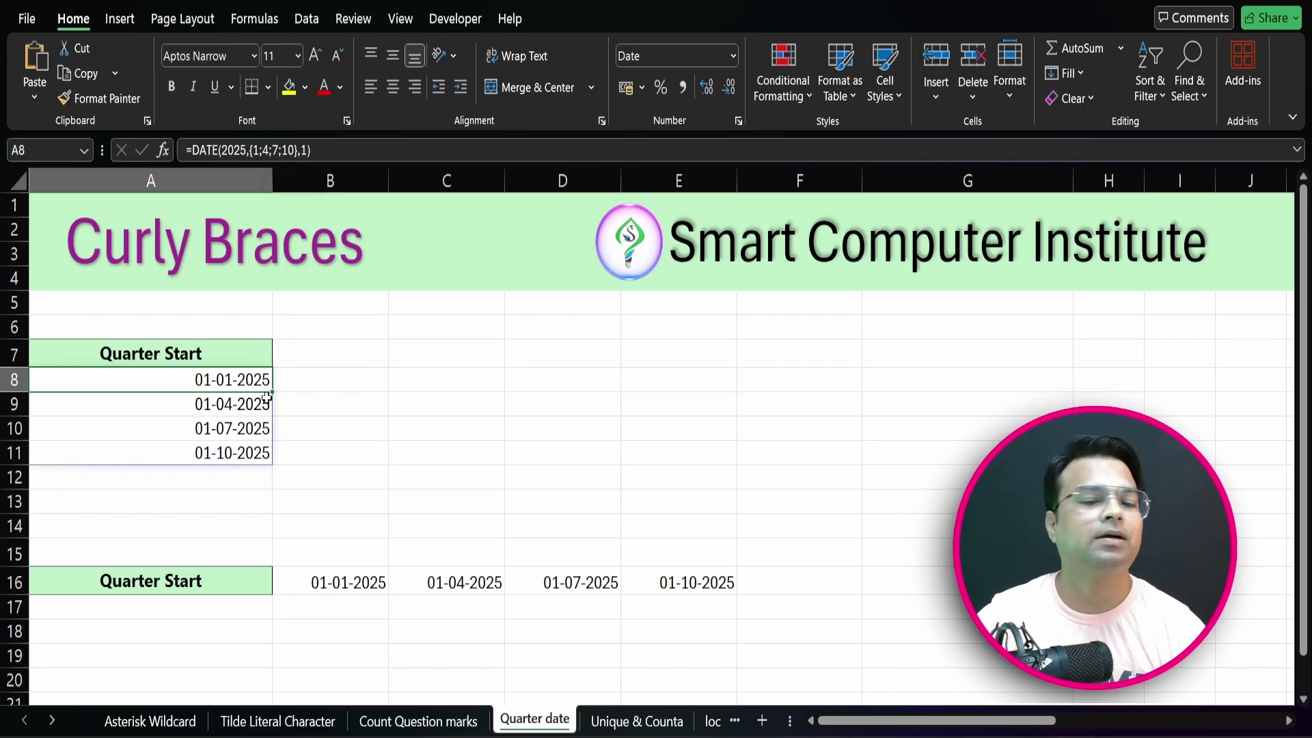
click(363, 585)
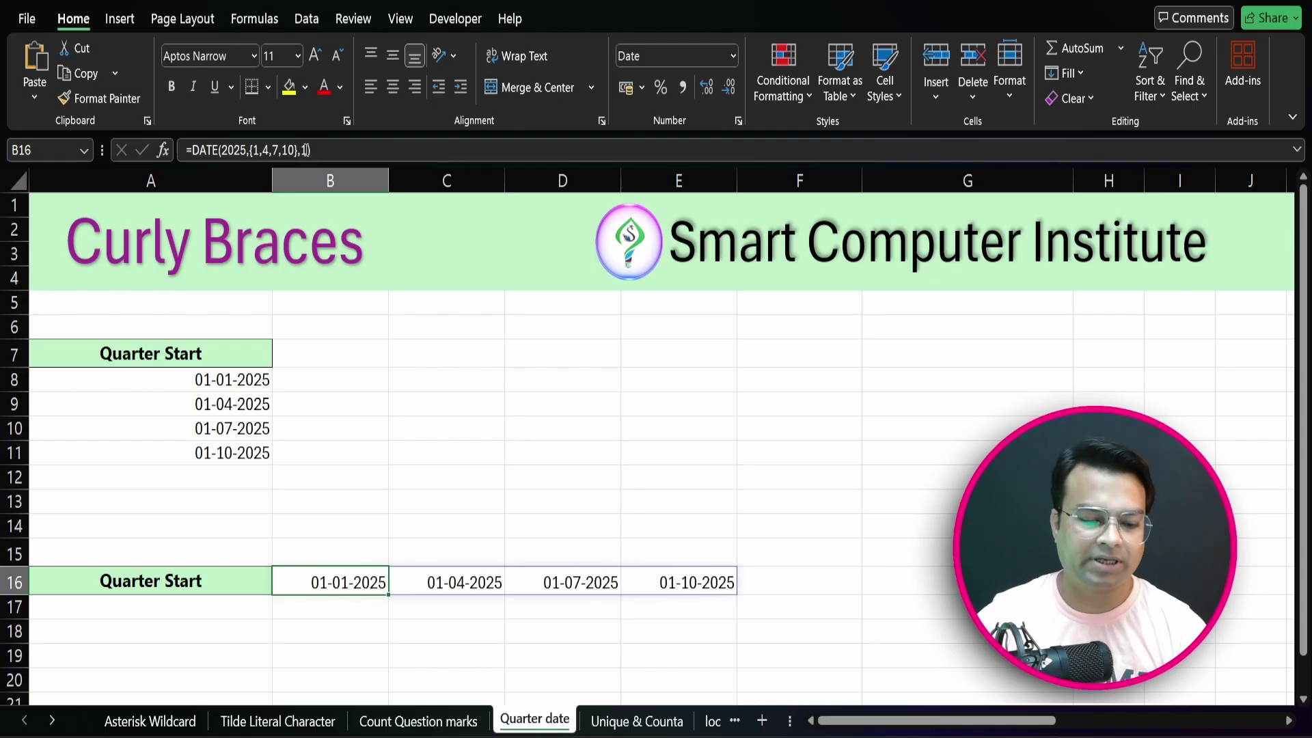
ctrl+scroll(317, 240, up, 3)
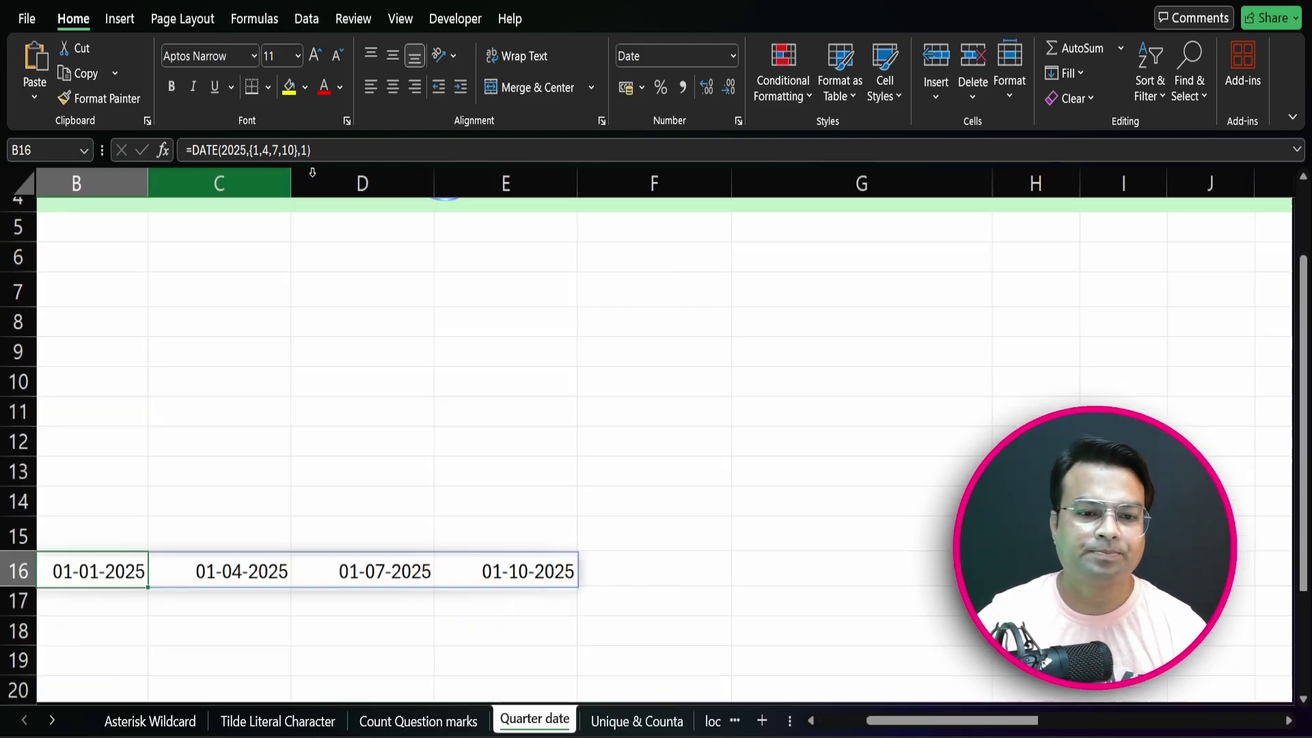
ctrl+scroll(314, 184, down, 3)
ctrl+scroll(316, 198, up, 4)
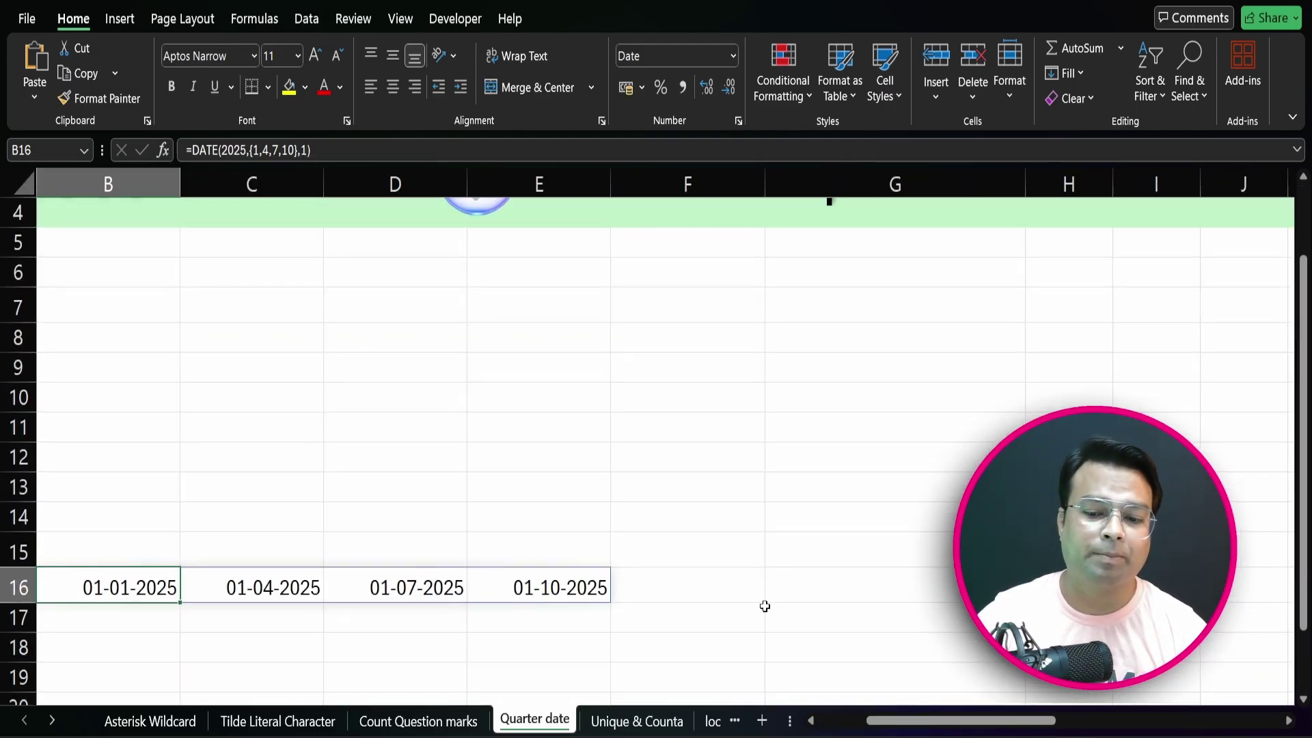
drag(877, 723, 815, 718)
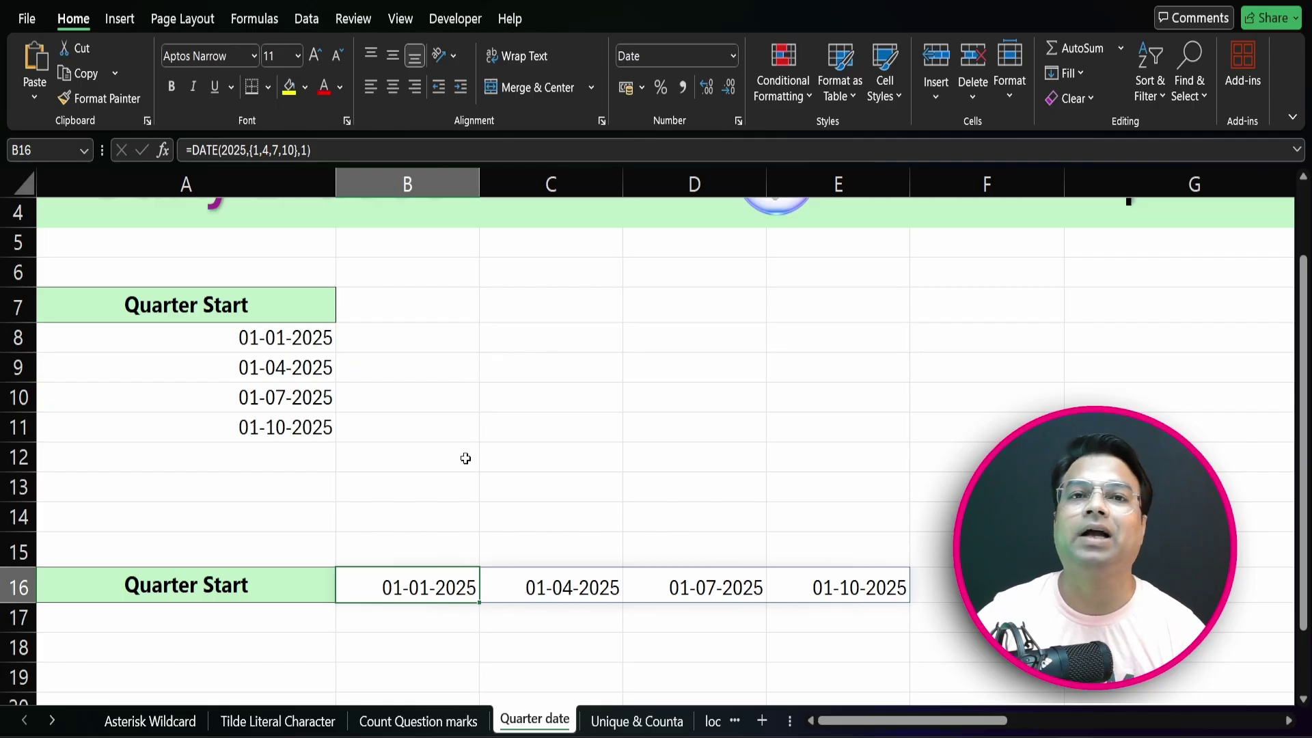
scroll(466, 458, up, 1)
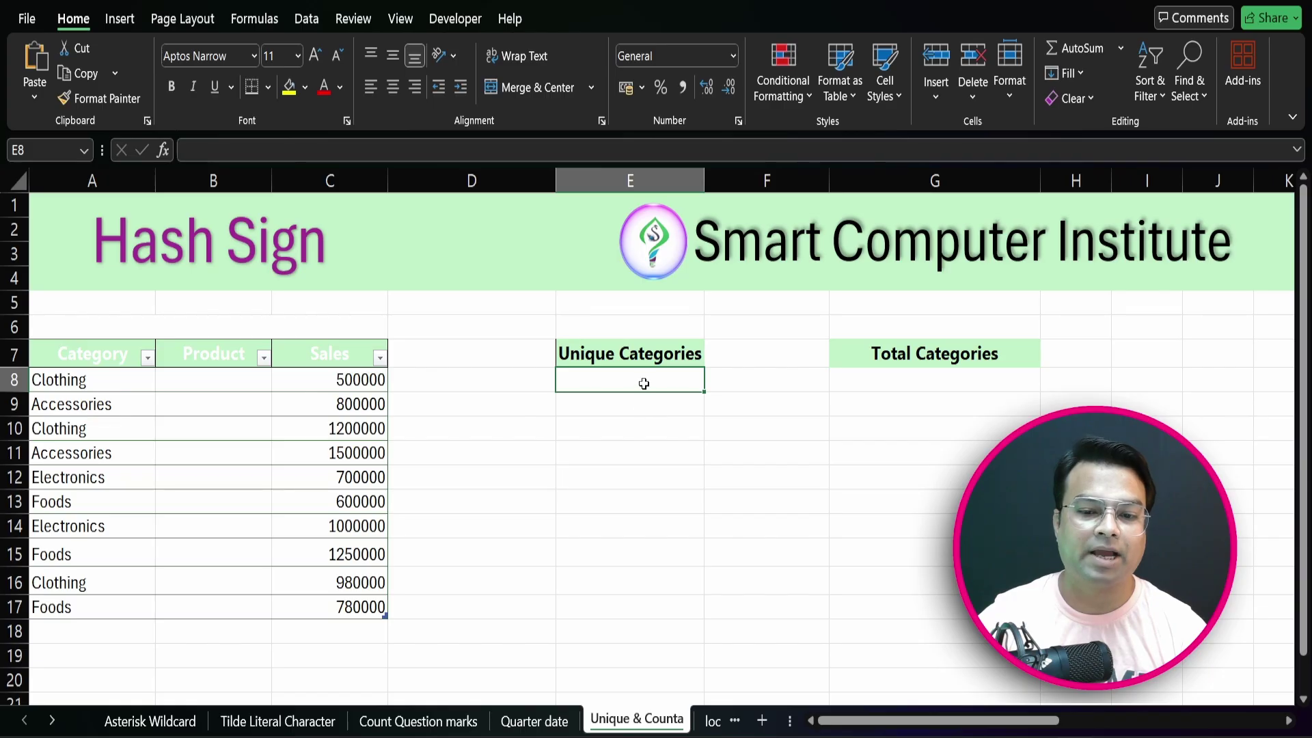
On the Unique & Counta sheet, enter =UNIQUE(Table1[Category]) in E8 to list the unique categories.
mouse_move(643, 383)
mouse_down()
mouse_move(639, 470)
mouse_move(630, 379)
mouse_up()
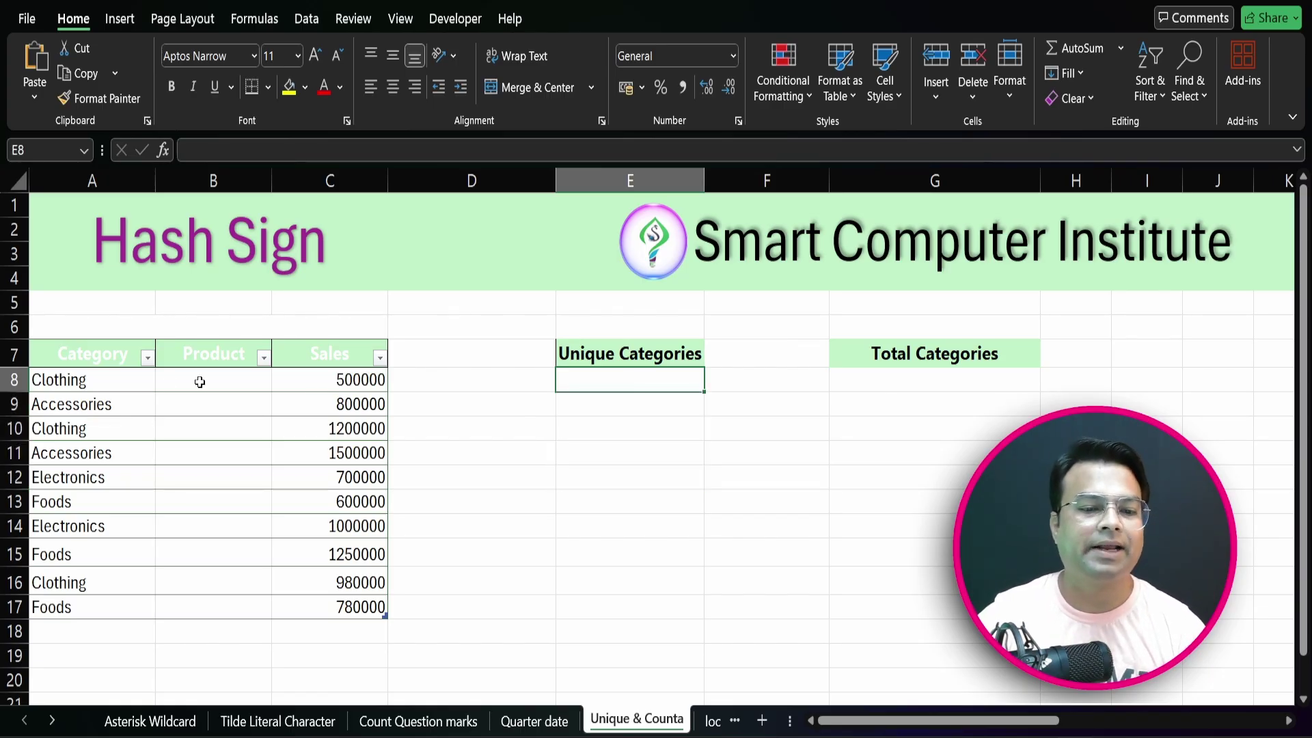
drag(102, 359, 391, 619)
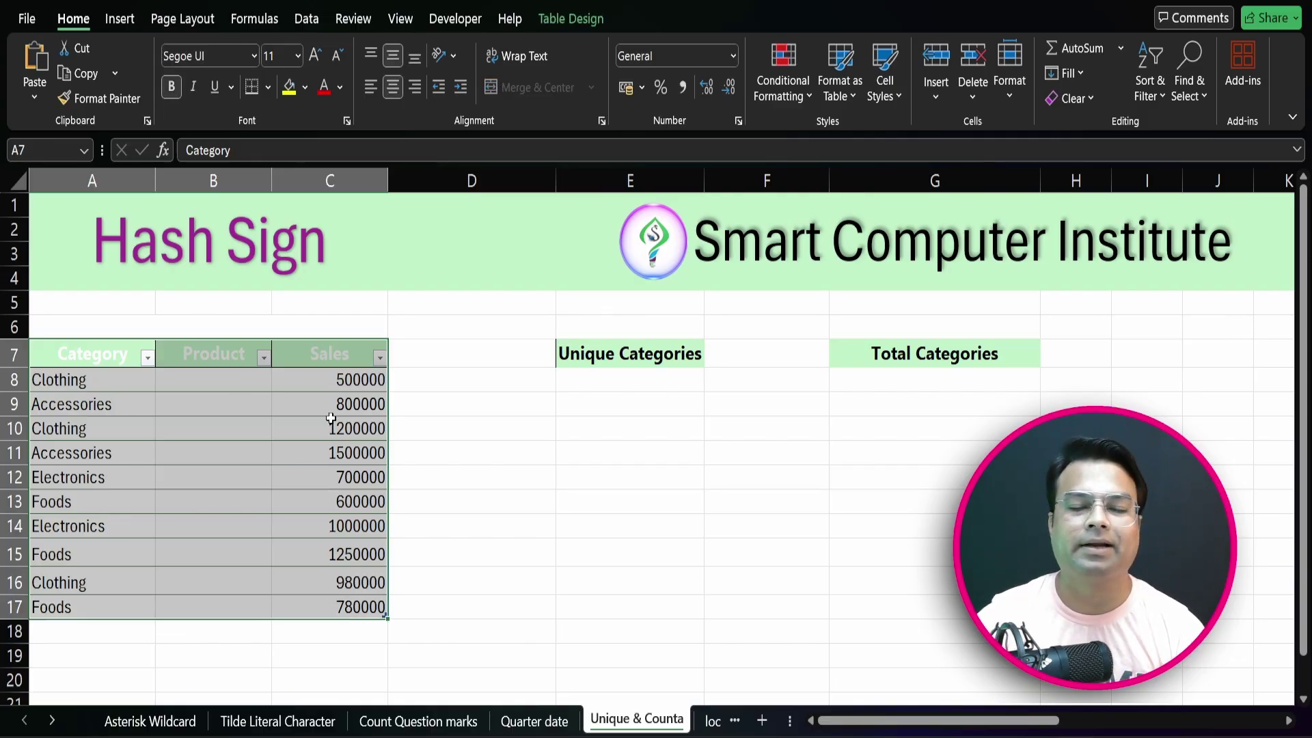
click(589, 378)
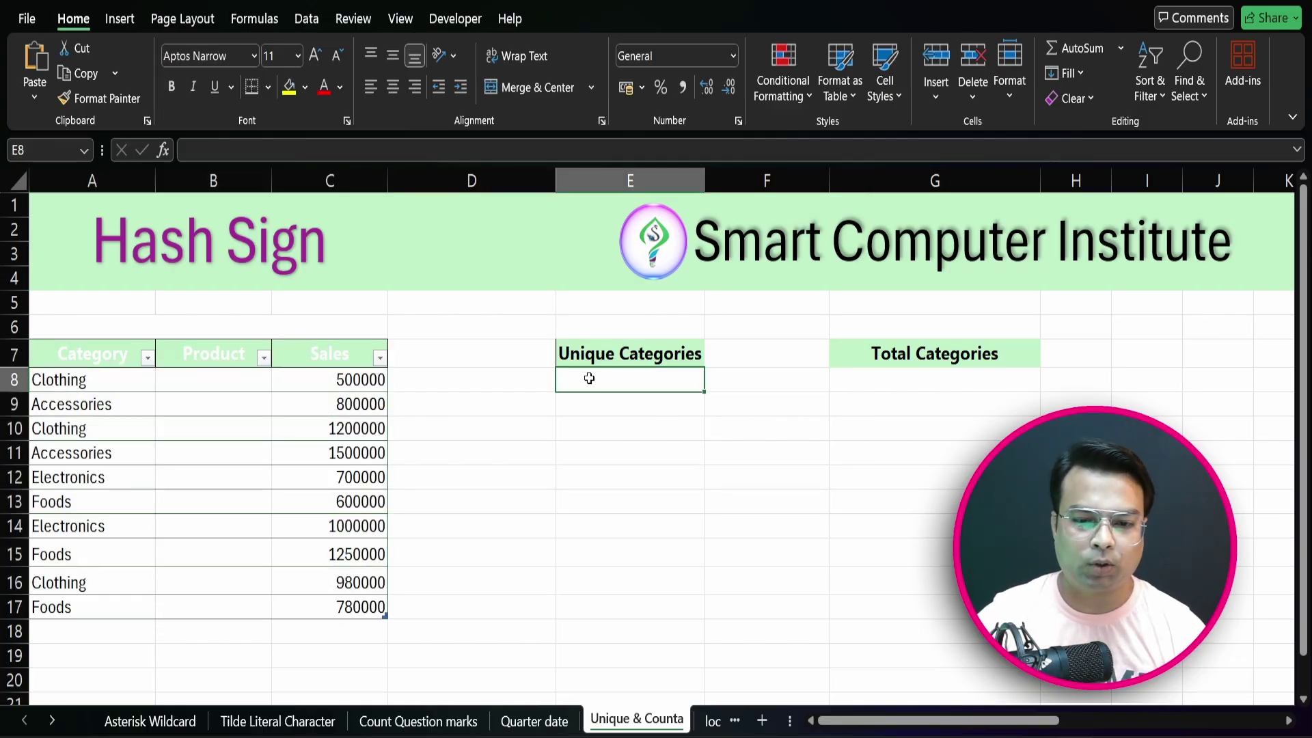
text(=)
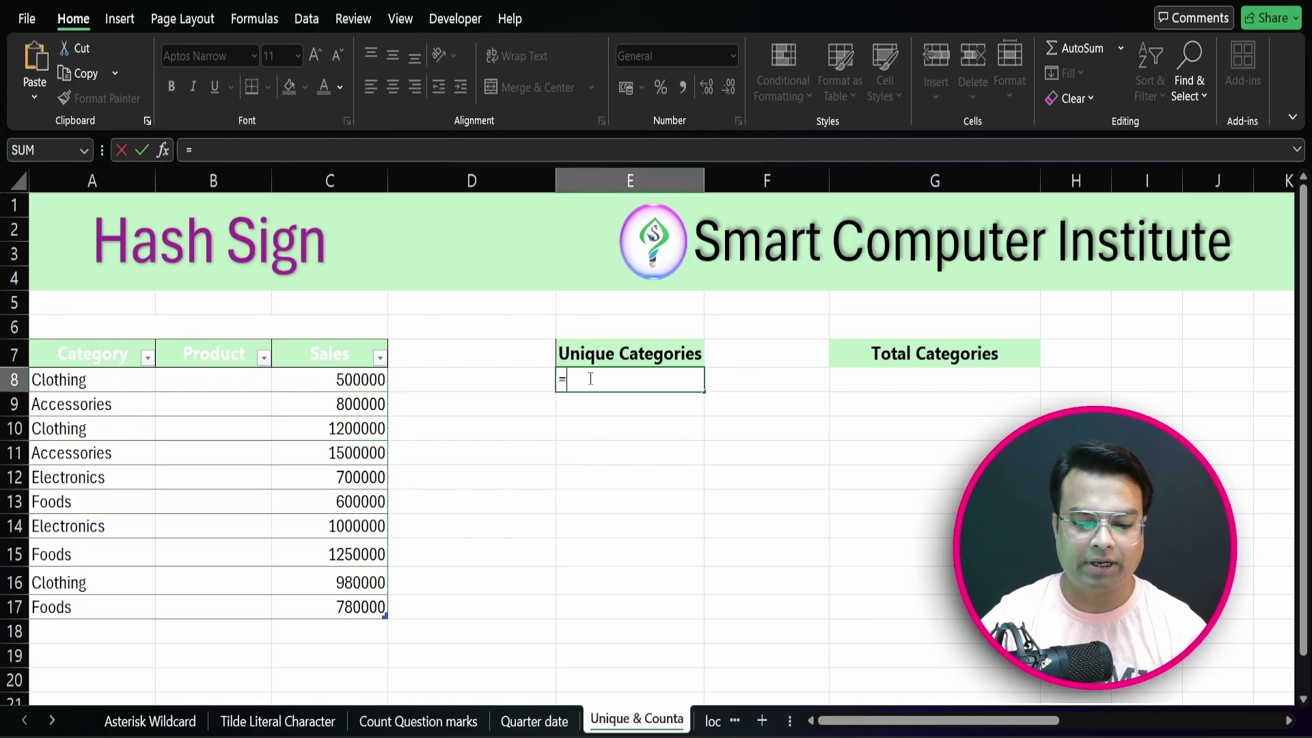
text(uni)
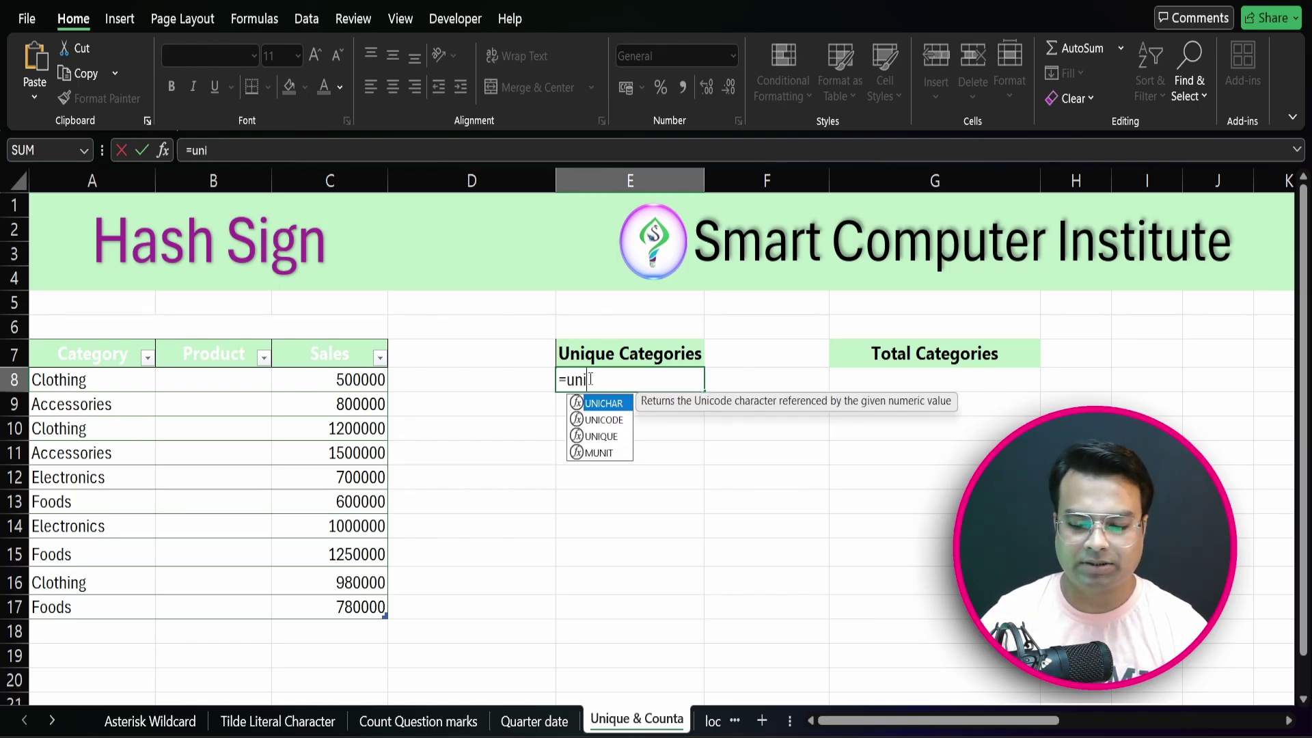
key(Down)
key(Down)
key(Tab)
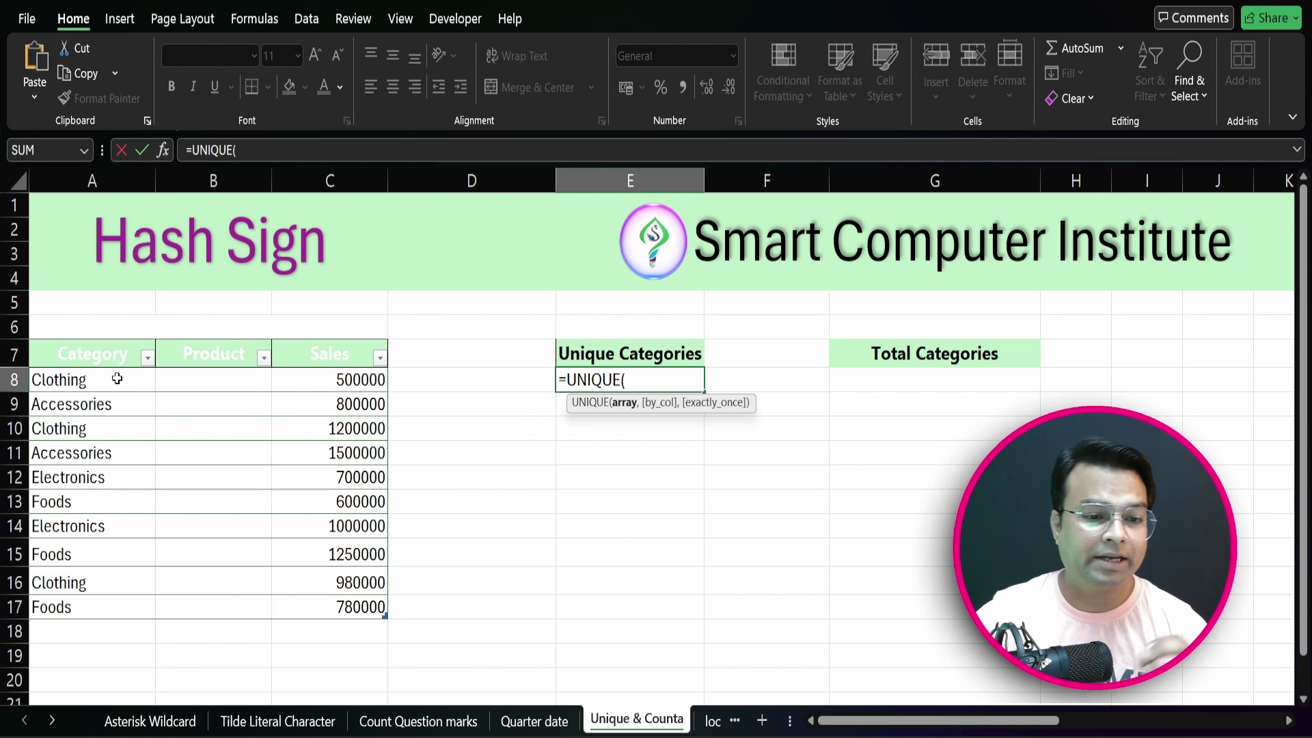
drag(117, 378, 114, 599)
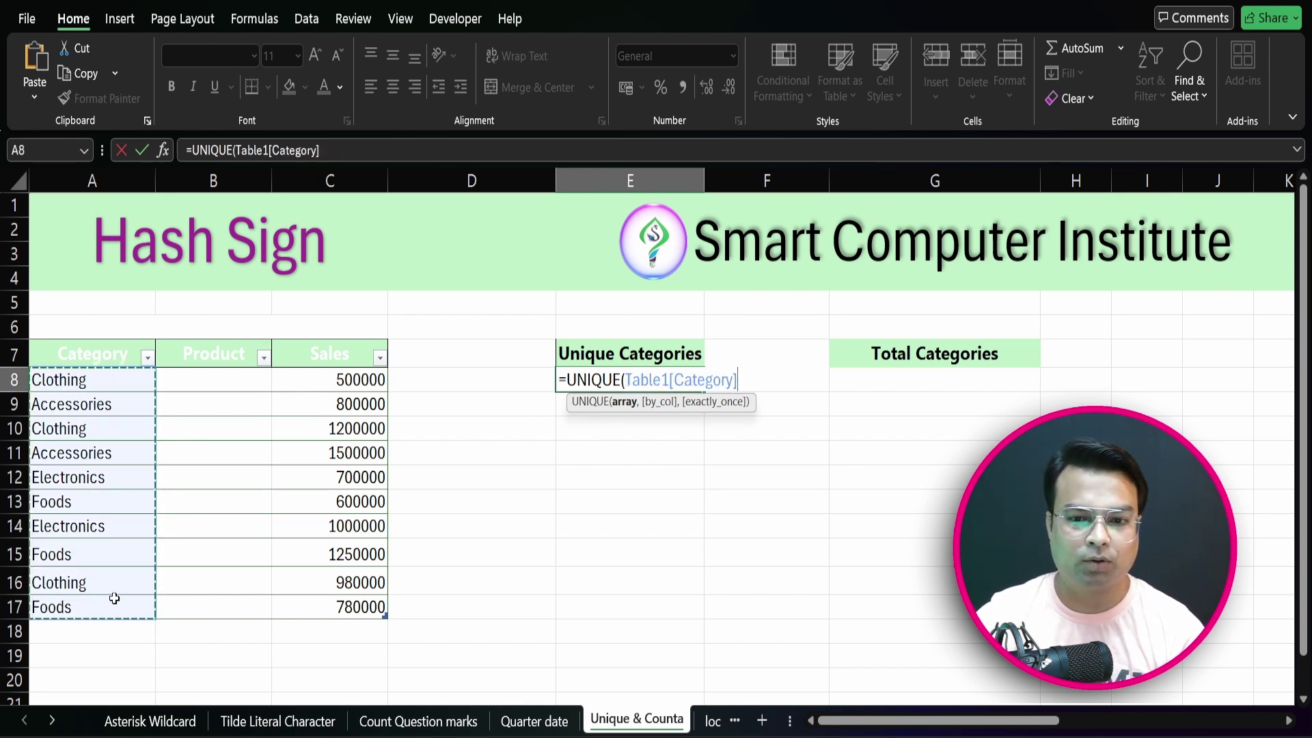
text())
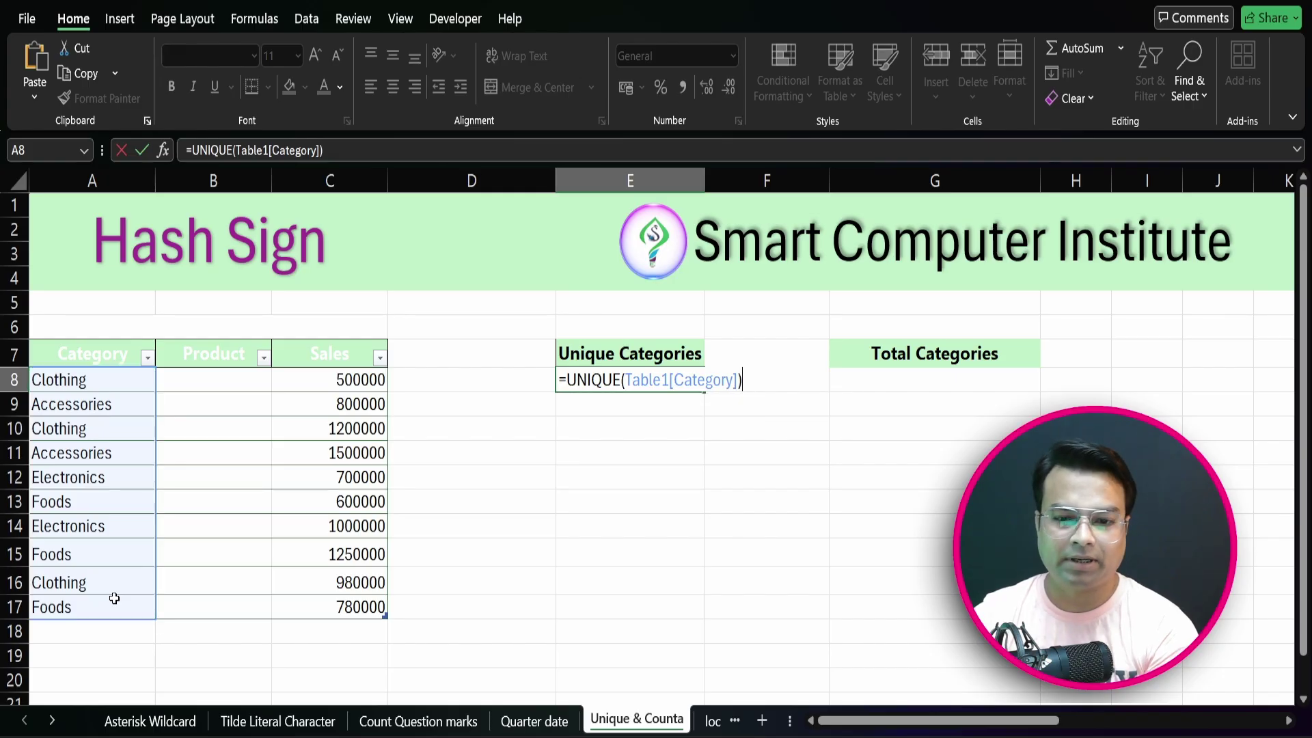
key(Return)
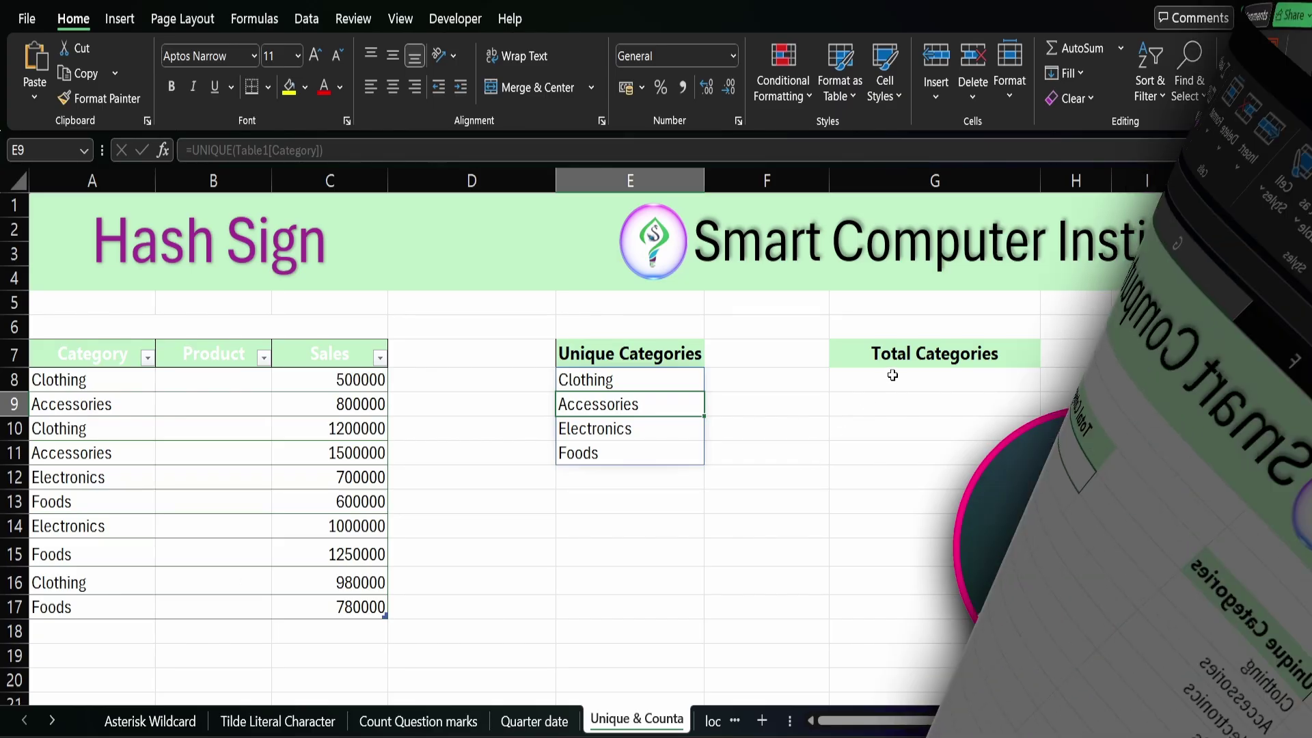
Enter =COUNTIF(Table1[#All],E8#) in G8 to count the table entries for every category in the spilled unique list.
click(964, 395)
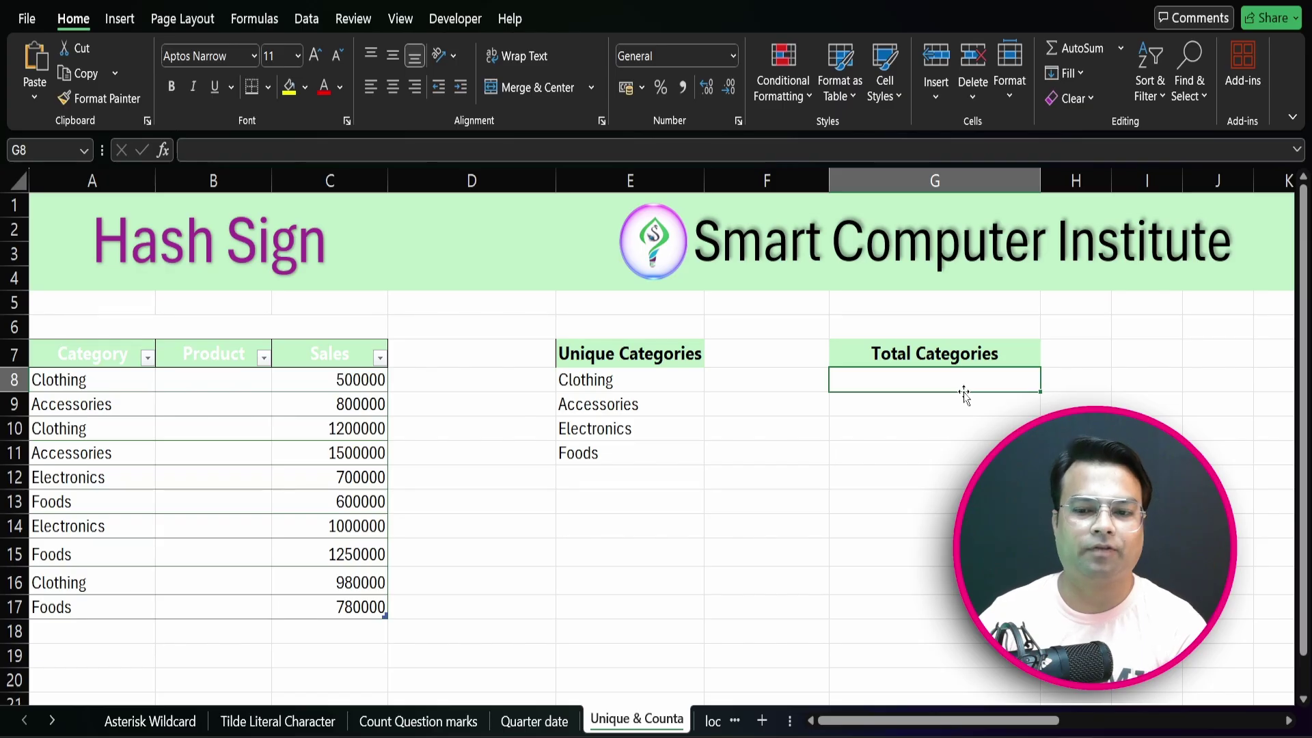
text(=countif)
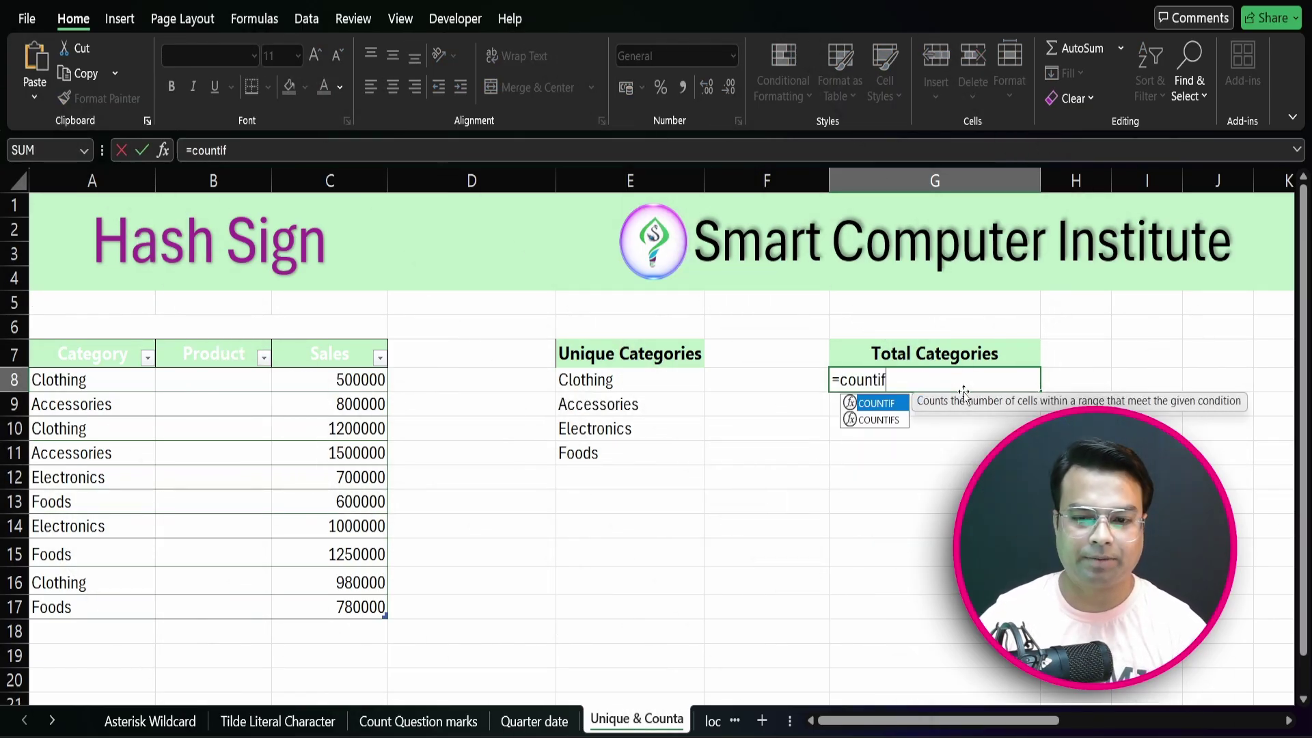
key(Tab)
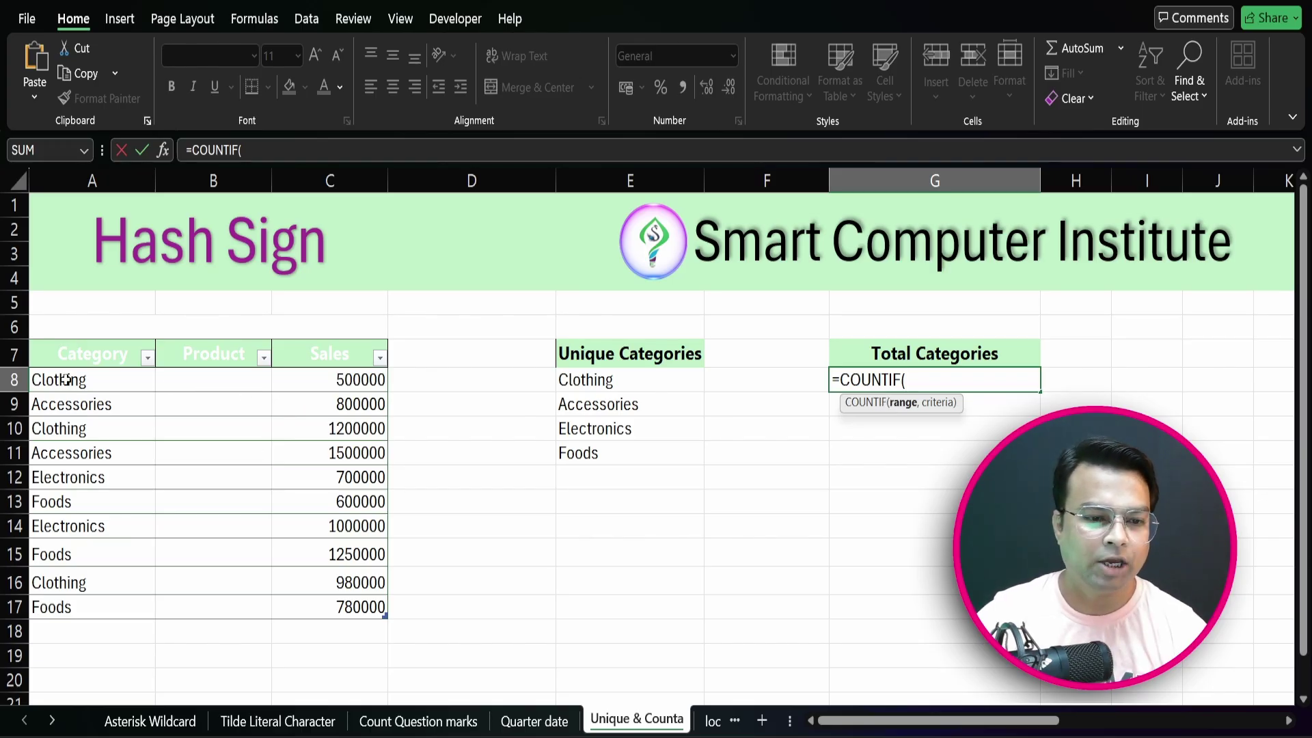
drag(66, 380, 330, 607)
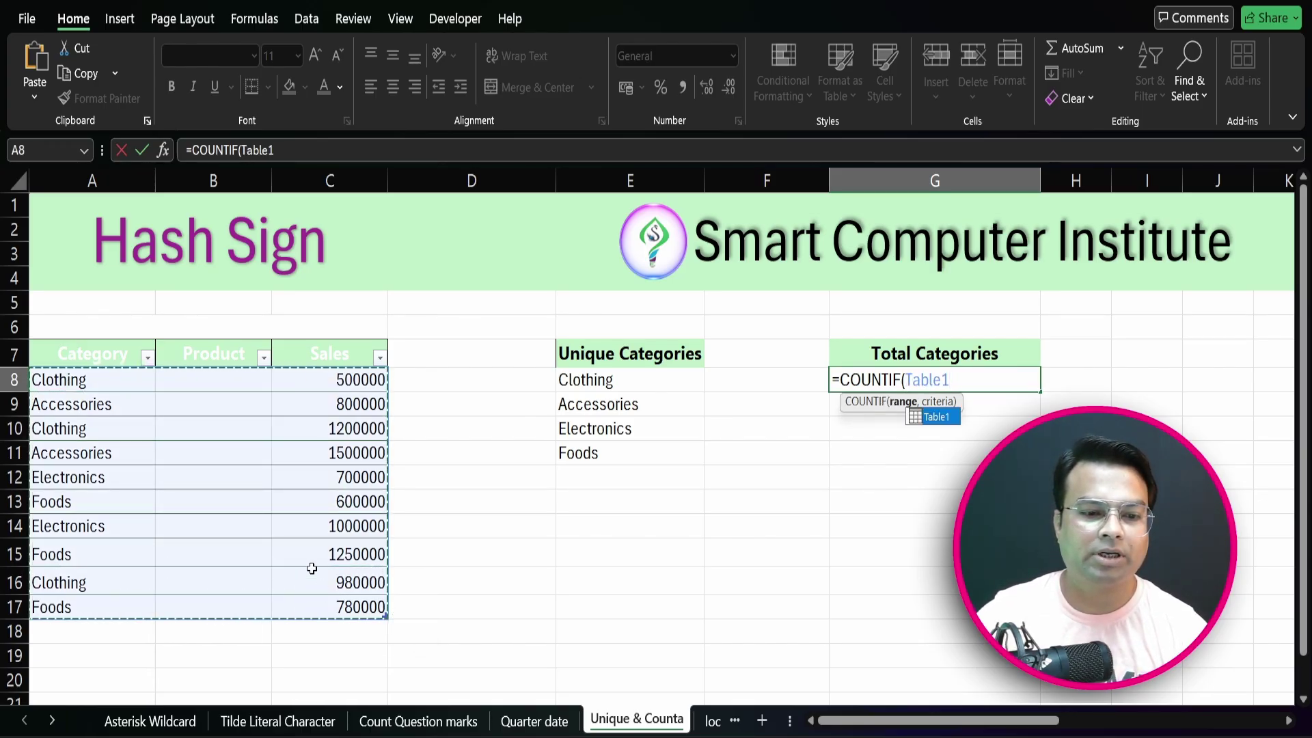
drag(88, 353, 334, 606)
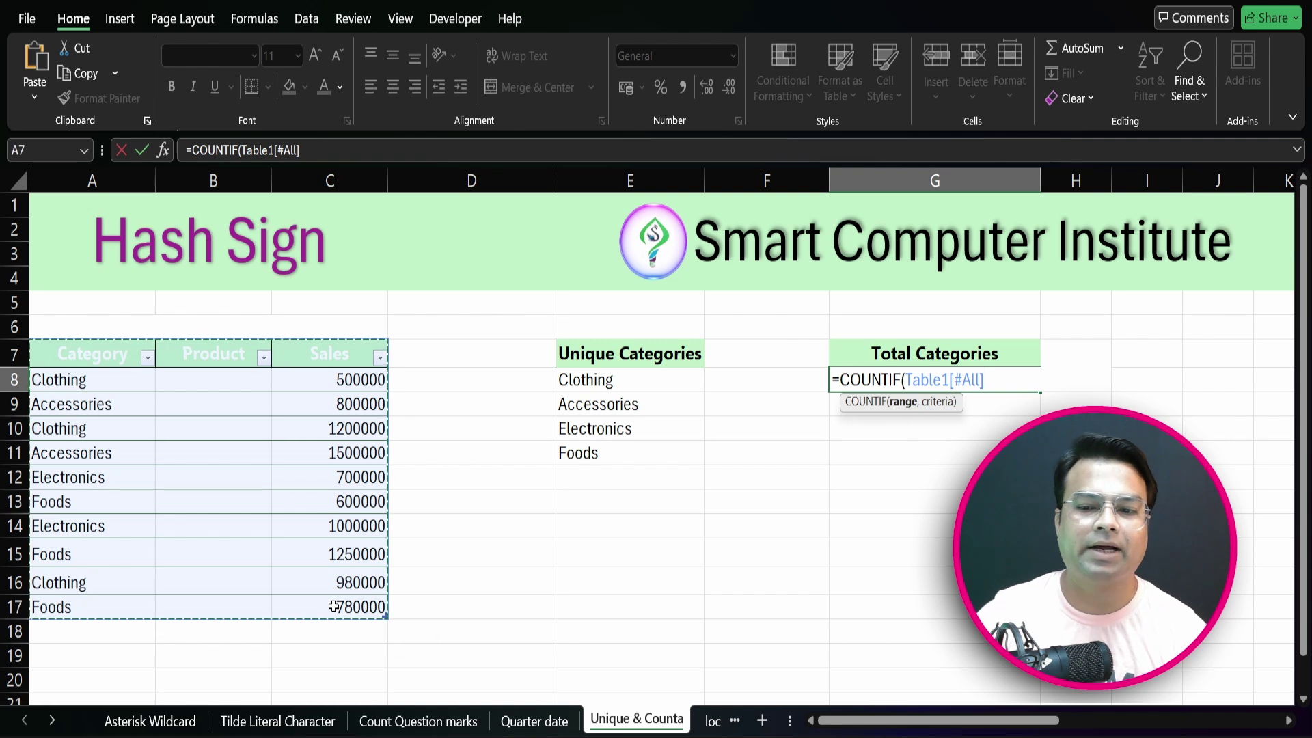
text(,)
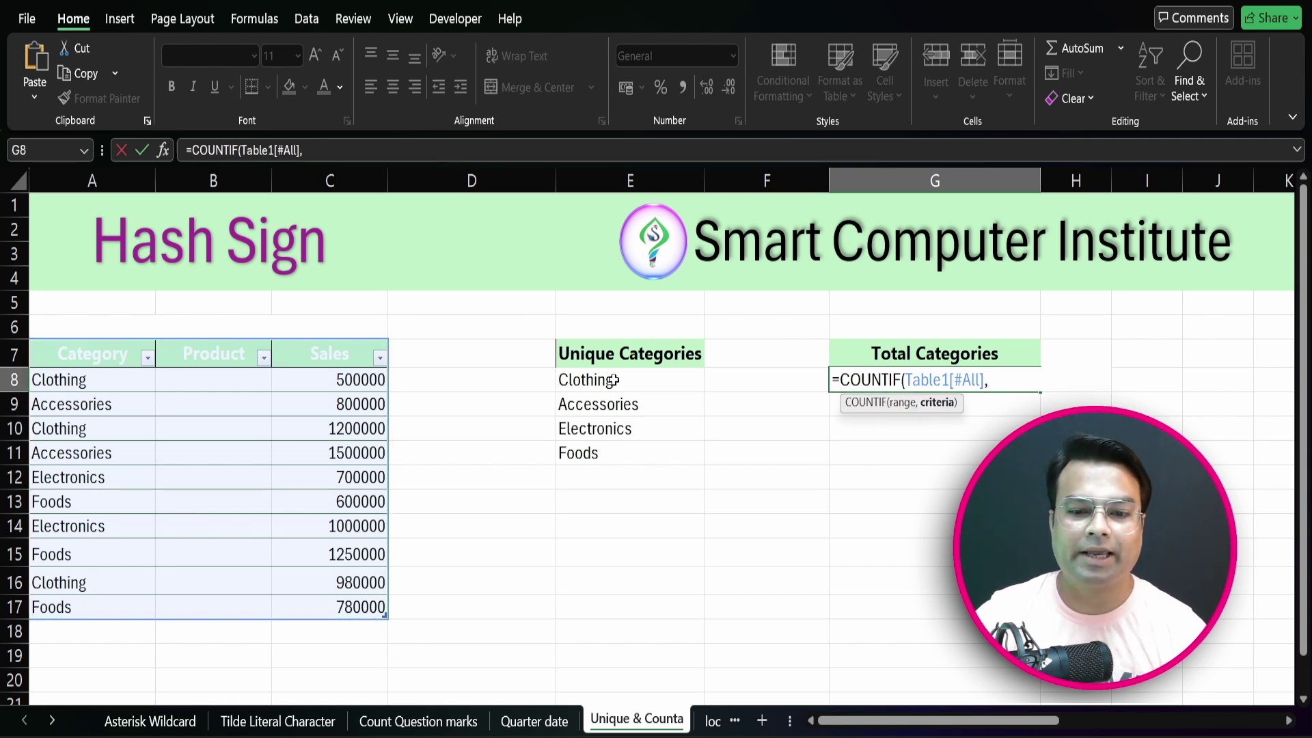
drag(614, 380, 616, 445)
text())
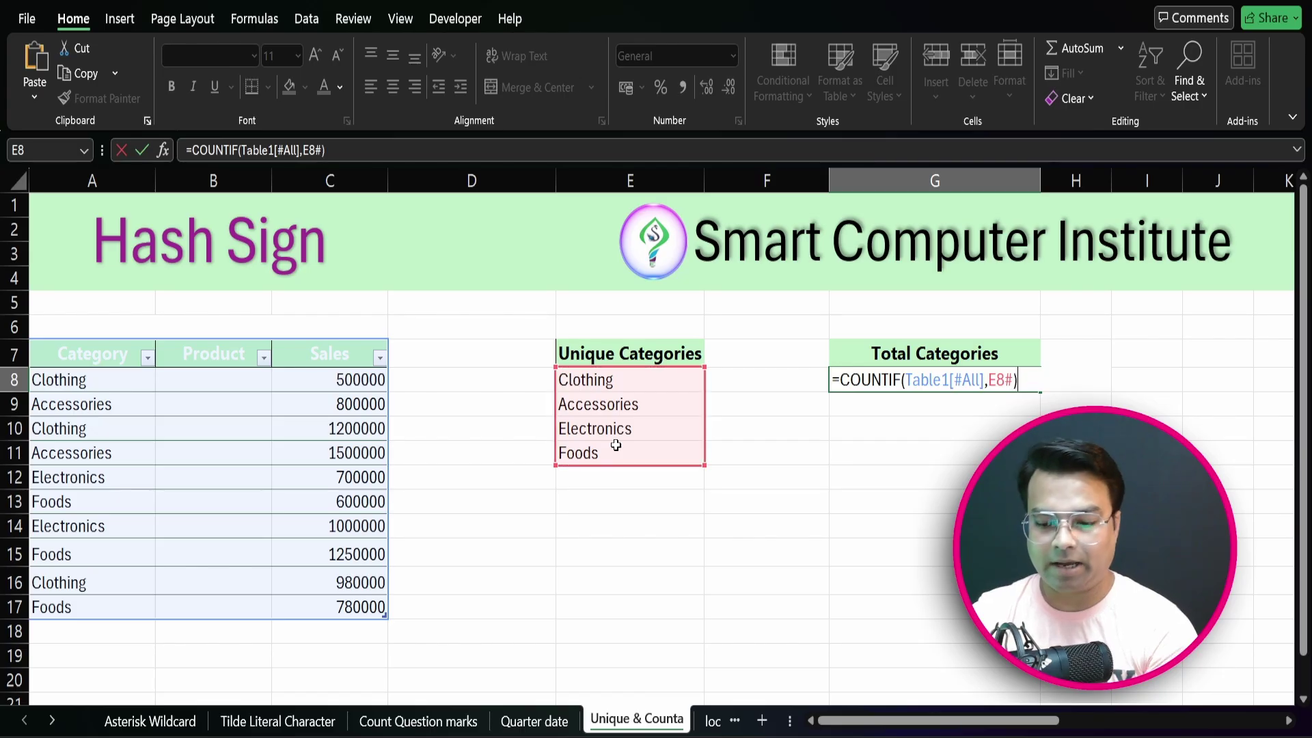
key(Return)
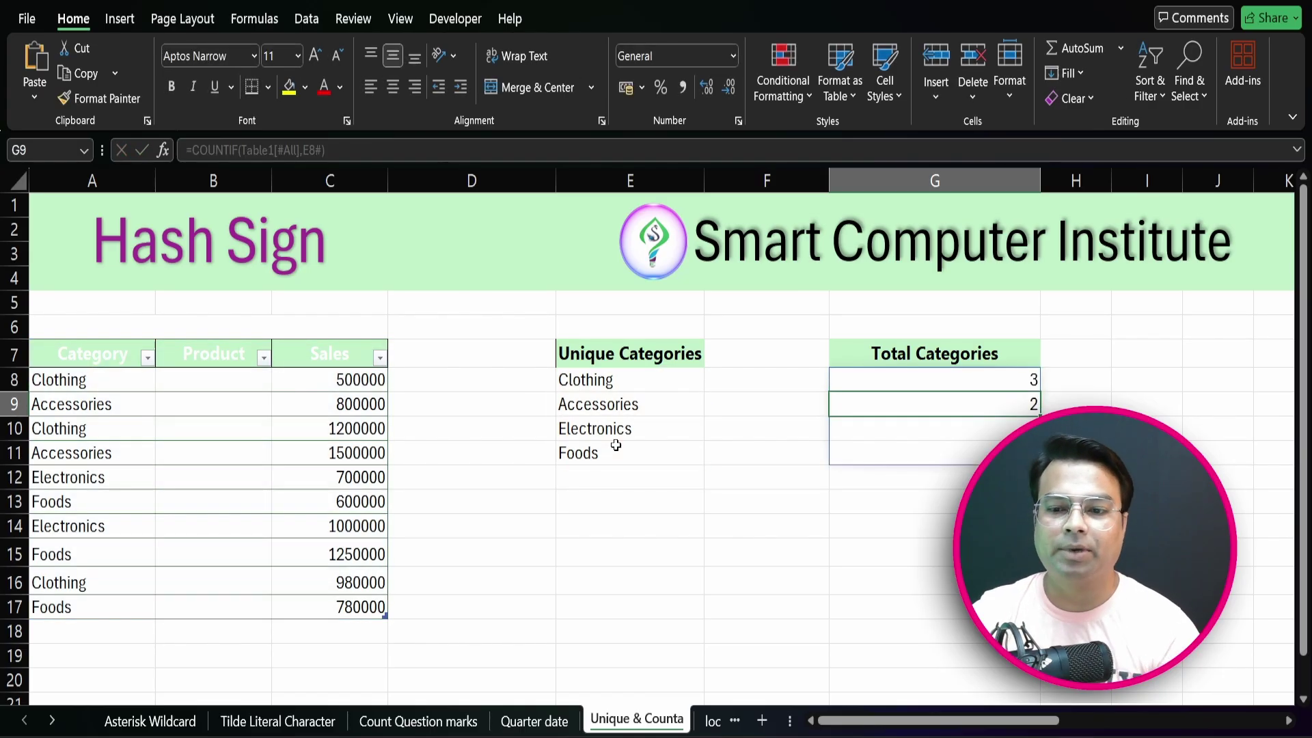
click(967, 418)
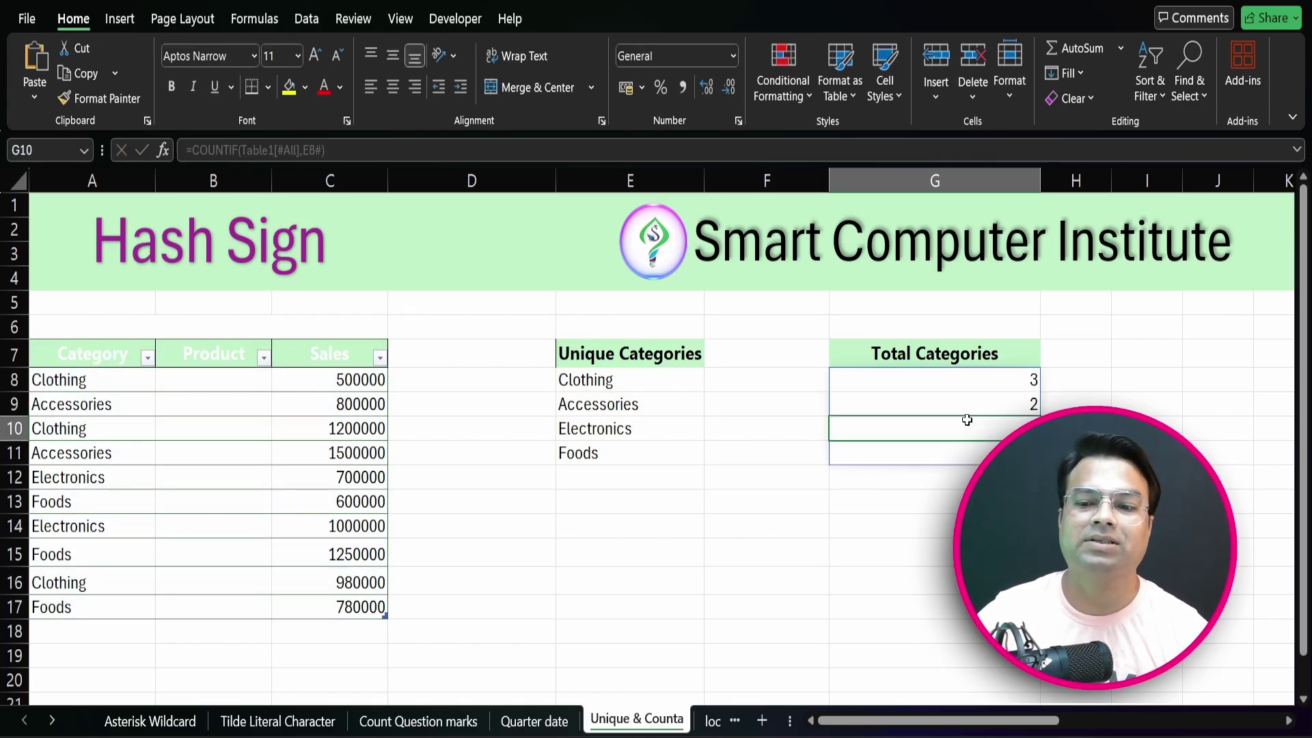
click(973, 387)
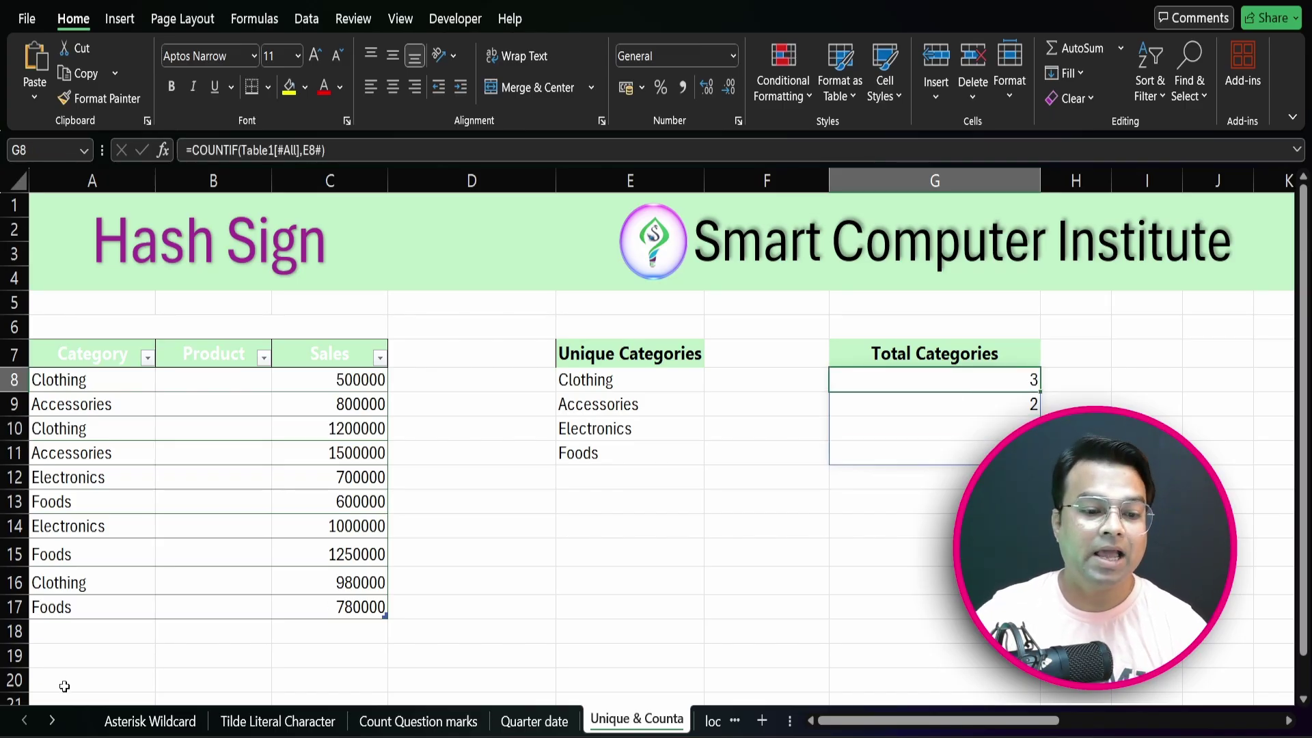
Add a row below the category table with category stock and sales 8745201, leaving the product blank.
click(65, 632)
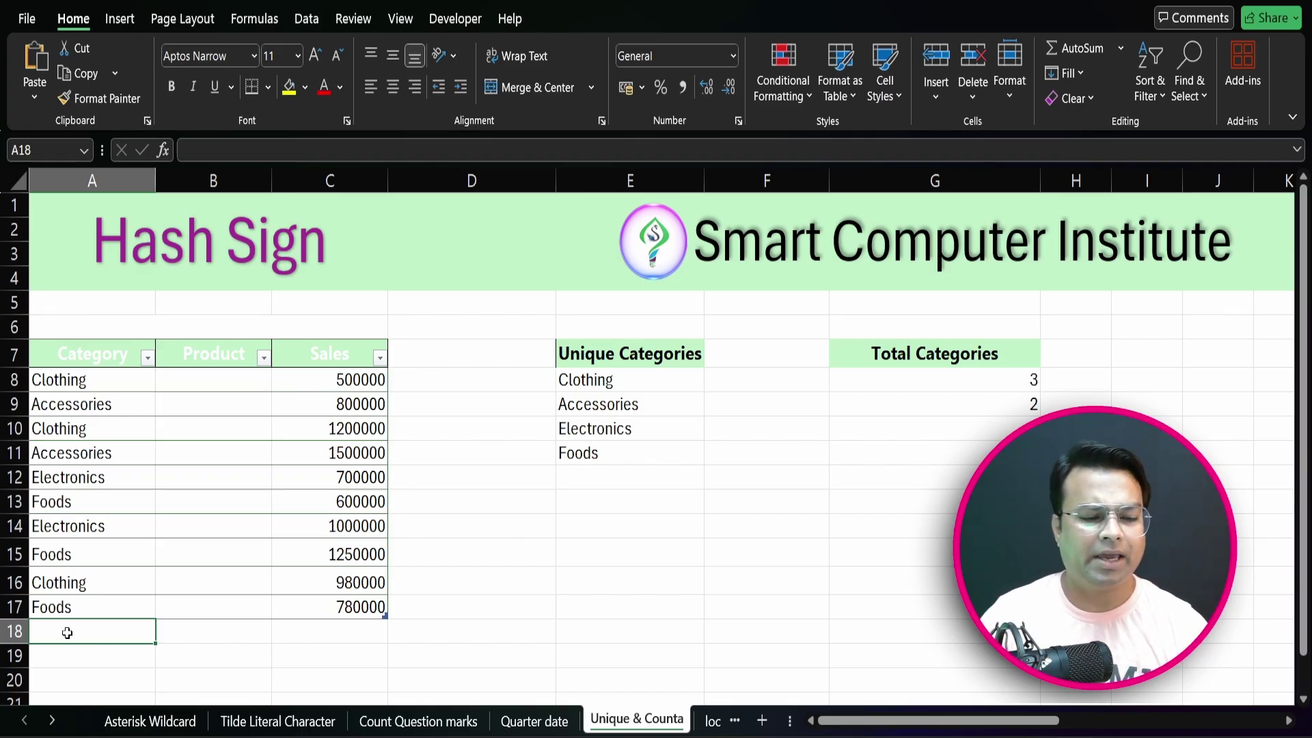
text(stock)
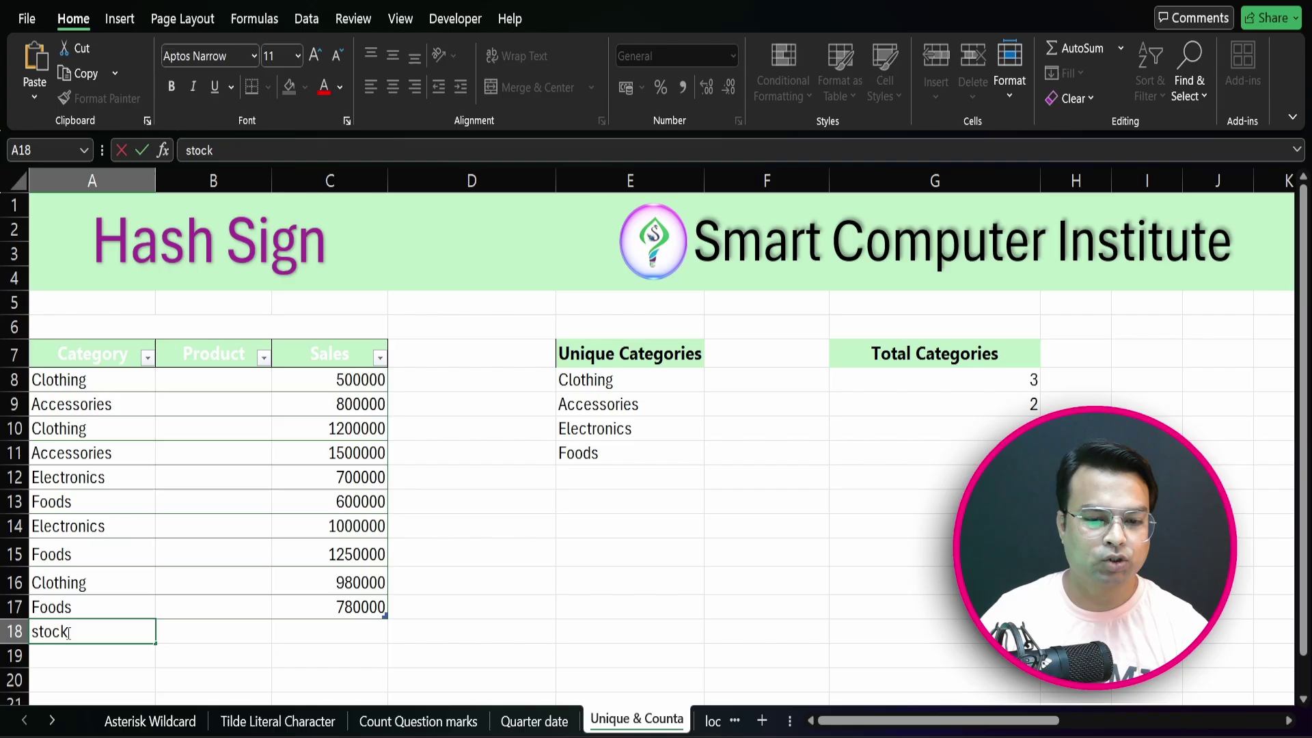
key(Tab)
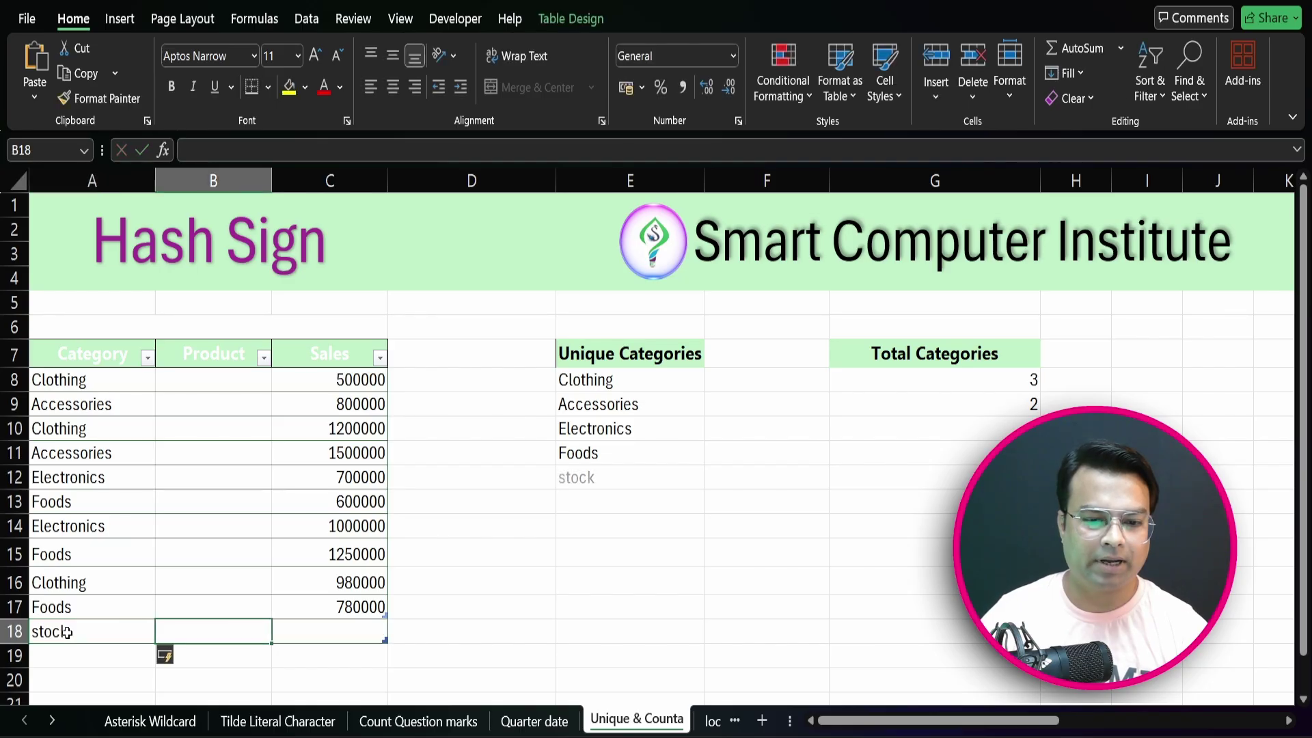
key(Tab)
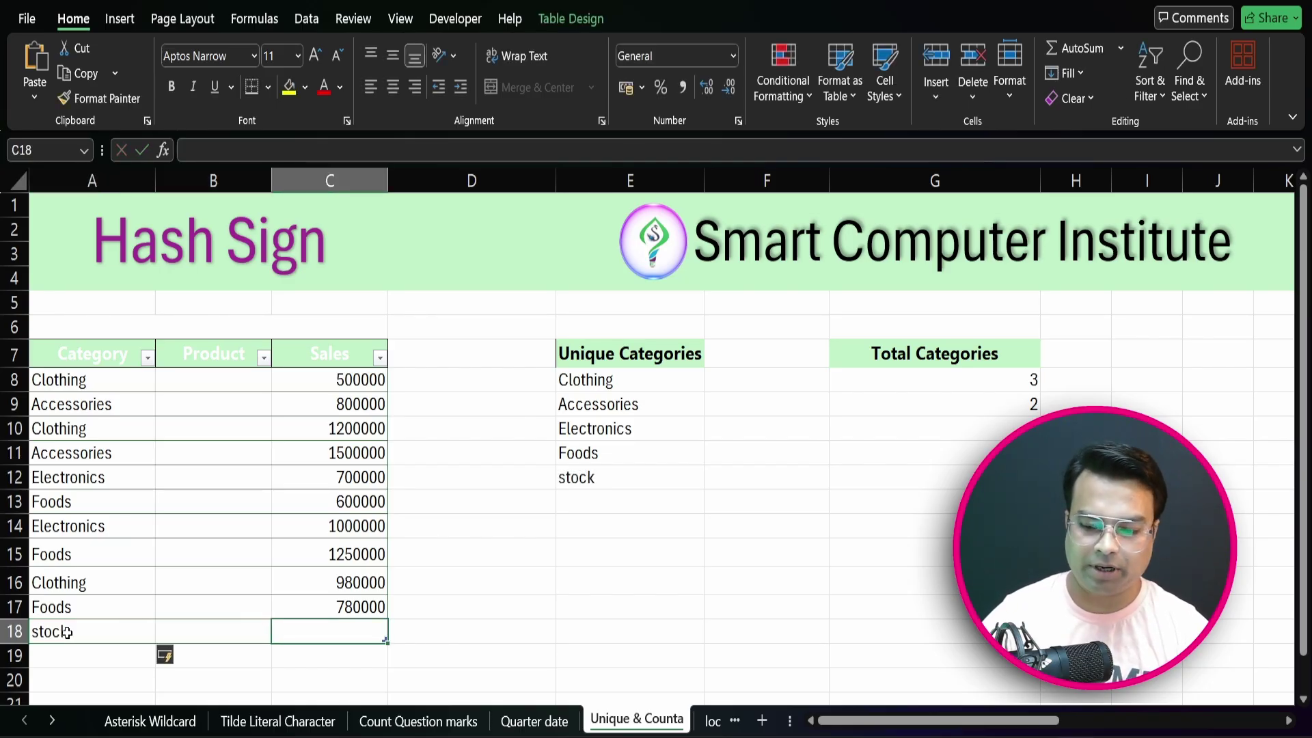
text(8745201)
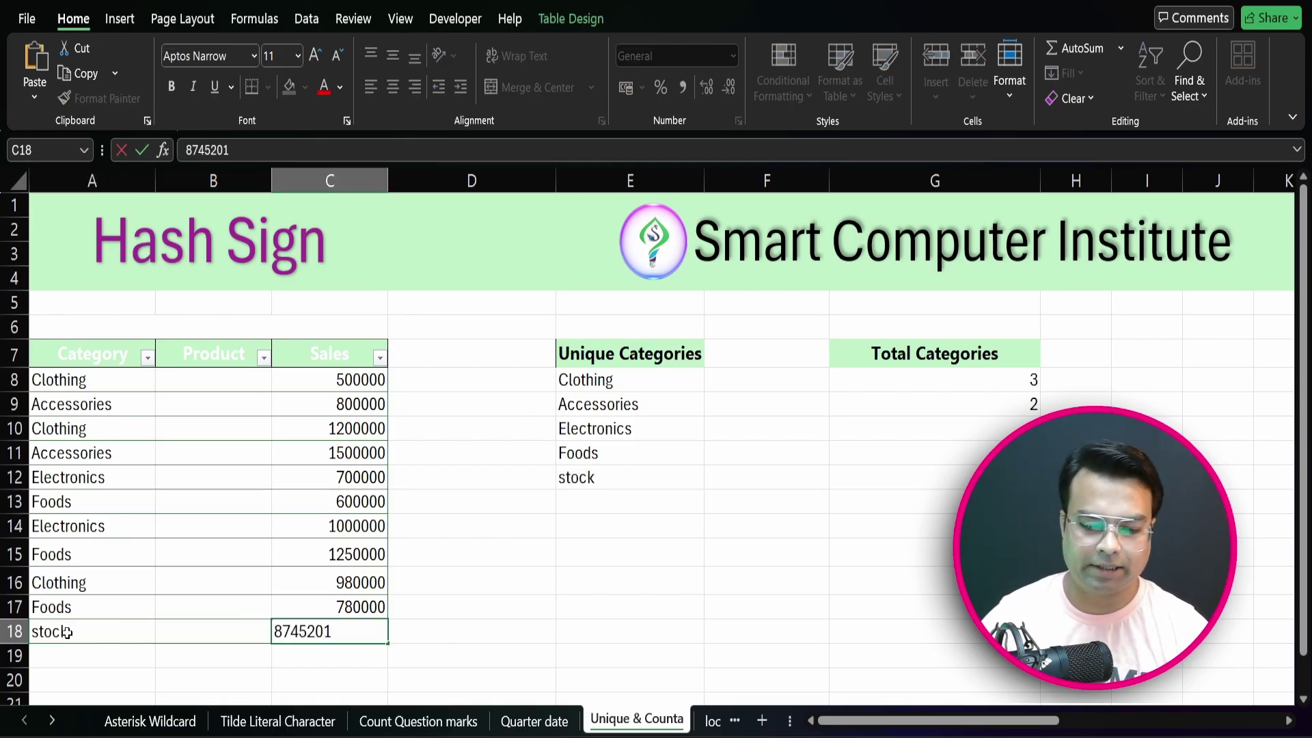
key(Tab)
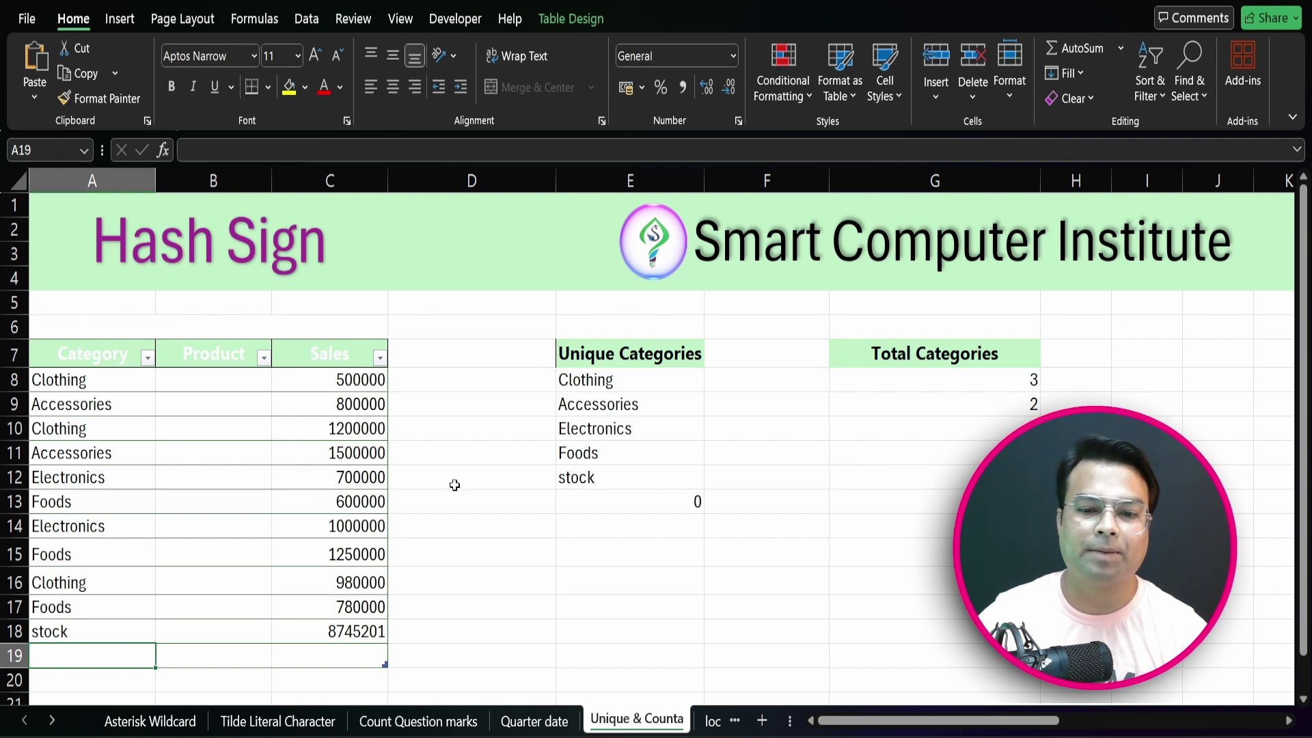
Check the Unique Categories and Total Categories results for the newly added stock category.
drag(621, 393, 624, 476)
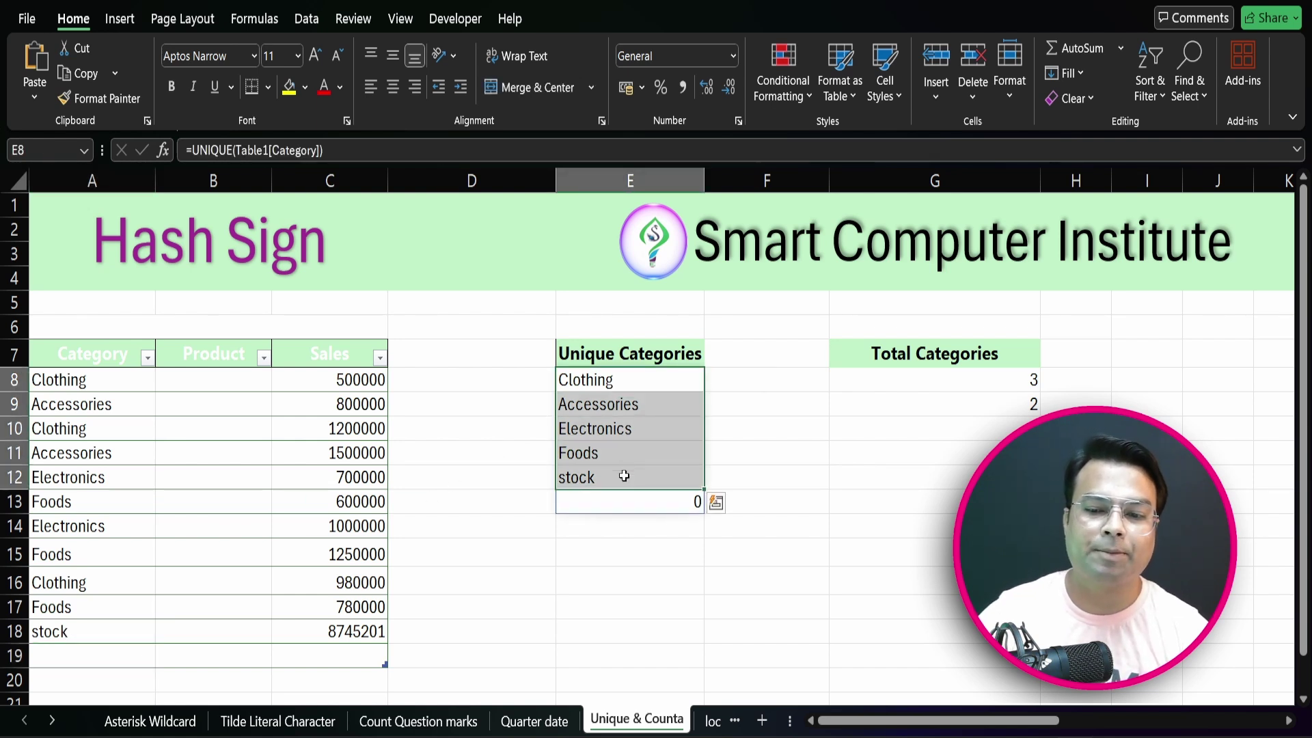
click(940, 495)
click(946, 477)
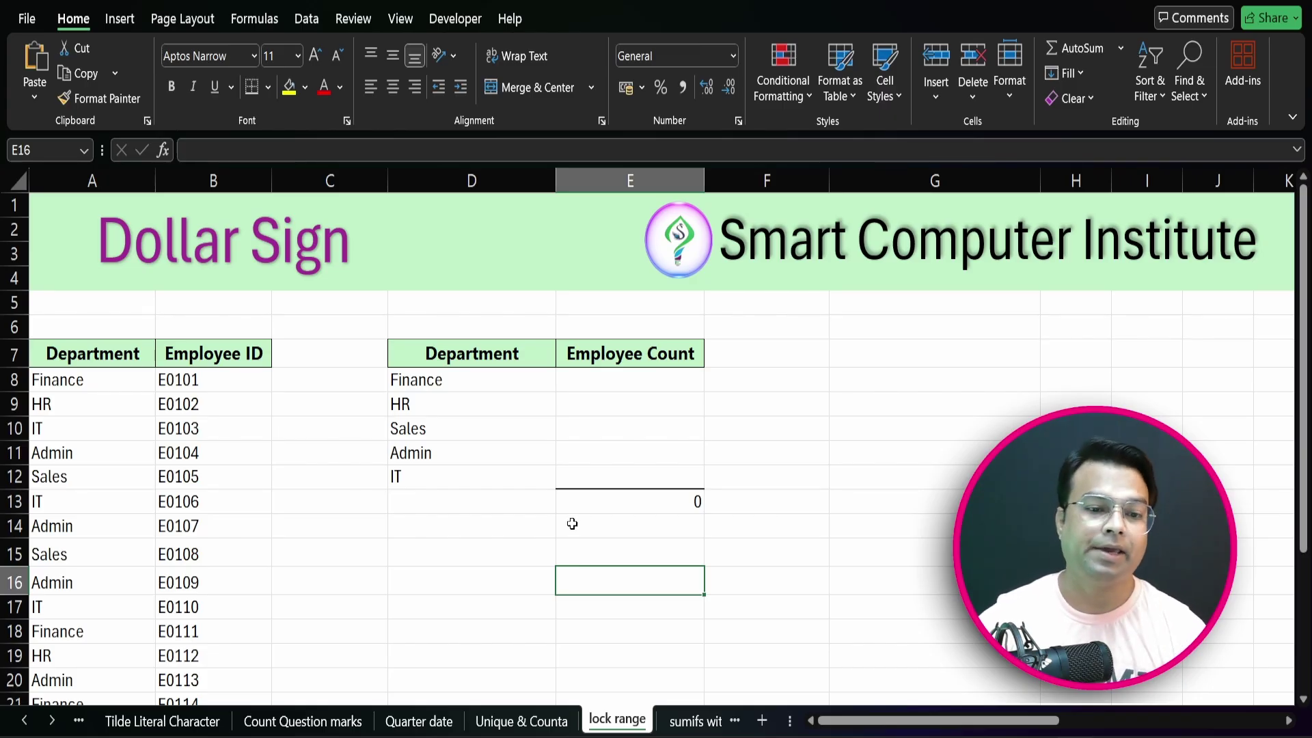
On the lock range sheet, review the Department and Employee ID columns and each department in the Employee Count summary.
click(98, 357)
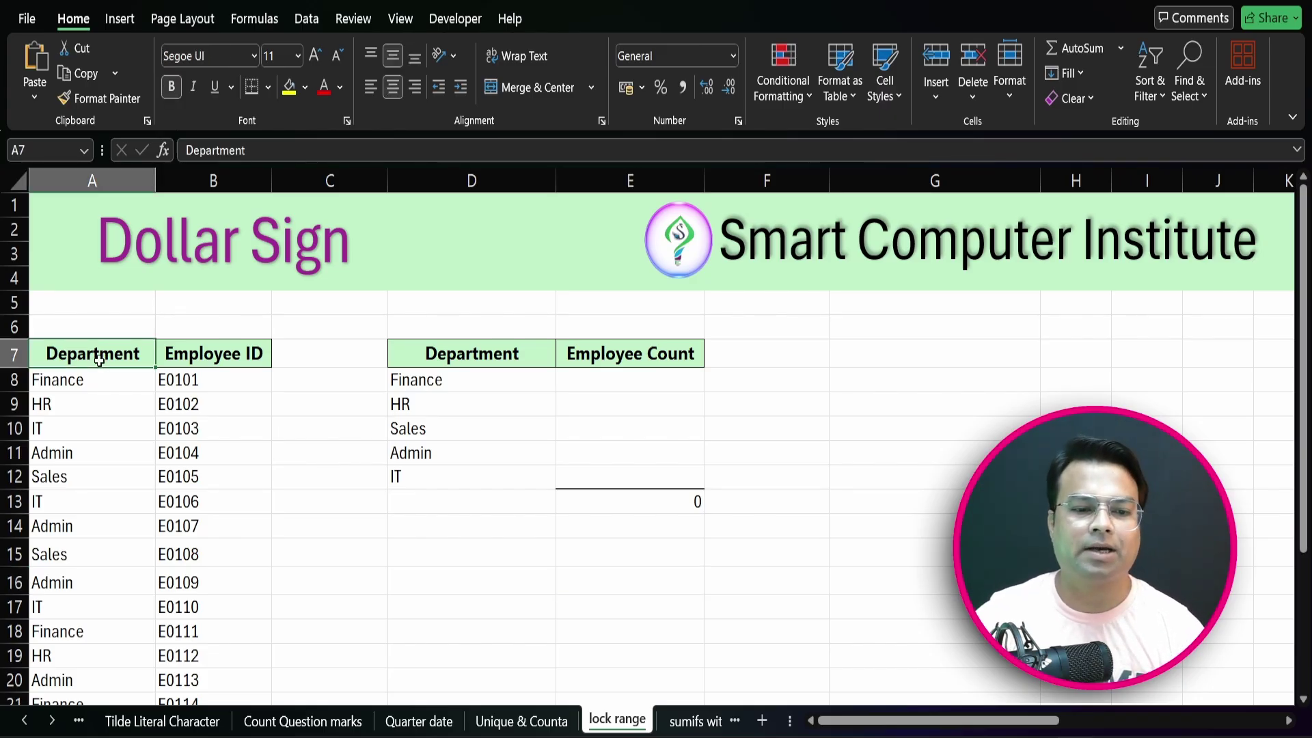
drag(98, 357, 96, 606)
drag(236, 358, 229, 556)
drag(465, 359, 451, 475)
click(447, 396)
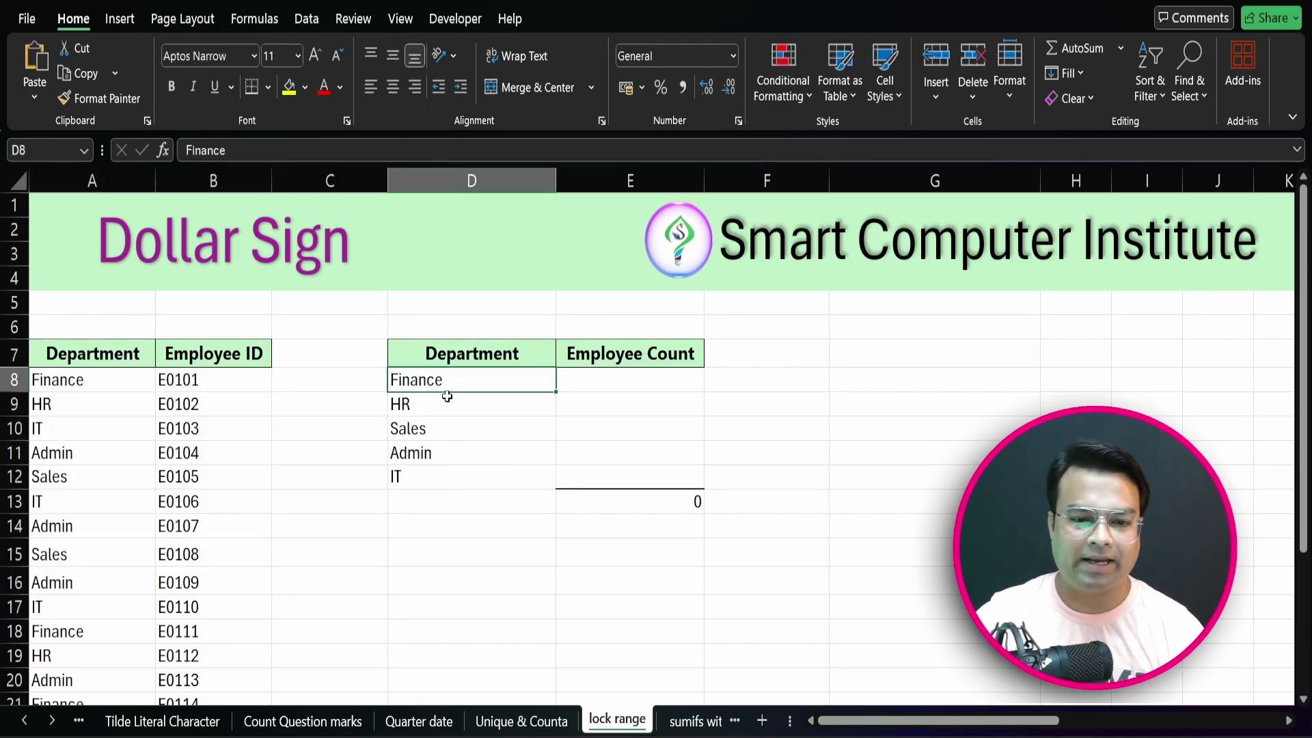
click(445, 405)
click(440, 426)
click(437, 452)
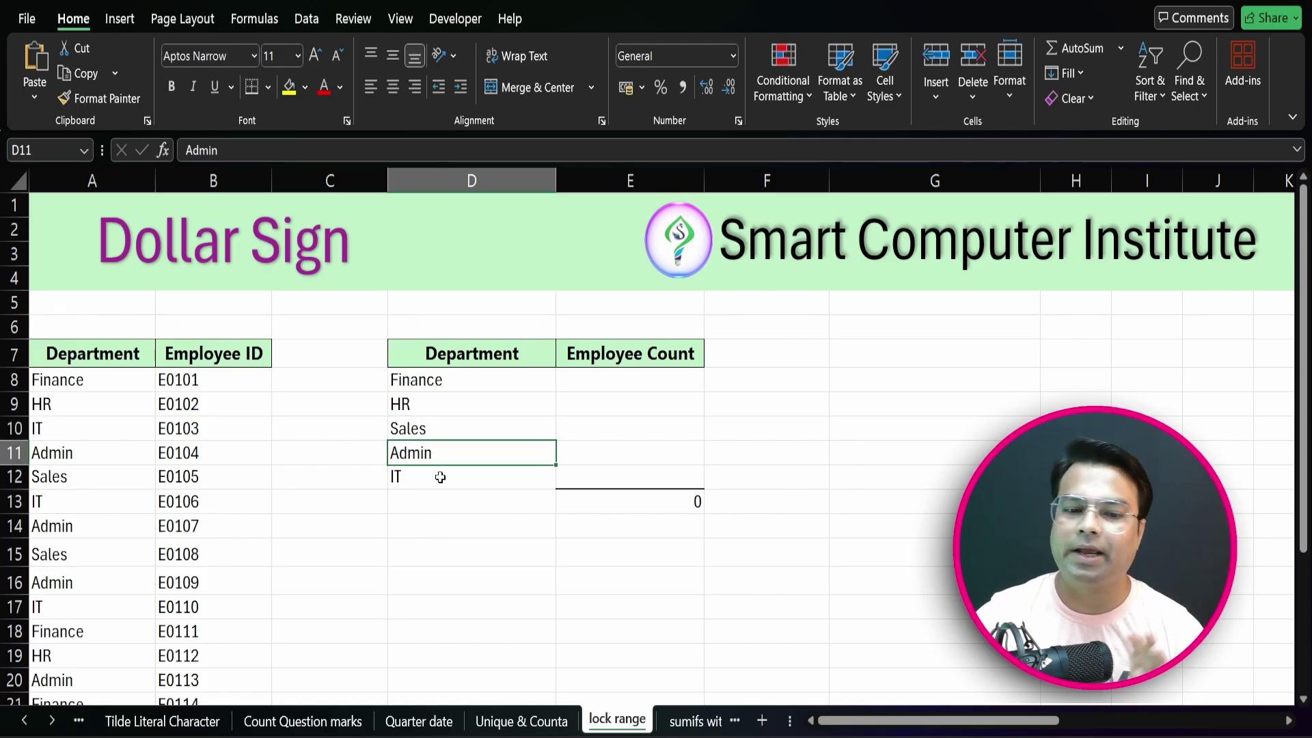
click(440, 477)
Enter =COUNTIF(A8:A27,D8) in E8 to count Finance employees, and fill the formula down to E12 for the other departments.
click(585, 383)
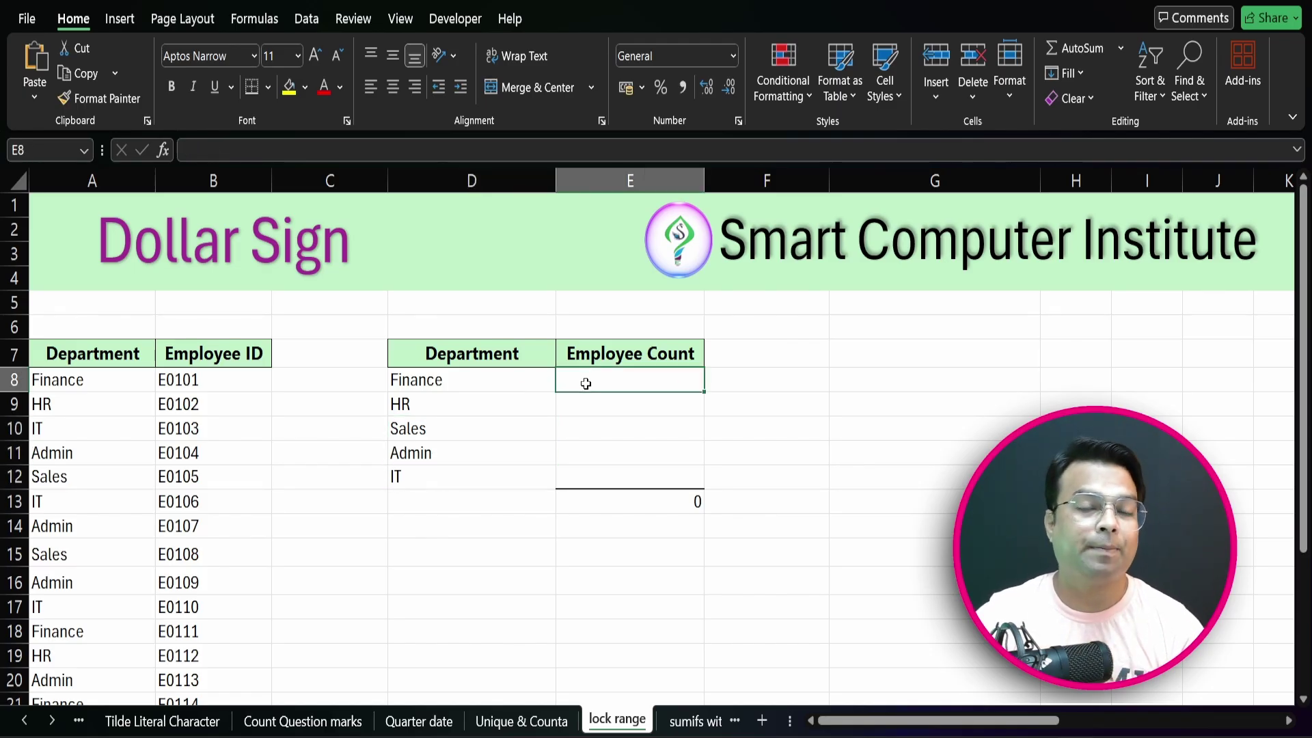
text(=countif)
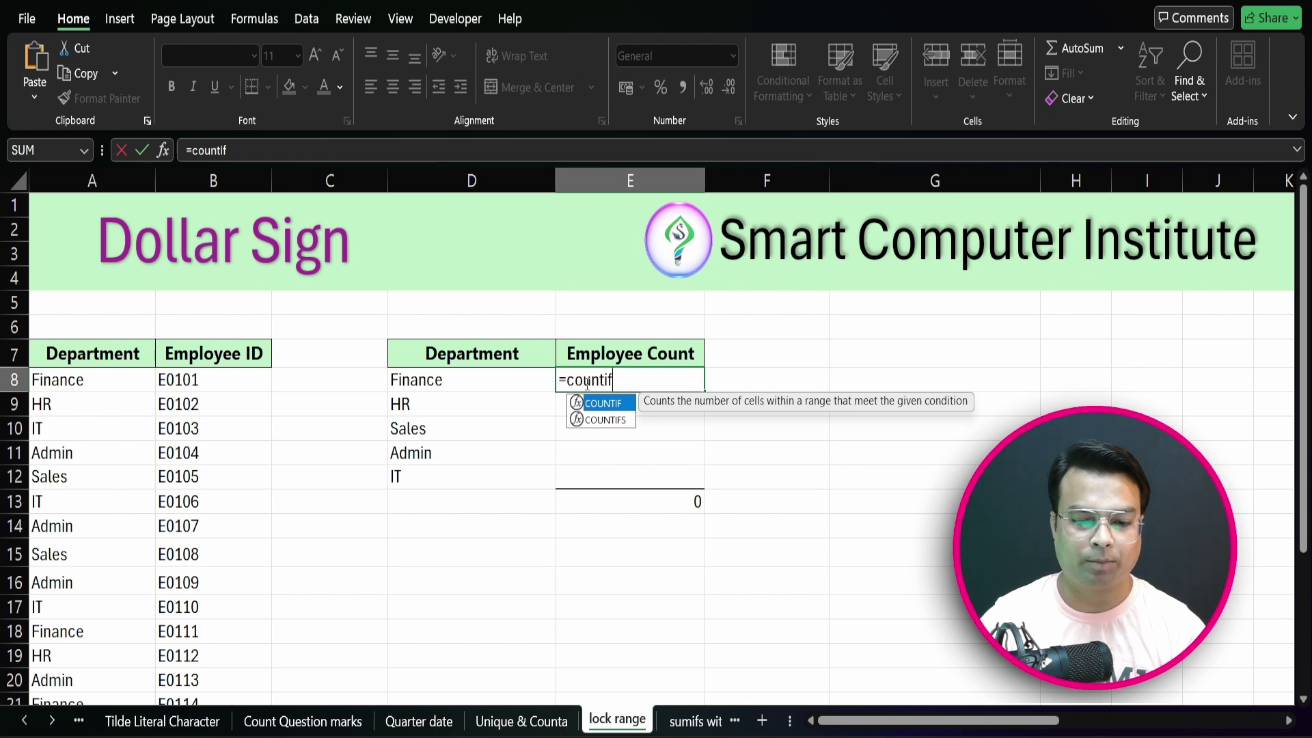
key(Tab)
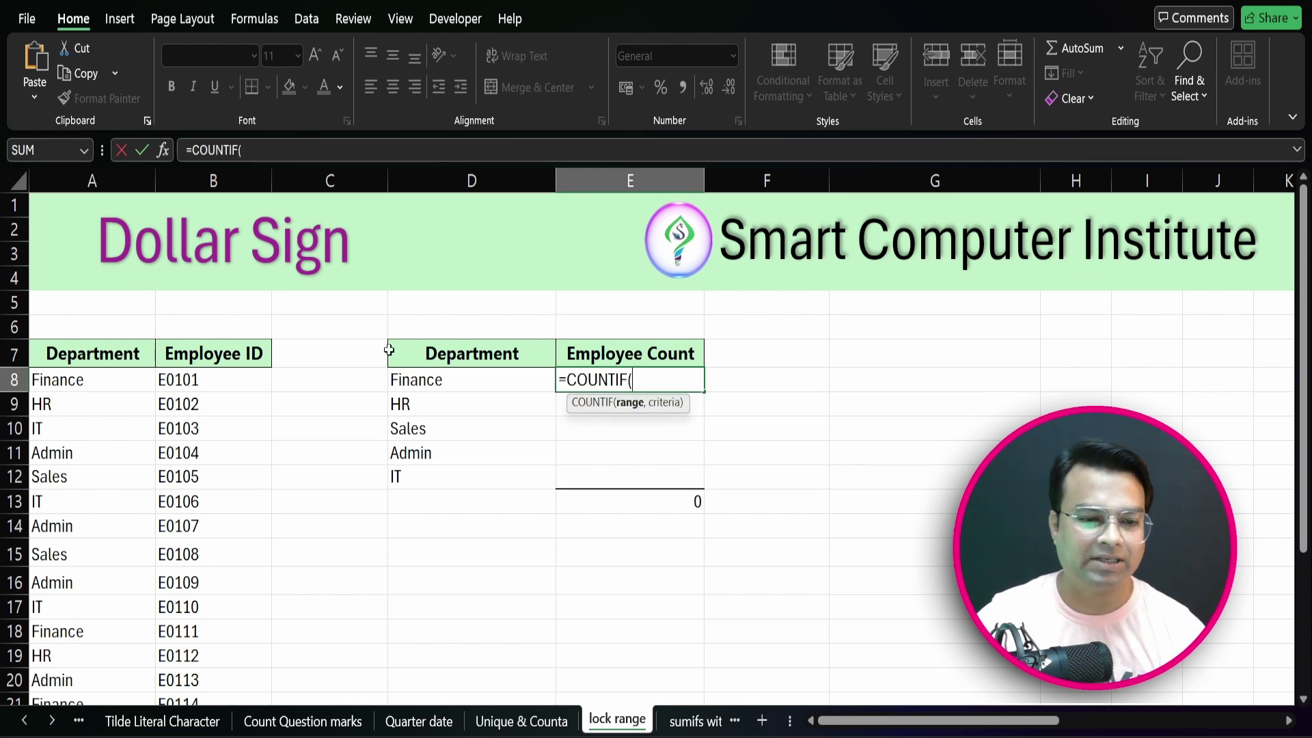
drag(94, 381, 96, 656)
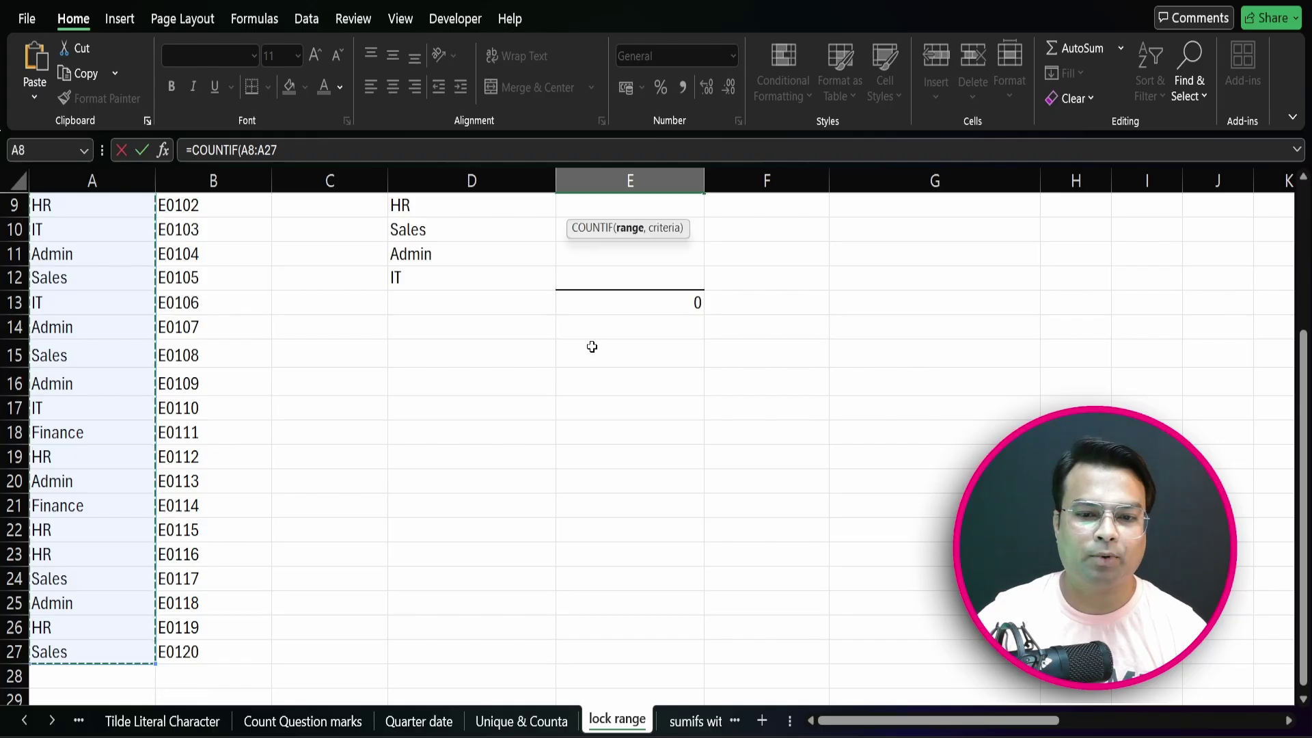
scroll(592, 347, up, 3)
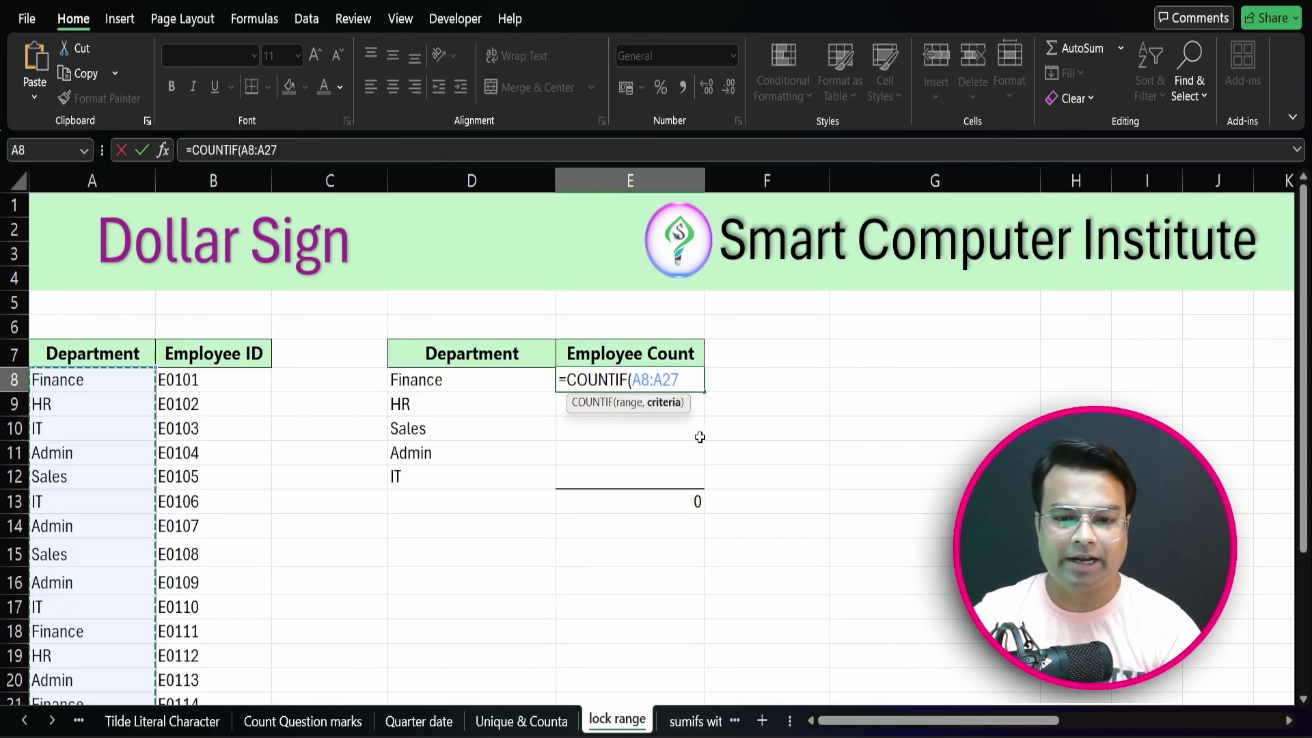
text(,)
click(478, 380)
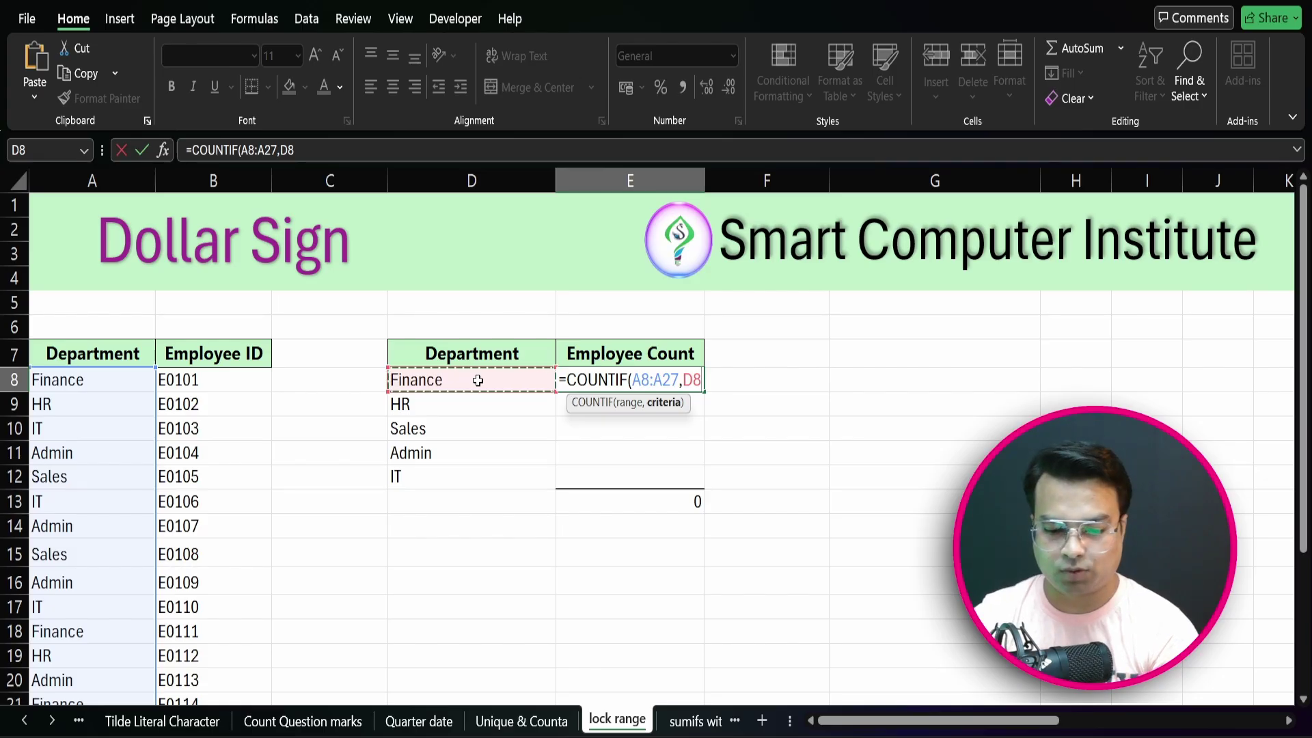
text())
key(Return)
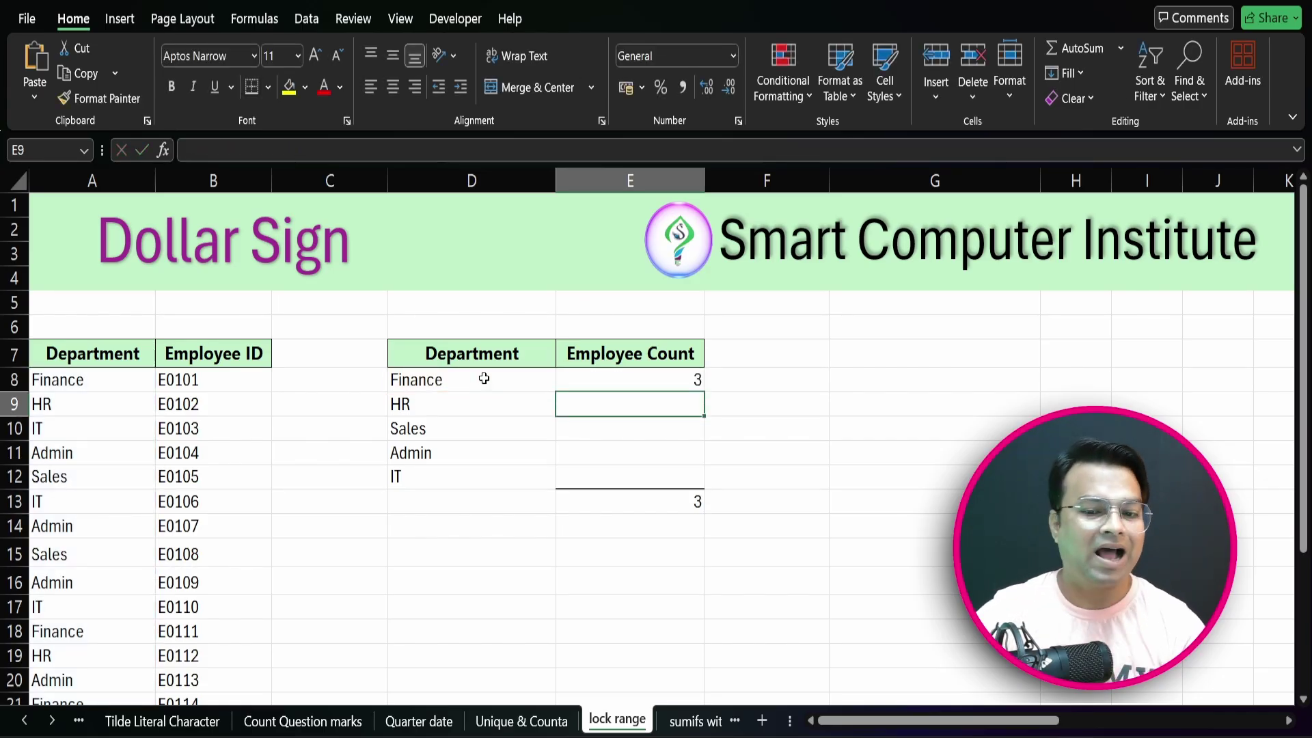
click(660, 380)
drag(706, 395, 697, 481)
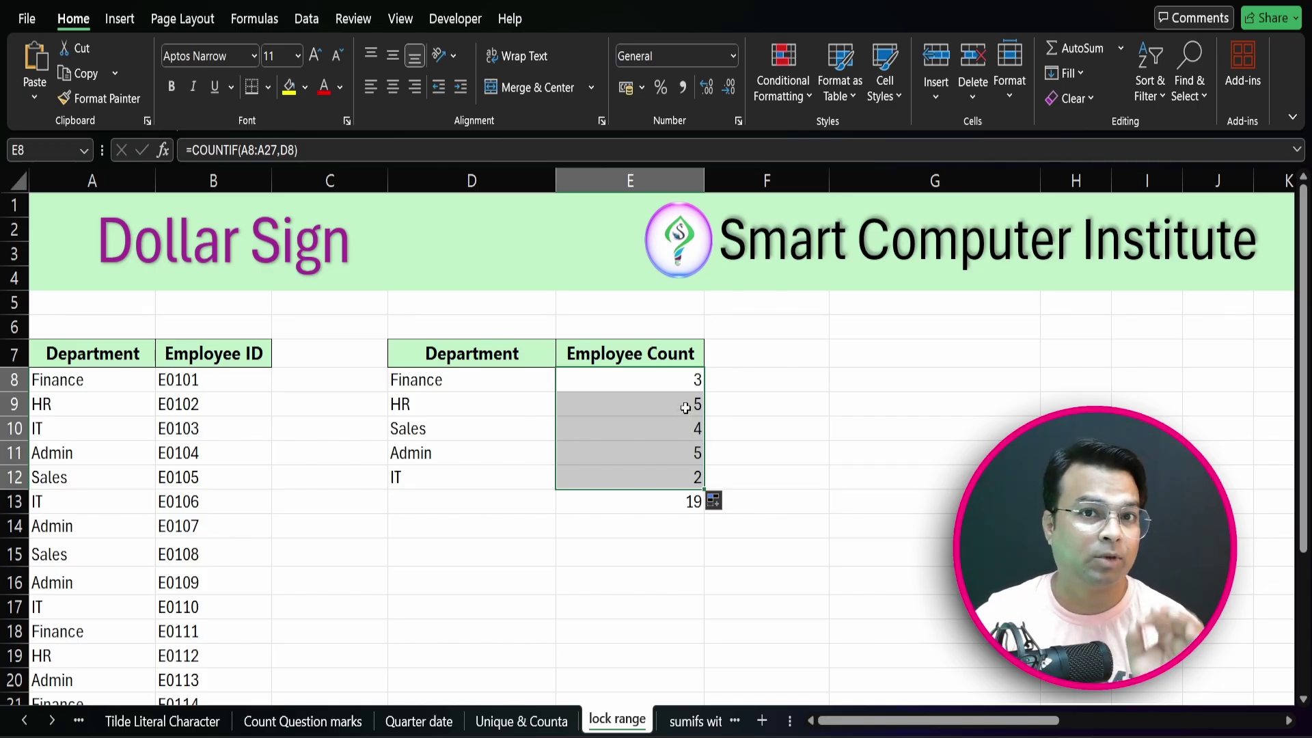
Inspect the COUNTIF formulas in E8, E9 and E11 to compare the department ranges they reference.
click(675, 385)
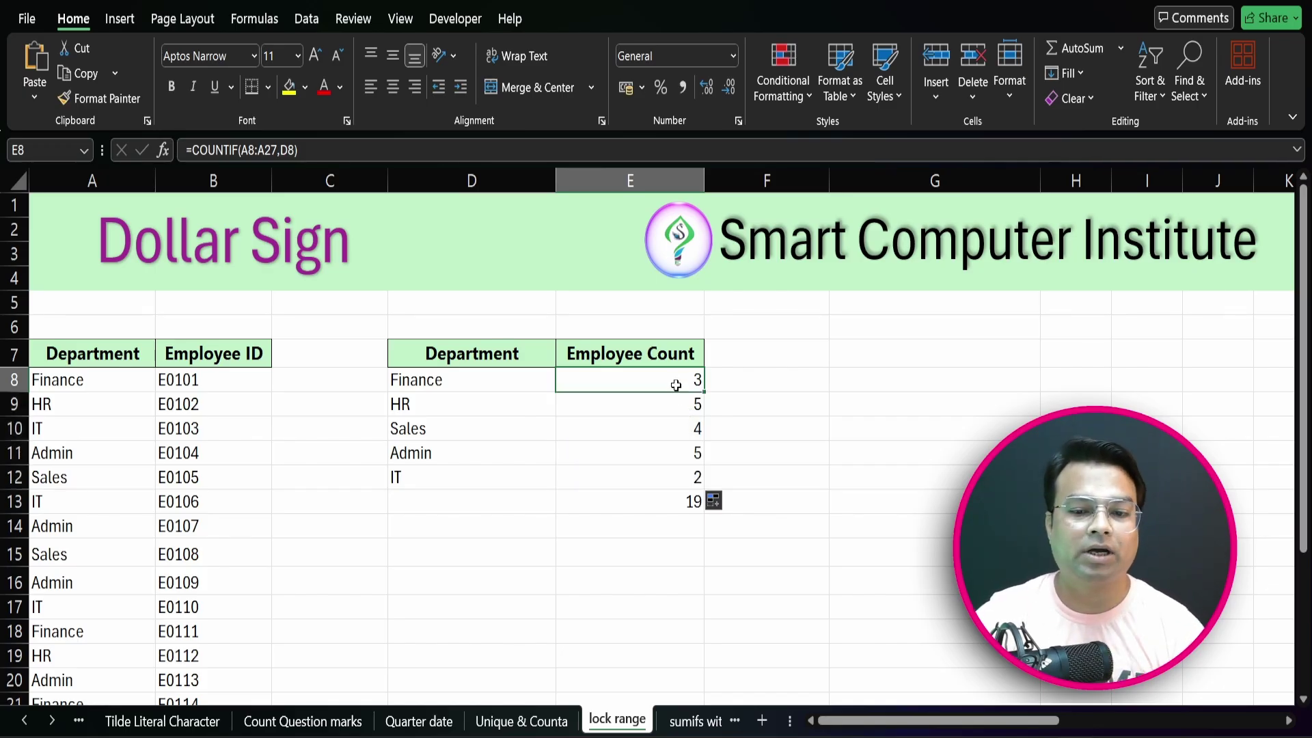
double_click(677, 381)
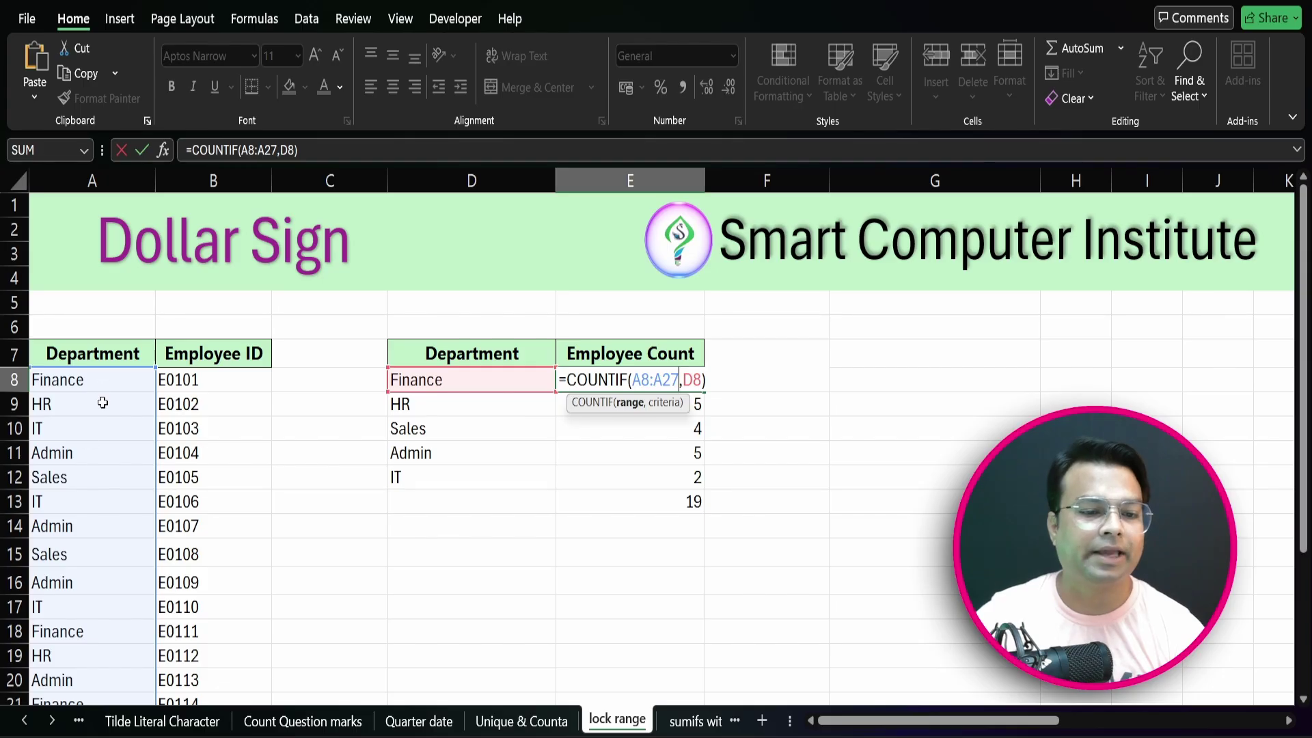
key(Return)
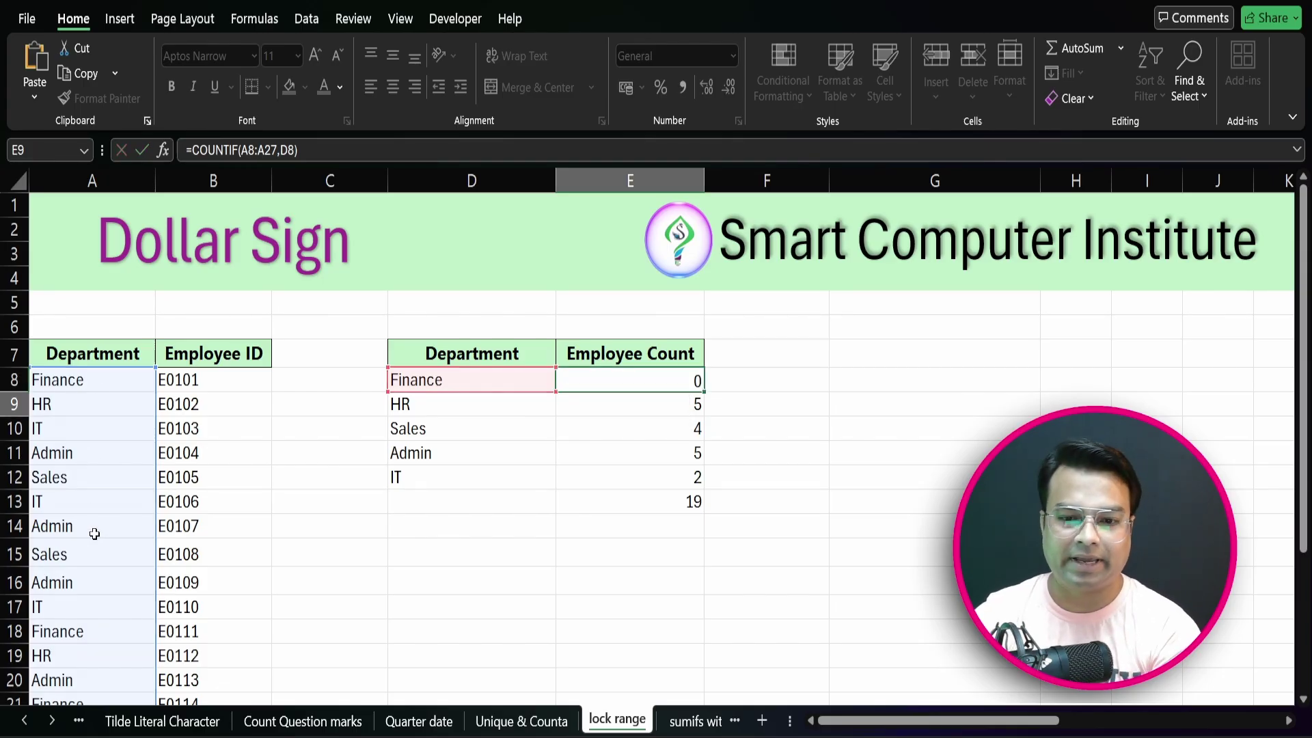
double_click(616, 409)
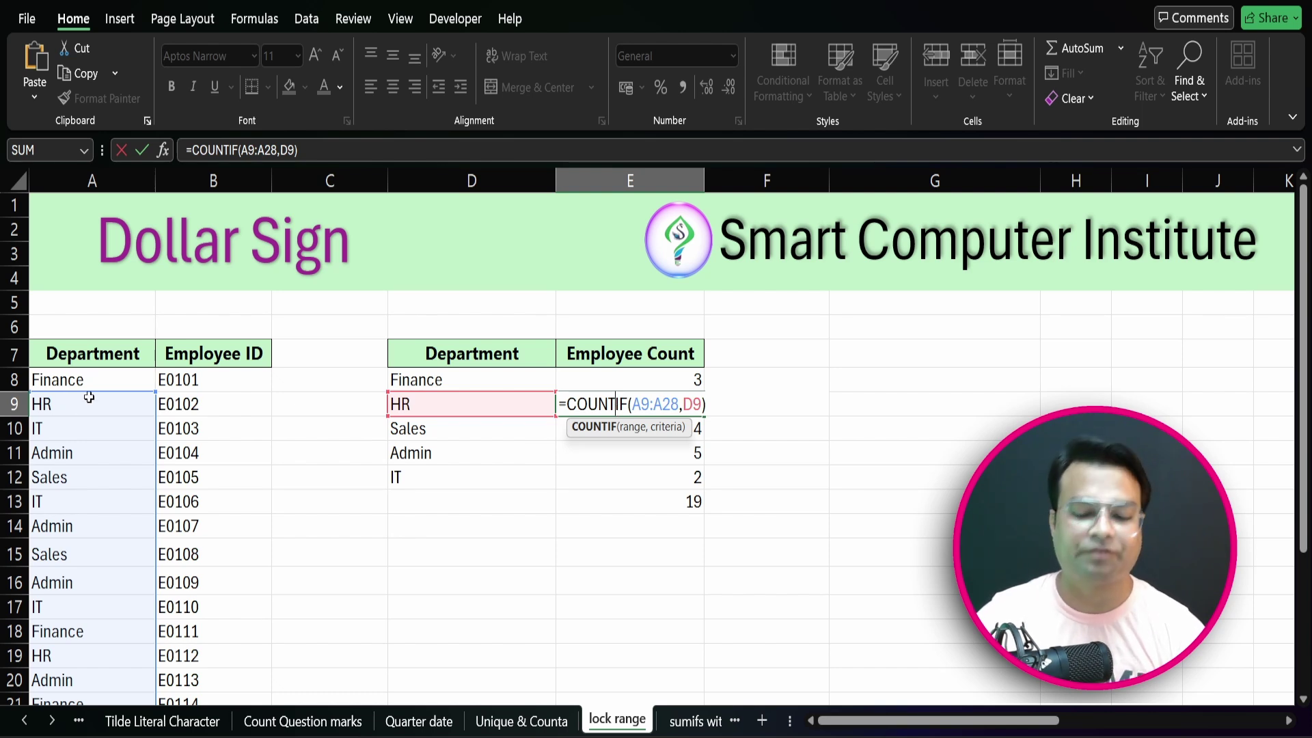
key(Return)
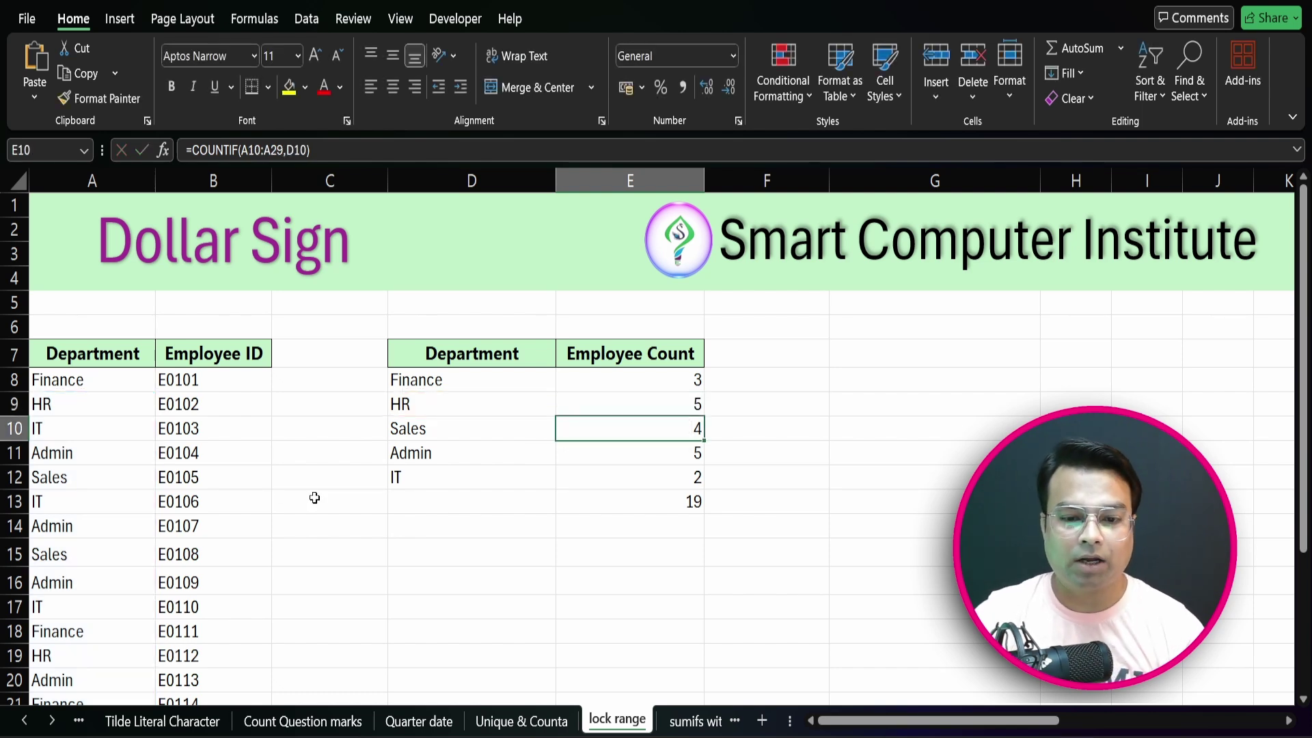
double_click(654, 456)
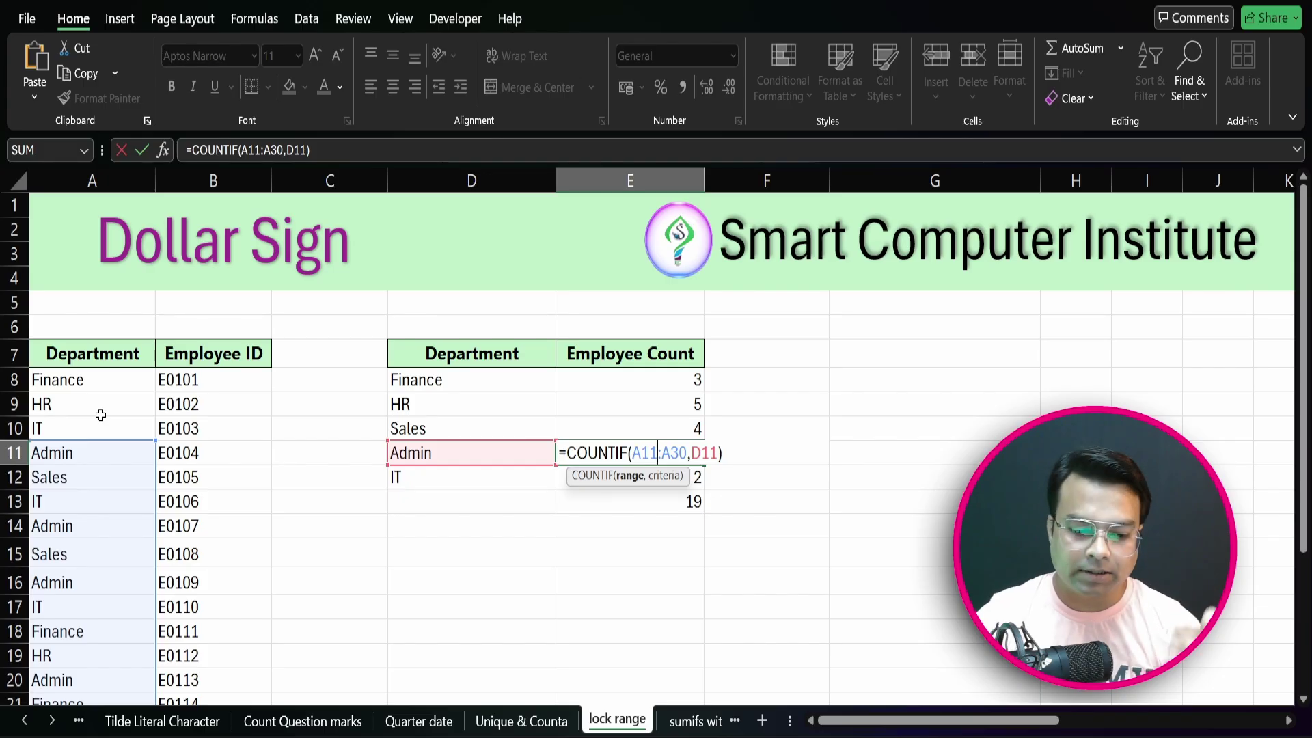
key(Return)
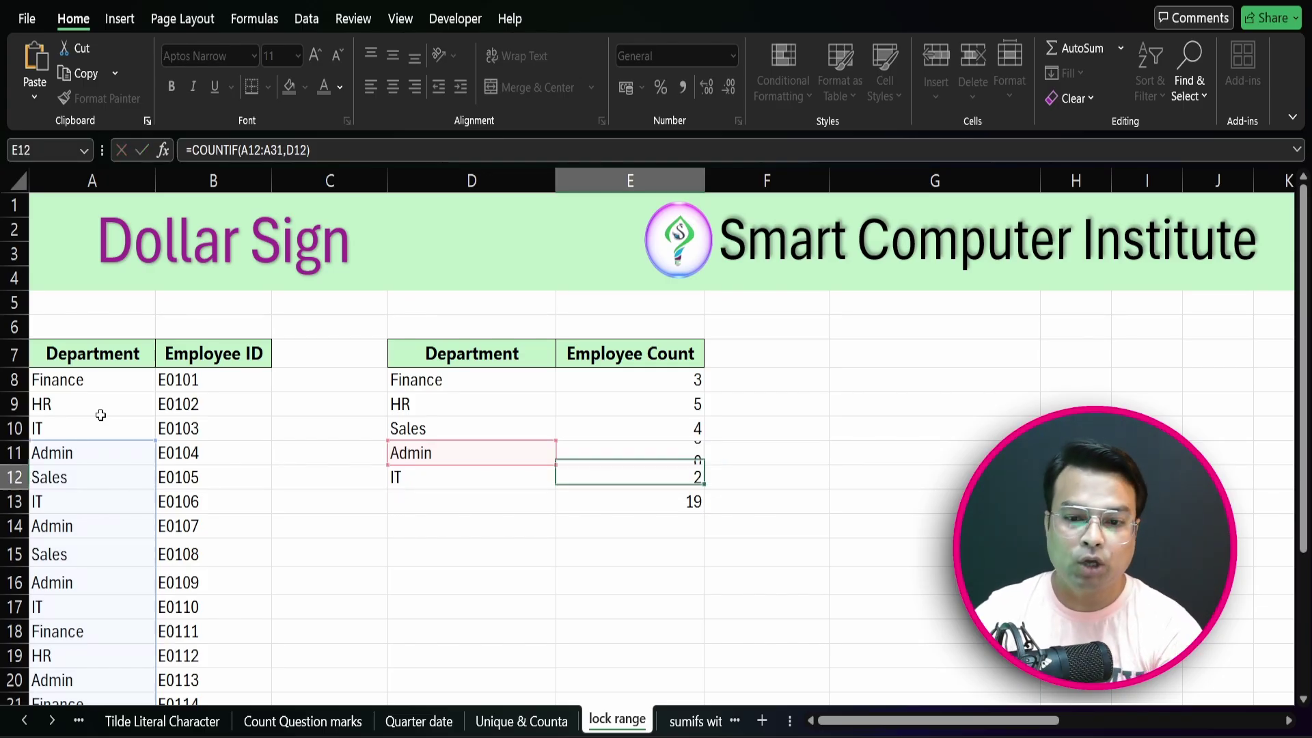
Lock the COUNTIF range in E8 as $A$8:$A$27 and fill the formula down to E12.
click(677, 376)
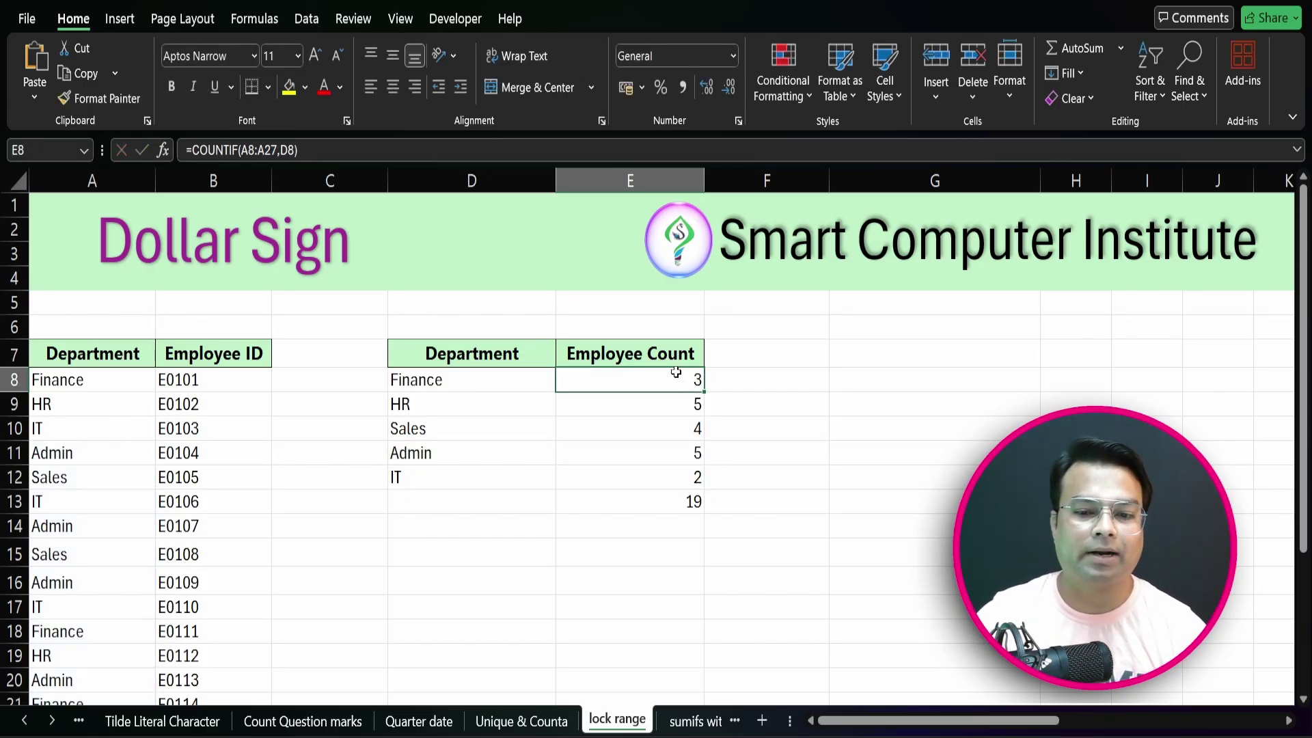
double_click(676, 374)
click(667, 383)
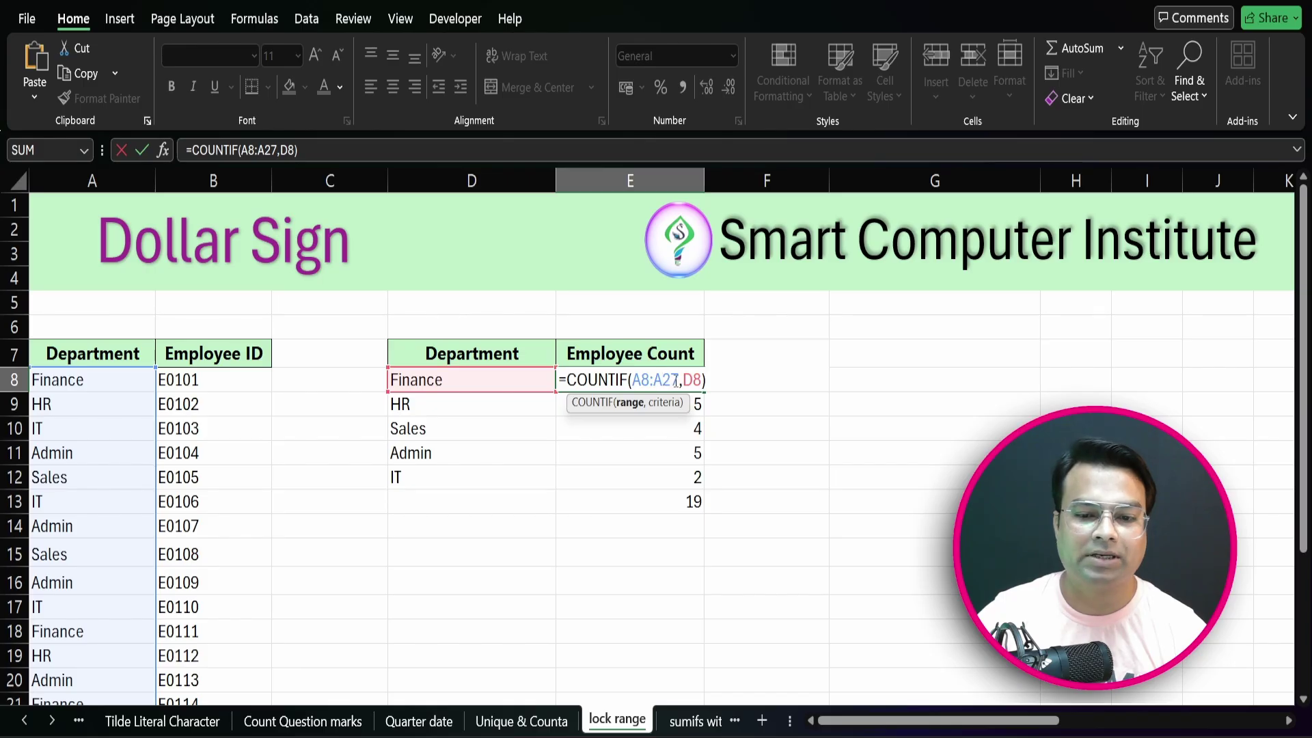
drag(678, 380, 634, 374)
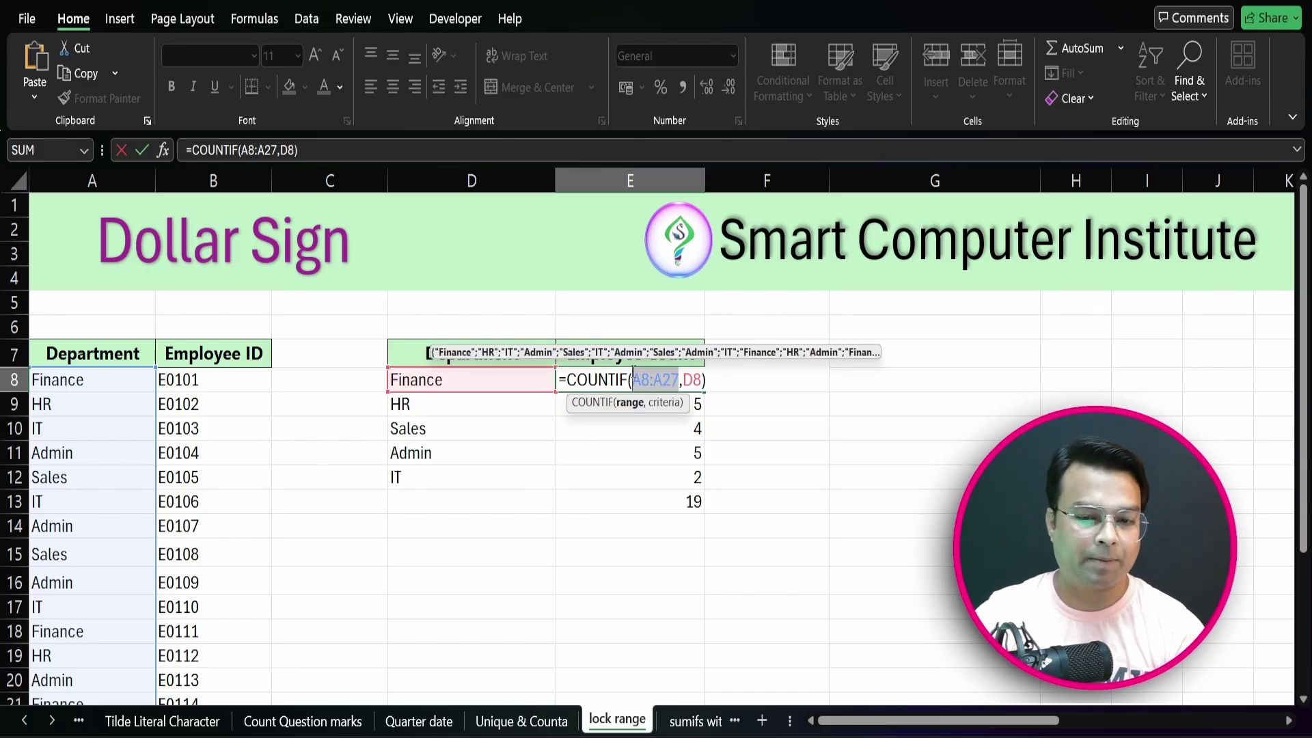
key(F4)
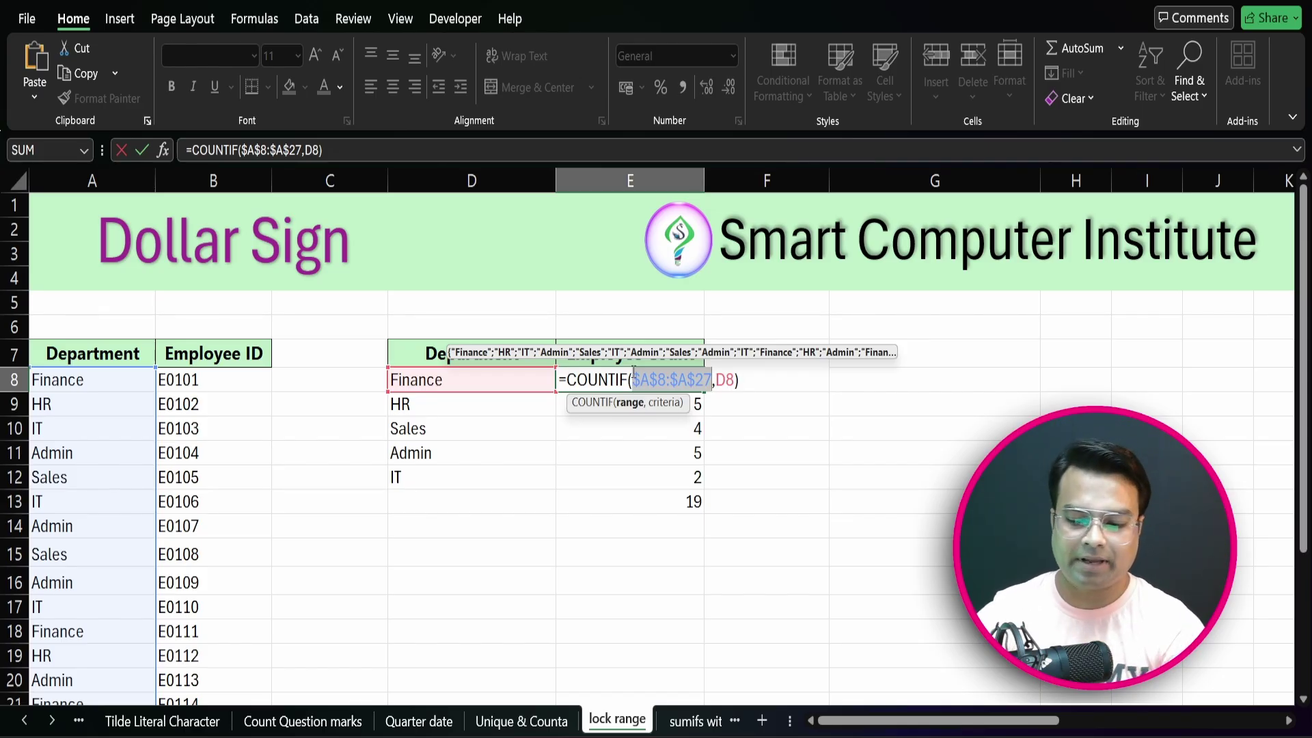
key(Return)
click(632, 372)
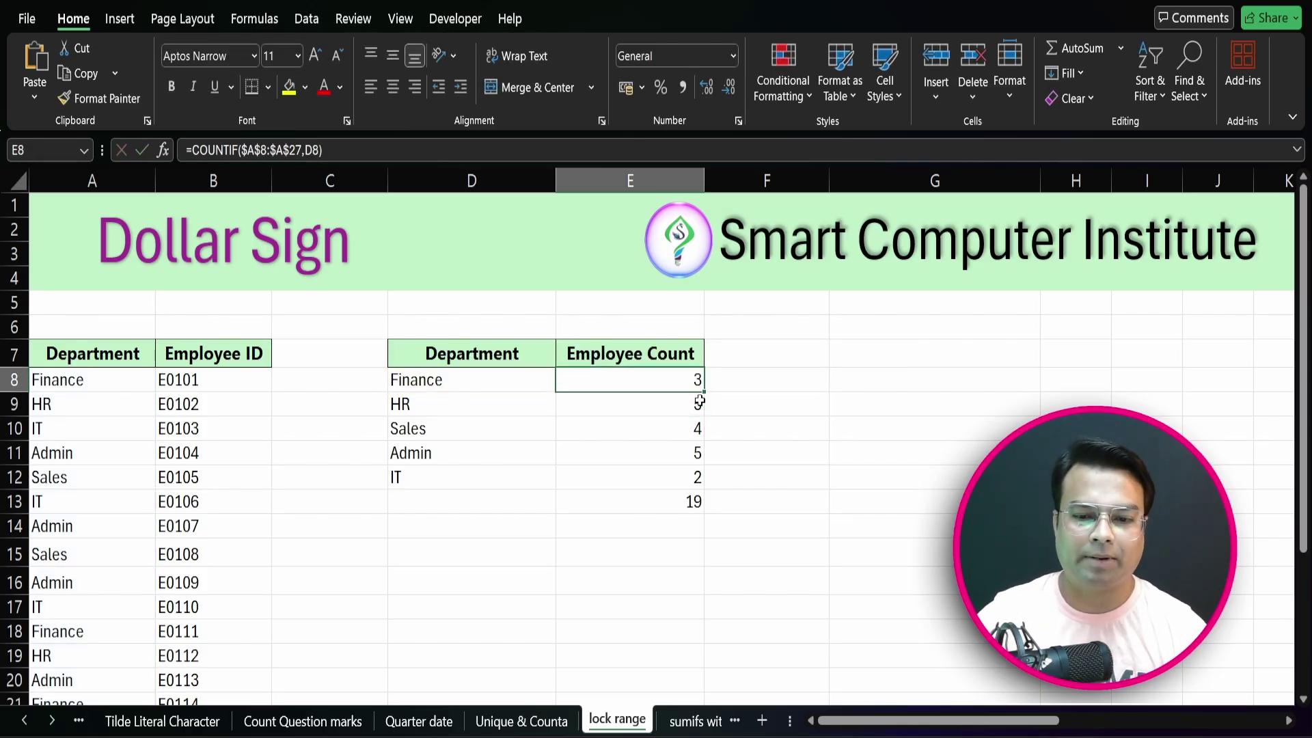
drag(705, 395, 705, 490)
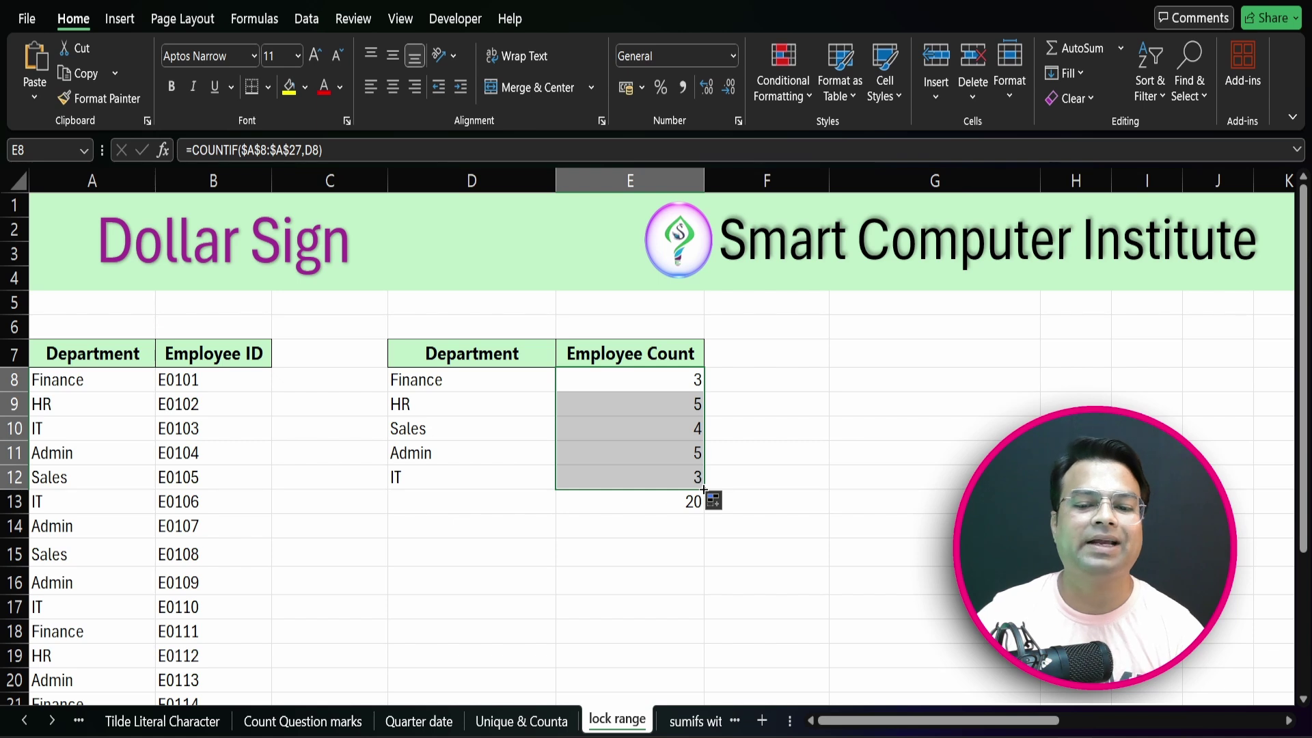
Inspect the filled COUNTIF formulas for IT, Sales and HR to check their range references.
double_click(650, 480)
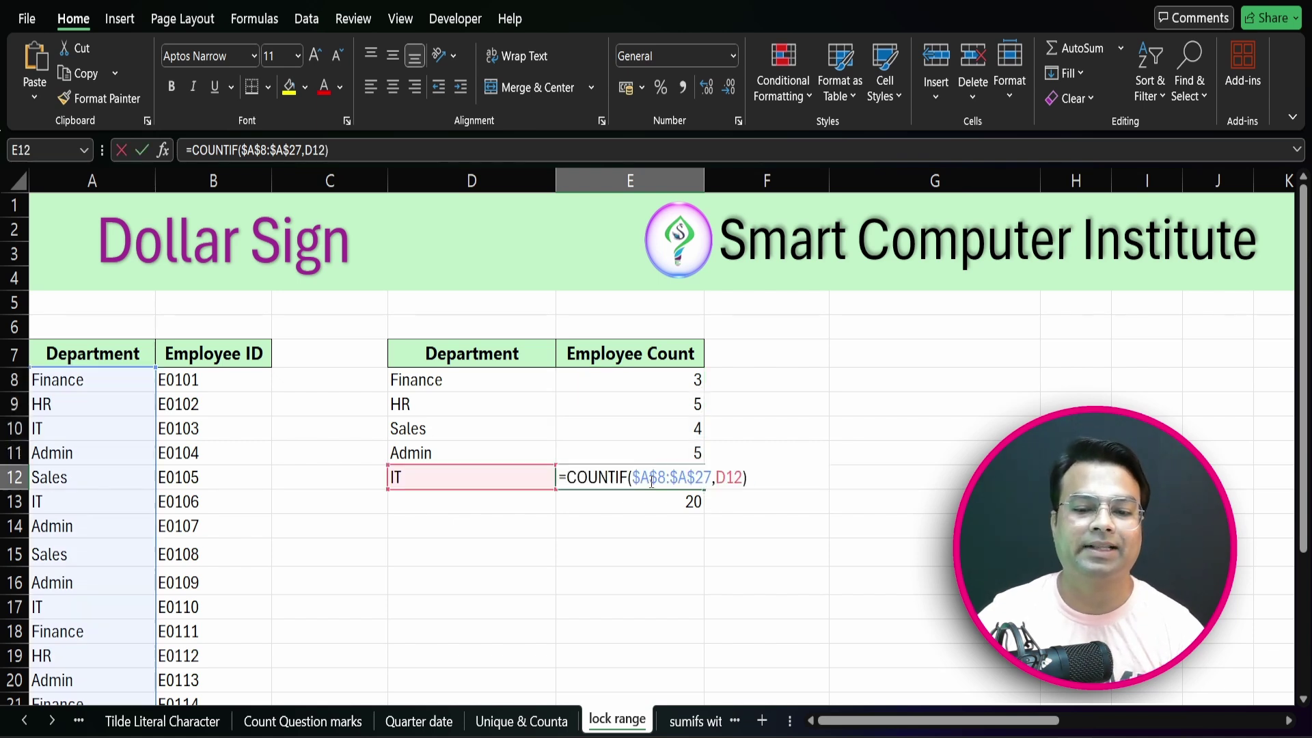
key(Return)
double_click(651, 427)
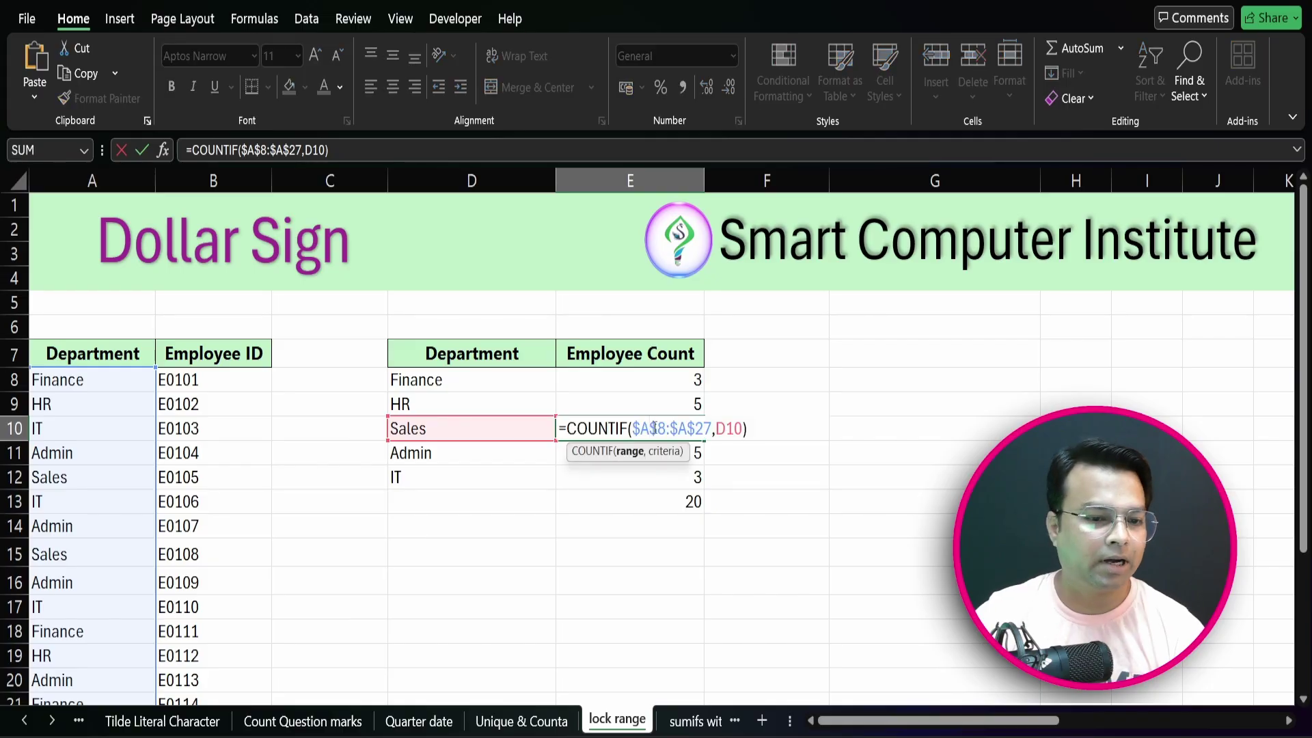
key(Return)
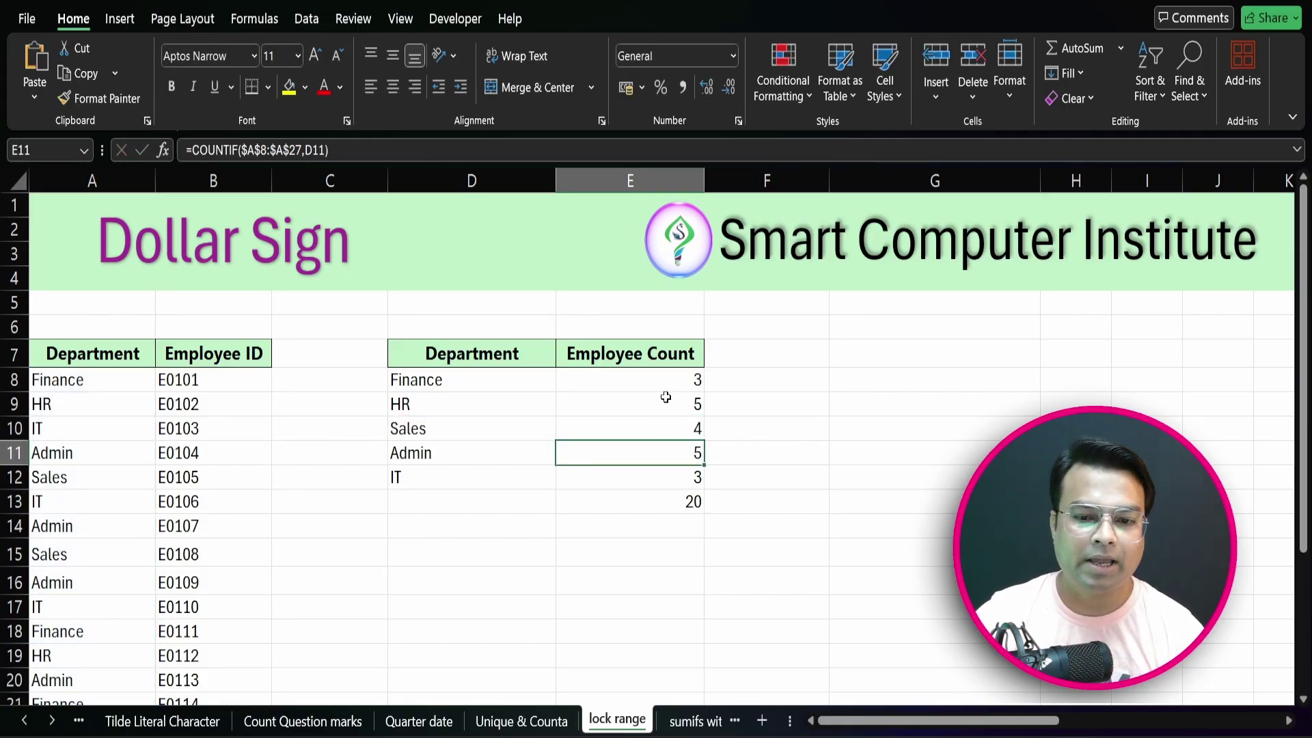
double_click(665, 397)
key(Return)
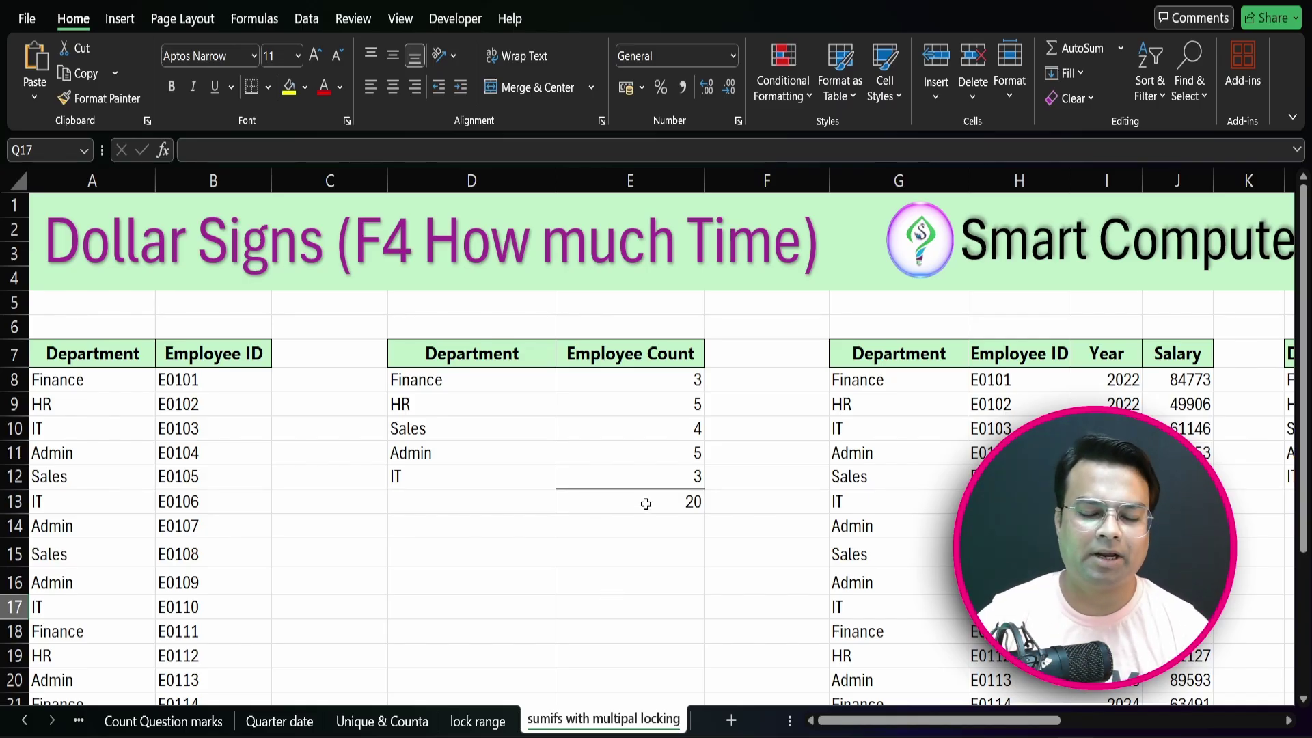
On the sumifs with multipal locking sheet, review the Employee Count results, the HR formula and the Department column.
drag(595, 387, 609, 478)
click(633, 407)
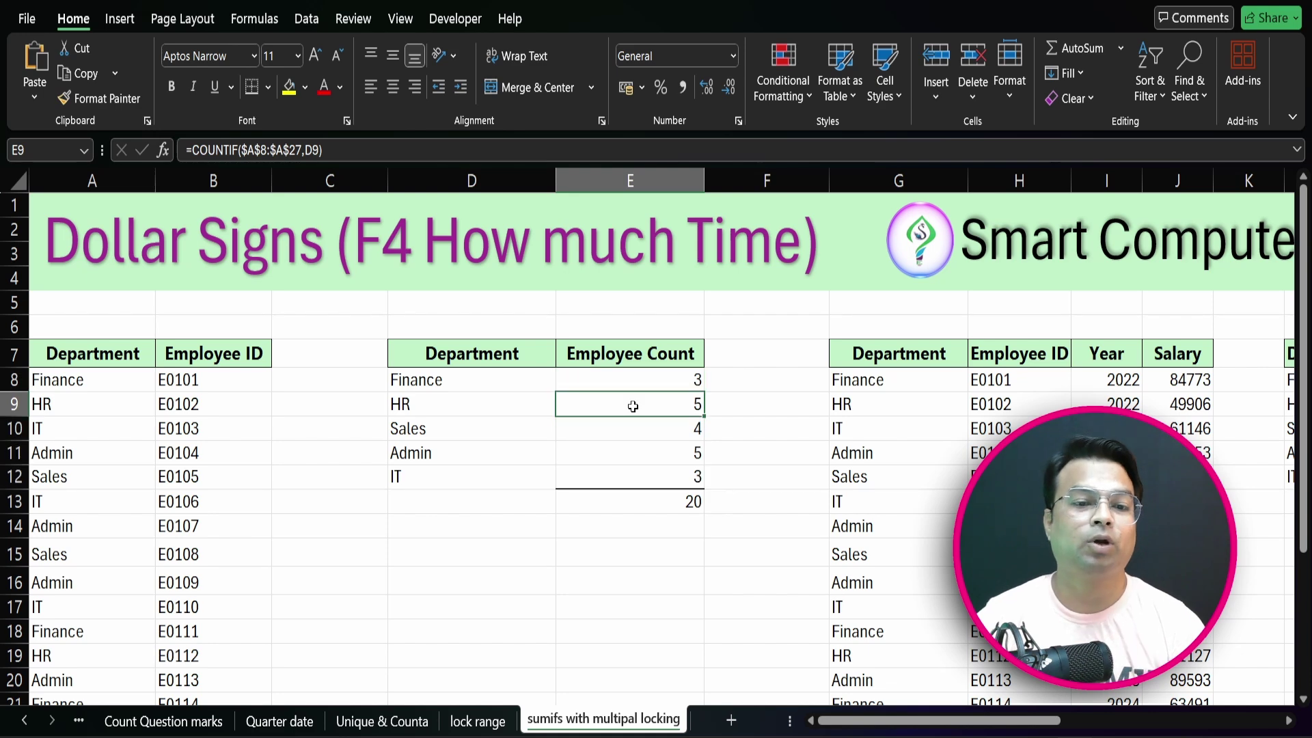
drag(97, 387, 92, 649)
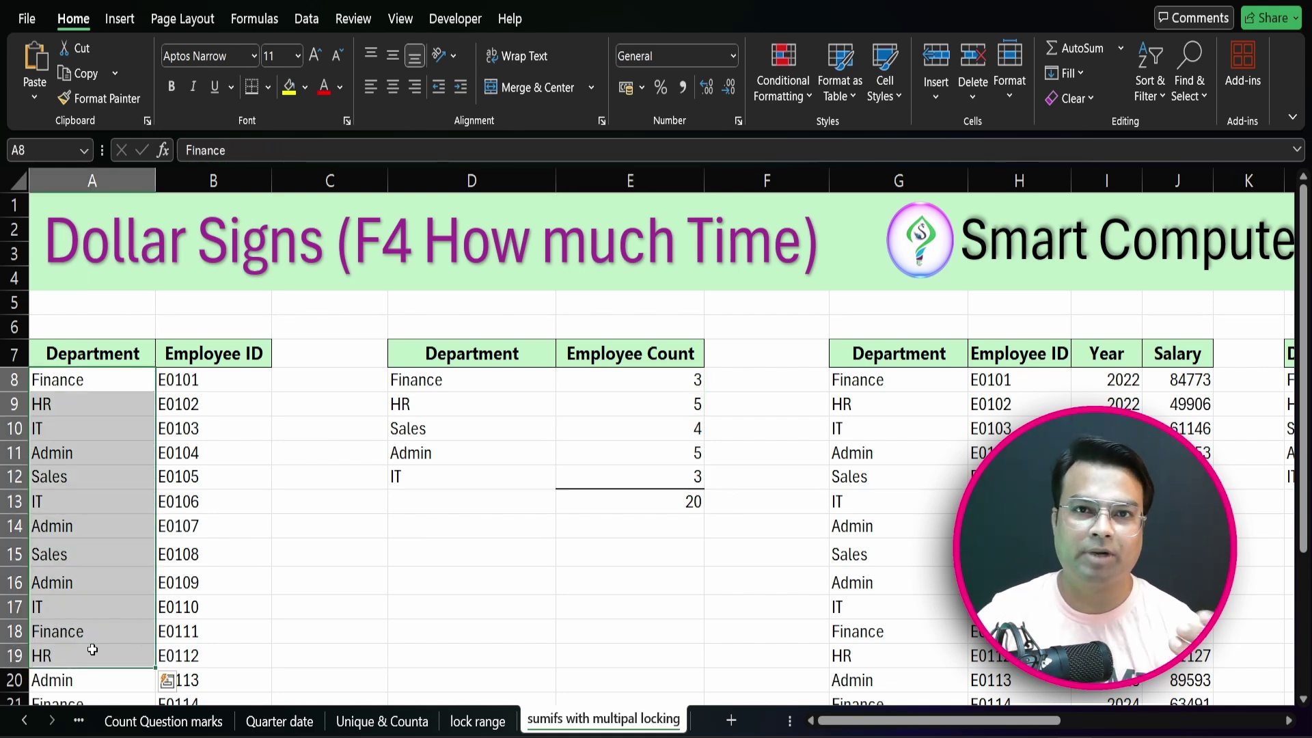
Review the Year and Salary columns of the salary table and the department and 2022–2025 headings of the summary table.
drag(870, 723, 1008, 729)
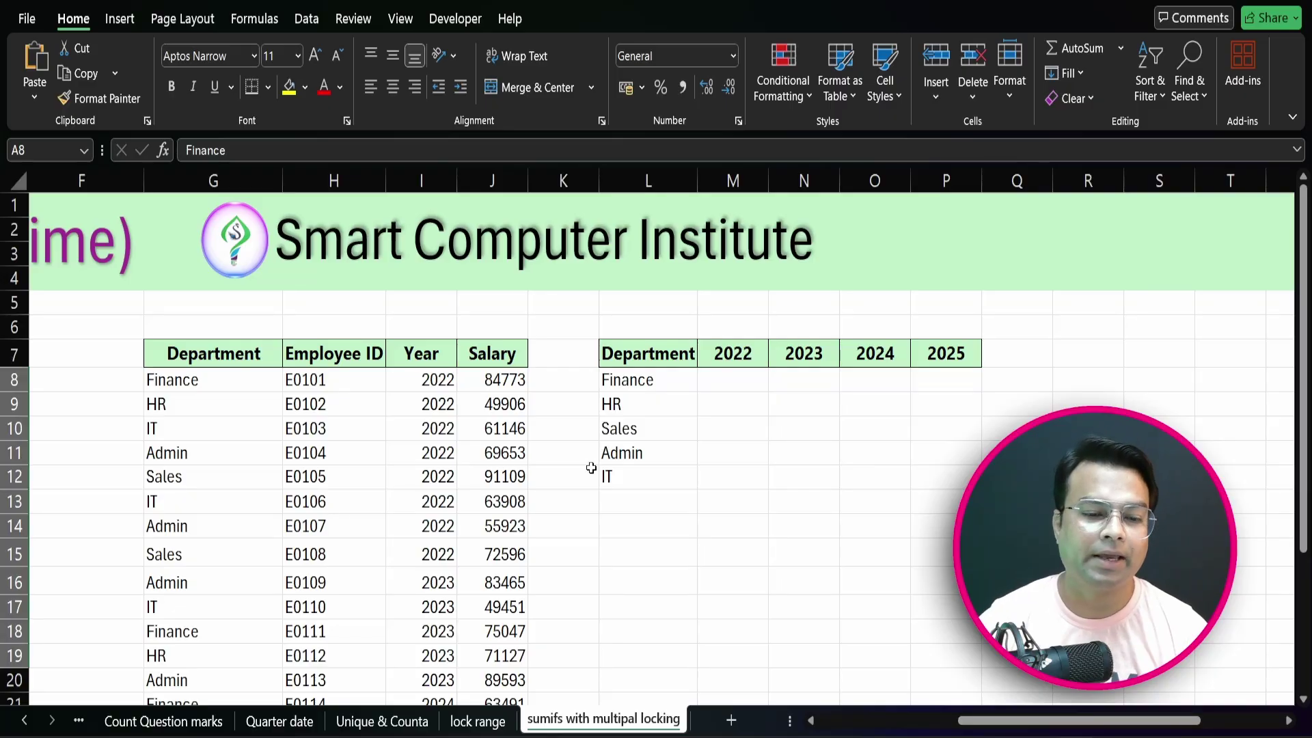
drag(410, 381, 426, 644)
drag(511, 380, 513, 599)
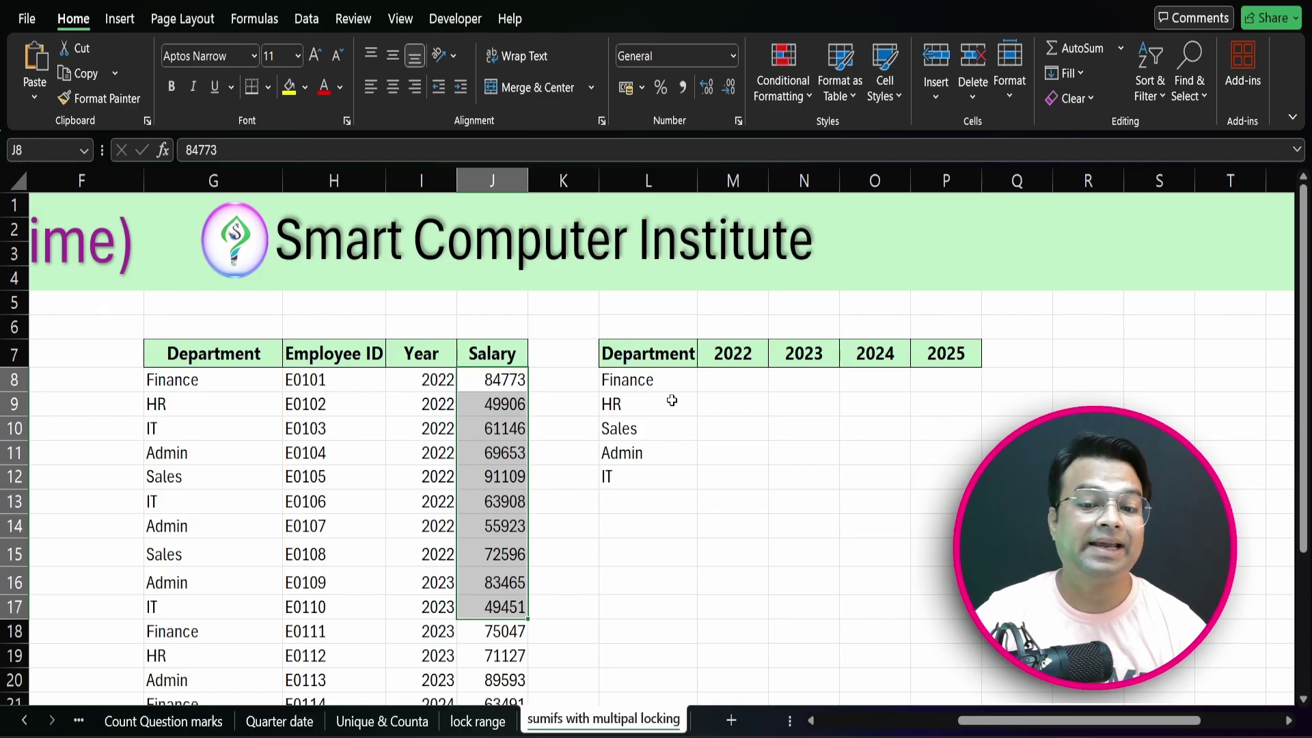
drag(657, 380, 662, 485)
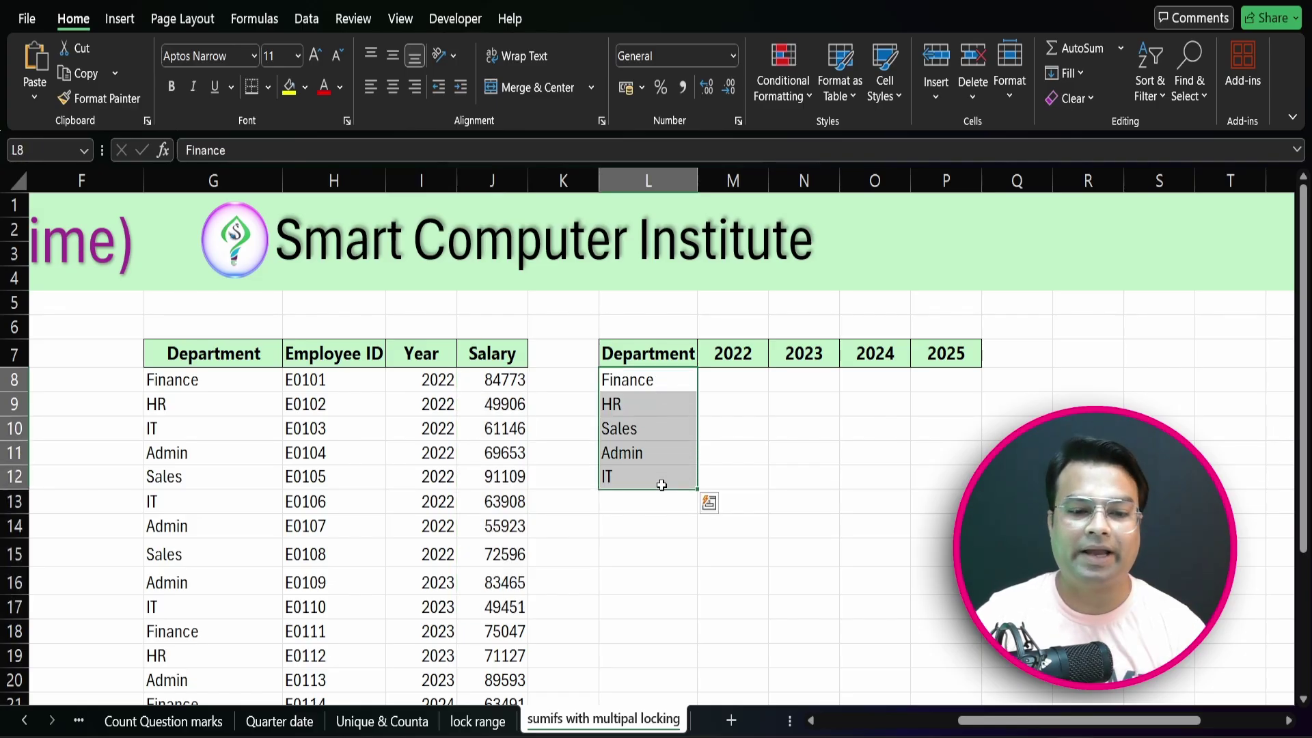
click(731, 354)
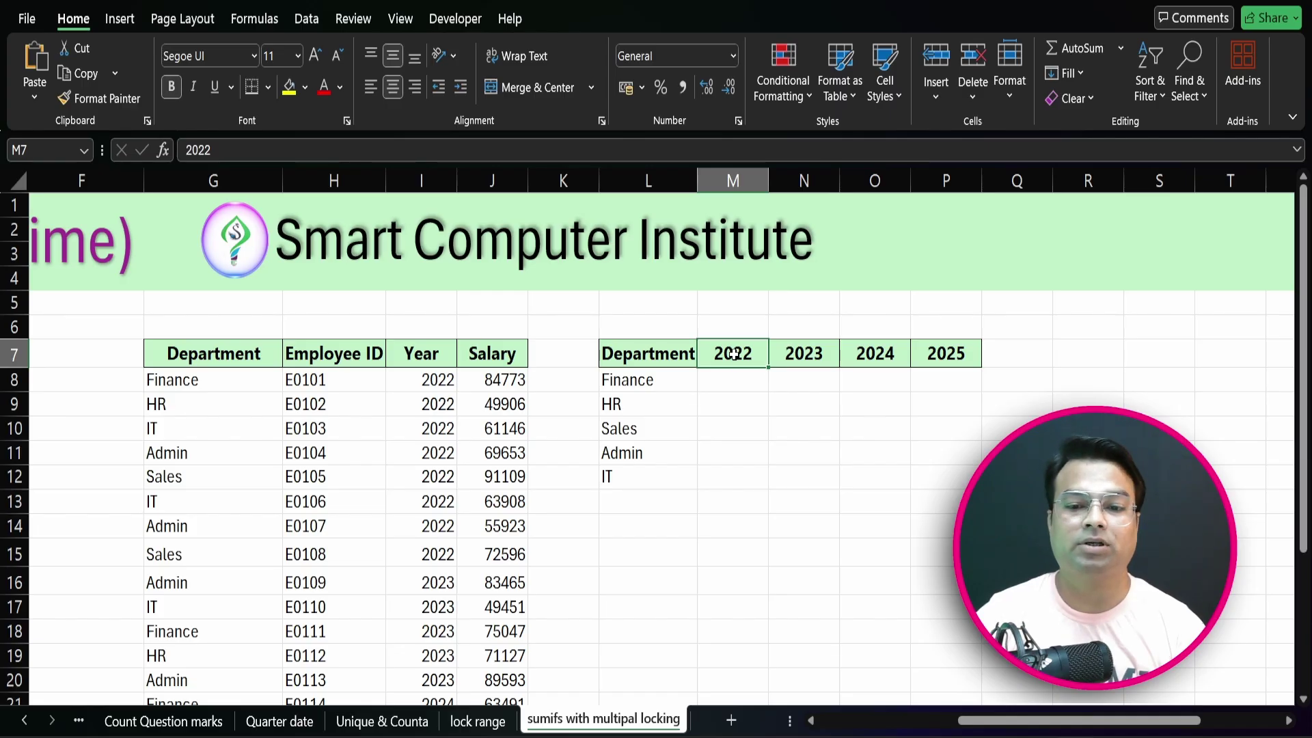
click(796, 354)
click(861, 355)
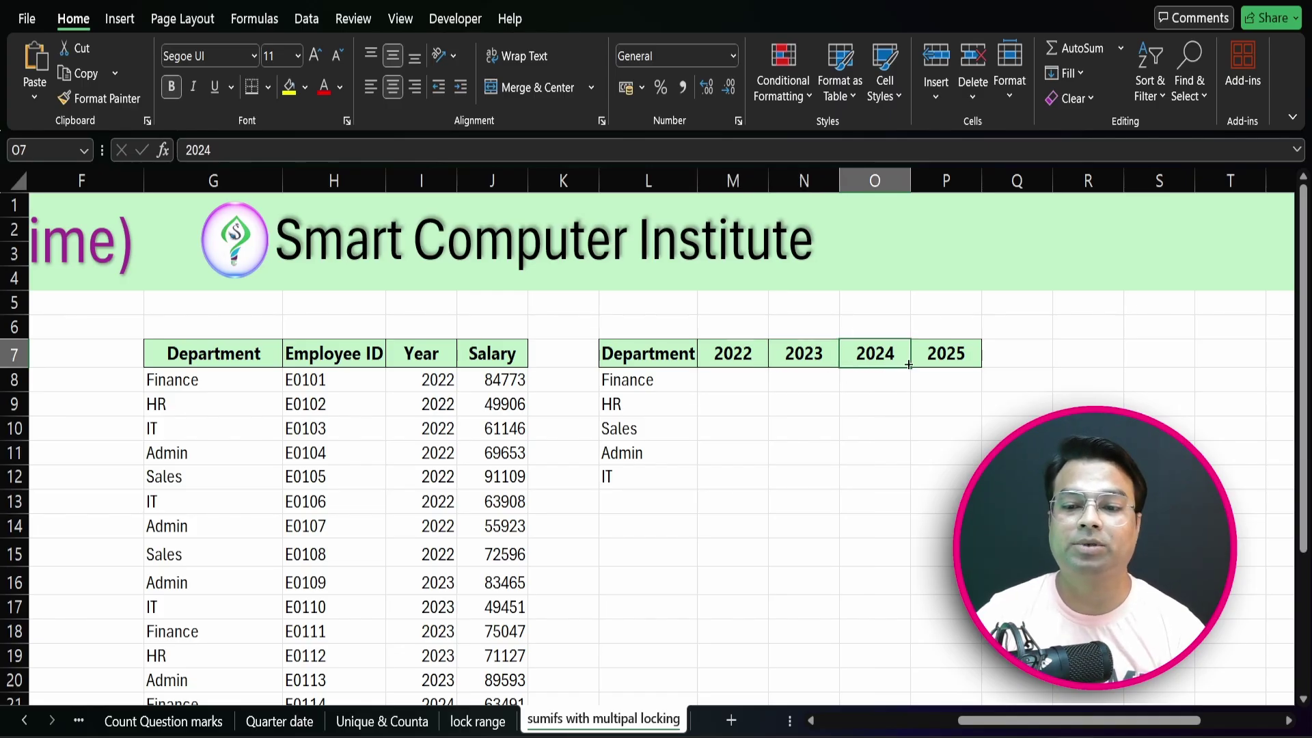
click(943, 355)
Start a SUMIFS formula in M8 for Finance 2022 with the locked salary range $J$8:$J$27 as sum range.
click(741, 379)
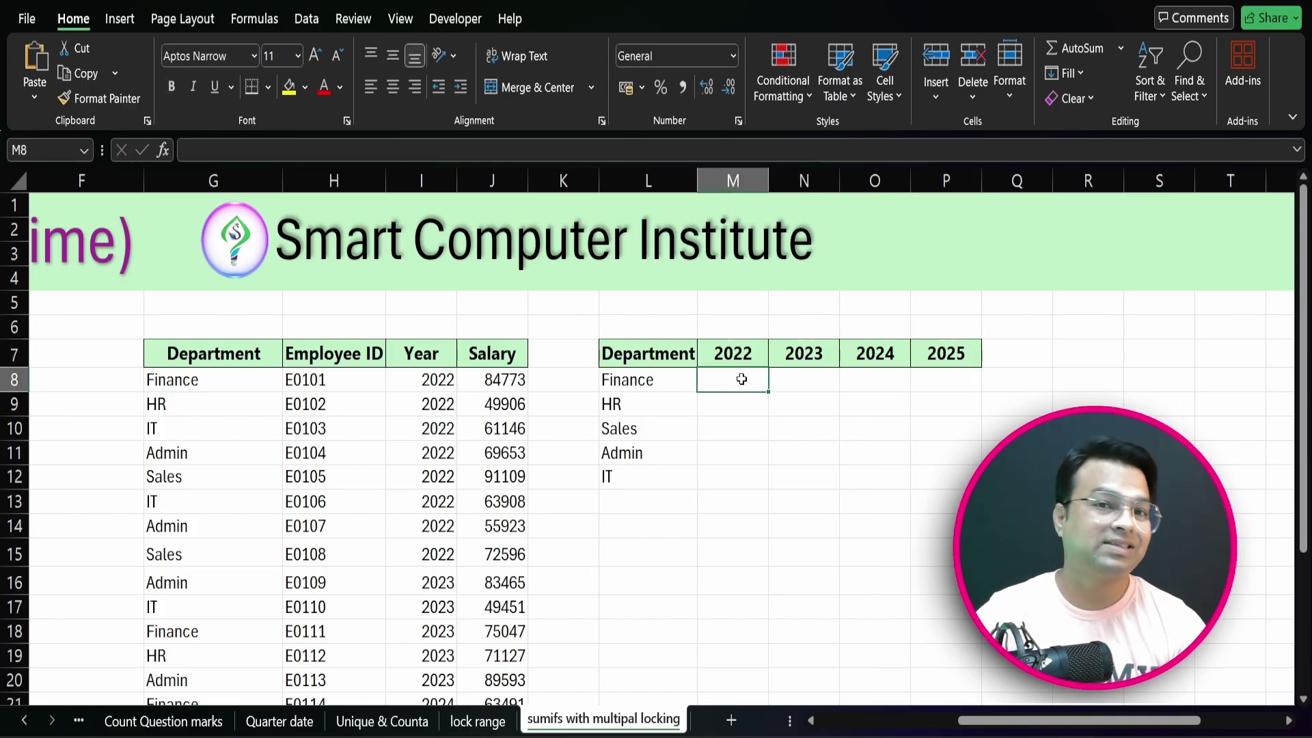
text(=s)
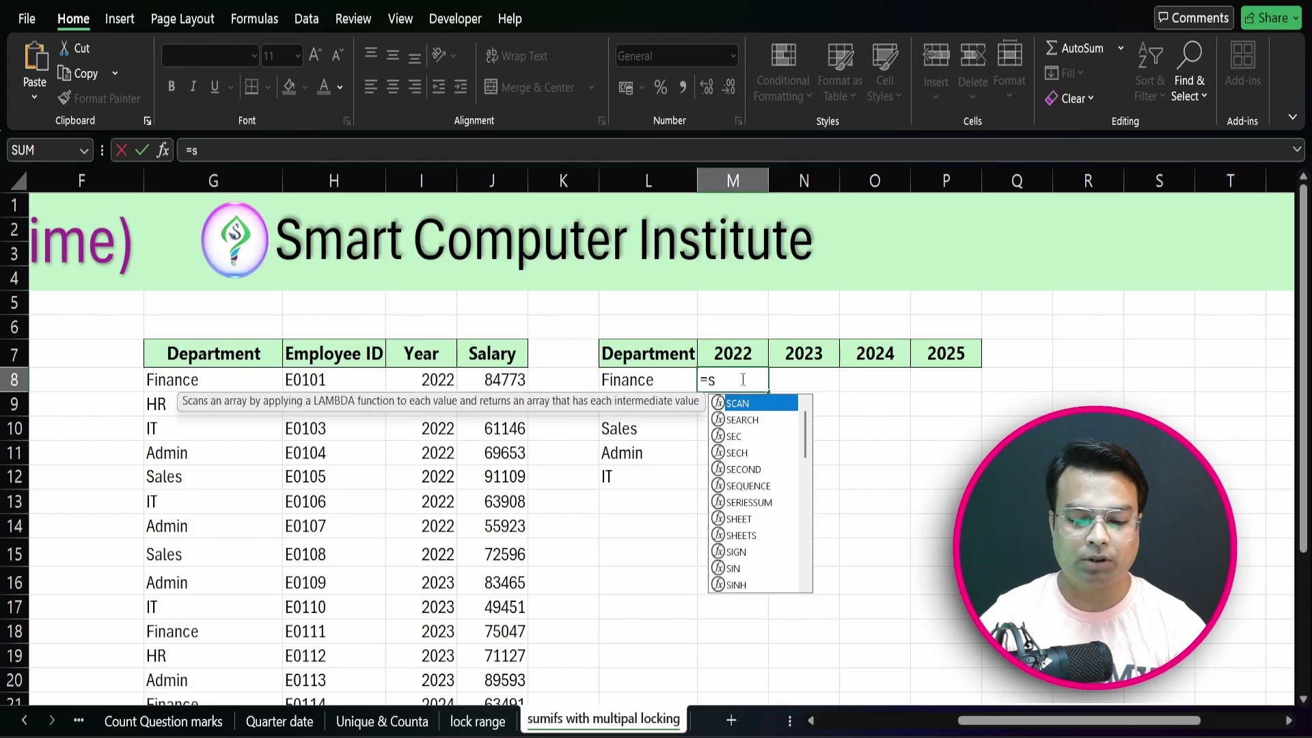
text(umifs)
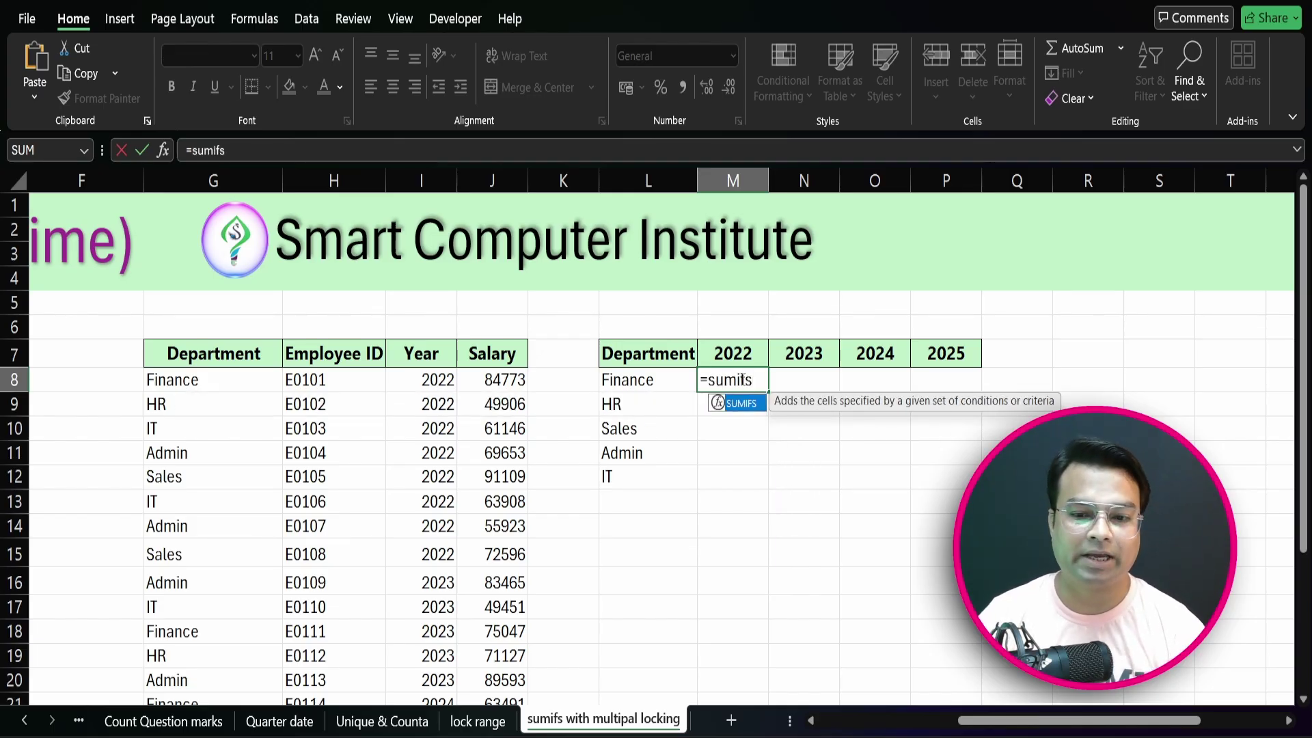
key(Tab)
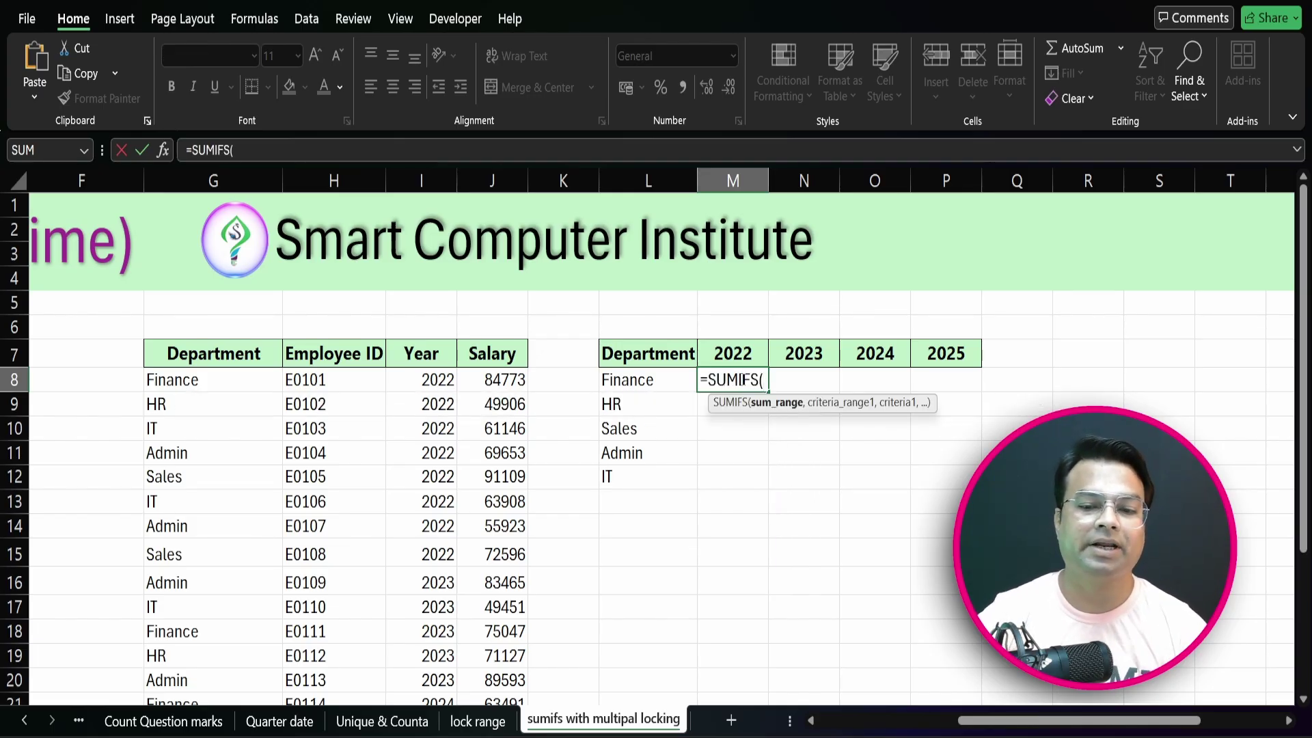
drag(506, 381, 509, 655)
key(F4)
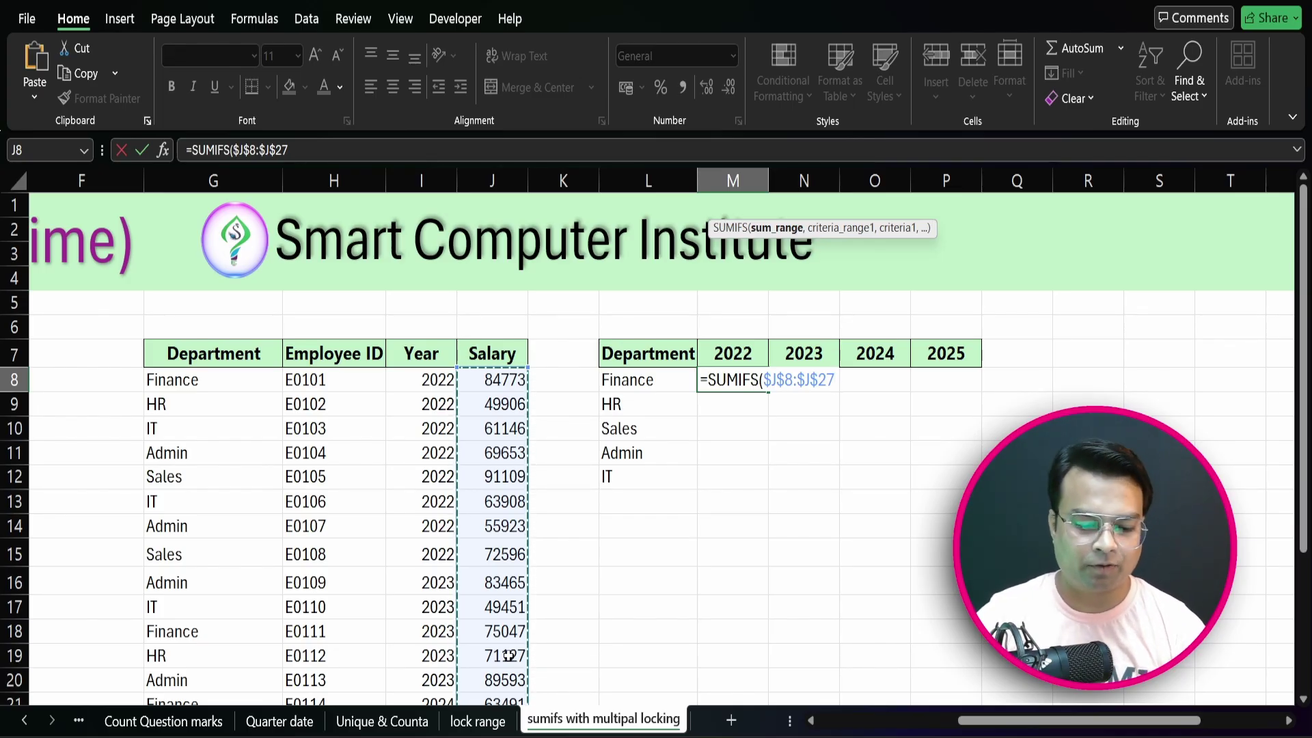
text(,)
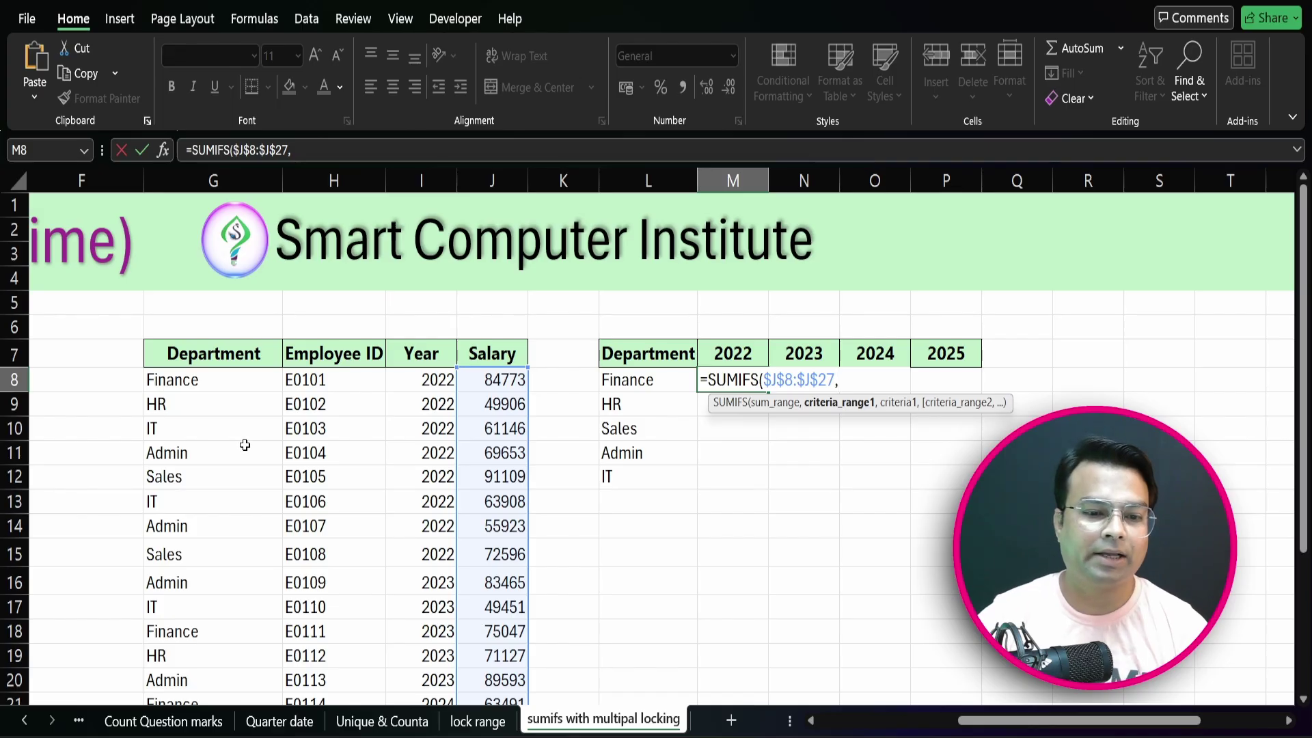
Add the locked Department range $G$8:$G$27 as the first criteria range, with the Finance cell as column-locked criterion $L8.
drag(244, 382, 250, 681)
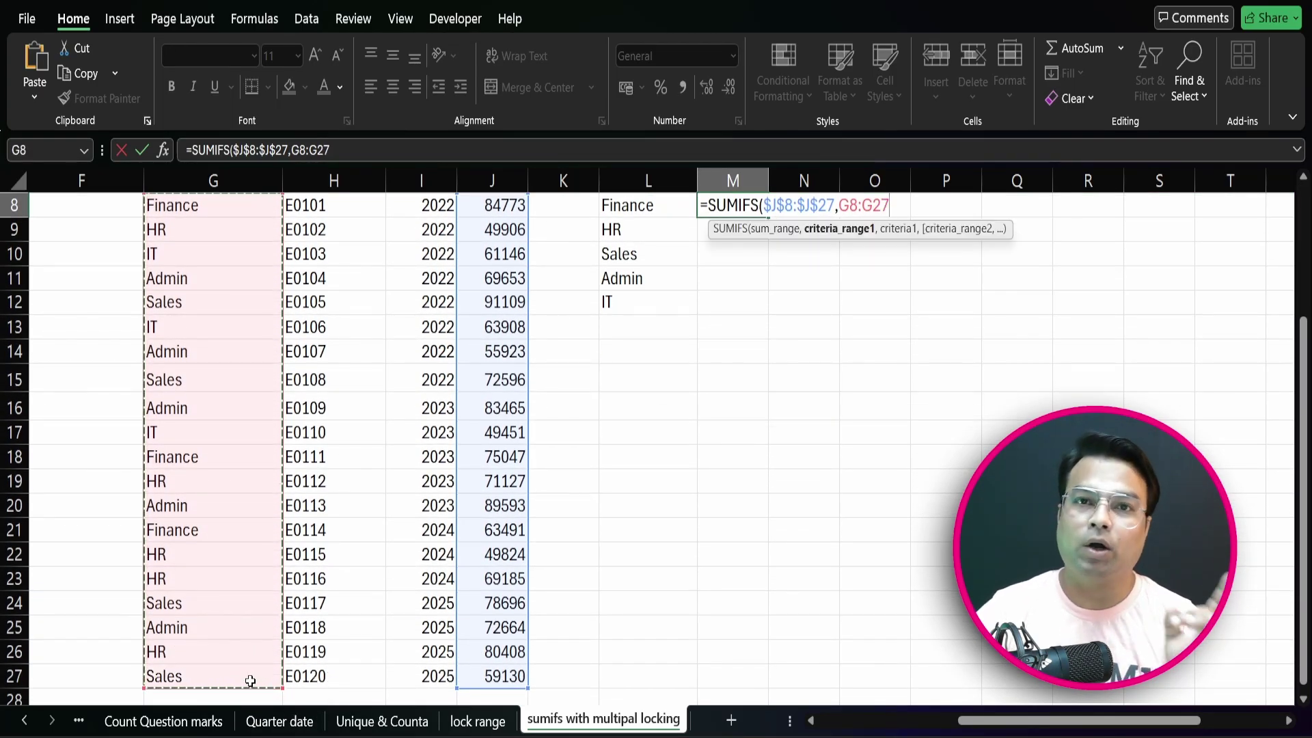
key(F4)
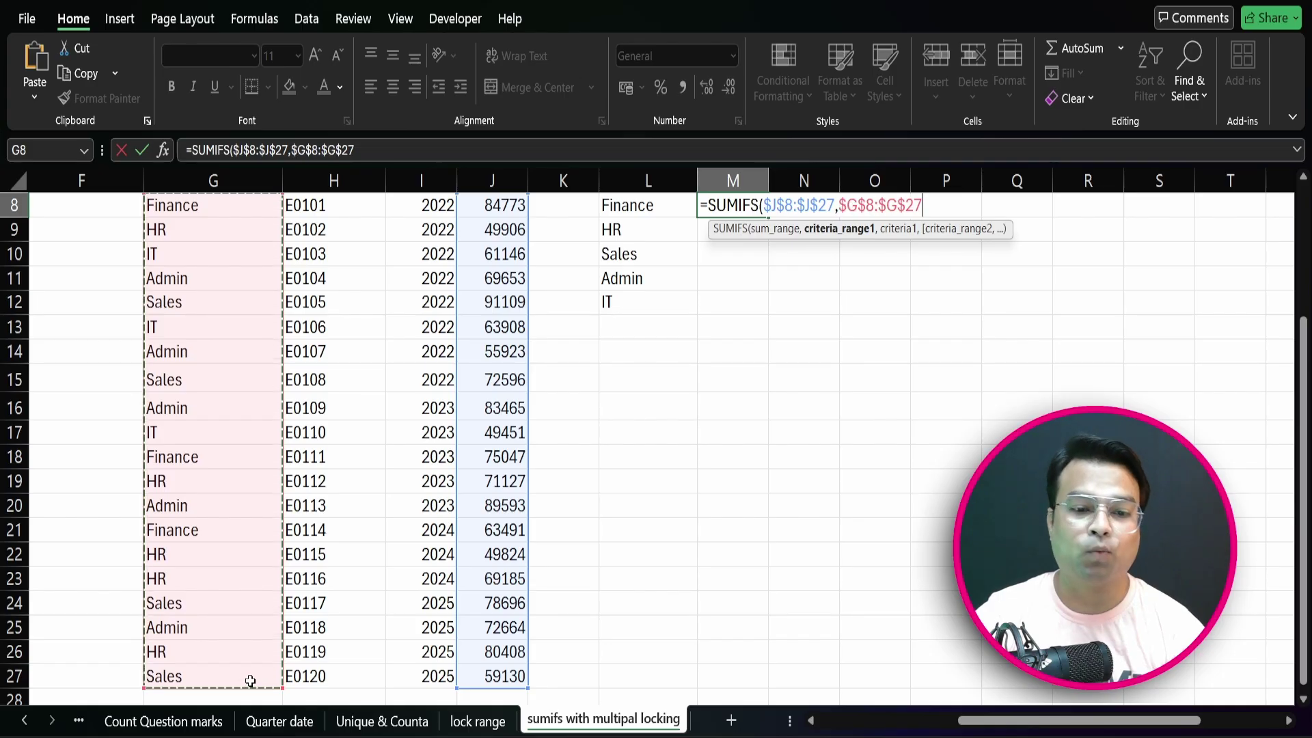
scroll(250, 682, up, 2)
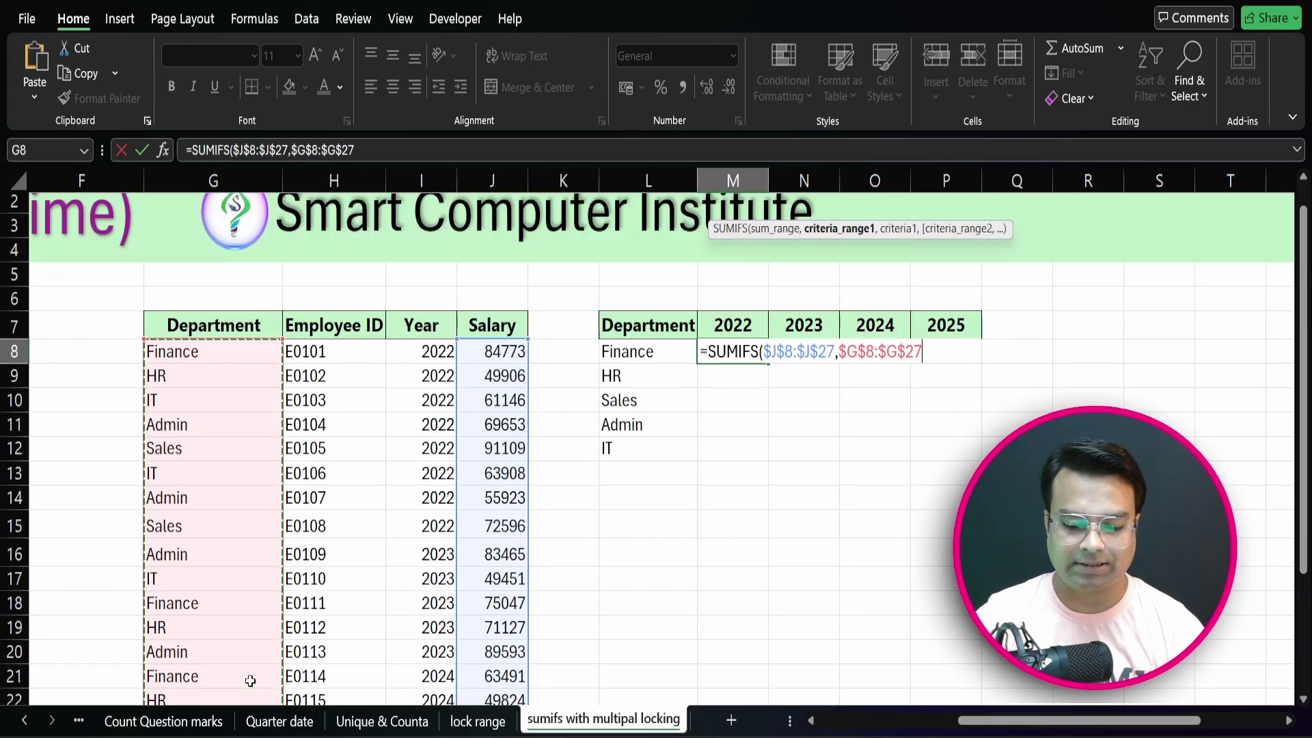
text(,)
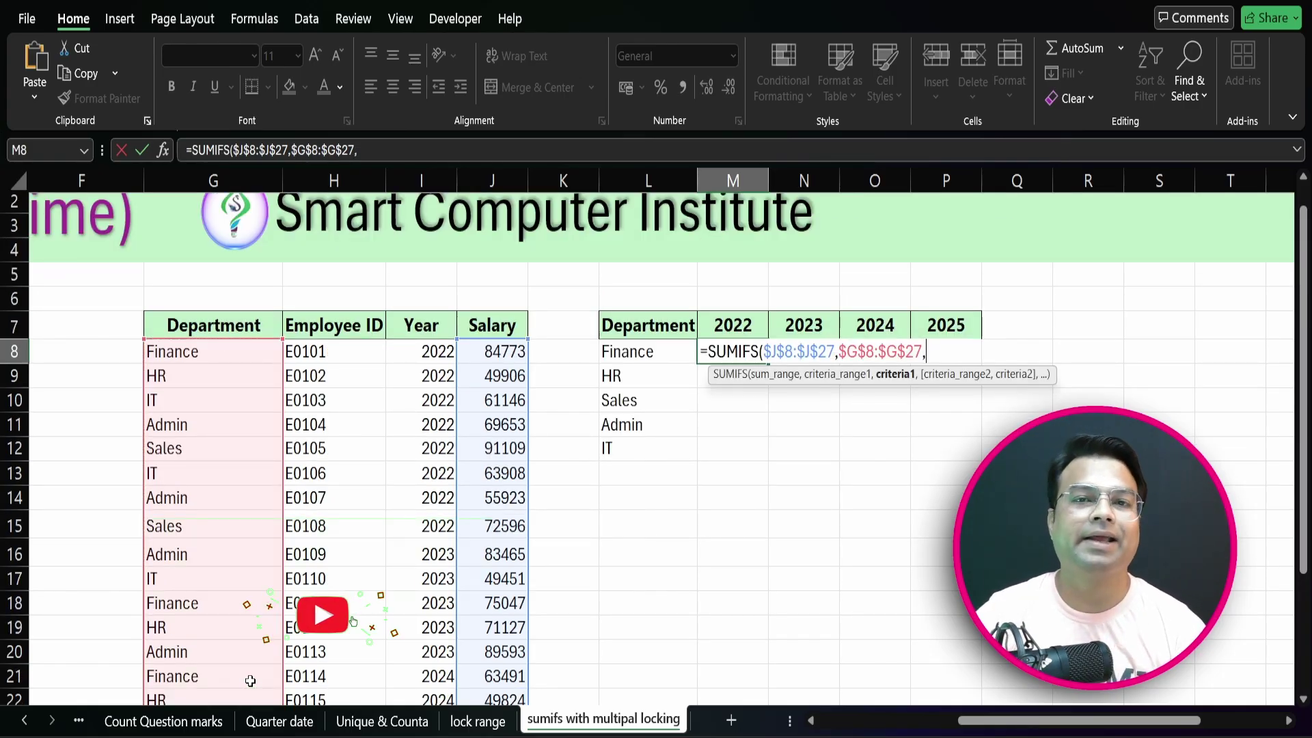
click(628, 354)
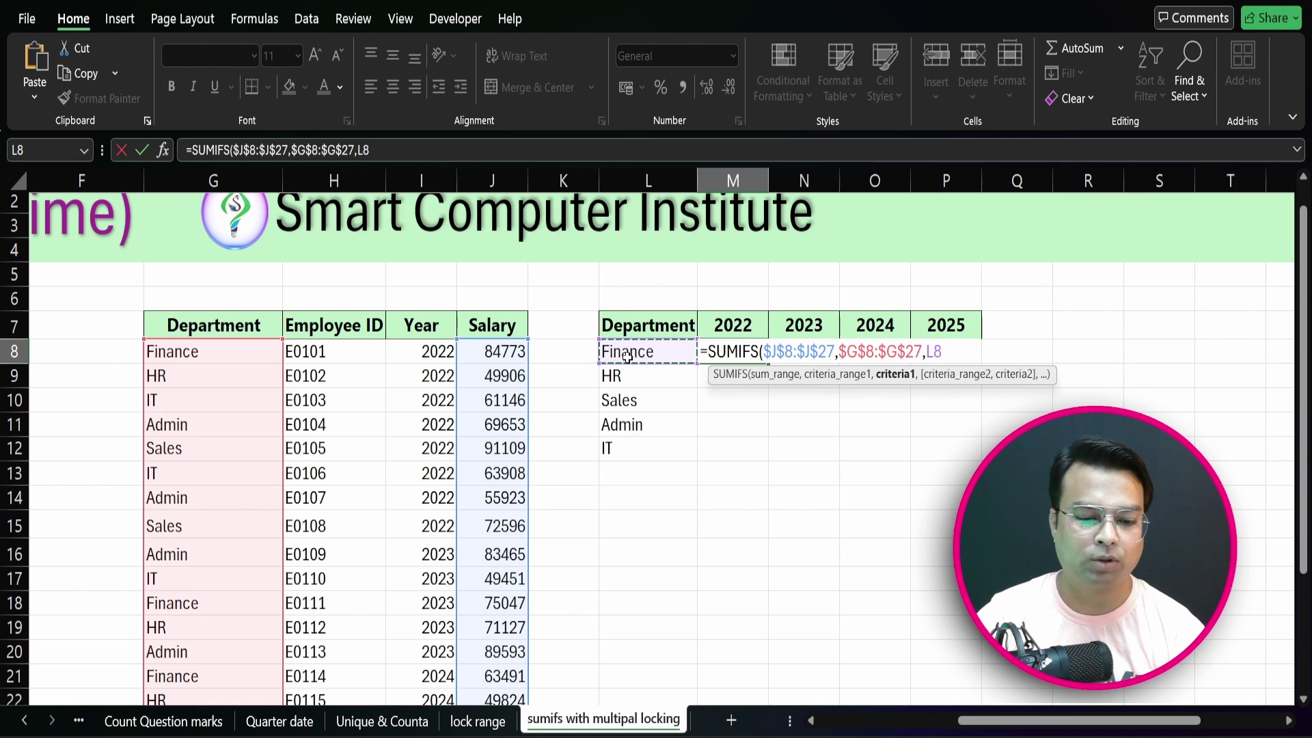
key(F4)
key(F4)
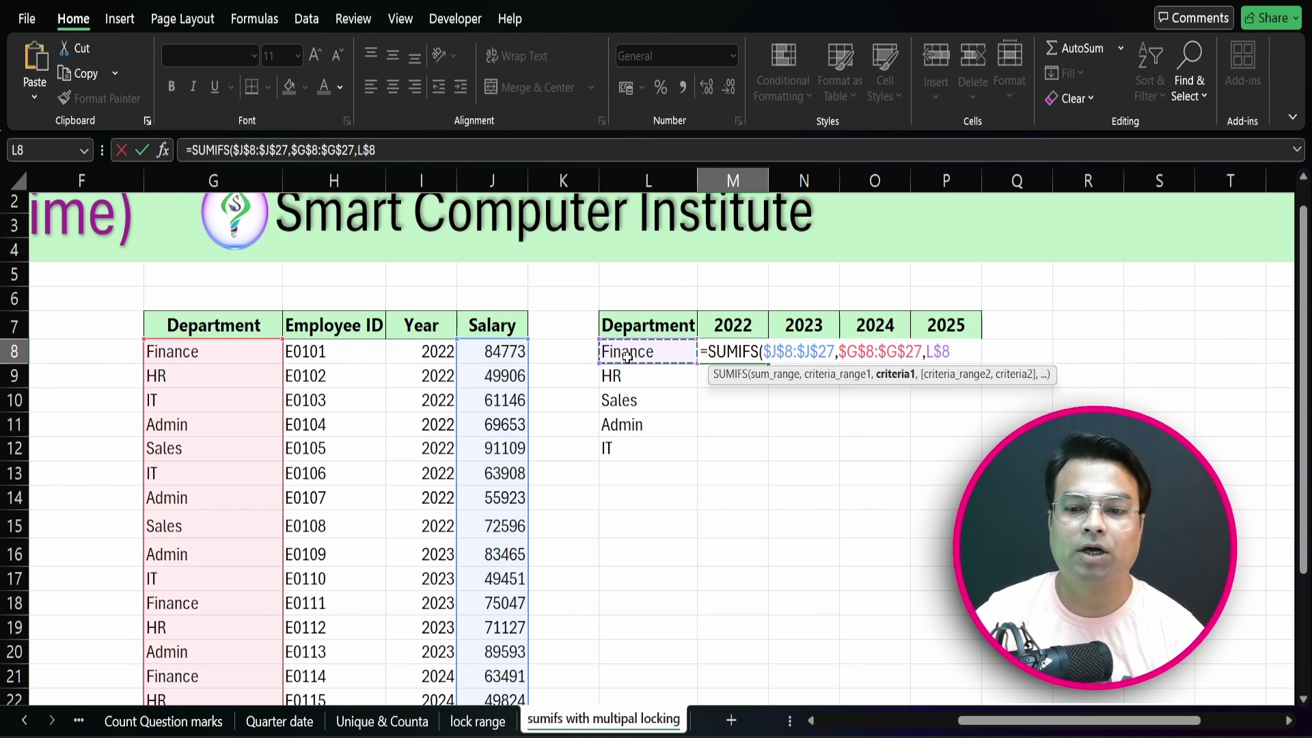
key(F4)
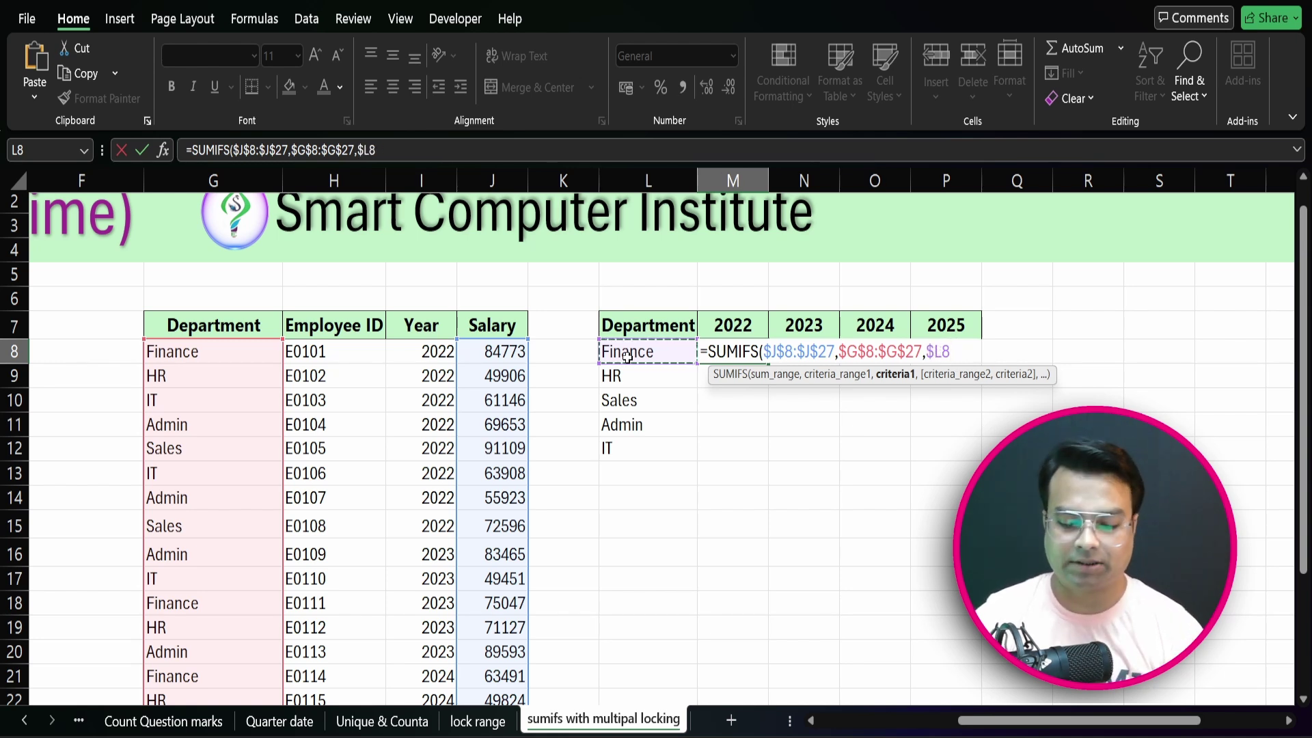
text(,)
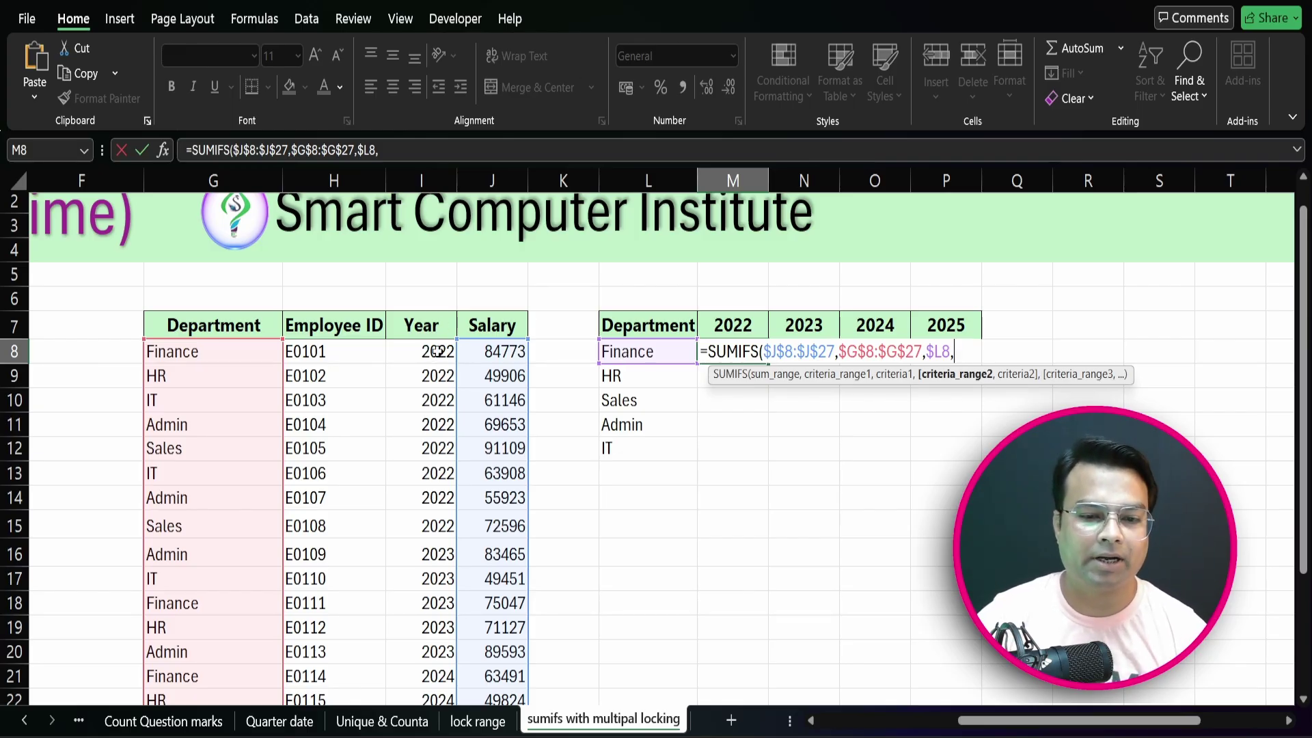
Add the Year column as the second criteria range, fully locked as $I$8:$I$27.
drag(436, 352, 432, 660)
scroll(642, 488, up, 3)
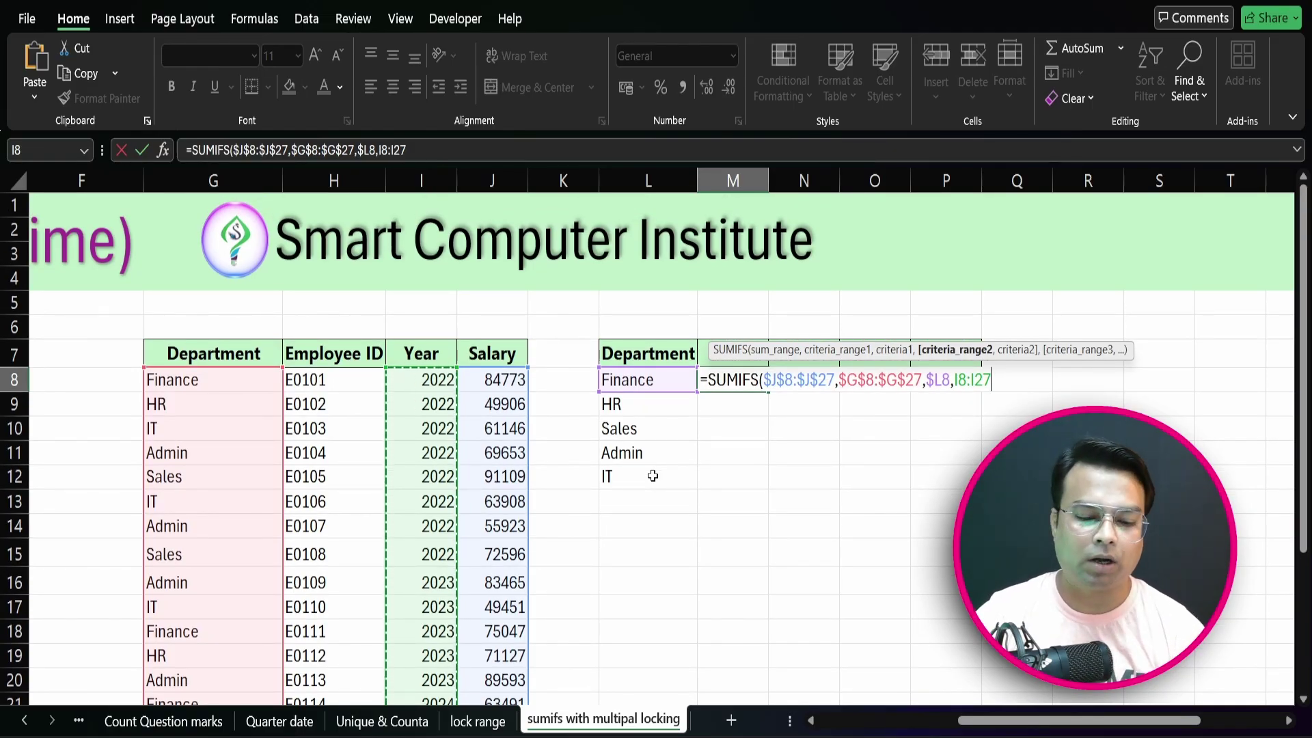
key(F4)
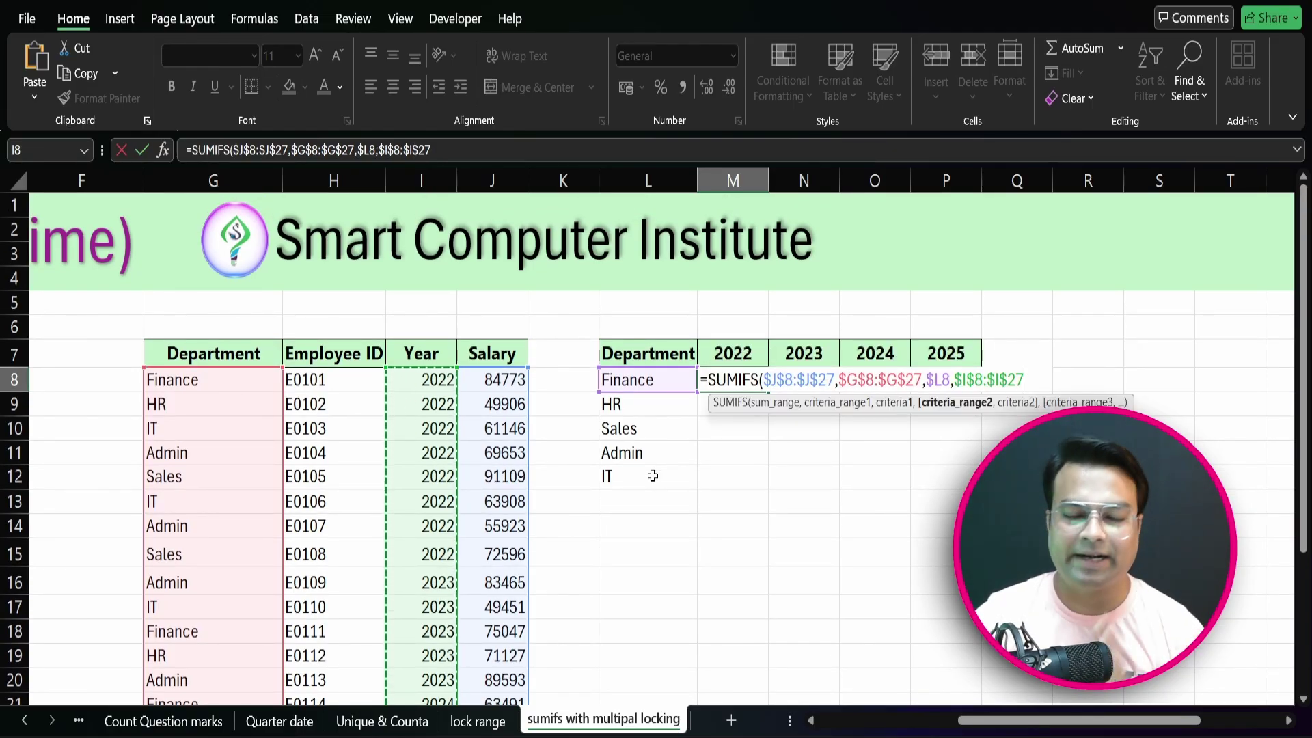
text(,)
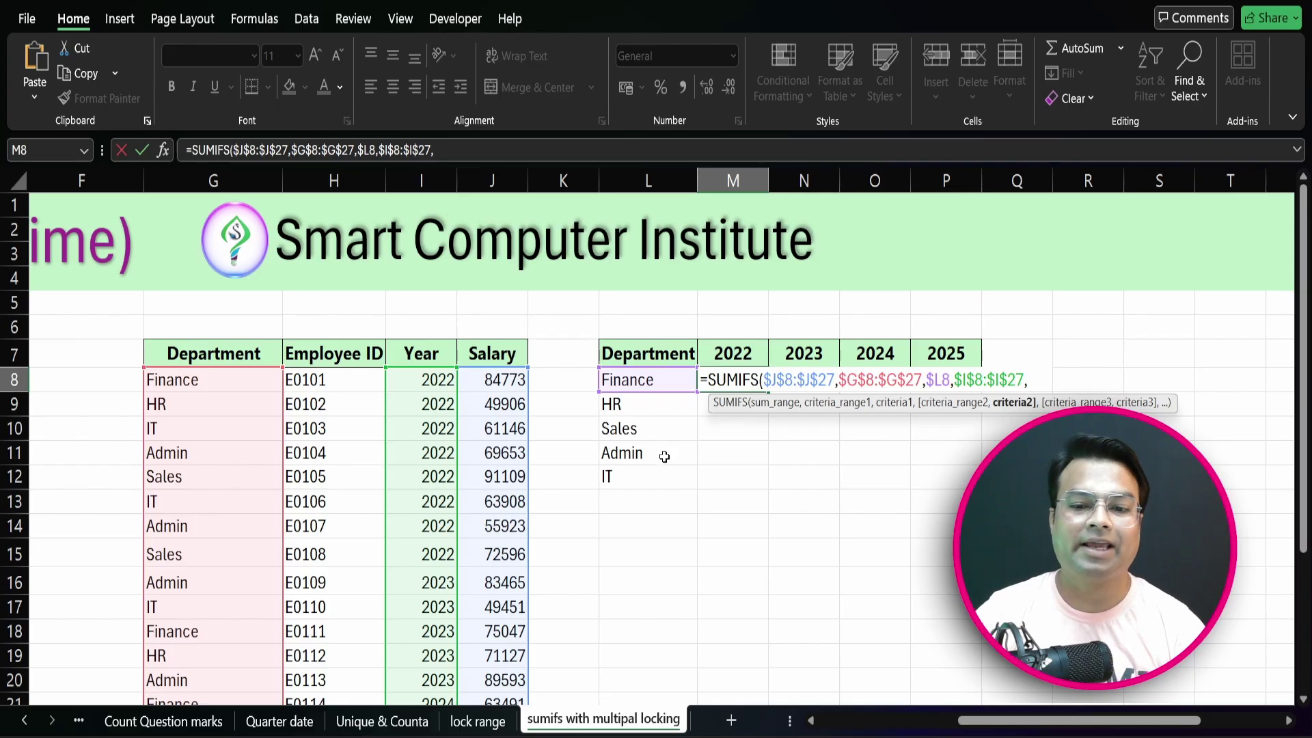
Complete the formula with the 2022 heading as row-locked criterion M$7 and fill it across M8:P12.
click(741, 350)
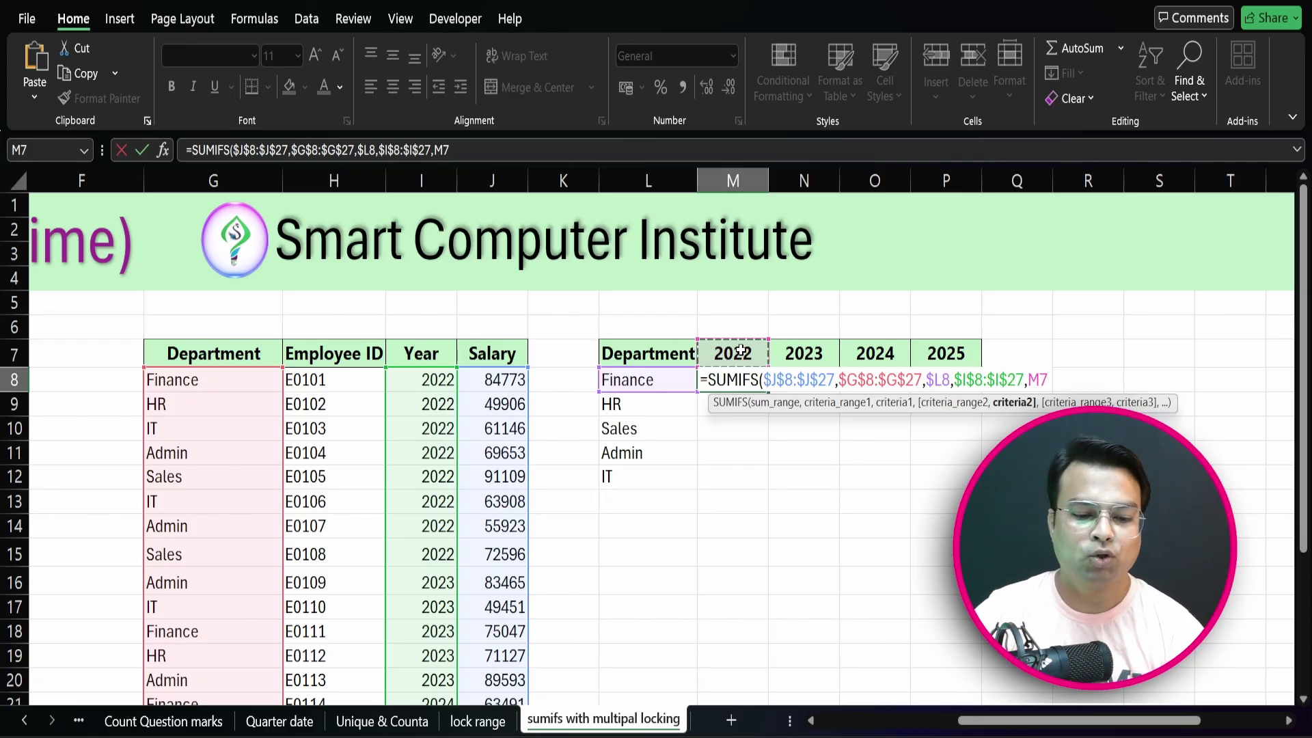
key(F4)
key(F4)
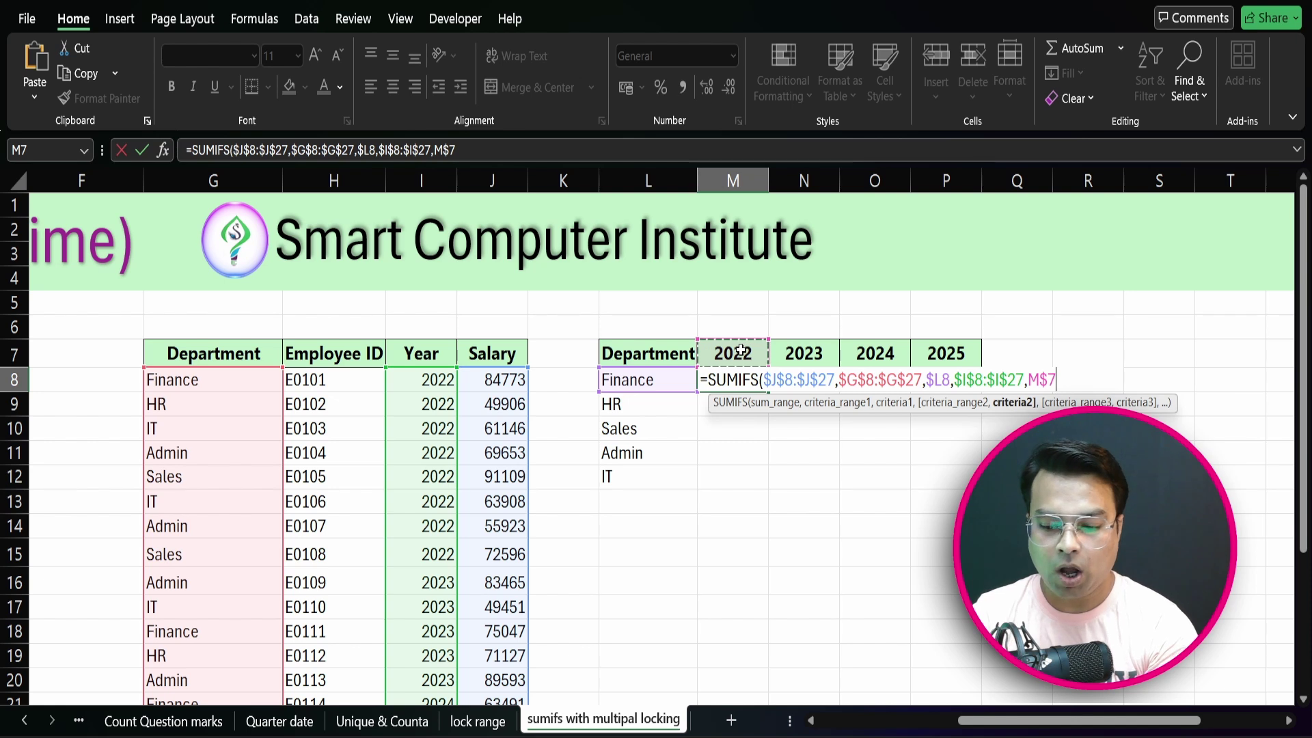
text())
key(Return)
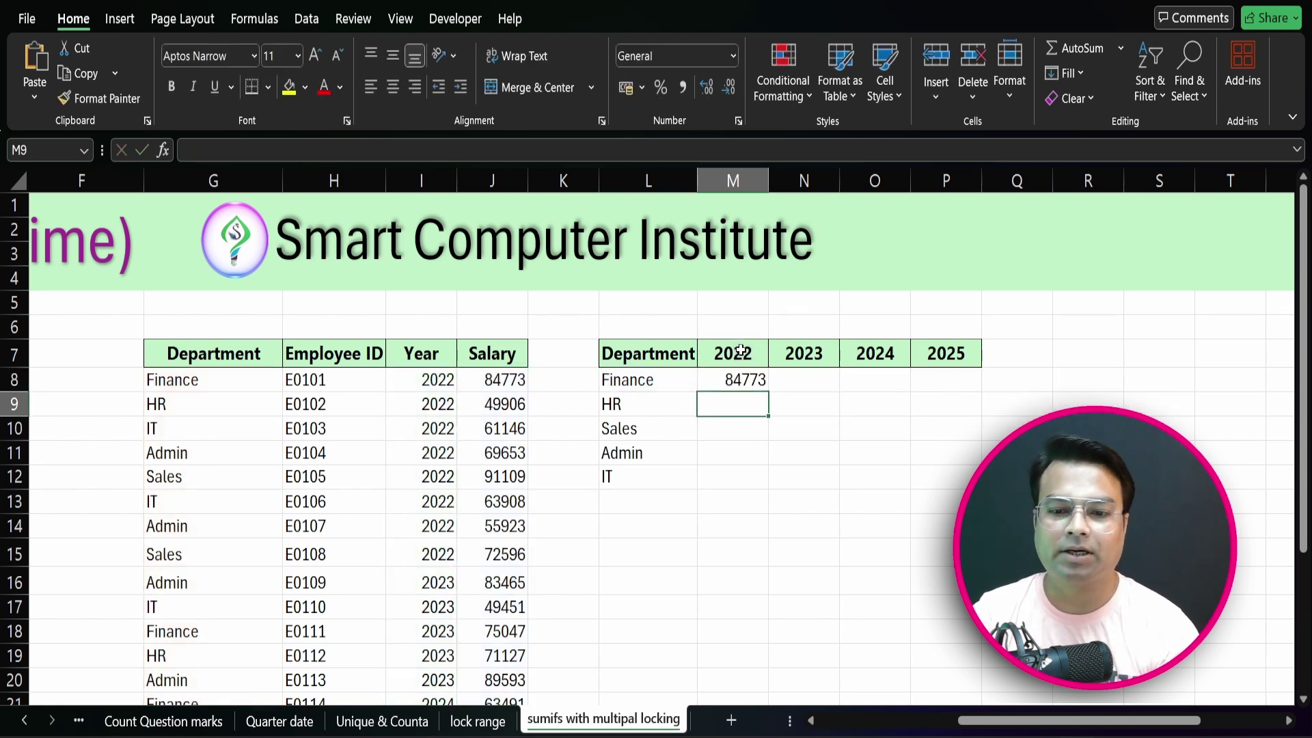
click(734, 383)
drag(768, 396, 960, 485)
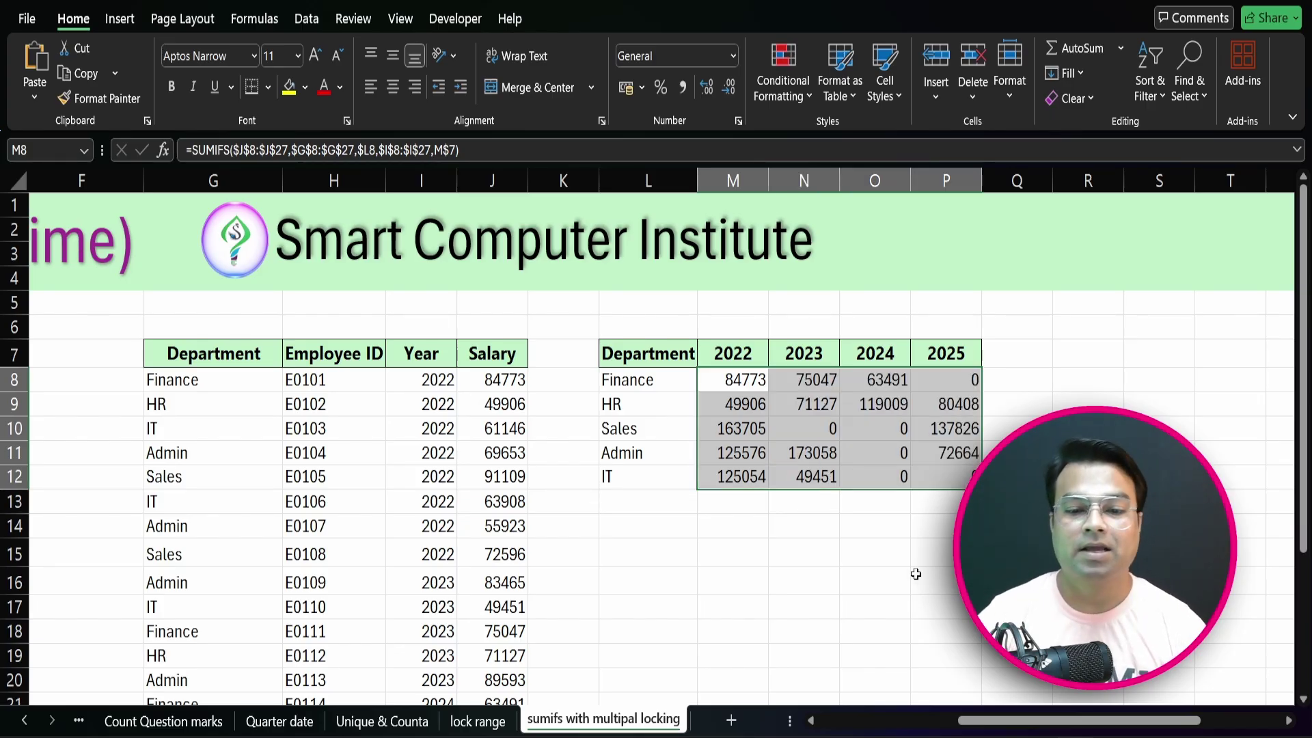
Inspect the filled SUMIFS formulas for Finance, HR, Sales, Admin and IT to check their department and year references.
click(661, 381)
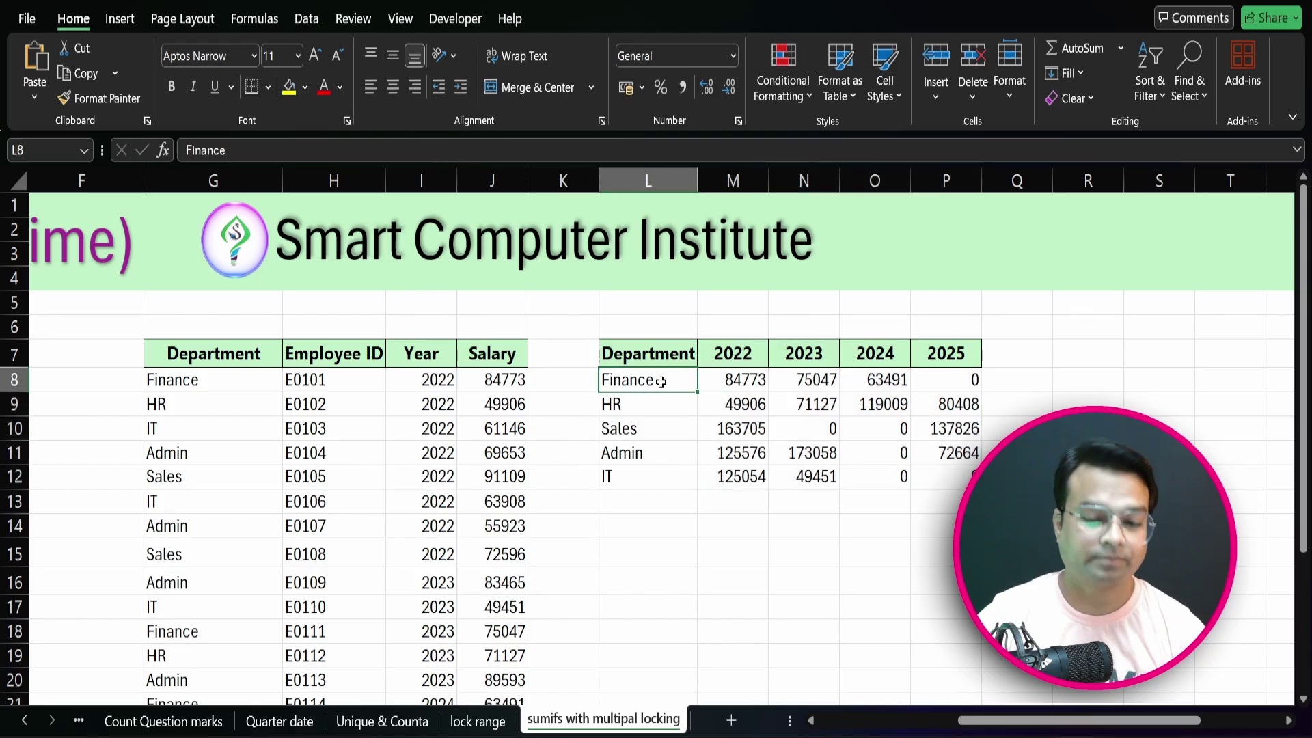
click(750, 353)
click(753, 385)
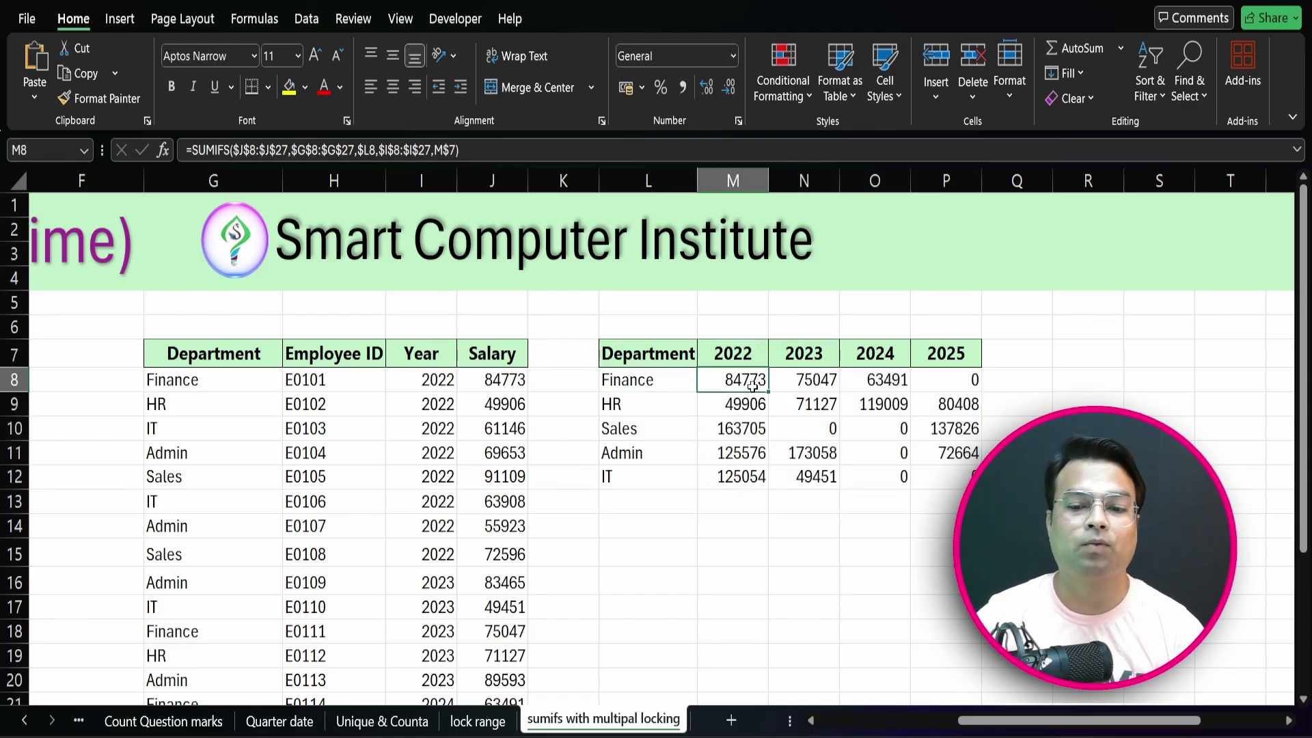
click(665, 410)
click(820, 403)
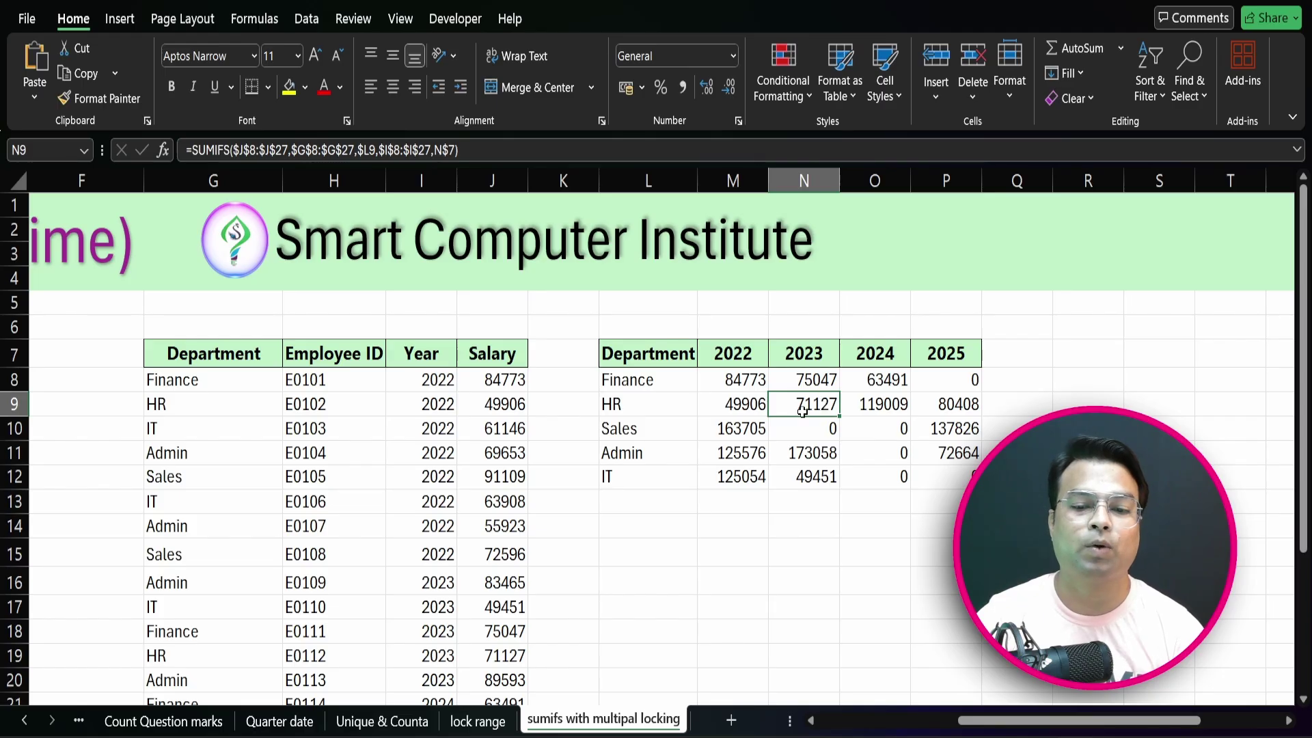
click(658, 430)
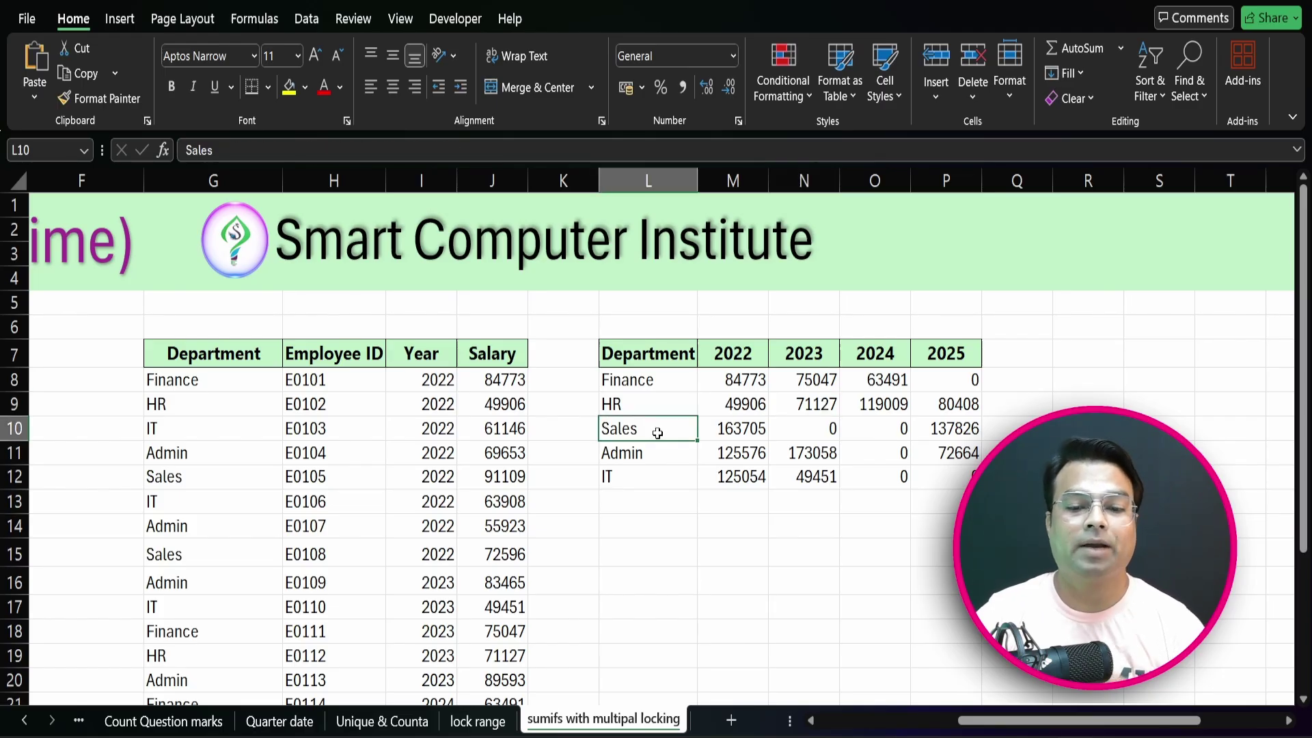
click(842, 428)
click(687, 459)
click(825, 456)
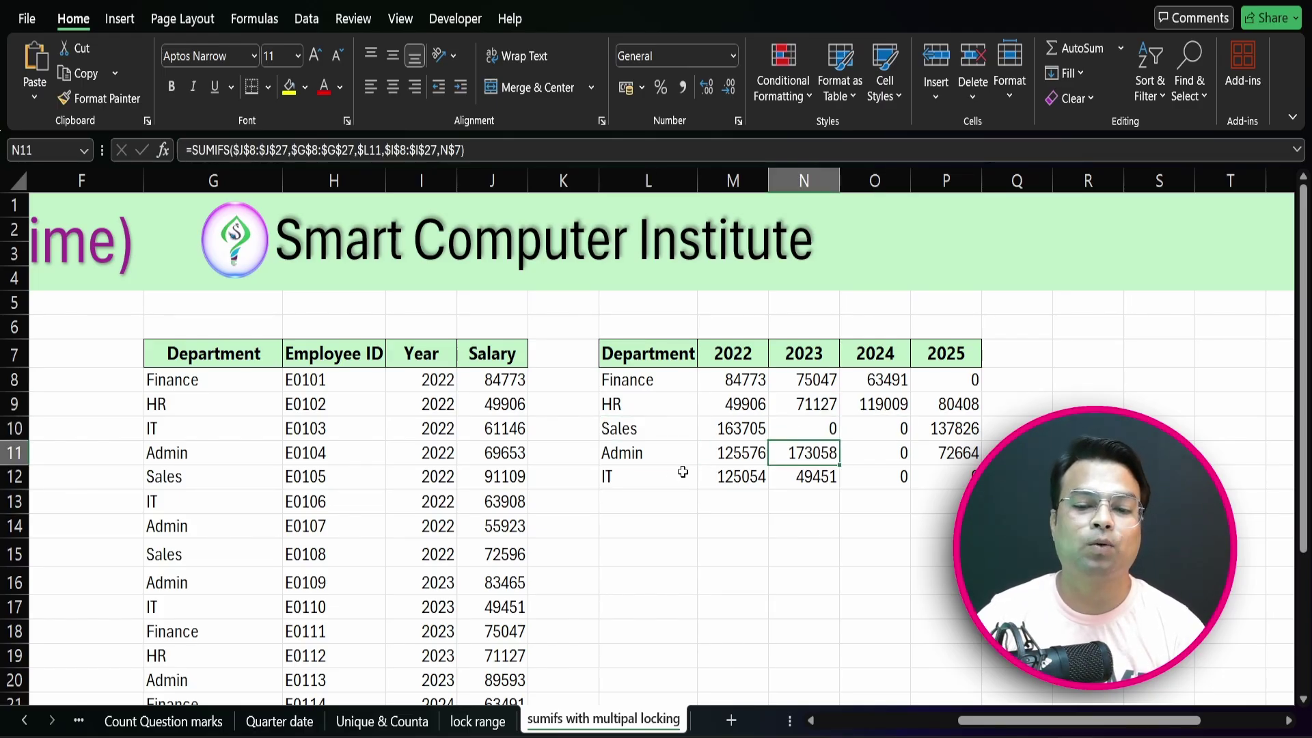
click(658, 480)
click(835, 474)
click(915, 470)
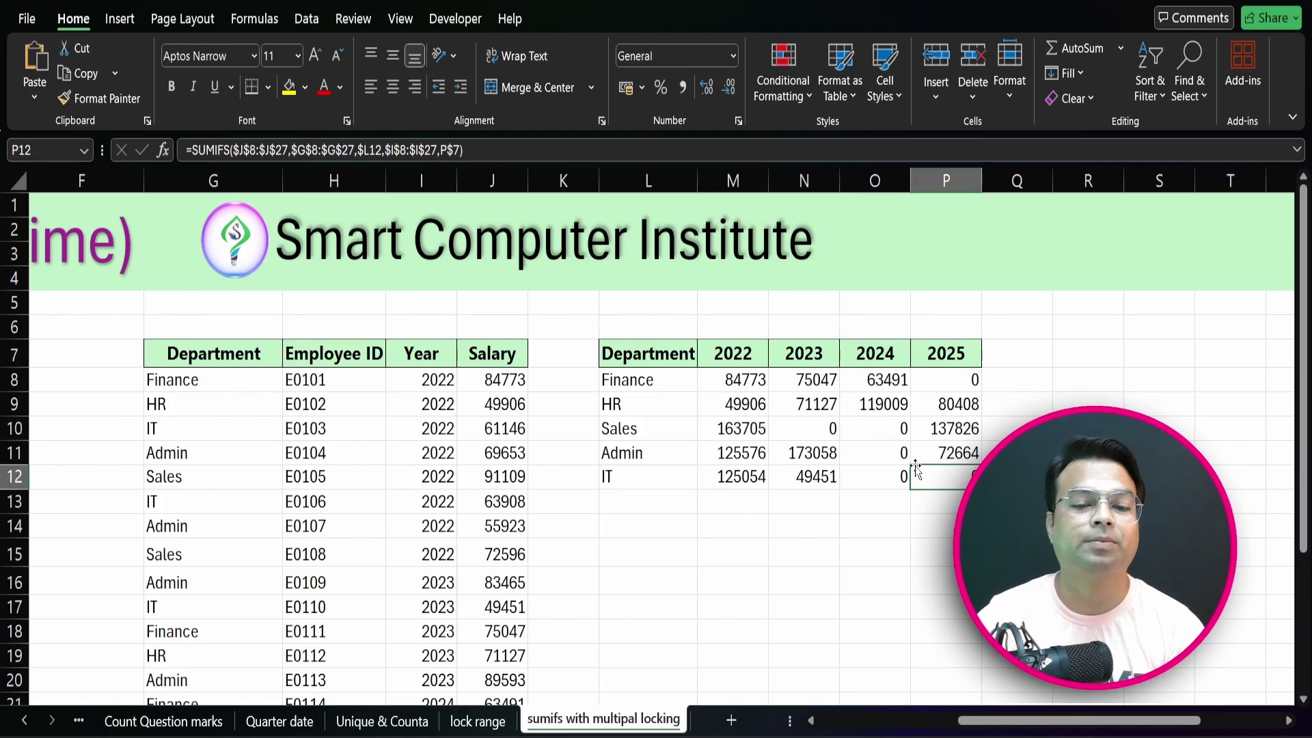